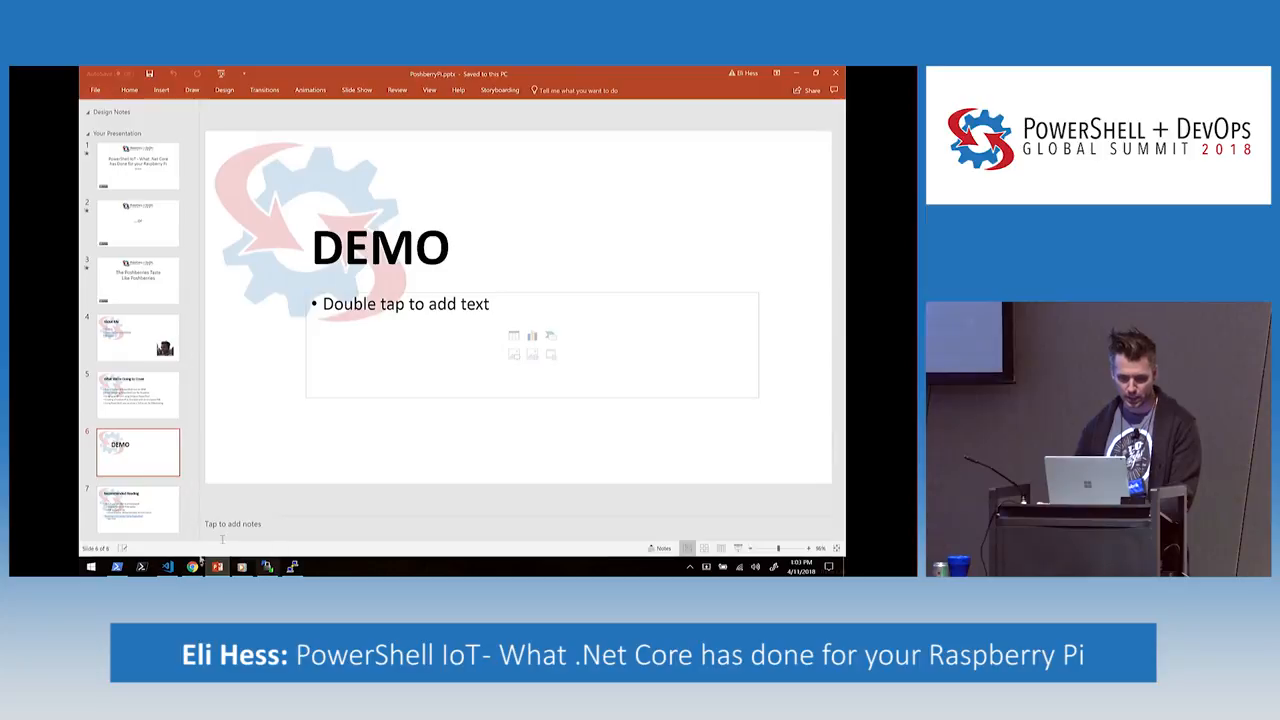
Step: Replay the demo recording from the start and pause it on the Raspbian build script
{"action": "left_click", "coordinate": [242, 567]}
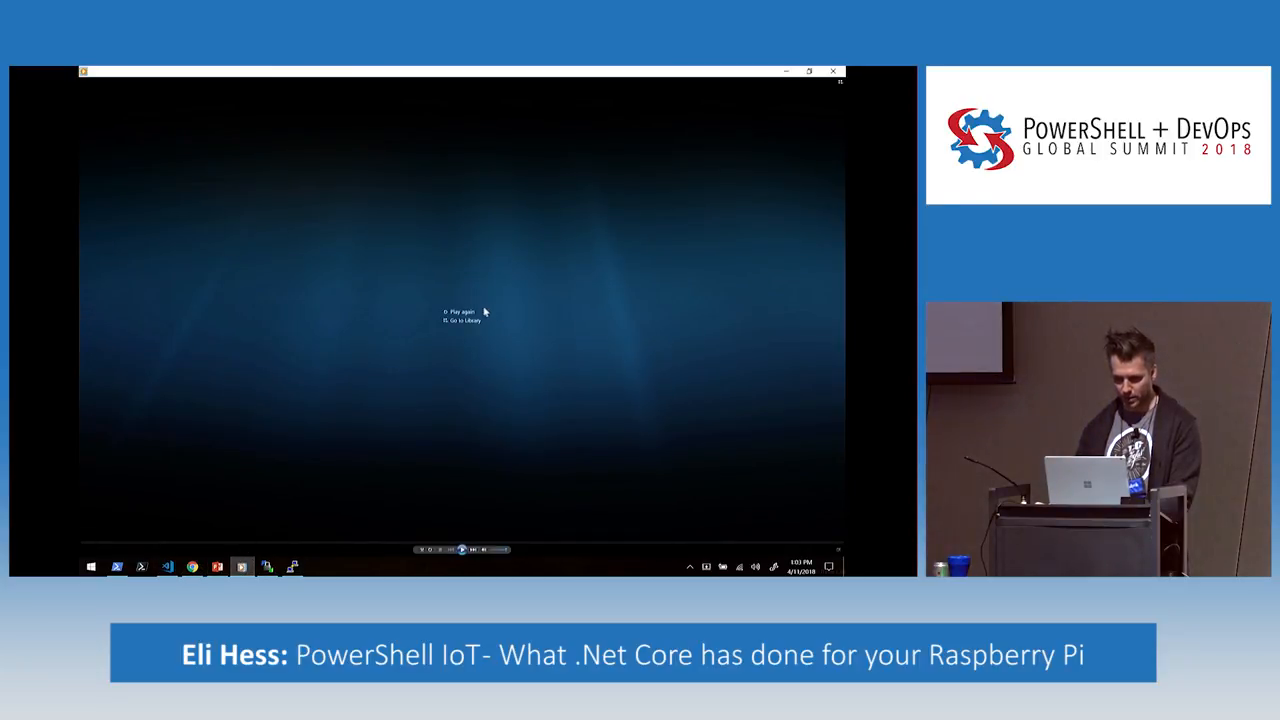
{"action": "left_click", "coordinate": [461, 312]}
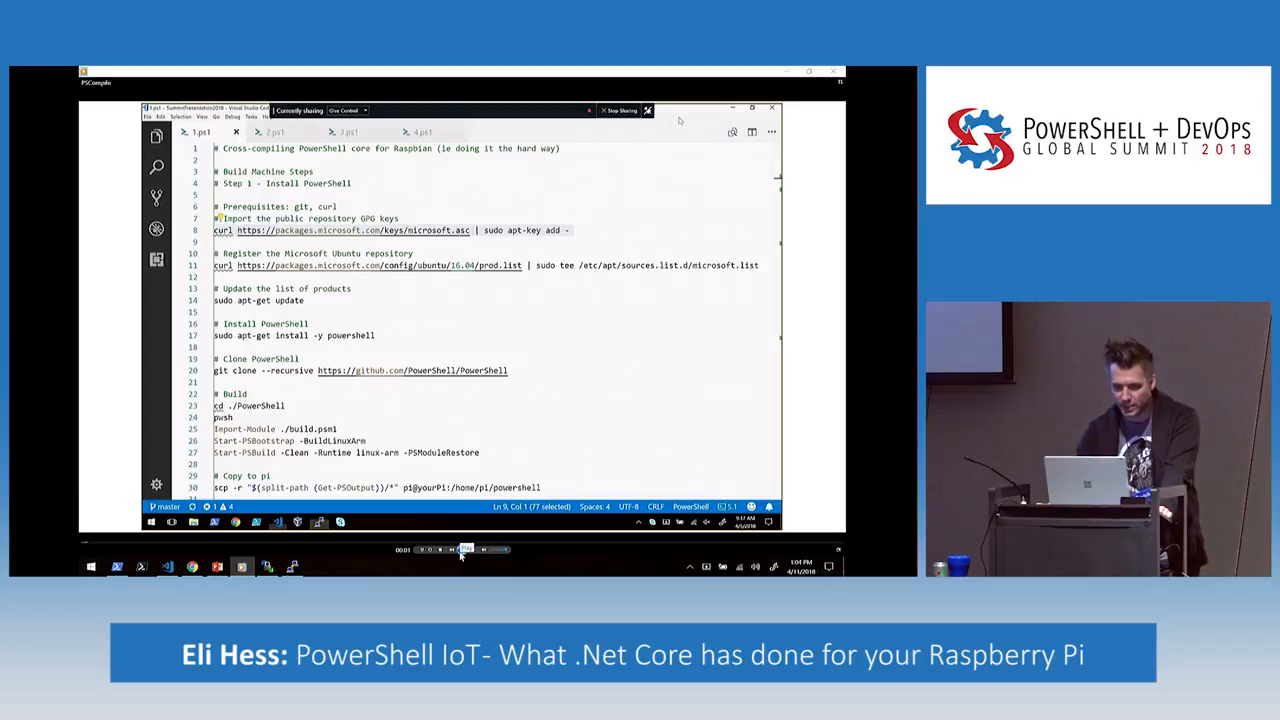
{"action": "left_click", "coordinate": [461, 550]}
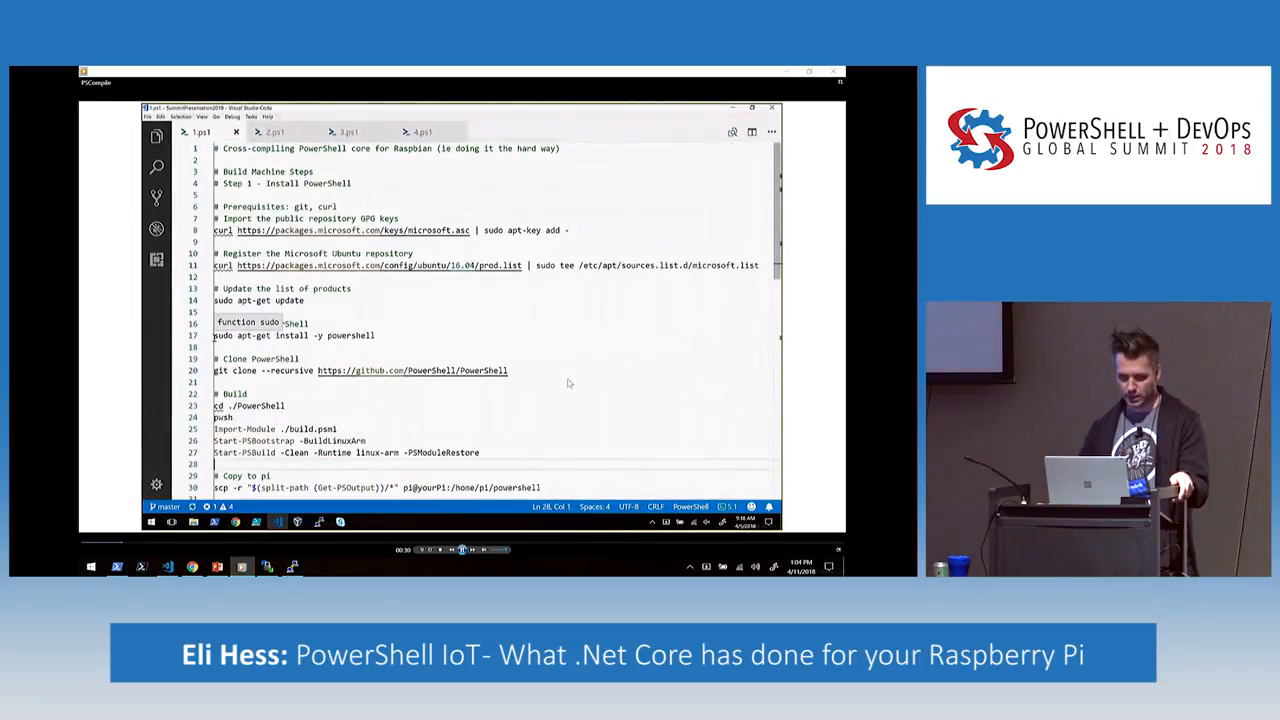
Step: Copy the 'sudo apt-get install -y powershell' line and switch to the PuTTY terminal
{"action": "left_click", "coordinate": [215, 336]}
{"action": "key", "text": "shift+Down"}
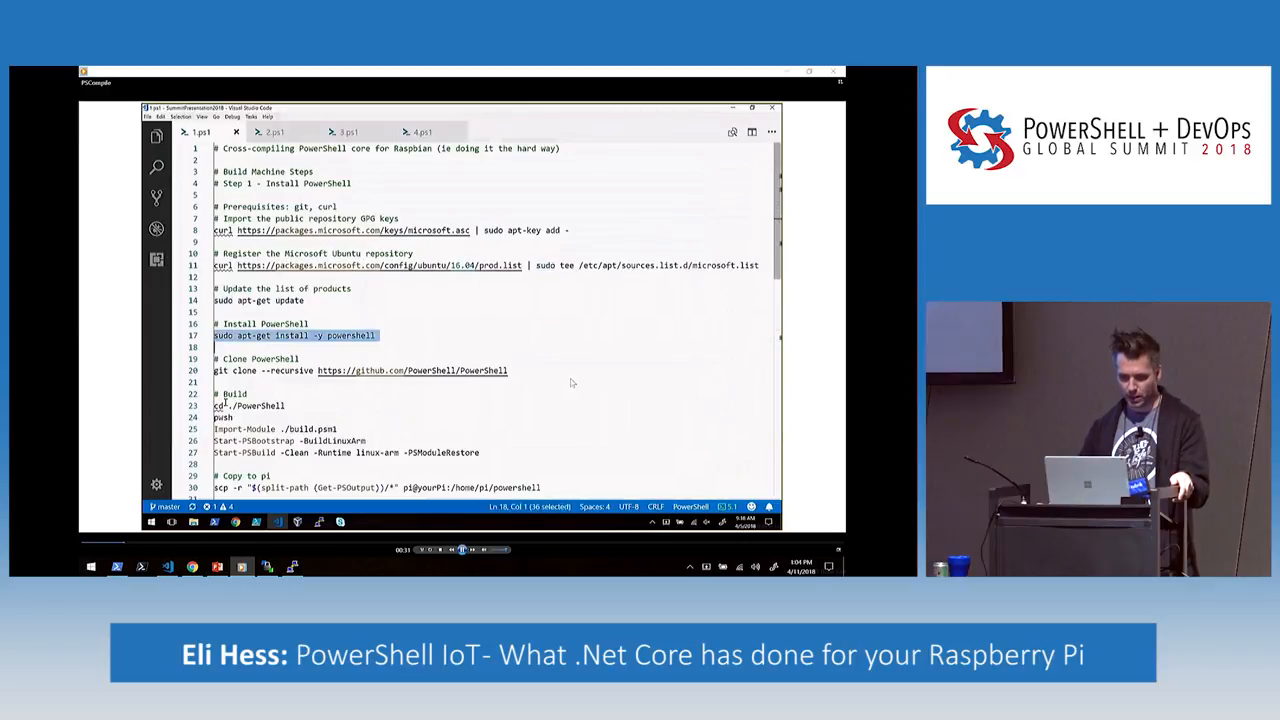
{"action": "key", "text": "ctrl+c"}
{"action": "key", "text": "alt+Tab"}
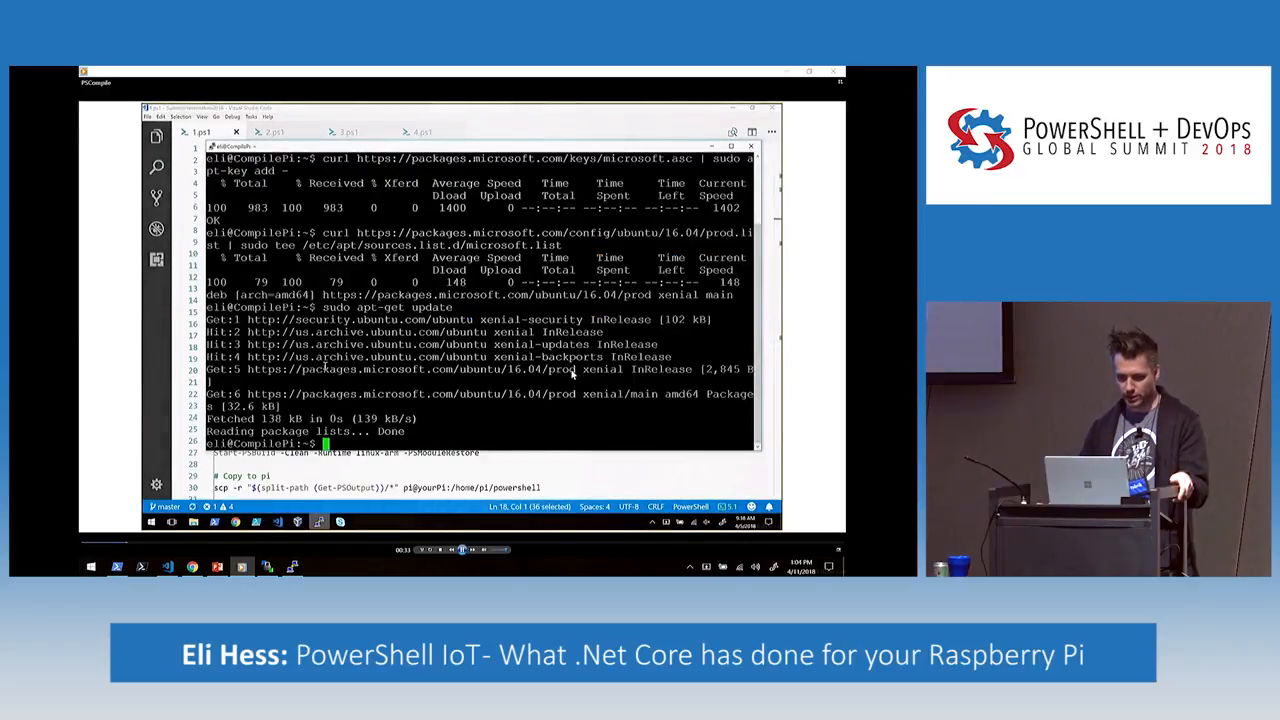
Step: Paste and run the PowerShell install command in the terminal, then return to the build script
{"action": "right_click", "coordinate": [573, 375]}
{"action": "key", "text": "Return"}
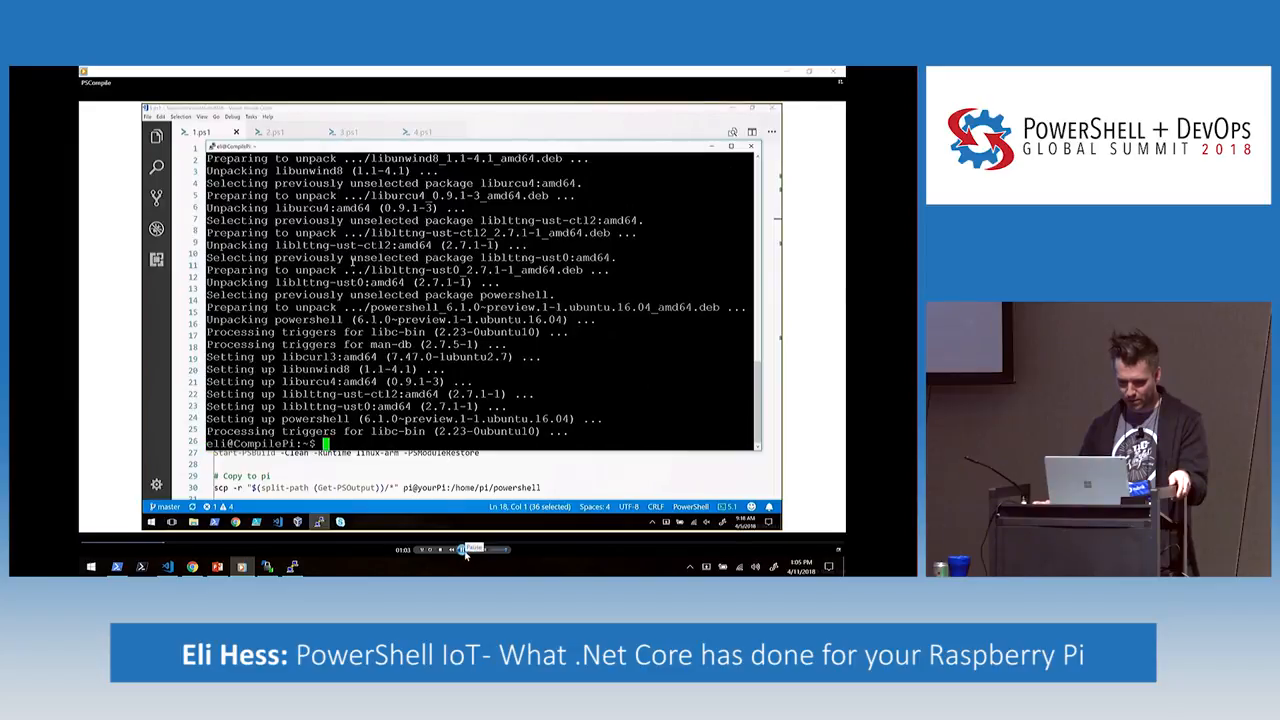
{"action": "left_click", "coordinate": [381, 462]}
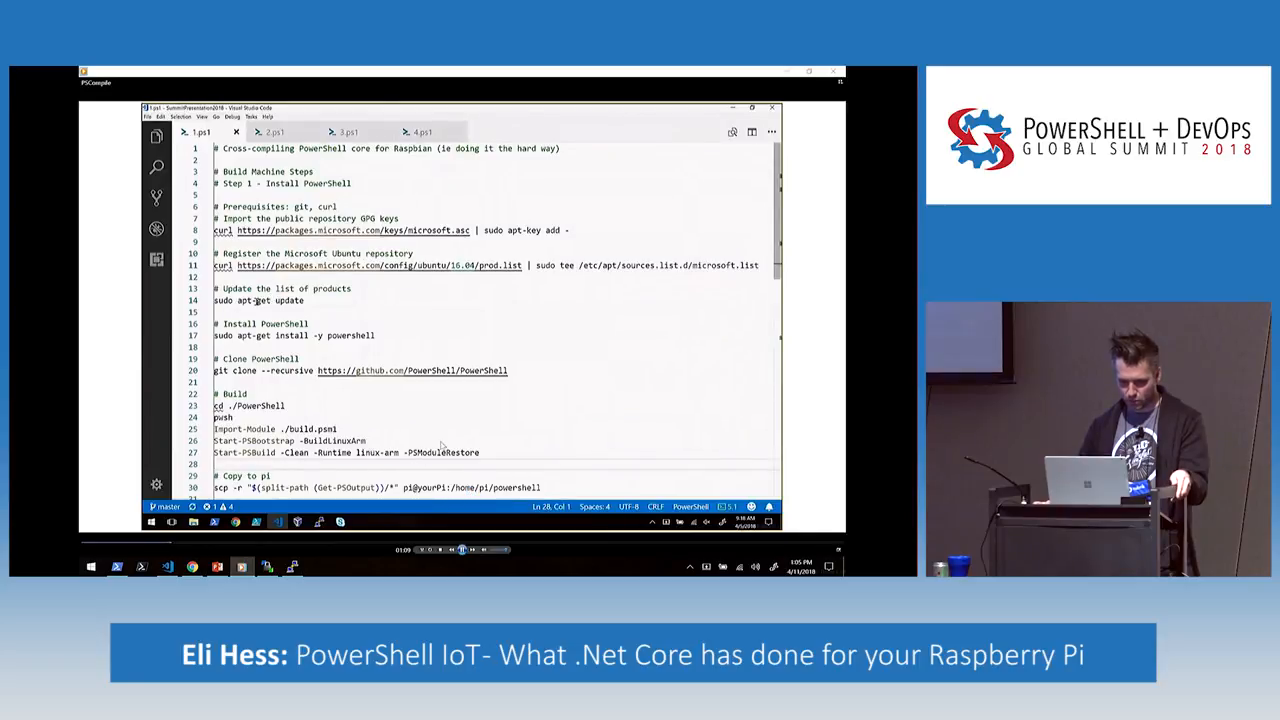
Step: Select the 'git clone --recursive' line for copying and switch to the SSH terminal
{"action": "triple_click", "coordinate": [218, 370]}
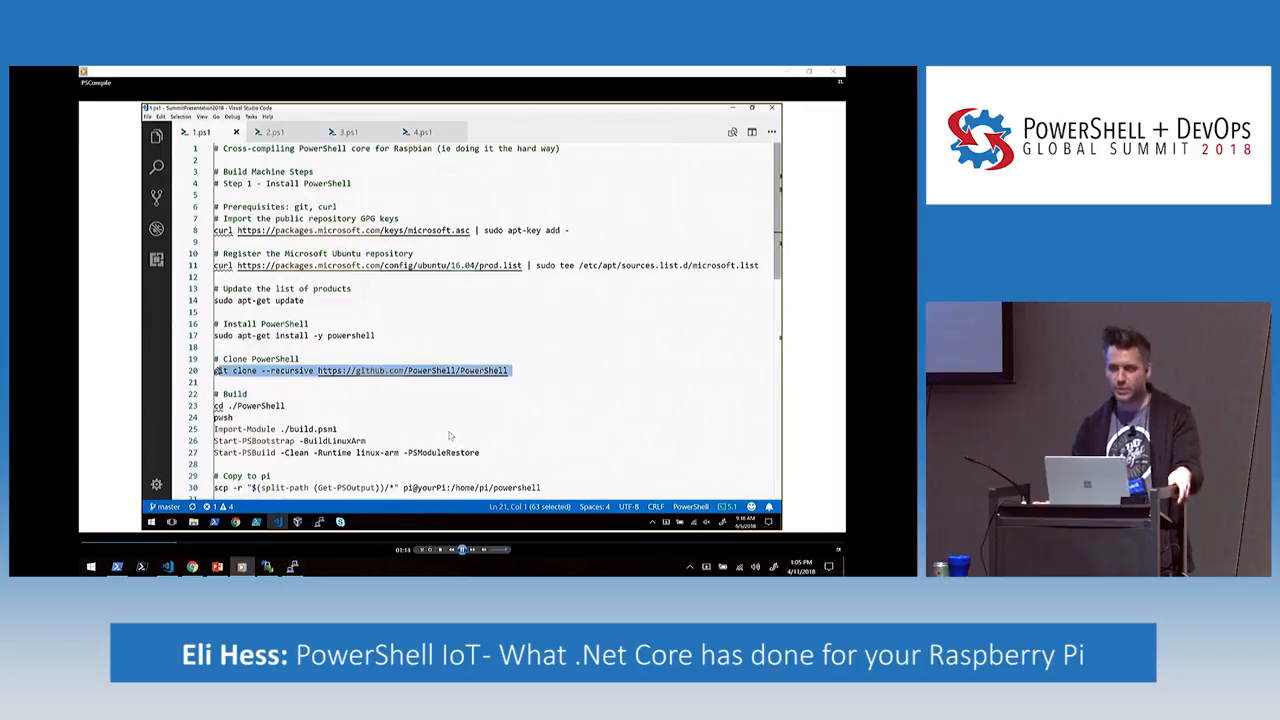
{"action": "key", "text": "ctrl+u"}
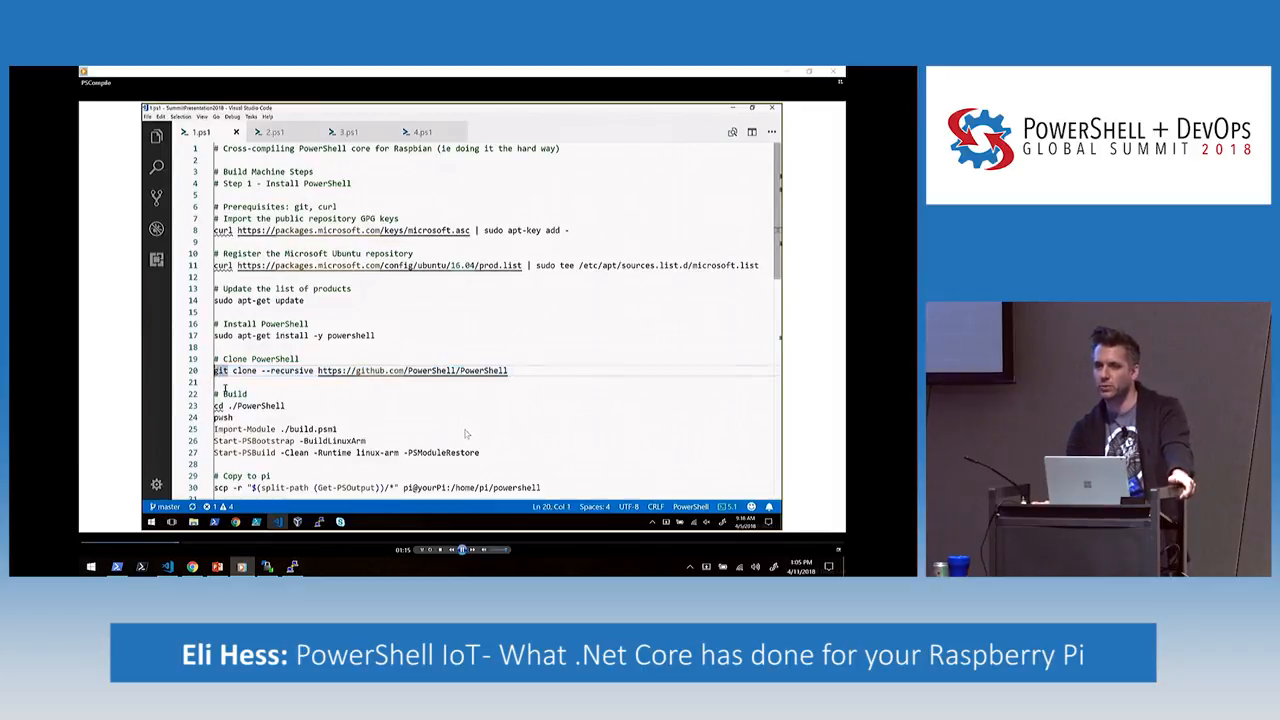
{"action": "key", "text": "shift+Down"}
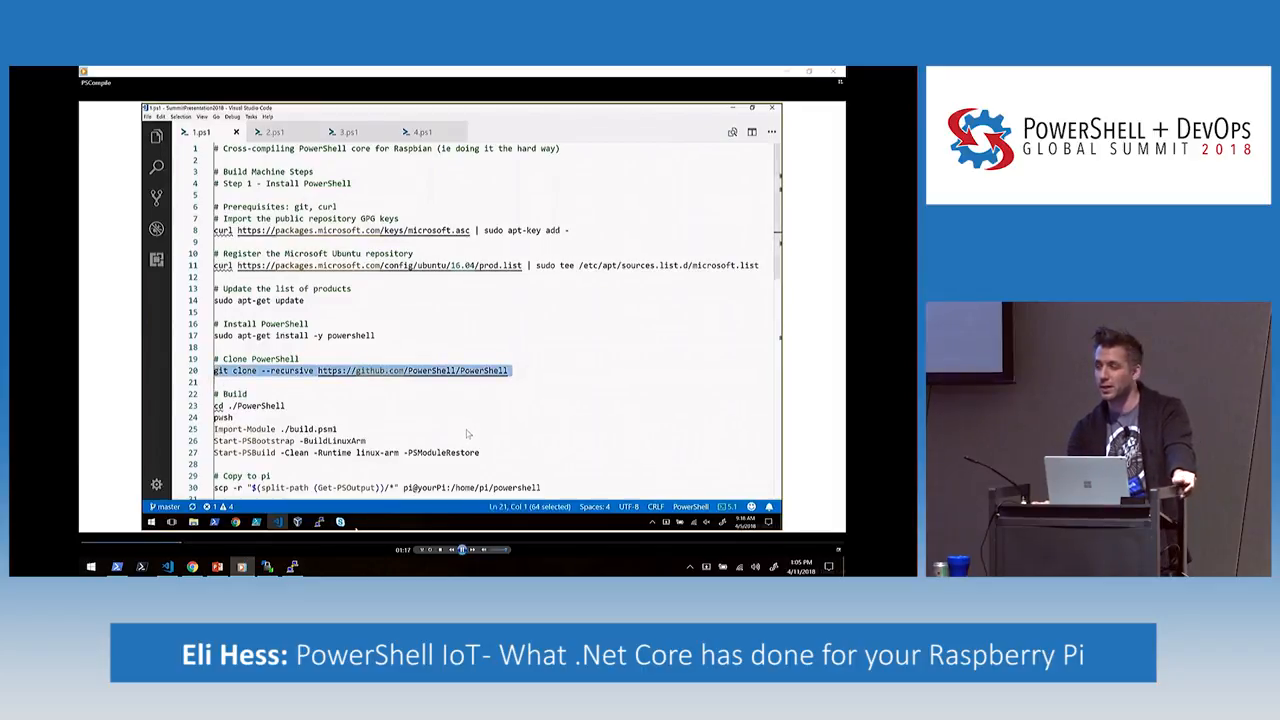
{"action": "mouse_move", "coordinate": [318, 521]}
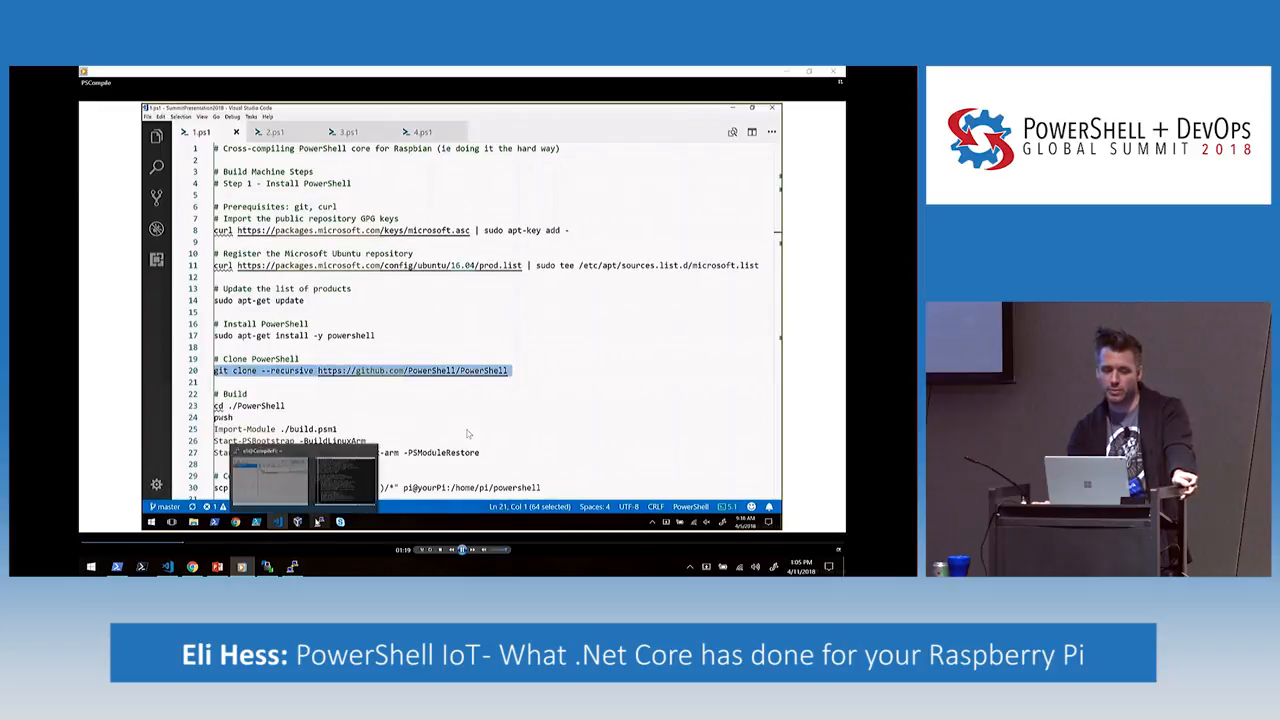
{"action": "key", "text": "alt+Tab"}
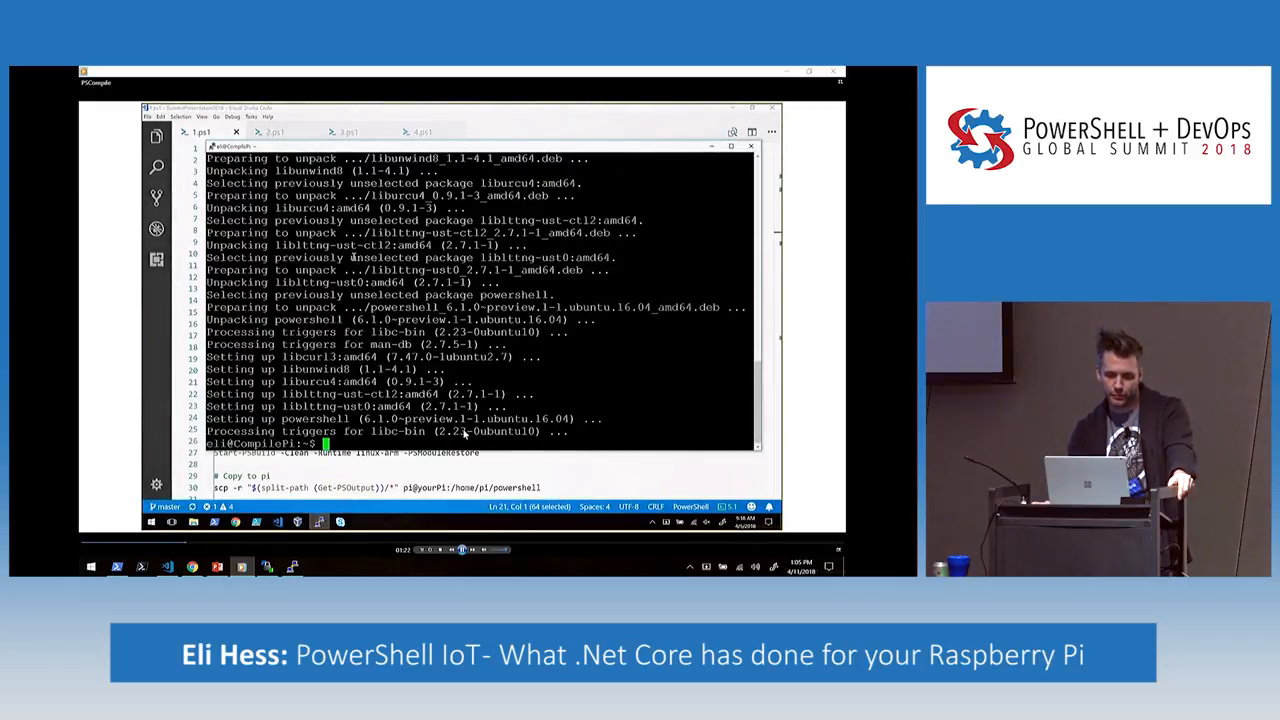
{"action": "type", "text": "git clone --recursive https://github.com/PowerShell/PowerShell"}
Step: Run the PowerShell repository clone command and skip ahead in the demo recording
{"action": "key", "text": "Return"}
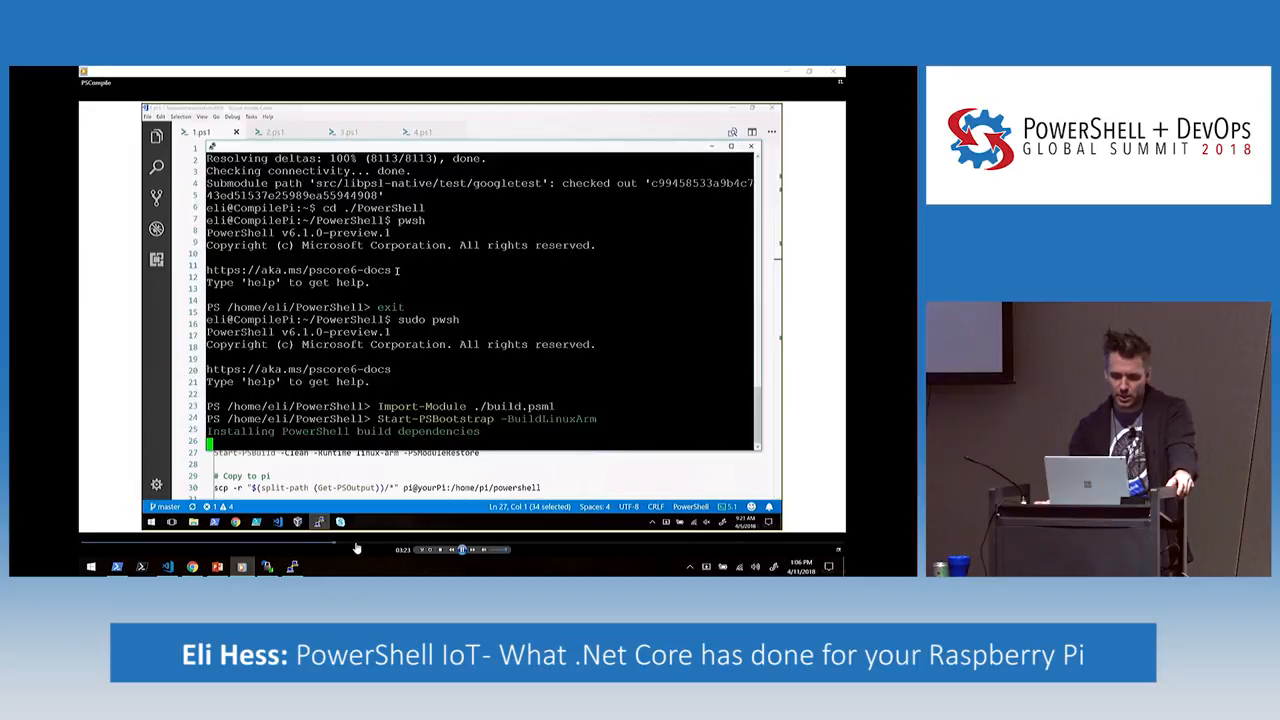
{"action": "left_click", "coordinate": [463, 549]}
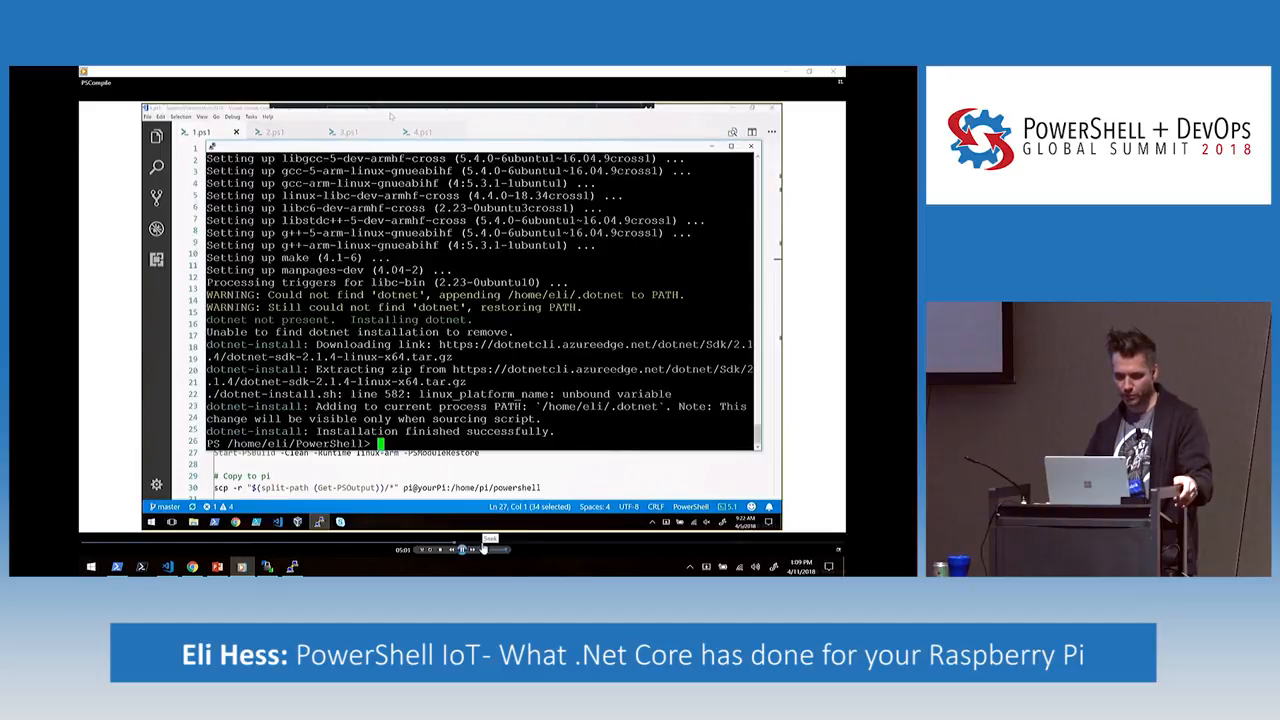
Step: Skip through the linux-arm build output to the end, then close the recorded compile demo video
{"action": "left_click", "coordinate": [483, 548]}
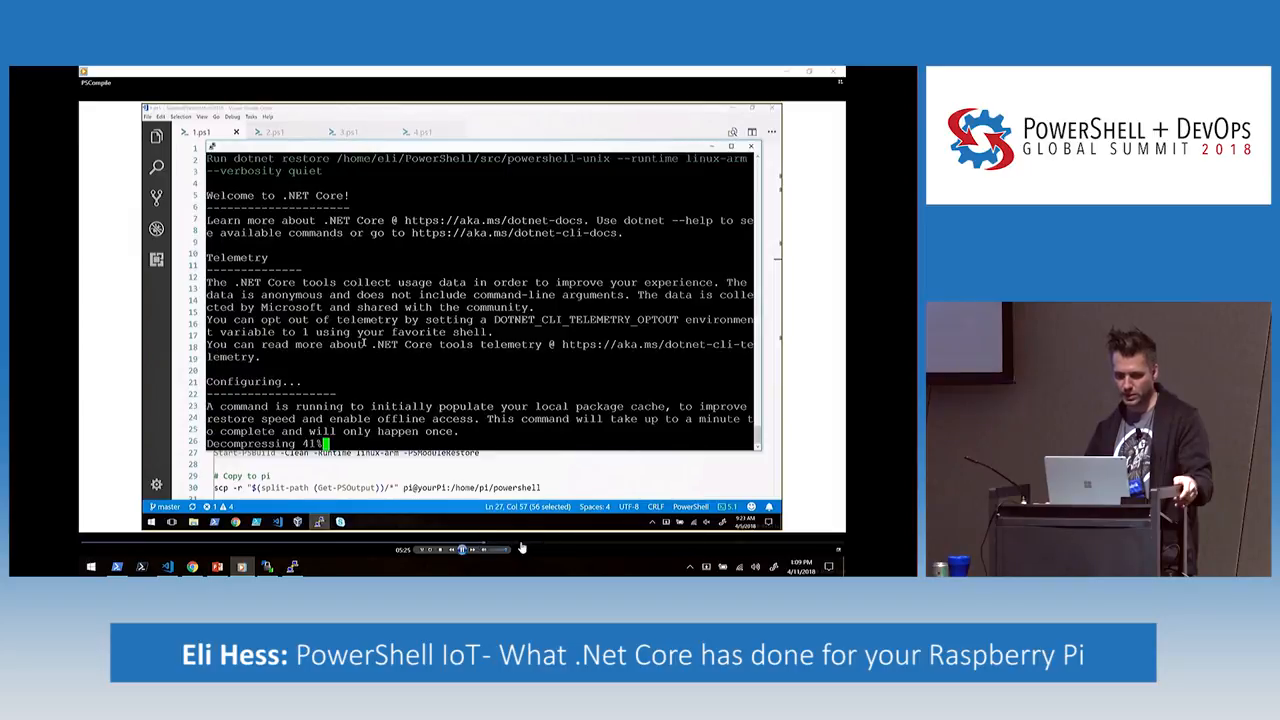
{"action": "left_click", "coordinate": [548, 548]}
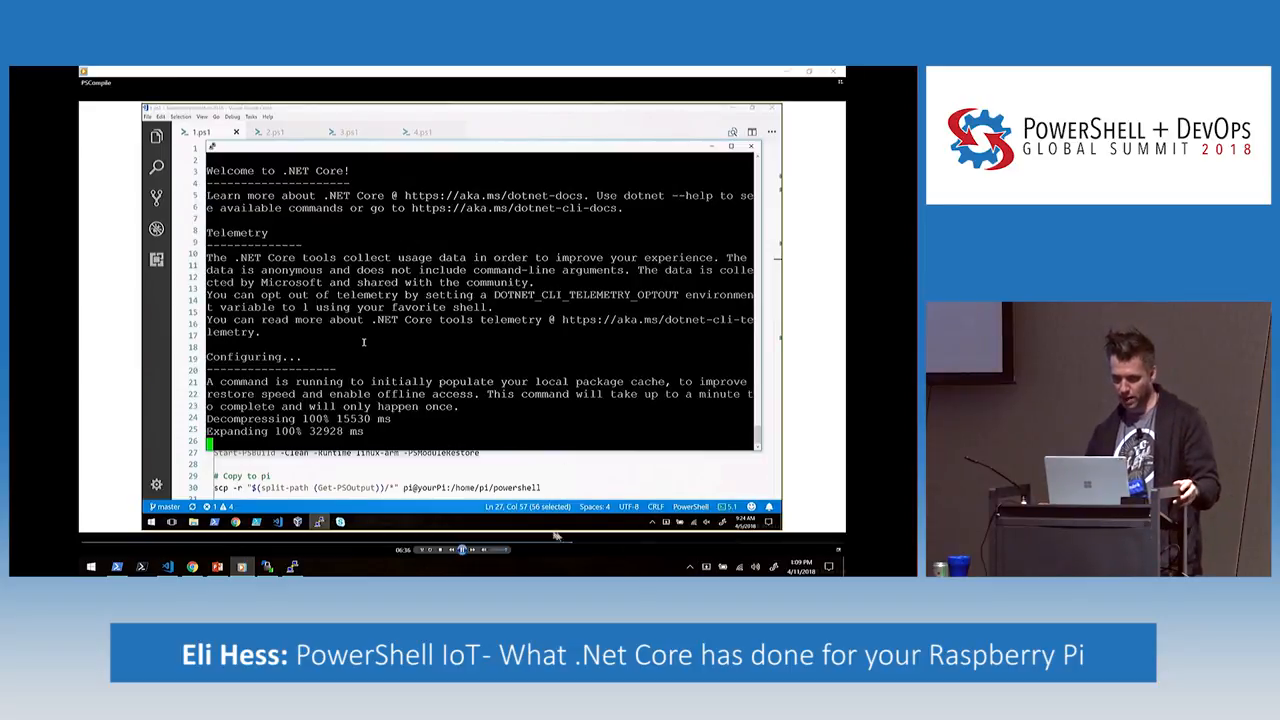
{"action": "left_click", "coordinate": [628, 542]}
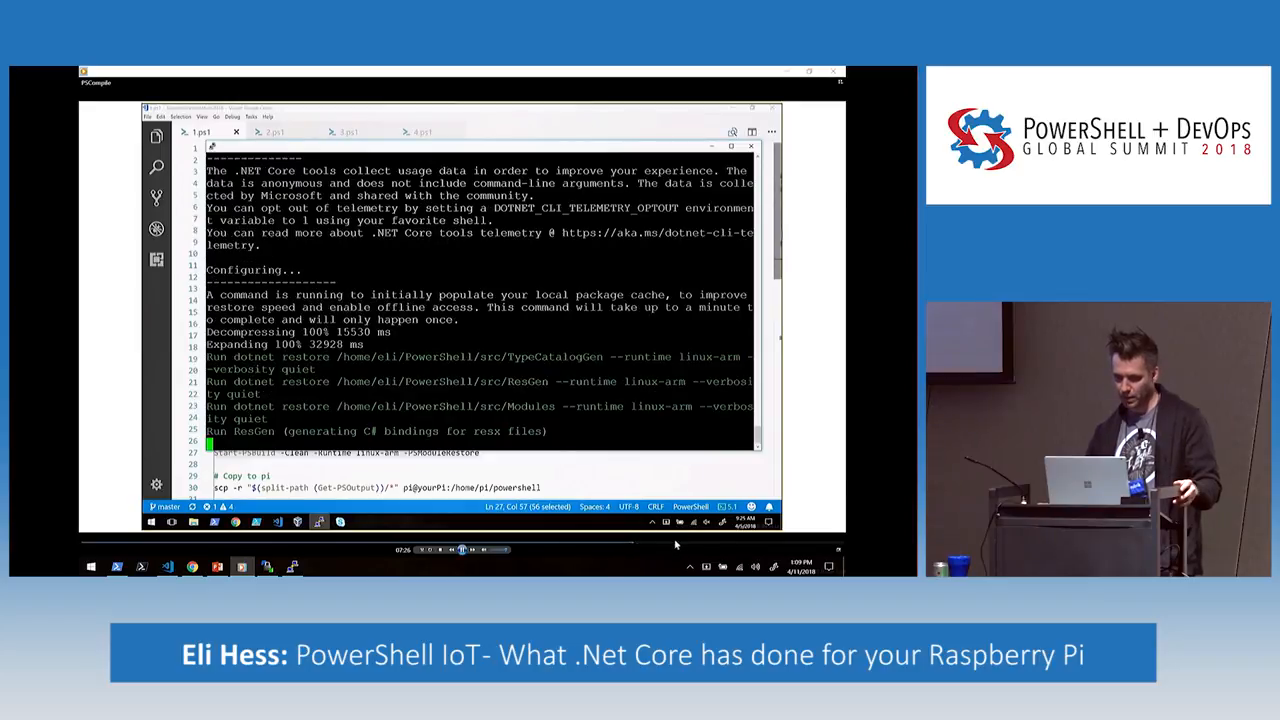
{"action": "left_click", "coordinate": [740, 545]}
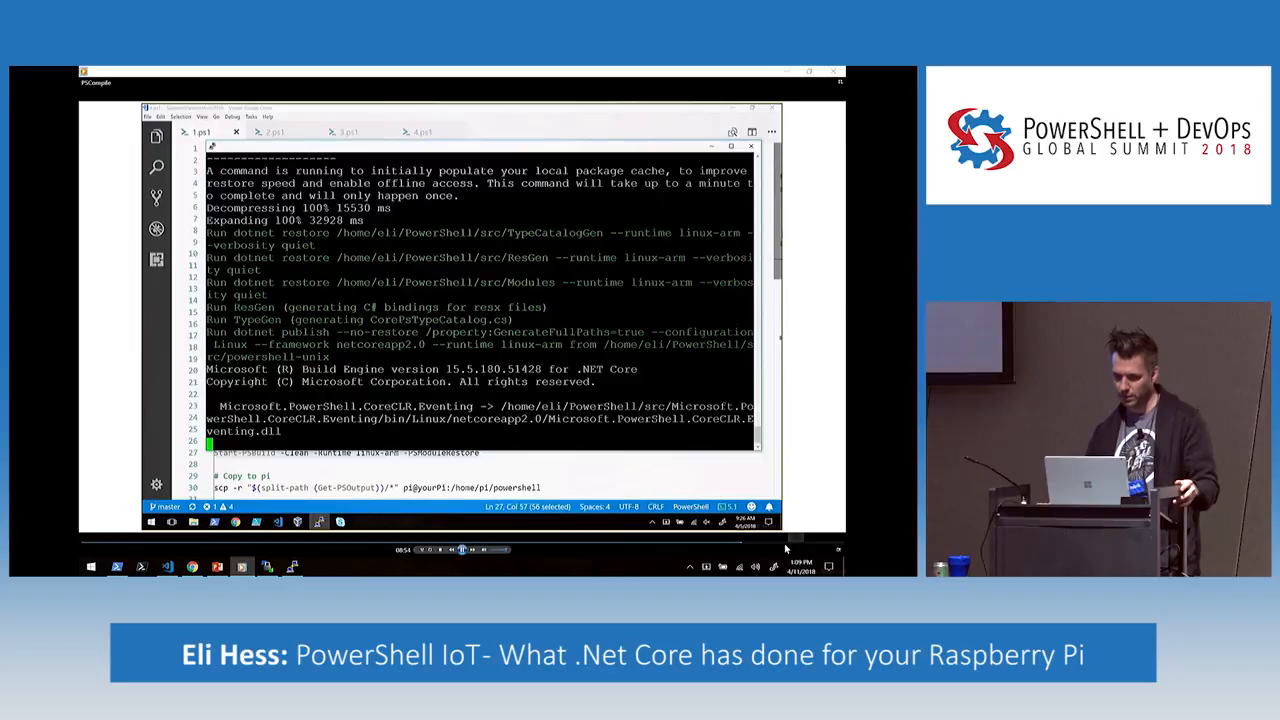
{"action": "left_click", "coordinate": [790, 548]}
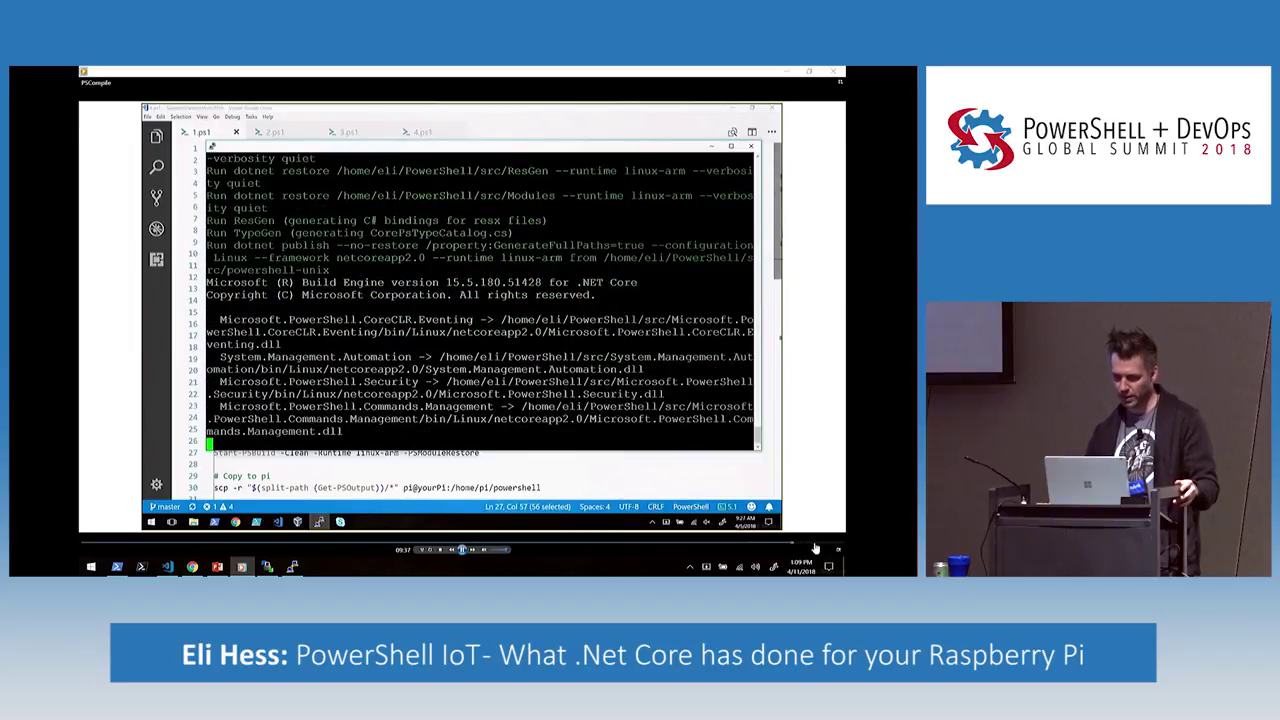
{"action": "left_click", "coordinate": [818, 545]}
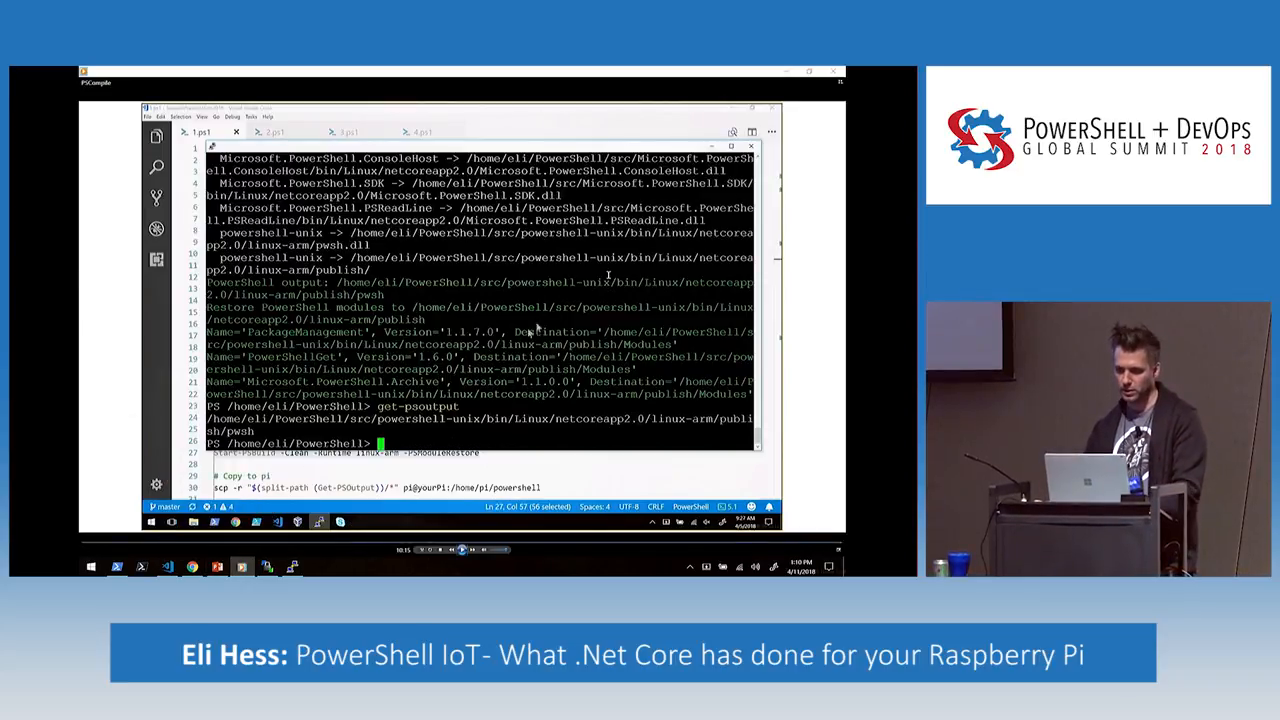
{"action": "left_click", "coordinate": [785, 78]}
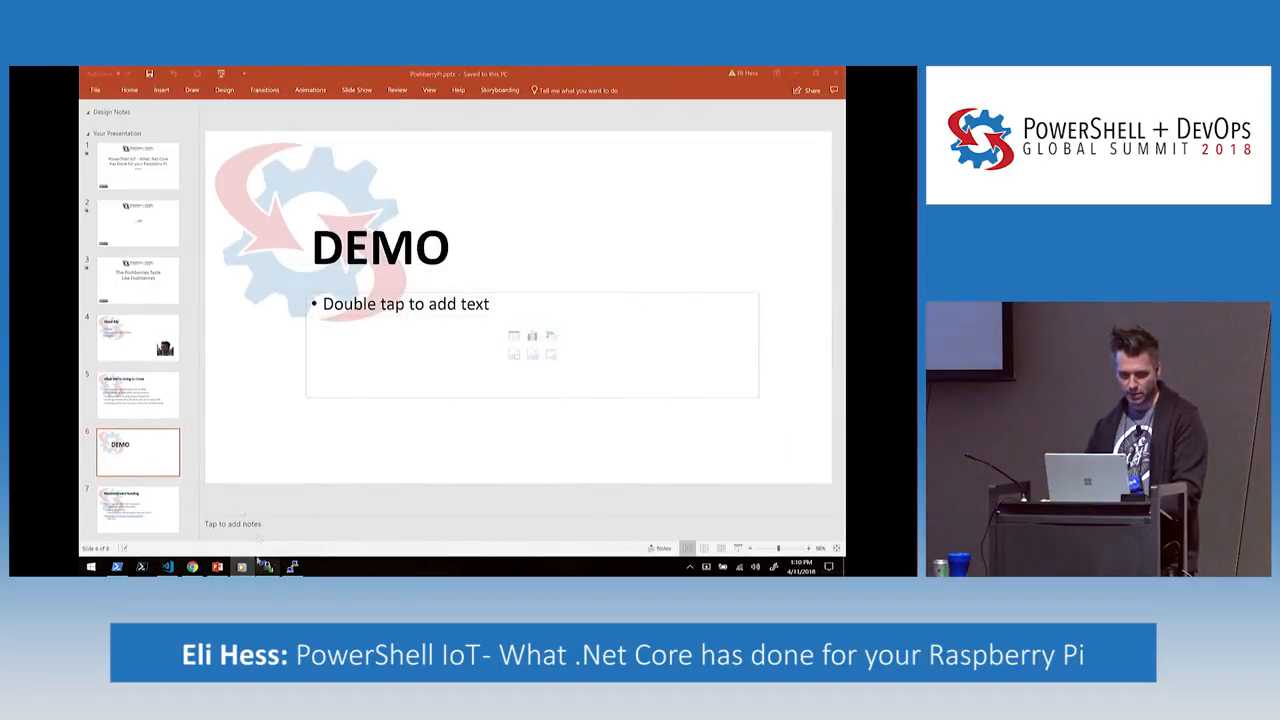
Step: Bring up the PowerShell console, then the code editor with the cross-compile script
{"action": "left_click", "coordinate": [117, 568]}
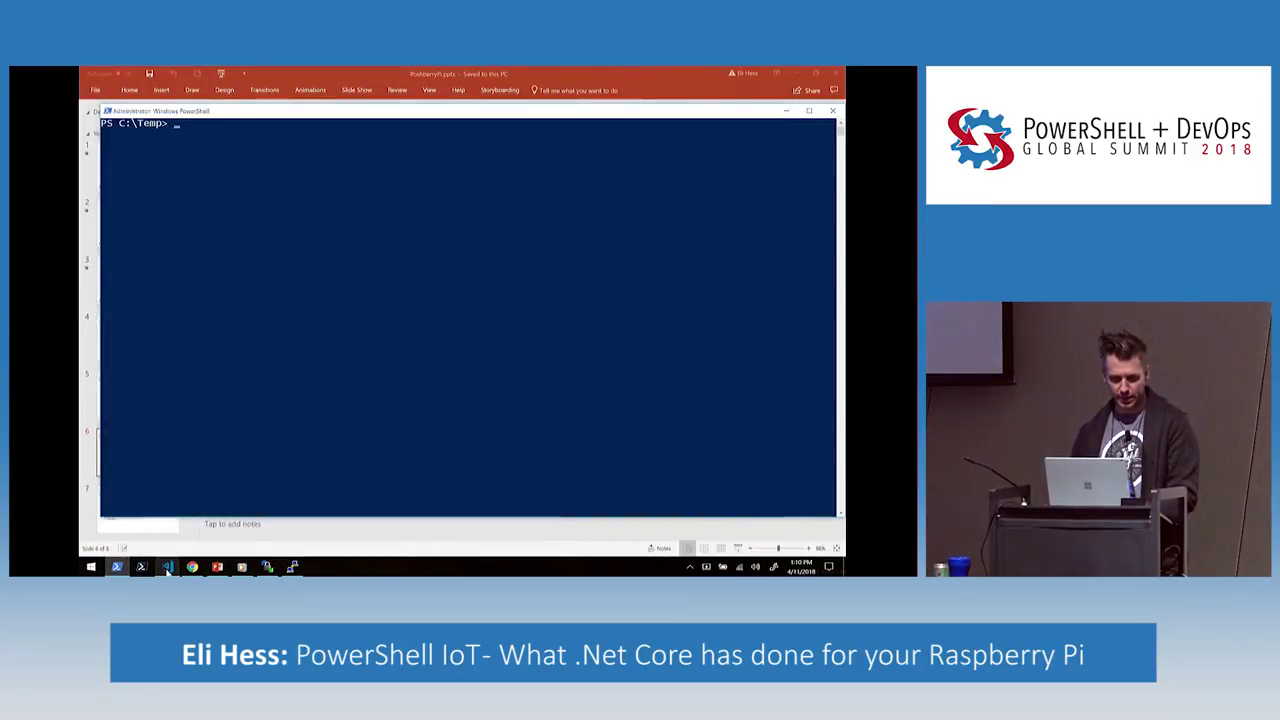
{"action": "left_click", "coordinate": [172, 568]}
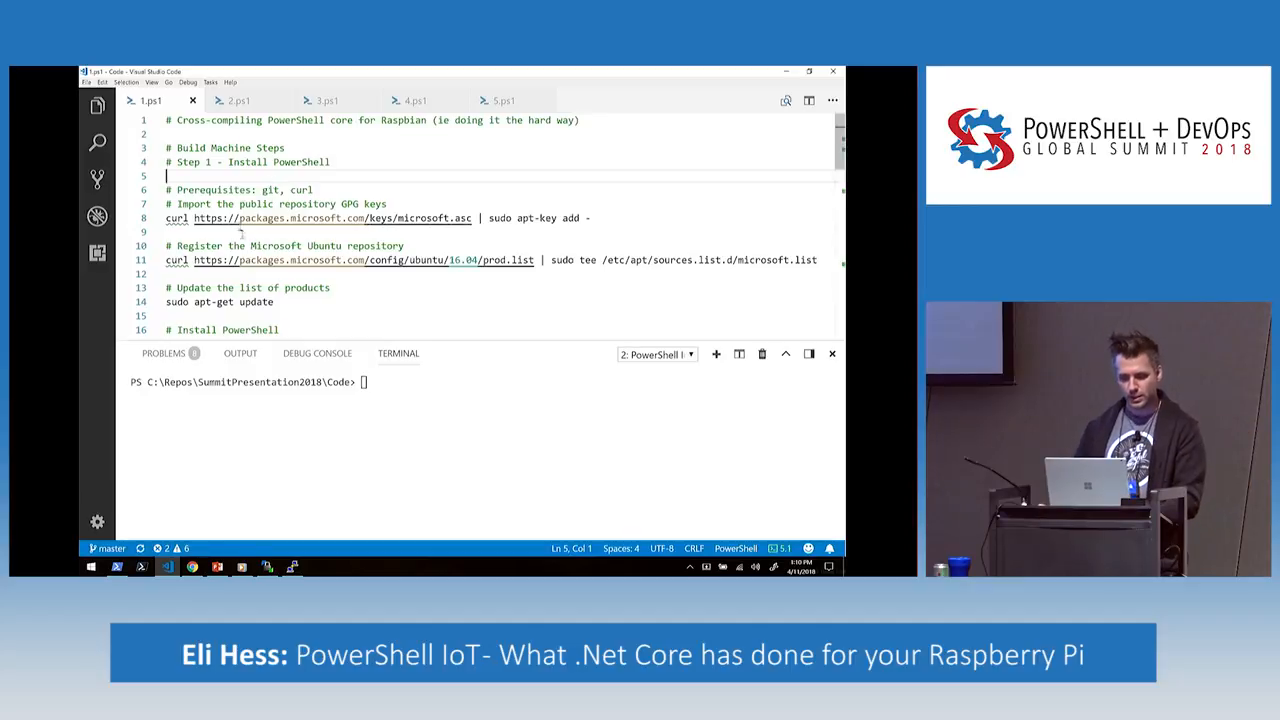
Step: Run the 'Install-Module PoshberryPi' line from 2.ps1 in the PowerShell console
{"action": "left_click", "coordinate": [238, 100]}
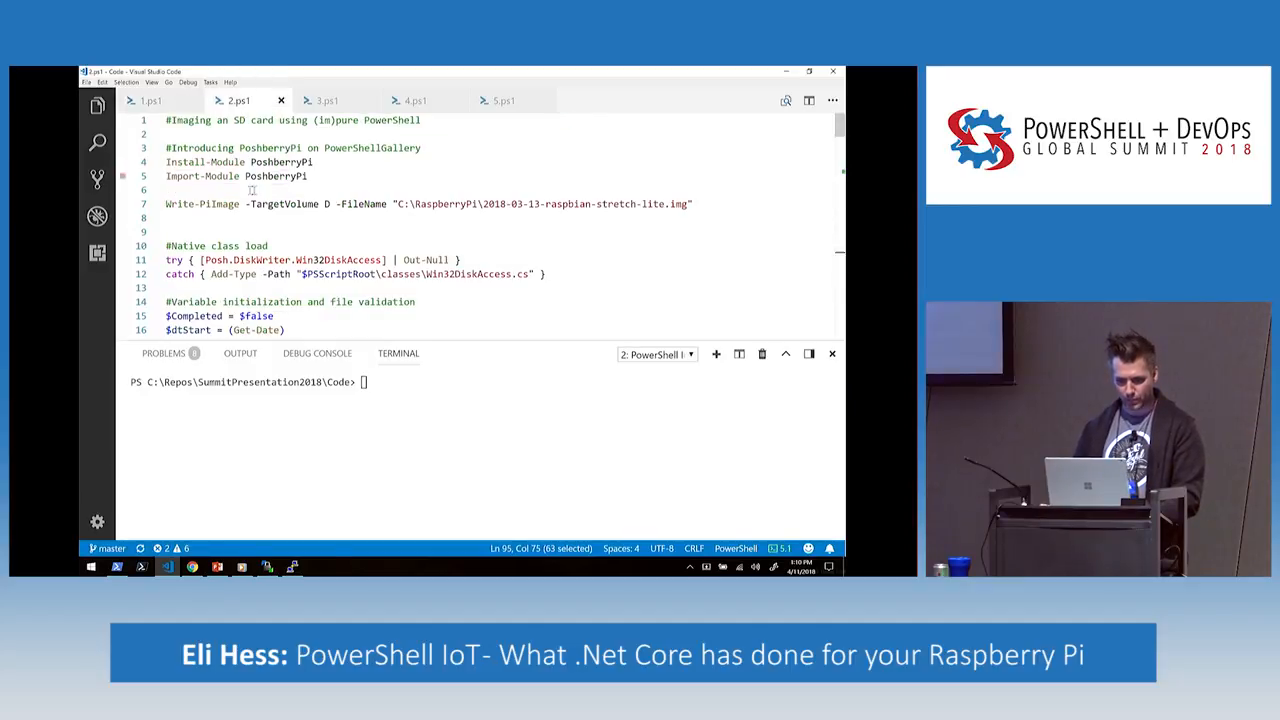
{"action": "left_click", "coordinate": [141, 162]}
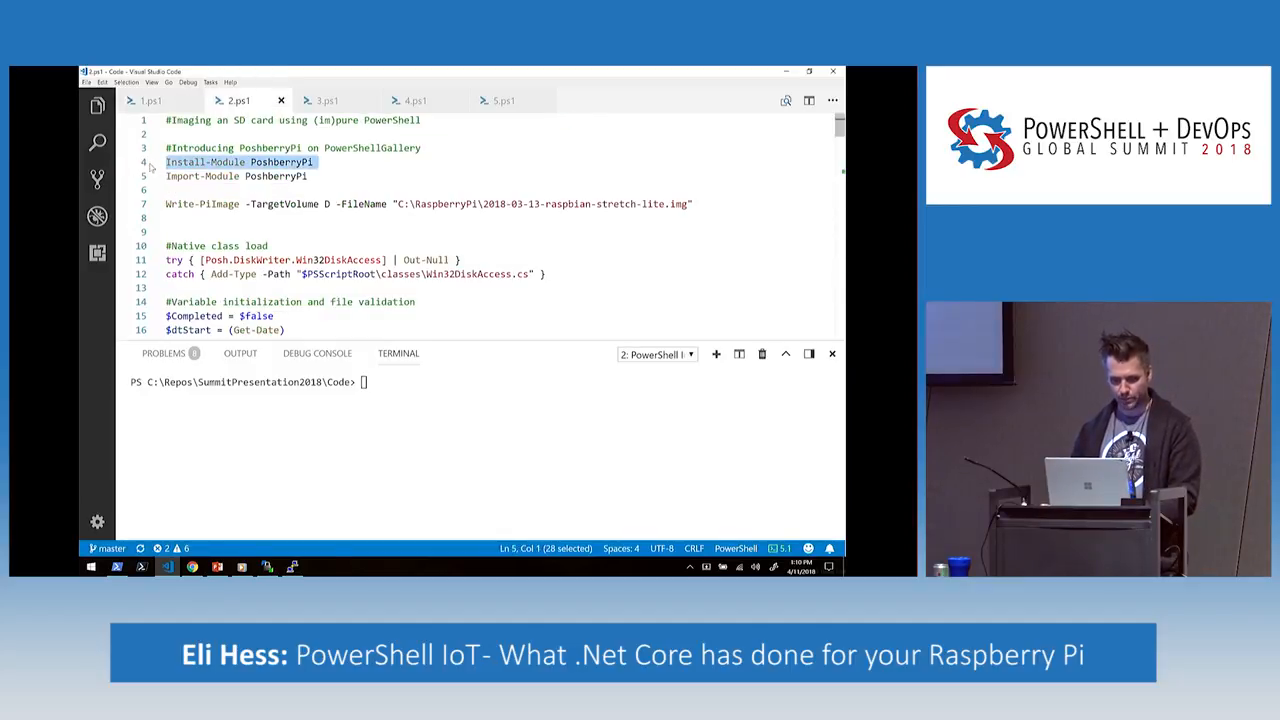
{"action": "left_click", "coordinate": [141, 568]}
{"action": "type", "text": "Install-Module PoshberryPi"}
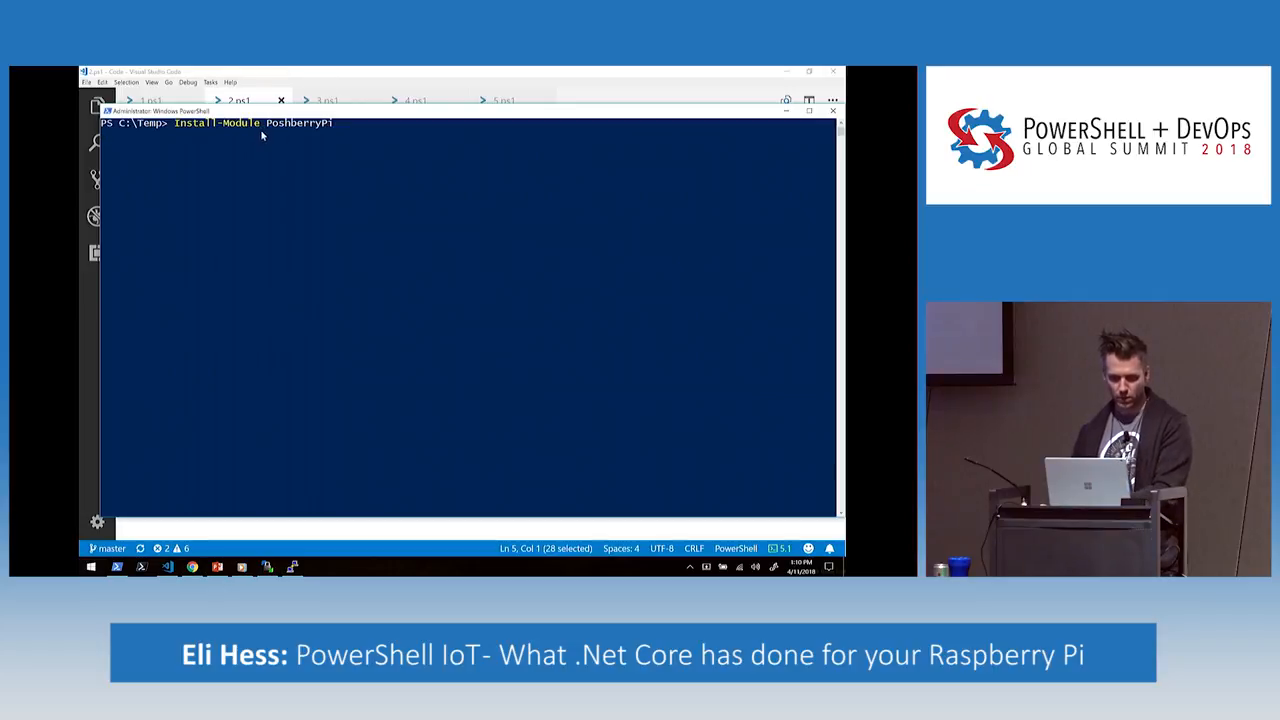
{"action": "key", "text": "Return"}
{"action": "key", "text": "alt+Tab"}
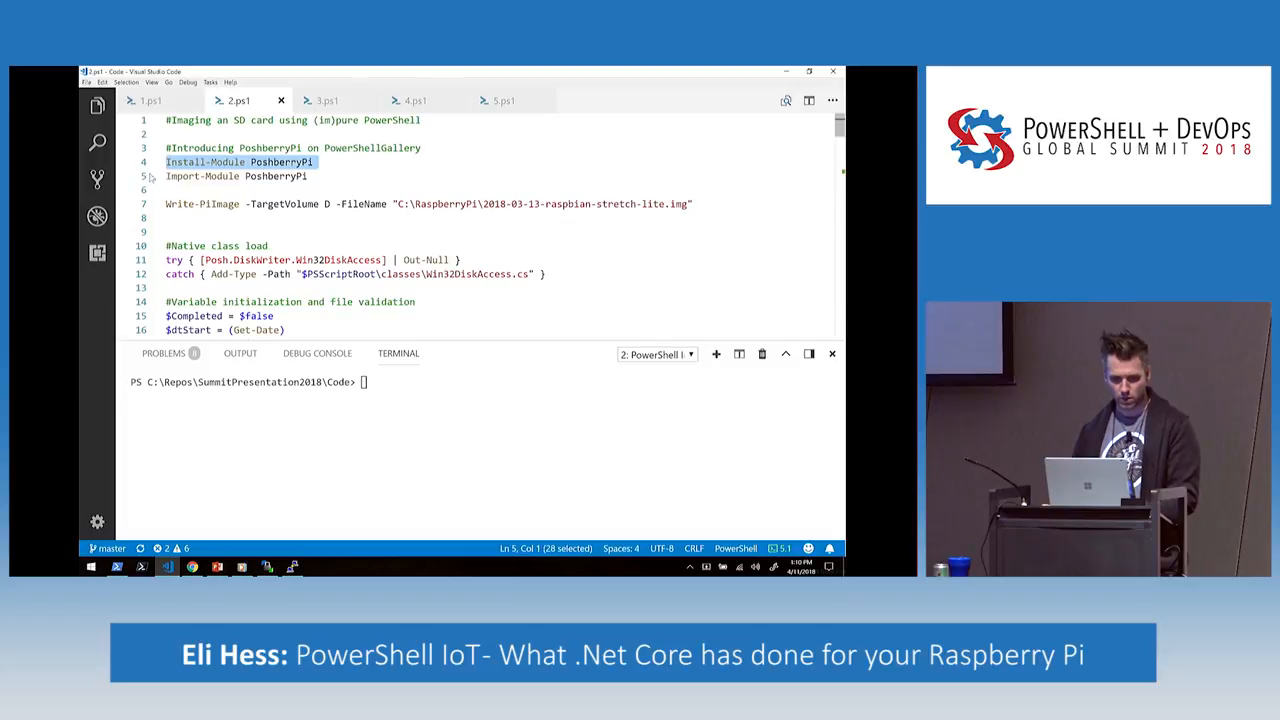
Step: Run the 'Import-Module PoshberryPi' line in the PowerShell console
{"action": "left_click", "coordinate": [141, 185]}
{"action": "left_click", "coordinate": [141, 179]}
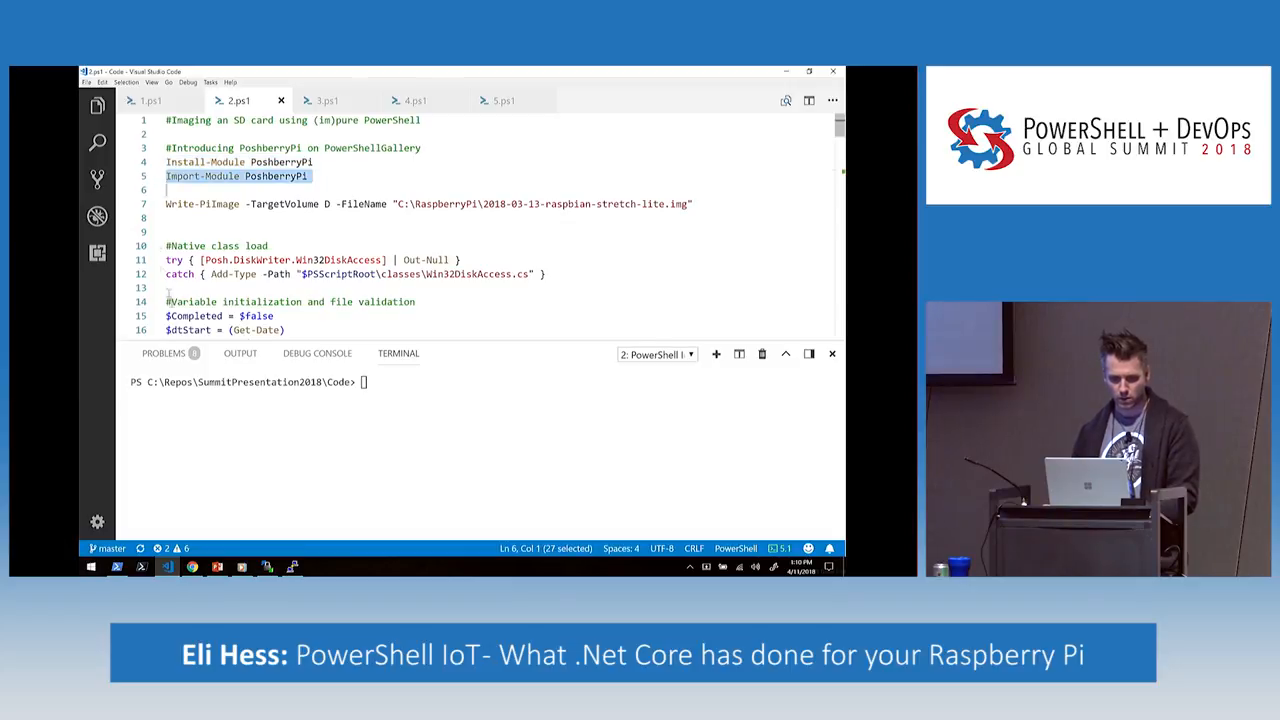
{"action": "left_click", "coordinate": [116, 567]}
{"action": "right_click", "coordinate": [314, 330]}
{"action": "key", "text": "Return"}
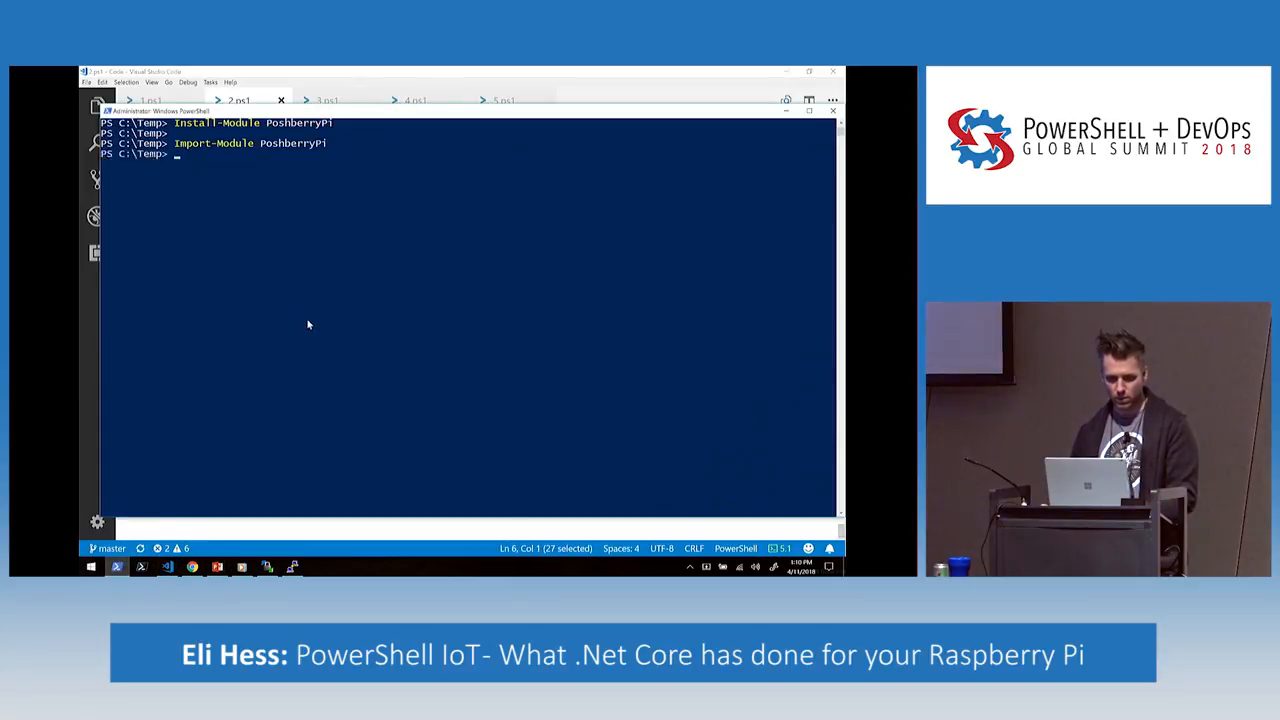
{"action": "left_click", "coordinate": [344, 70]}
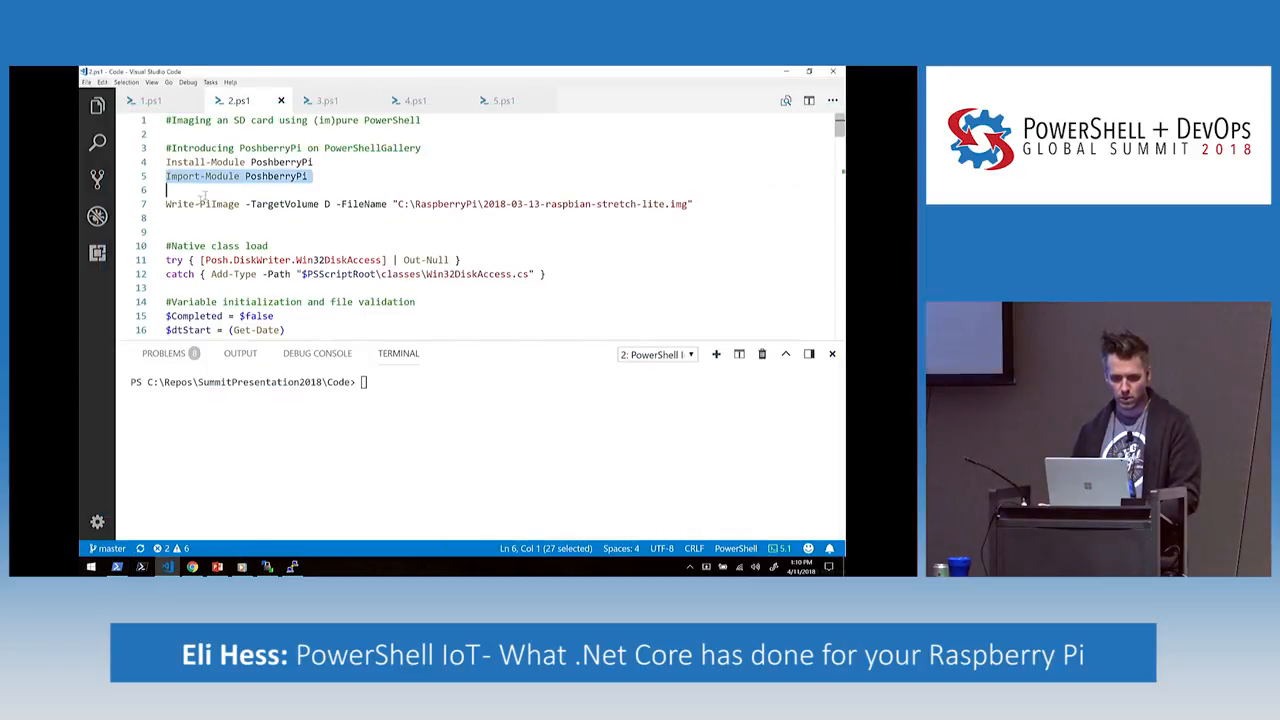
Step: Run the Write-PiImage line to write the Raspbian image to drive D
{"action": "left_click", "coordinate": [145, 204]}
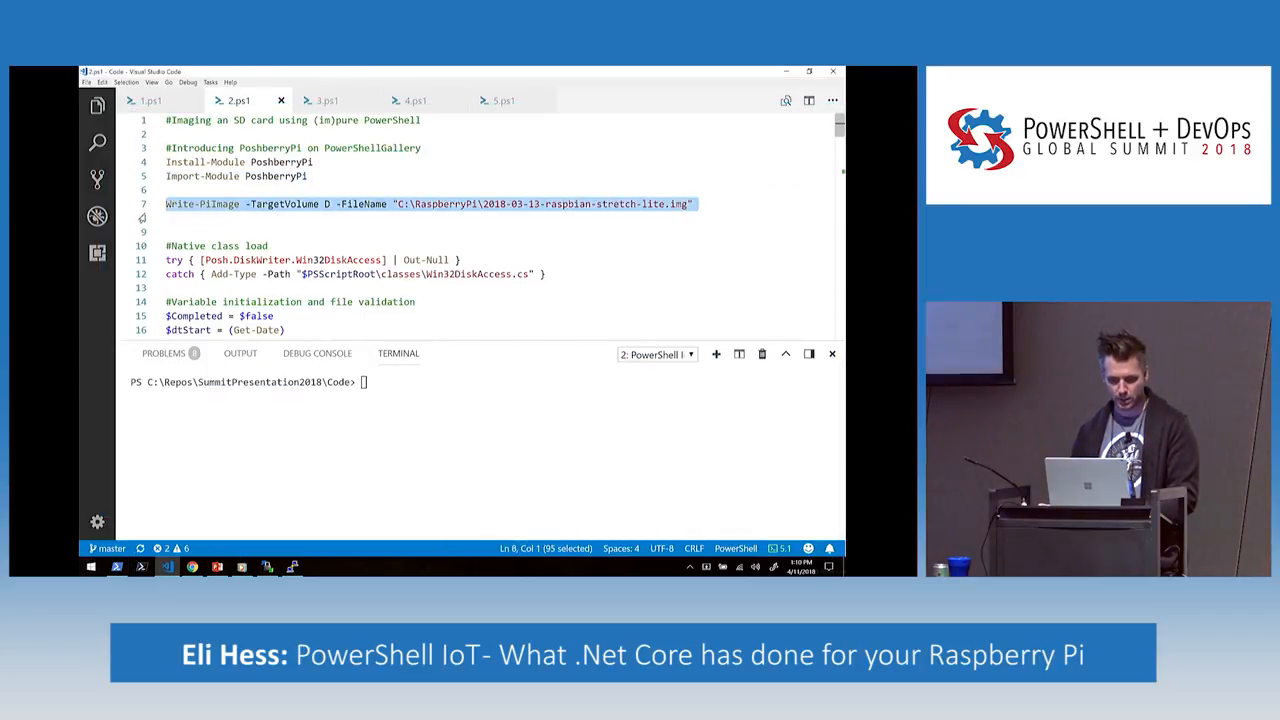
{"action": "key", "text": "ctrl+c"}
{"action": "left_click", "coordinate": [116, 567]}
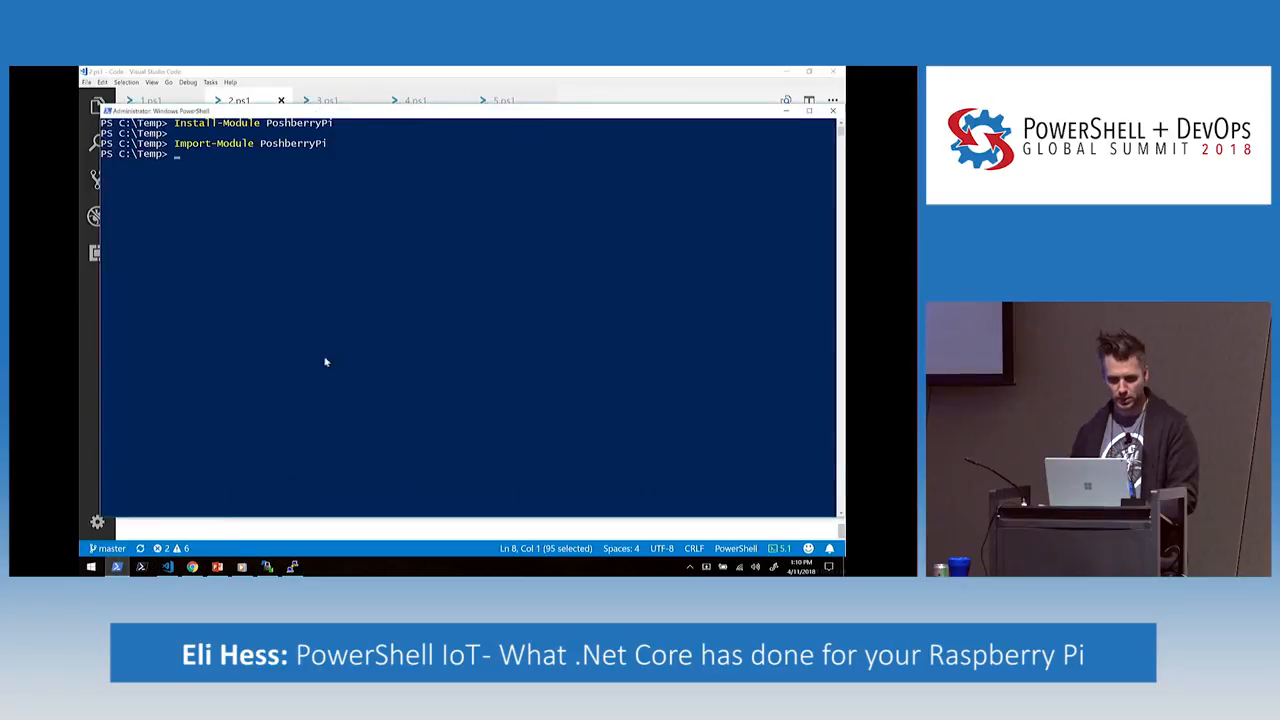
{"action": "key", "text": "ctrl+v"}
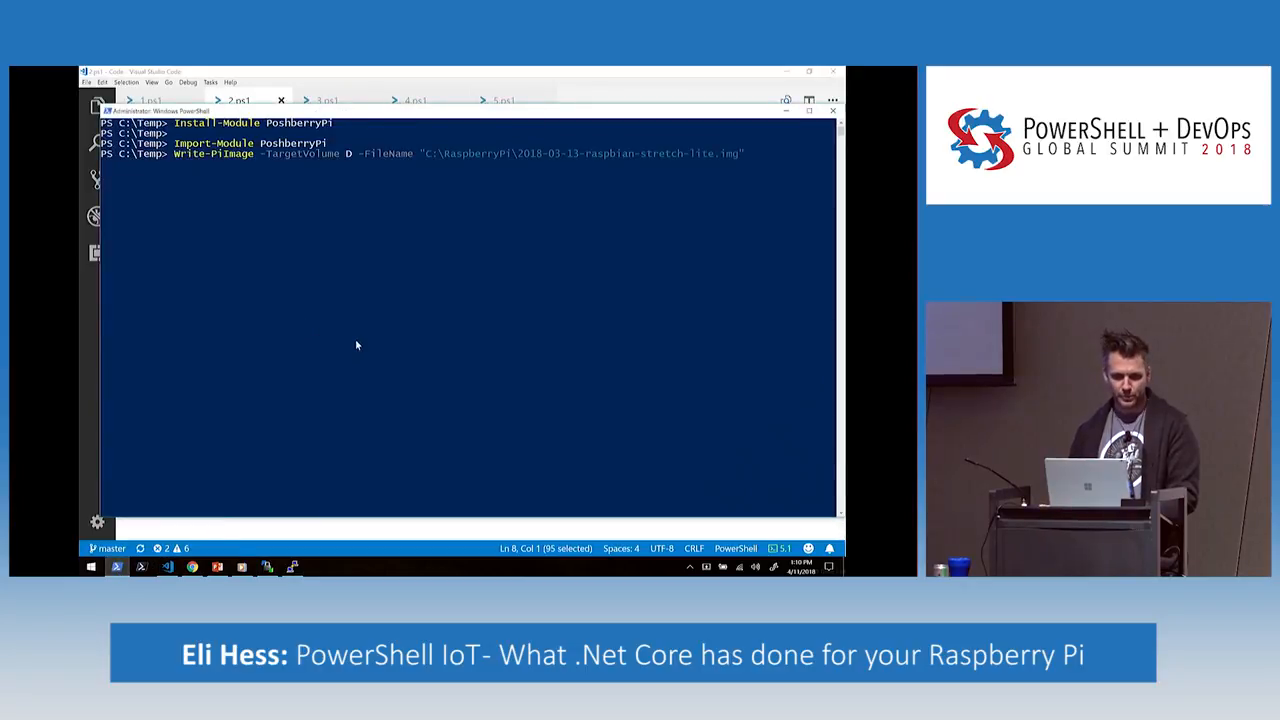
{"action": "key", "text": "Return"}
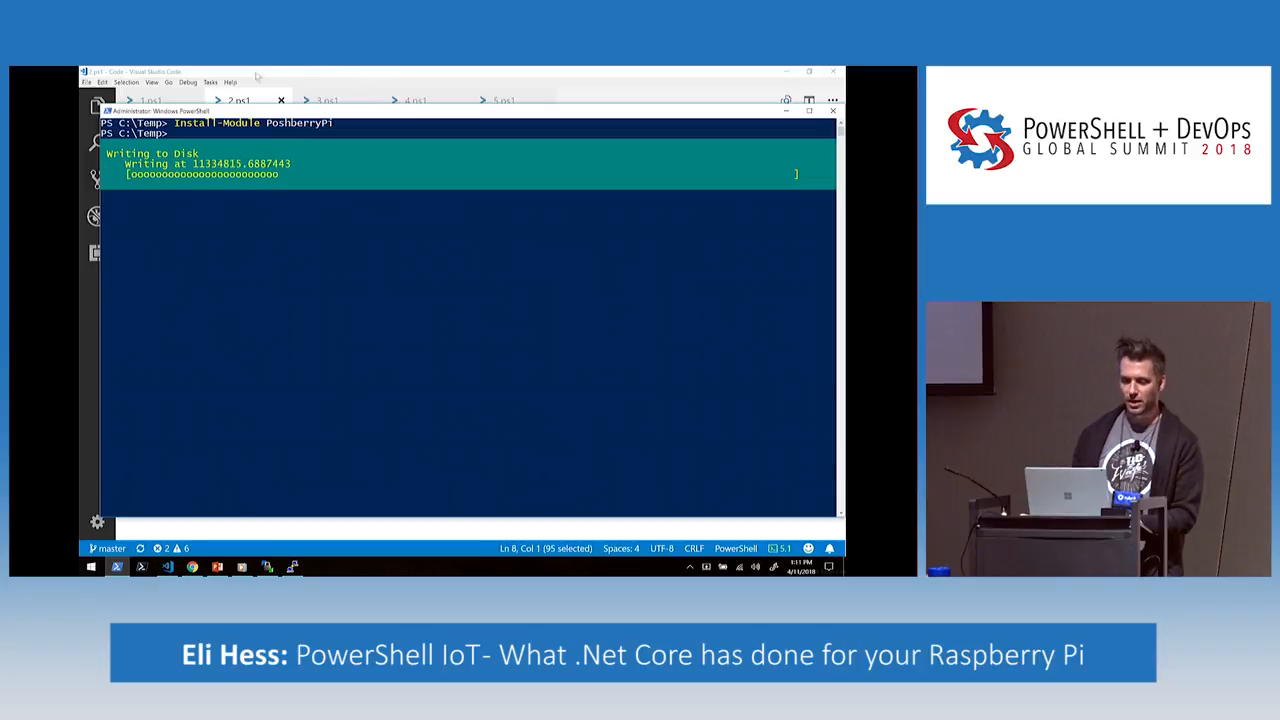
Step: Bring the 2.ps1 script editor back in front after the image write
{"action": "double_click", "coordinate": [342, 74]}
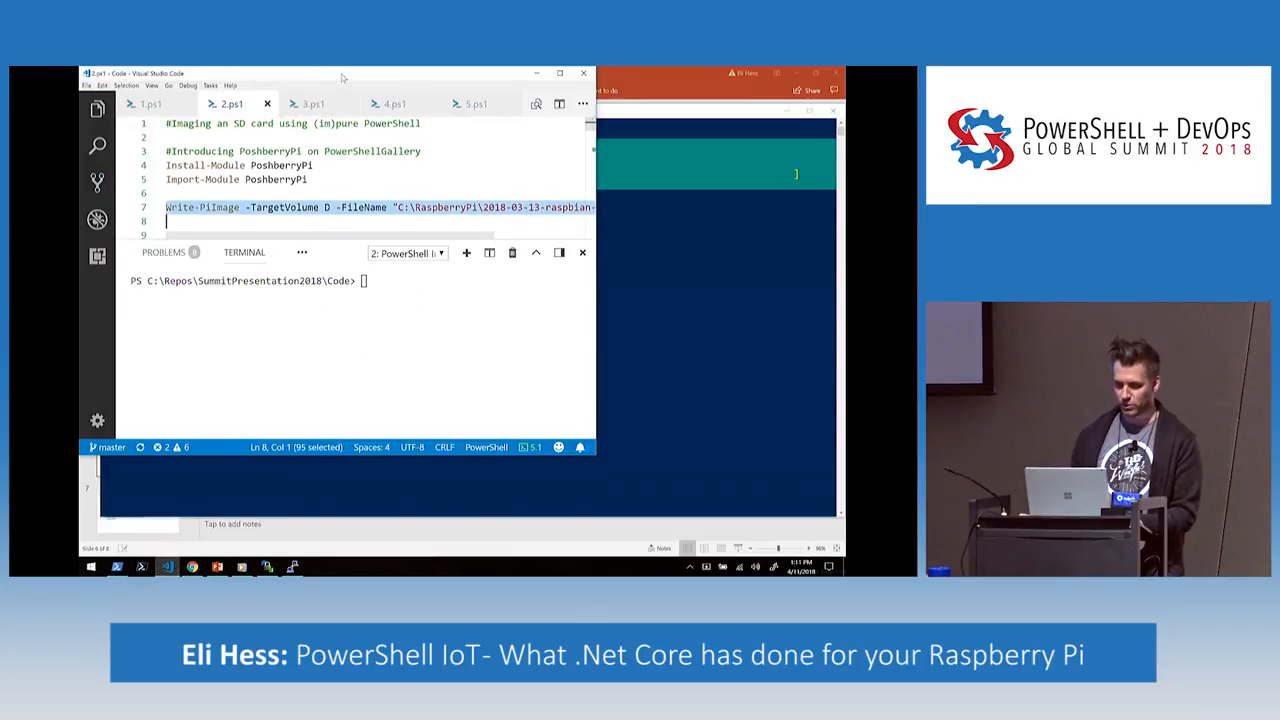
Step: Maximize the editor to review the Write-PiImage code, then check progress in the PowerShell console
{"action": "double_click", "coordinate": [342, 77]}
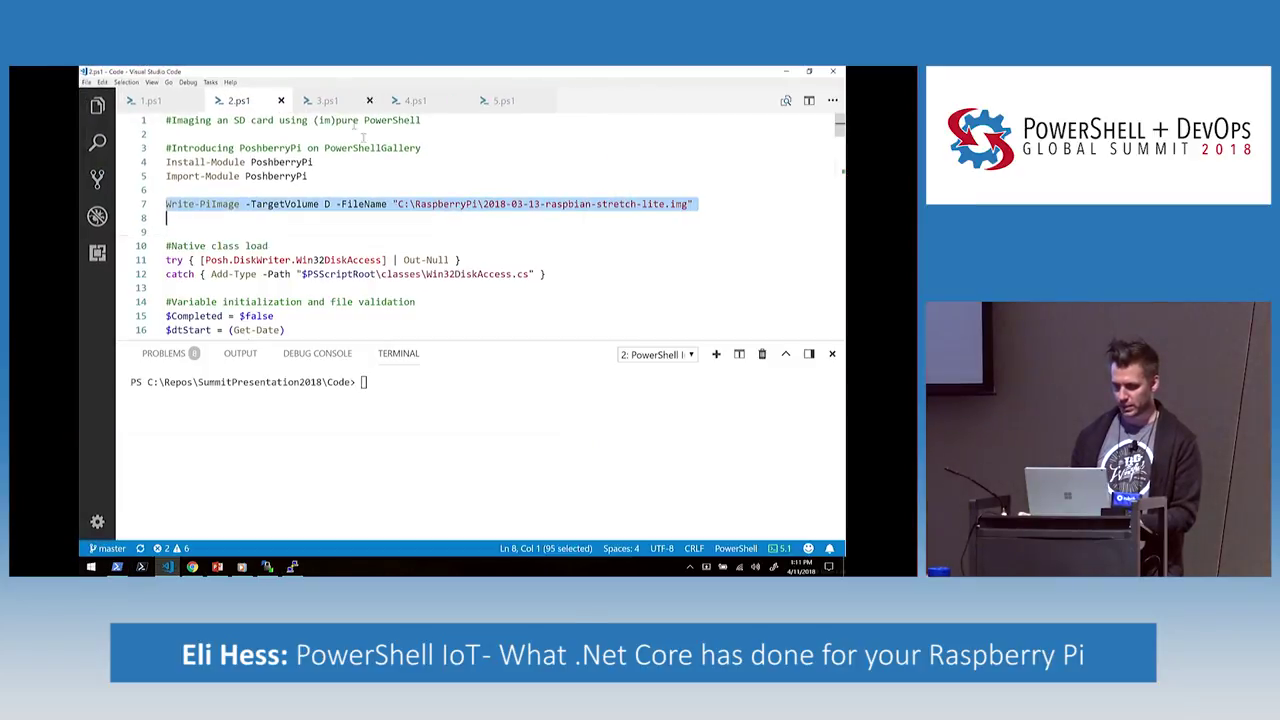
{"action": "left_click", "coordinate": [342, 218]}
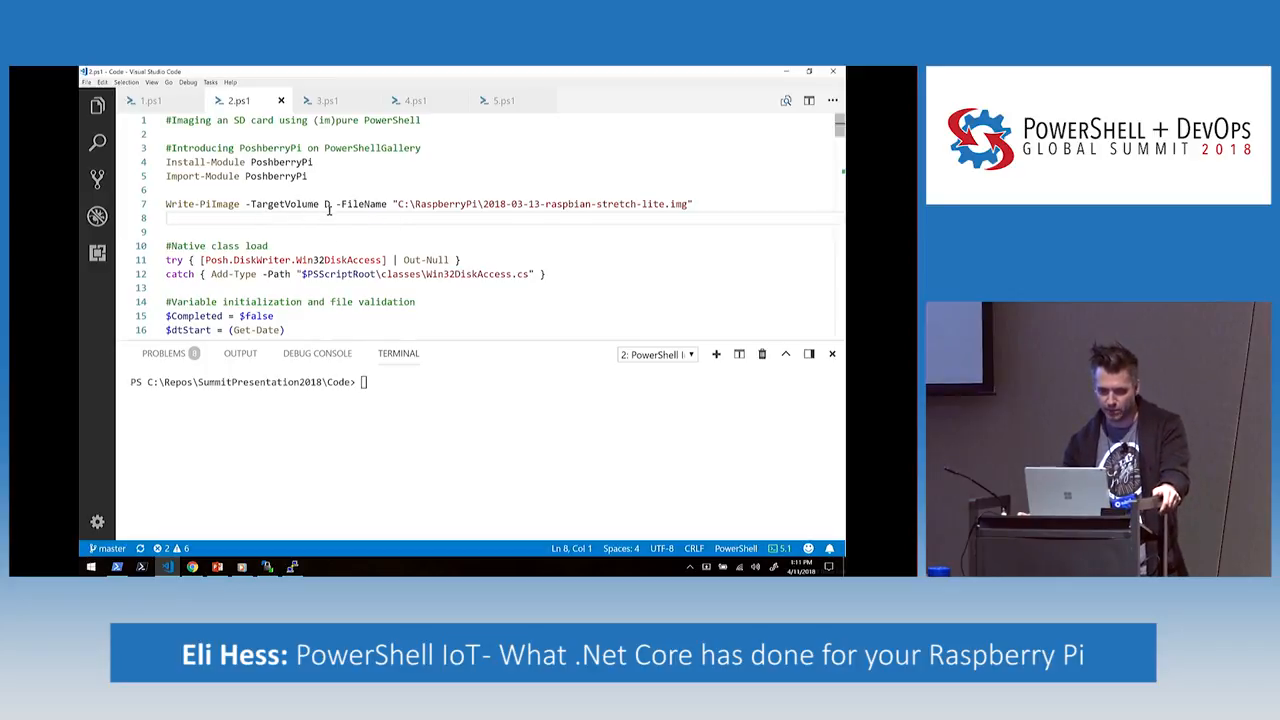
{"action": "scroll", "coordinate": [329, 207], "scroll_direction": "down", "scroll_amount": 1}
{"action": "scroll", "coordinate": [329, 209], "scroll_direction": "down", "scroll_amount": 2}
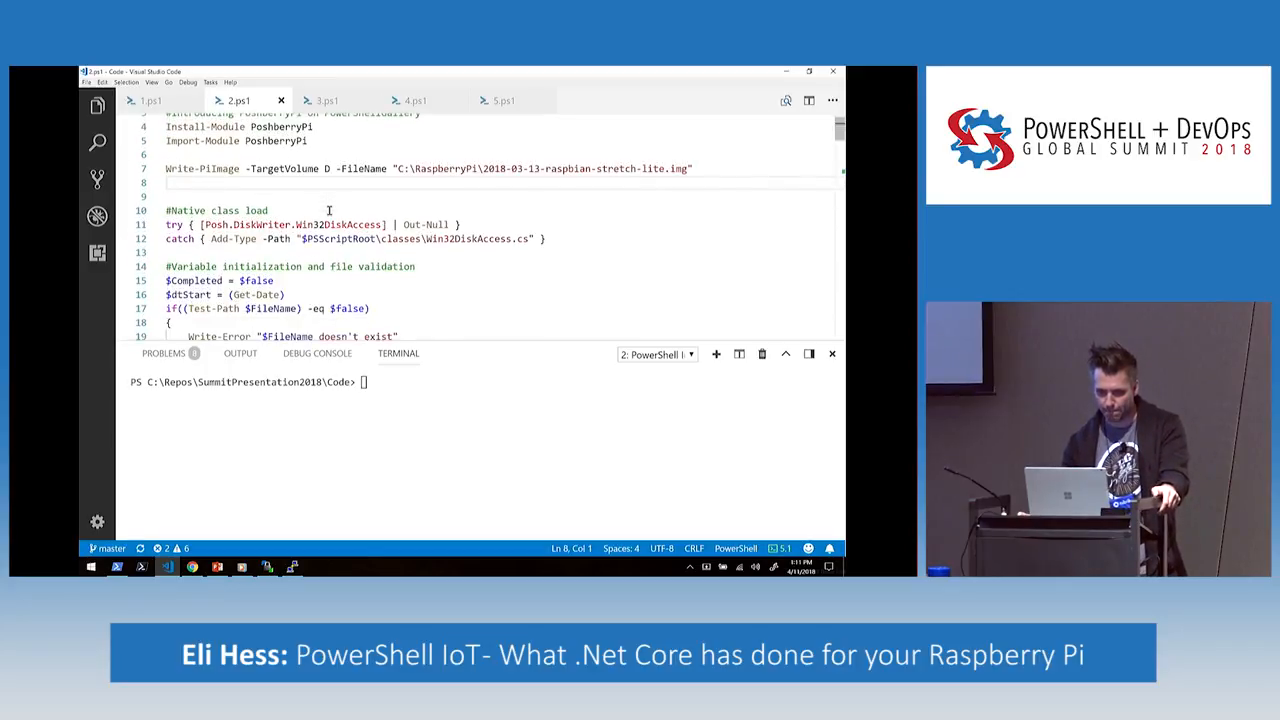
{"action": "scroll", "coordinate": [329, 209], "scroll_direction": "down", "scroll_amount": 3}
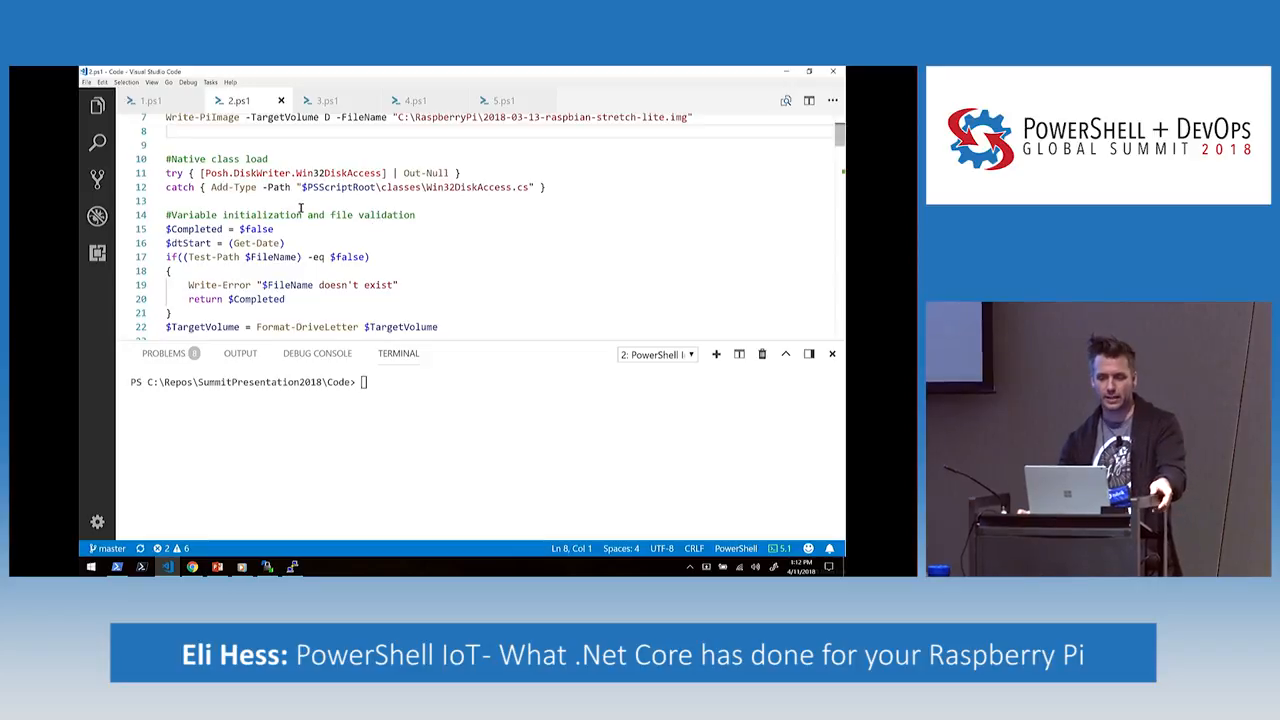
{"action": "scroll", "coordinate": [305, 210], "scroll_direction": "down", "scroll_amount": 3}
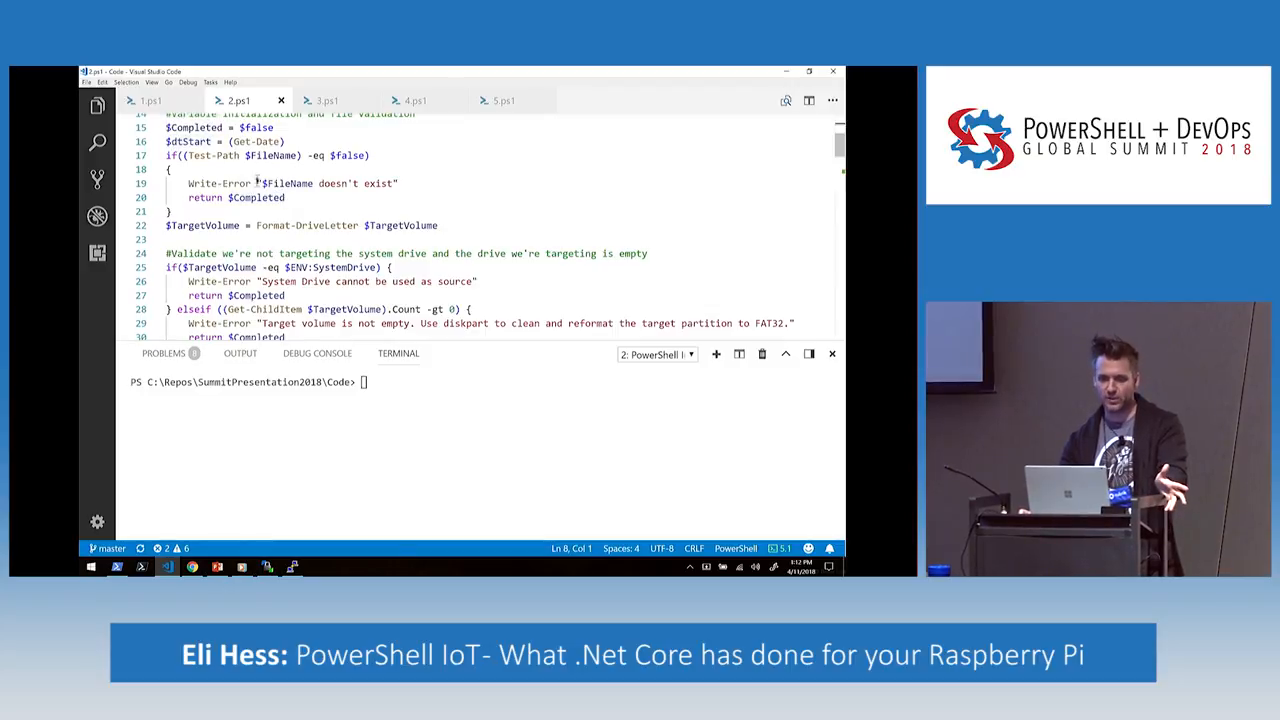
{"action": "scroll", "coordinate": [244, 190], "scroll_direction": "down", "scroll_amount": 4}
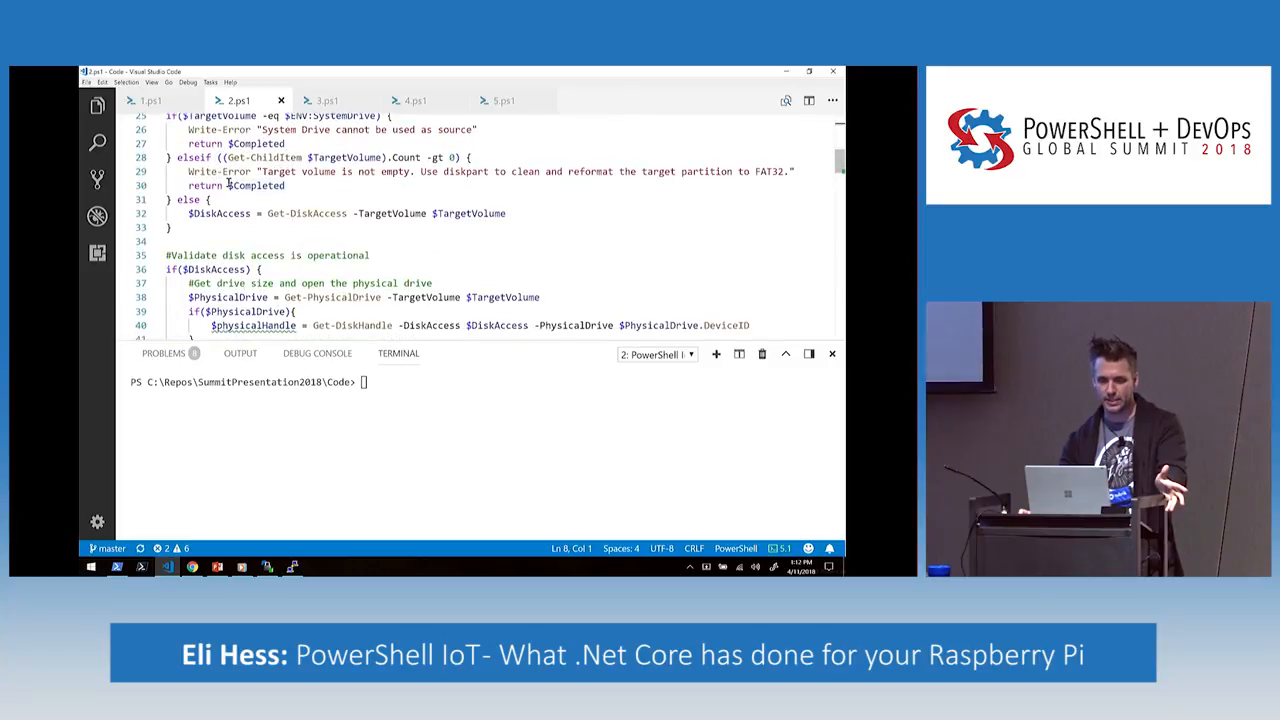
{"action": "scroll", "coordinate": [222, 178], "scroll_direction": "up", "scroll_amount": 1}
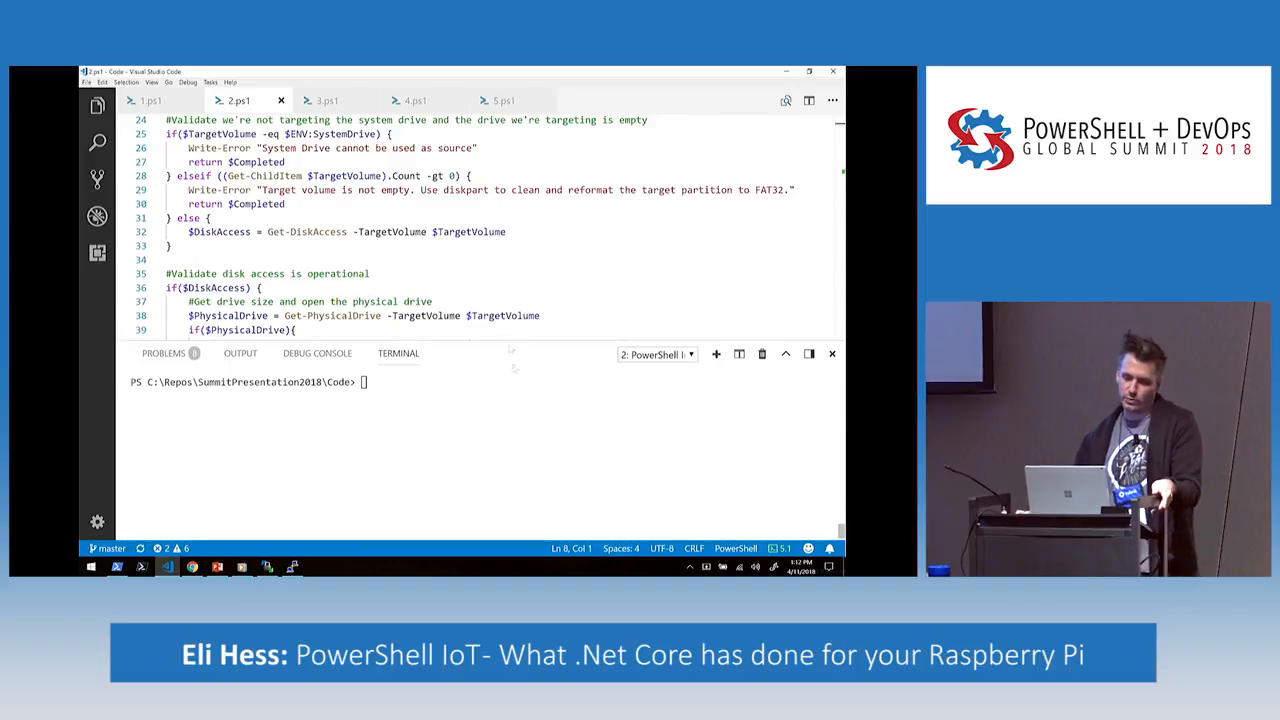
{"action": "scroll", "coordinate": [299, 237], "scroll_direction": "down", "scroll_amount": 1}
{"action": "scroll", "coordinate": [299, 237], "scroll_direction": "down", "scroll_amount": 3}
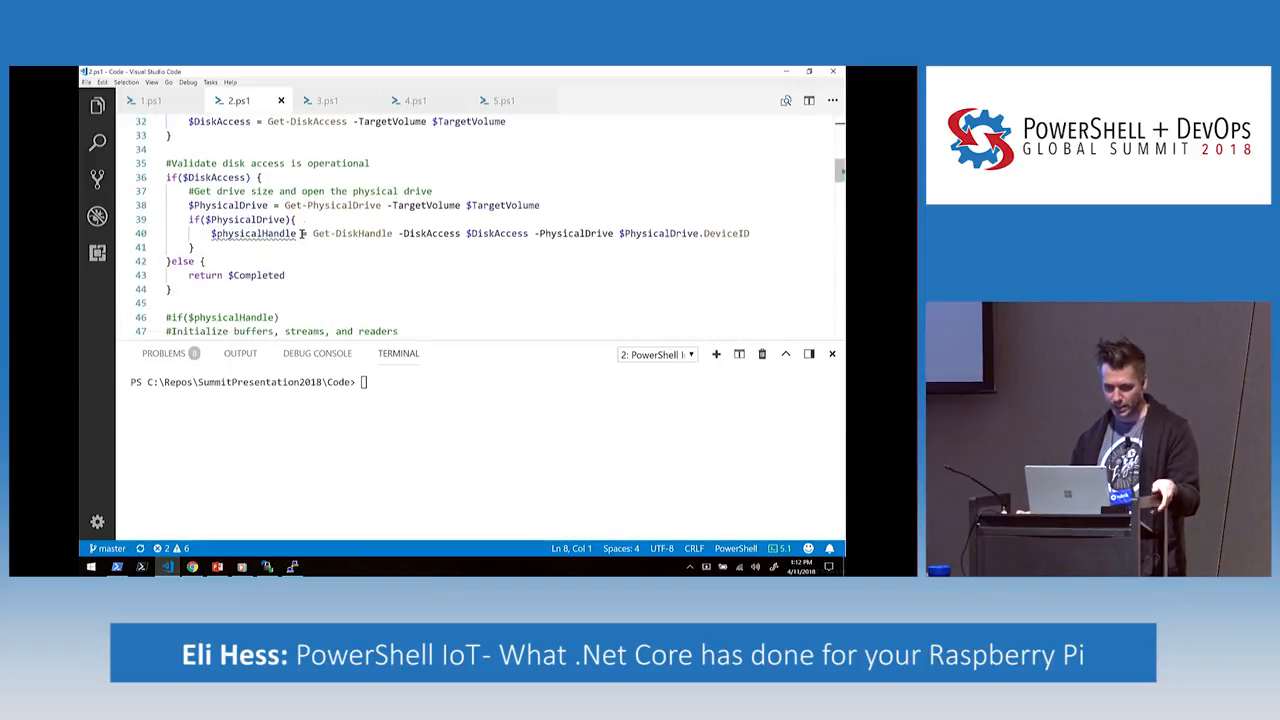
{"action": "scroll", "coordinate": [303, 233], "scroll_direction": "down", "scroll_amount": 1}
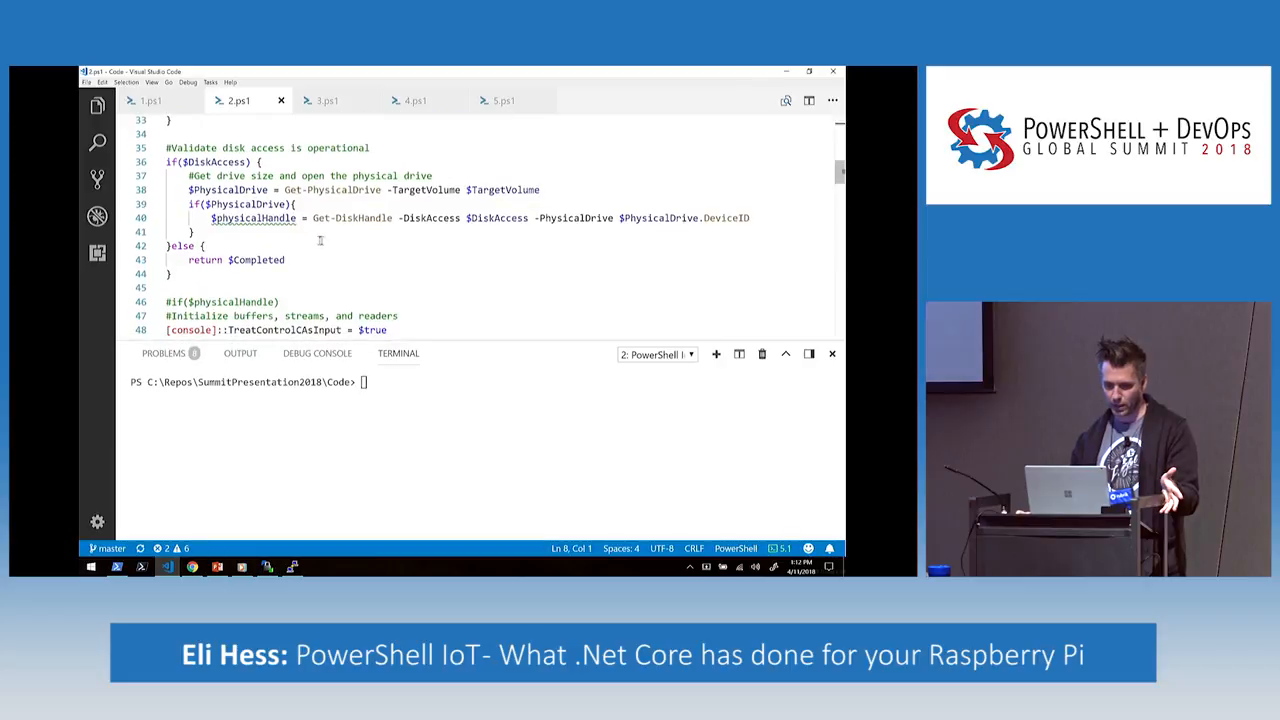
{"action": "scroll", "coordinate": [366, 245], "scroll_direction": "down", "scroll_amount": 1}
{"action": "scroll", "coordinate": [305, 243], "scroll_direction": "down", "scroll_amount": 1}
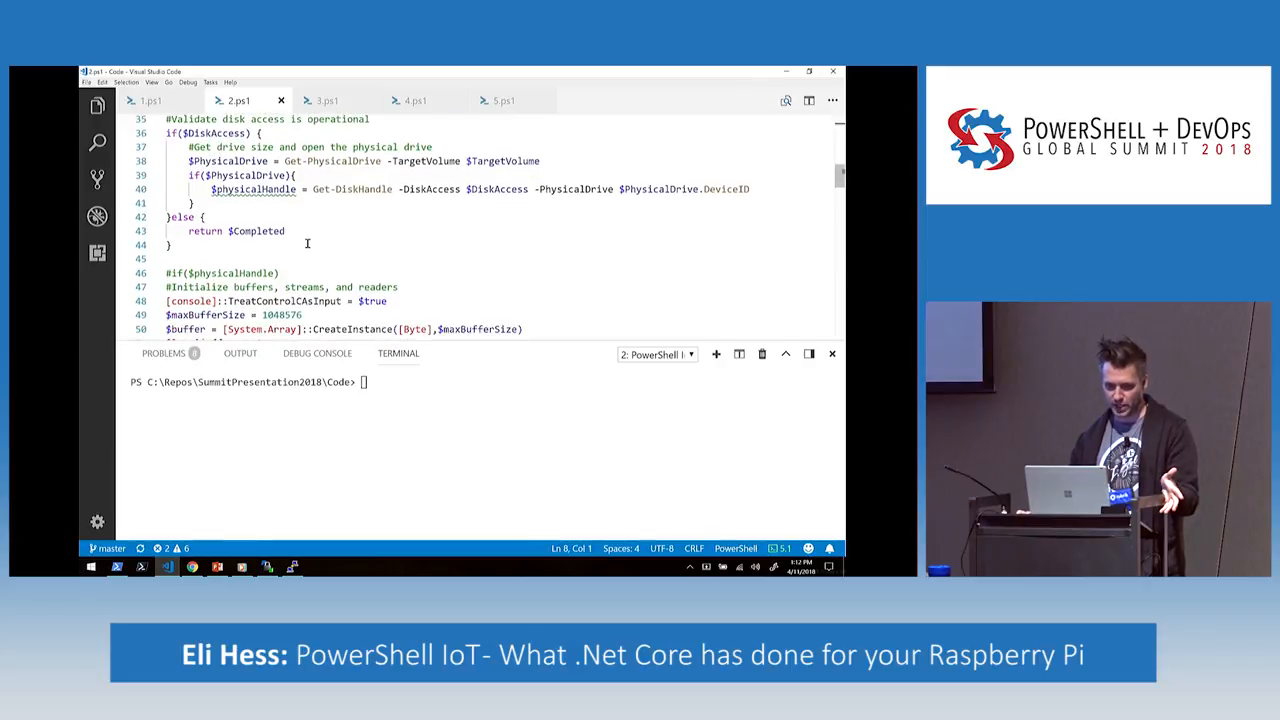
{"action": "scroll", "coordinate": [310, 243], "scroll_direction": "down", "scroll_amount": 4}
{"action": "scroll", "coordinate": [315, 243], "scroll_direction": "down", "scroll_amount": 2}
{"action": "scroll", "coordinate": [320, 243], "scroll_direction": "down", "scroll_amount": 3}
{"action": "scroll", "coordinate": [318, 245], "scroll_direction": "down", "scroll_amount": 1}
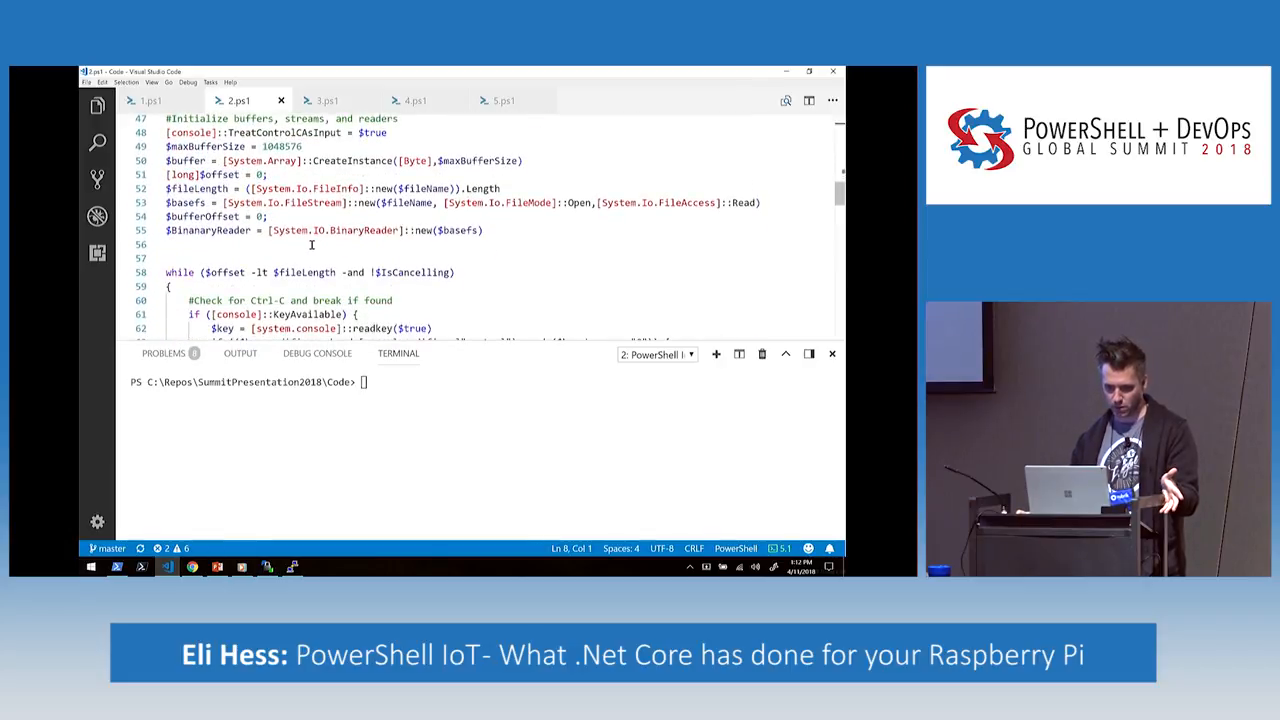
{"action": "scroll", "coordinate": [318, 245], "scroll_direction": "up", "scroll_amount": 3}
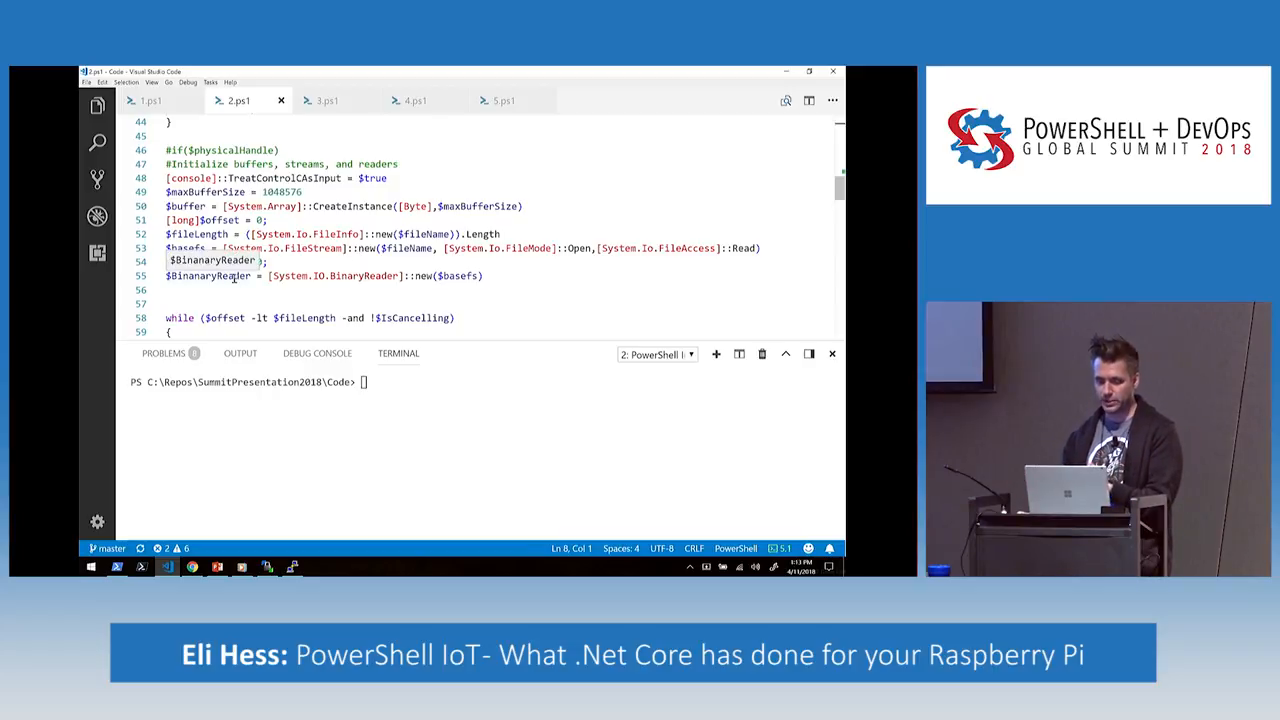
{"action": "scroll", "coordinate": [237, 283], "scroll_direction": "down", "scroll_amount": 5}
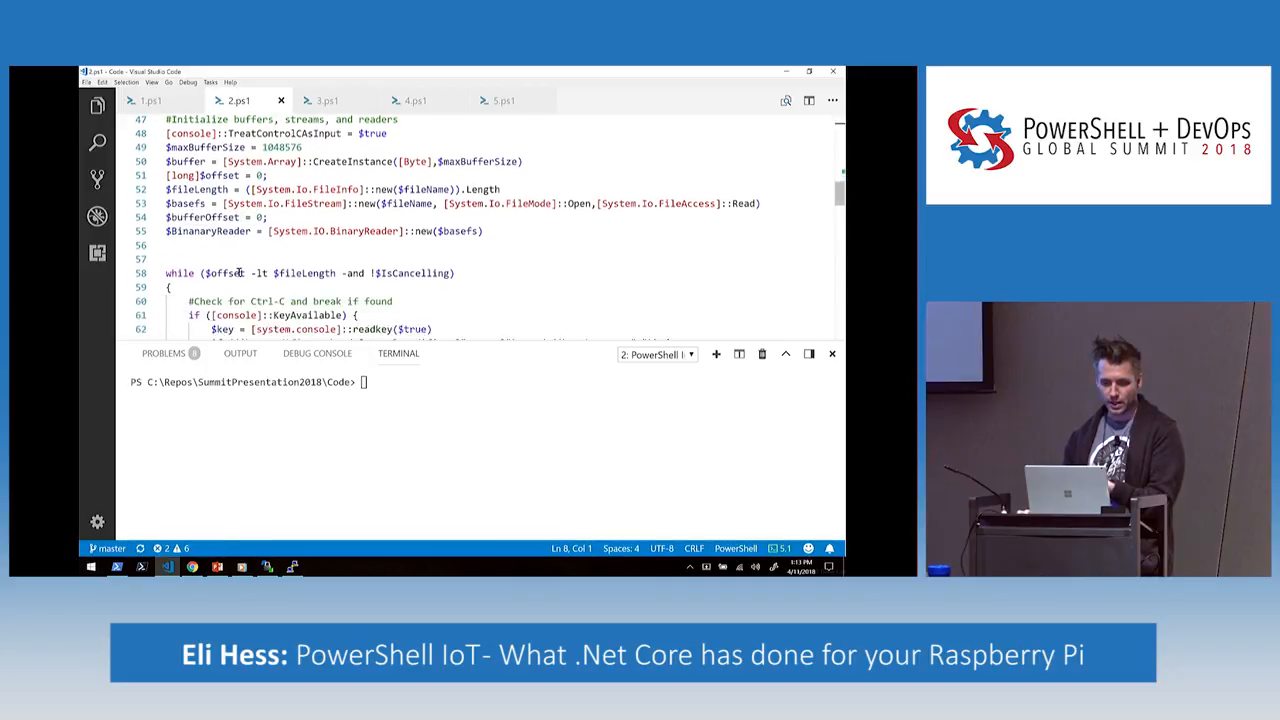
{"action": "scroll", "coordinate": [238, 265], "scroll_direction": "down", "scroll_amount": 3}
{"action": "scroll", "coordinate": [237, 265], "scroll_direction": "up", "scroll_amount": 4}
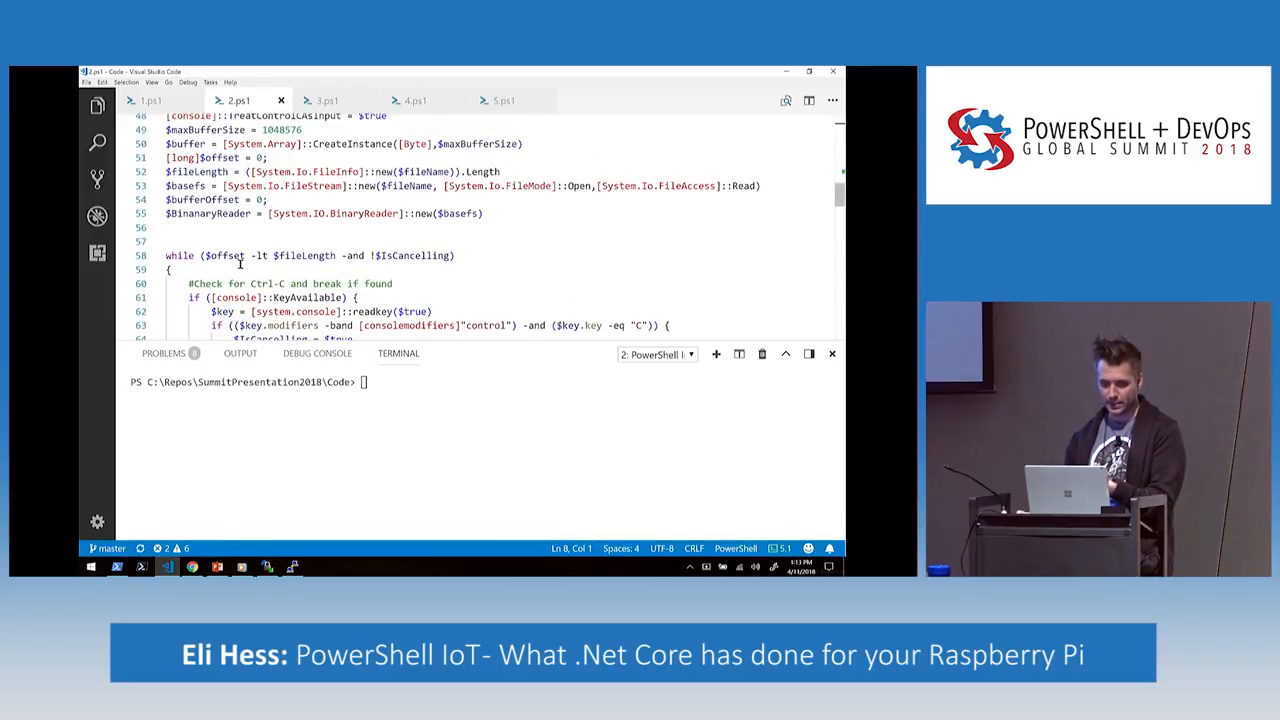
{"action": "scroll", "coordinate": [237, 265], "scroll_direction": "down", "scroll_amount": 1}
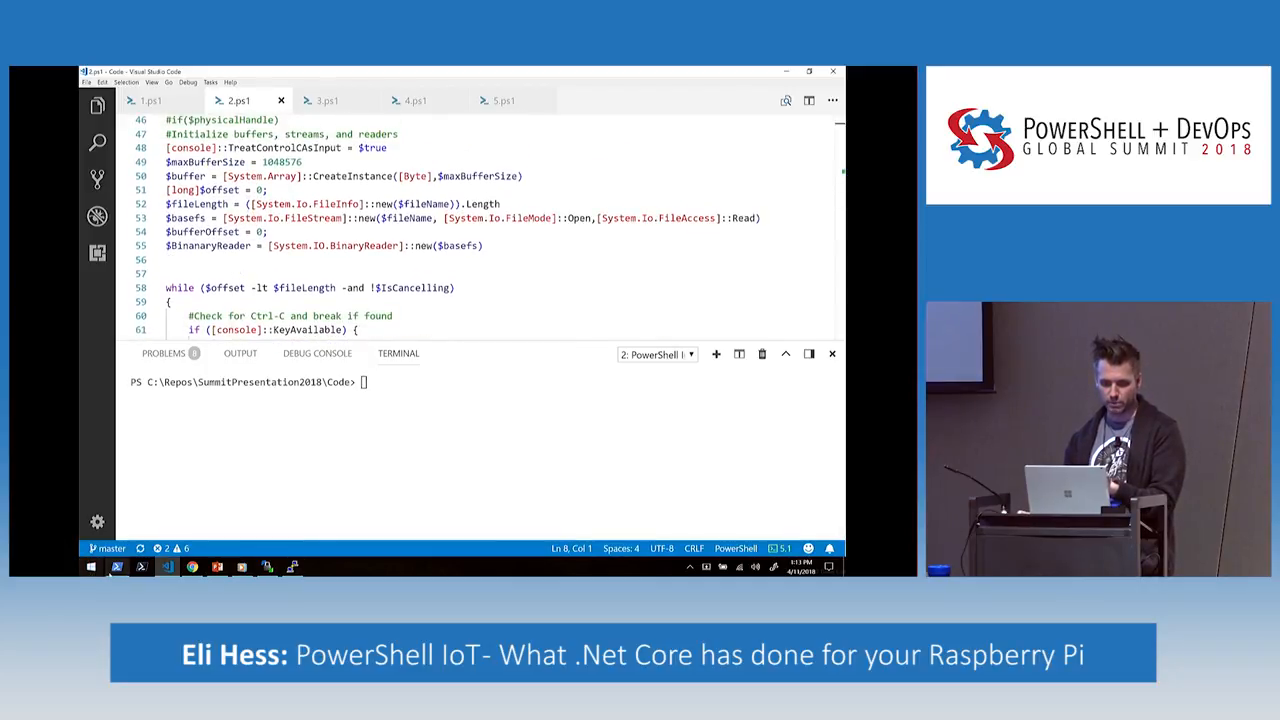
{"action": "left_click", "coordinate": [117, 567]}
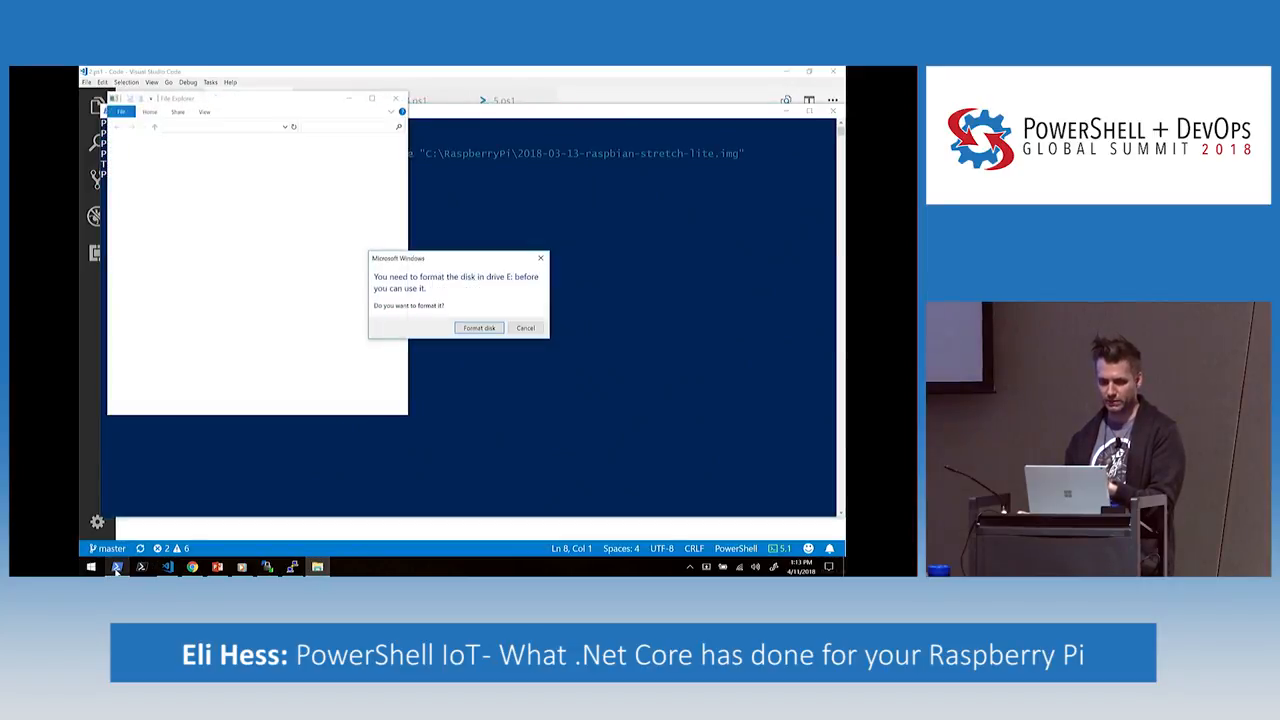
Step: Cancel the format-disk prompt, dismiss the inaccessible-drive error and return to the script editor
{"action": "left_click", "coordinate": [526, 328]}
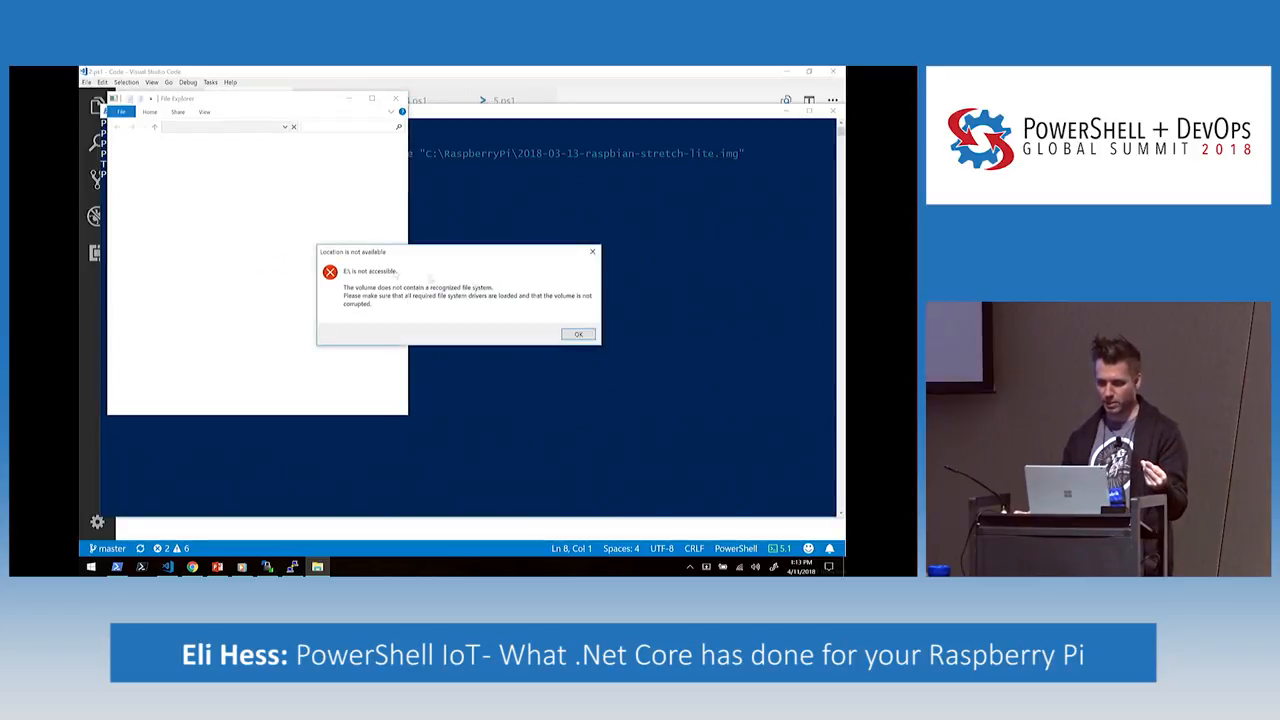
{"action": "left_click", "coordinate": [594, 252]}
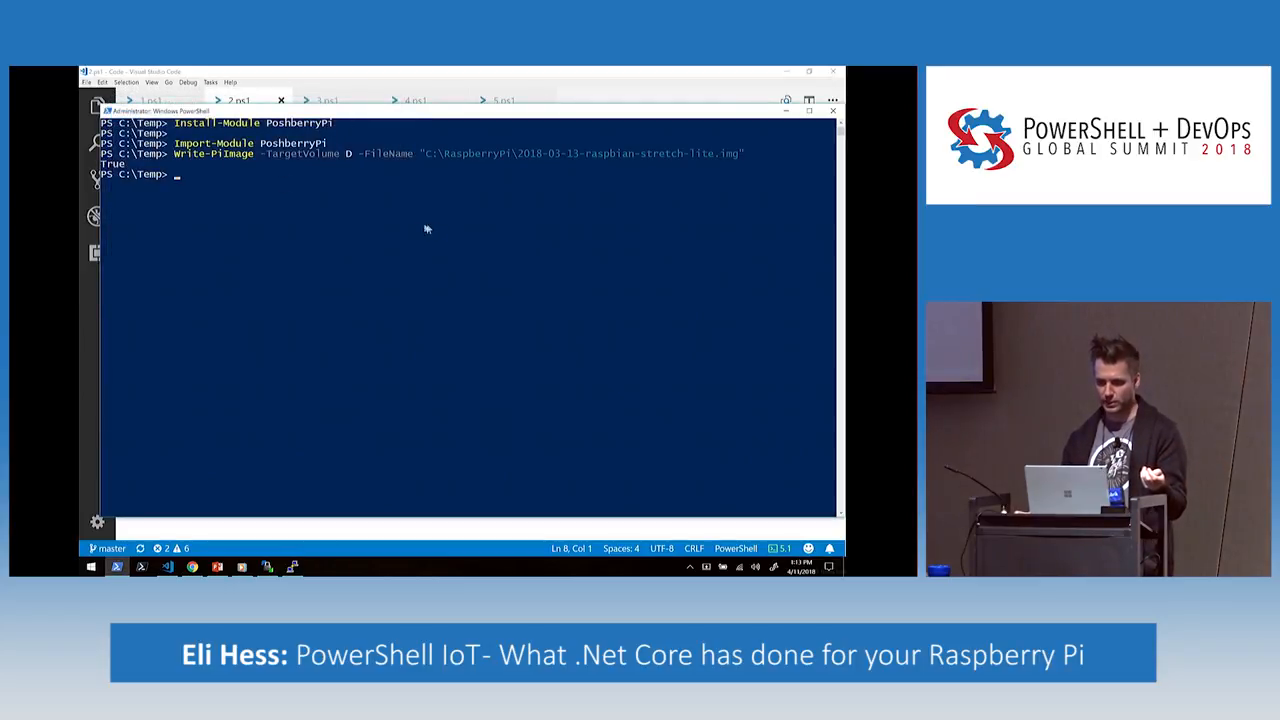
{"action": "left_click", "coordinate": [389, 78]}
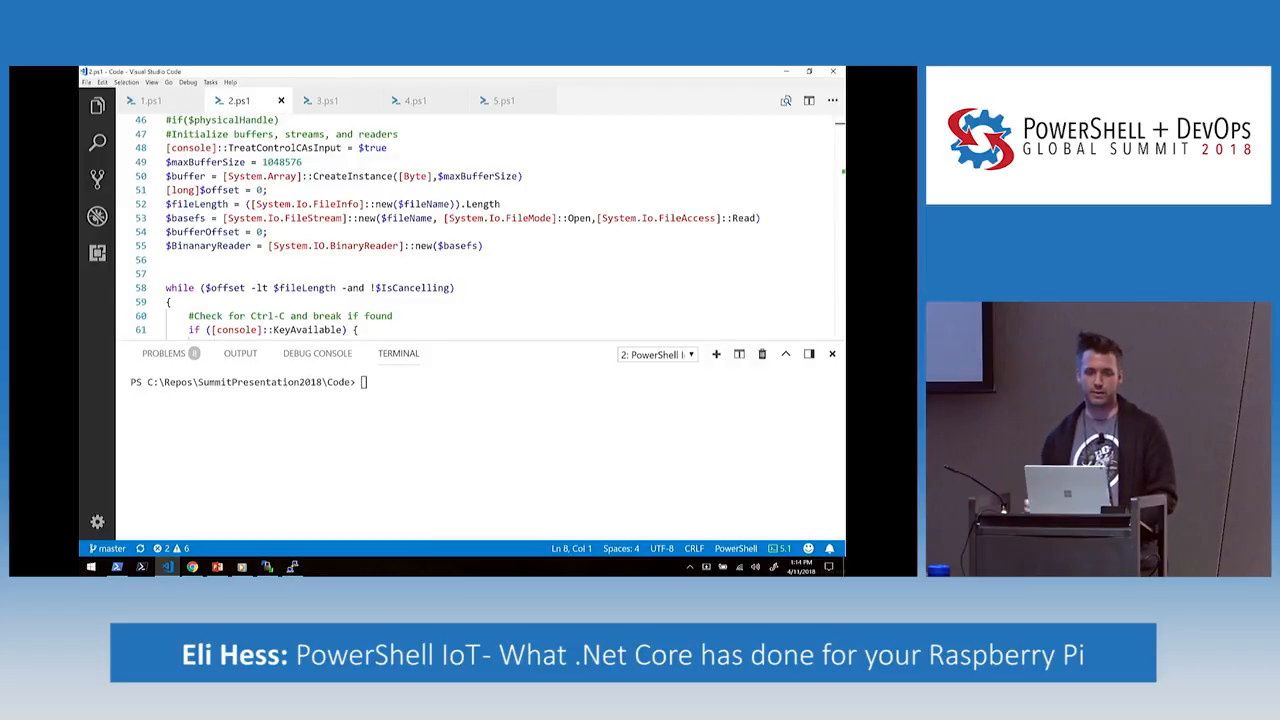
Step: Review the TreatControlCAsInput, KeyAvailable and $buffer/$bufferOffset lines in 2.ps1, then move on to 3.ps1
{"action": "left_click", "coordinate": [140, 148]}
{"action": "scroll", "coordinate": [360, 207], "scroll_direction": "down", "scroll_amount": 2}
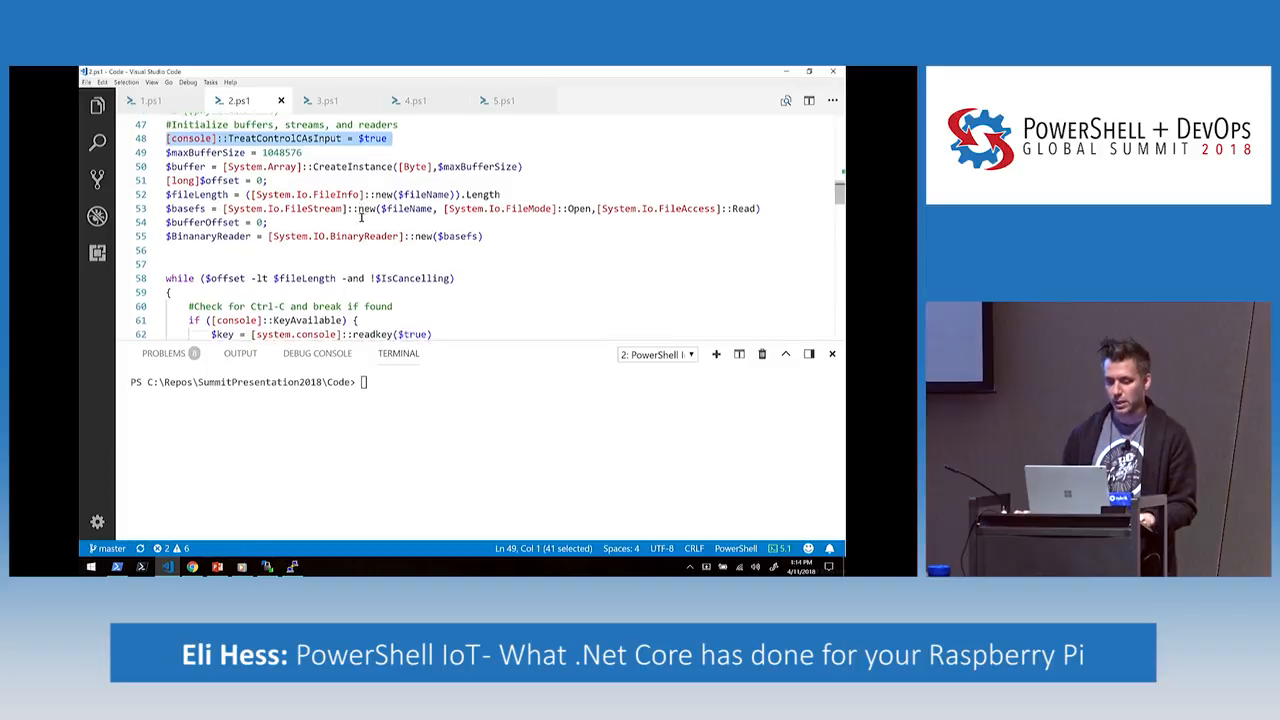
{"action": "scroll", "coordinate": [300, 200], "scroll_direction": "down", "scroll_amount": 2}
{"action": "scroll", "coordinate": [225, 180], "scroll_direction": "down", "scroll_amount": 1}
{"action": "scroll", "coordinate": [263, 211], "scroll_direction": "up", "scroll_amount": 1}
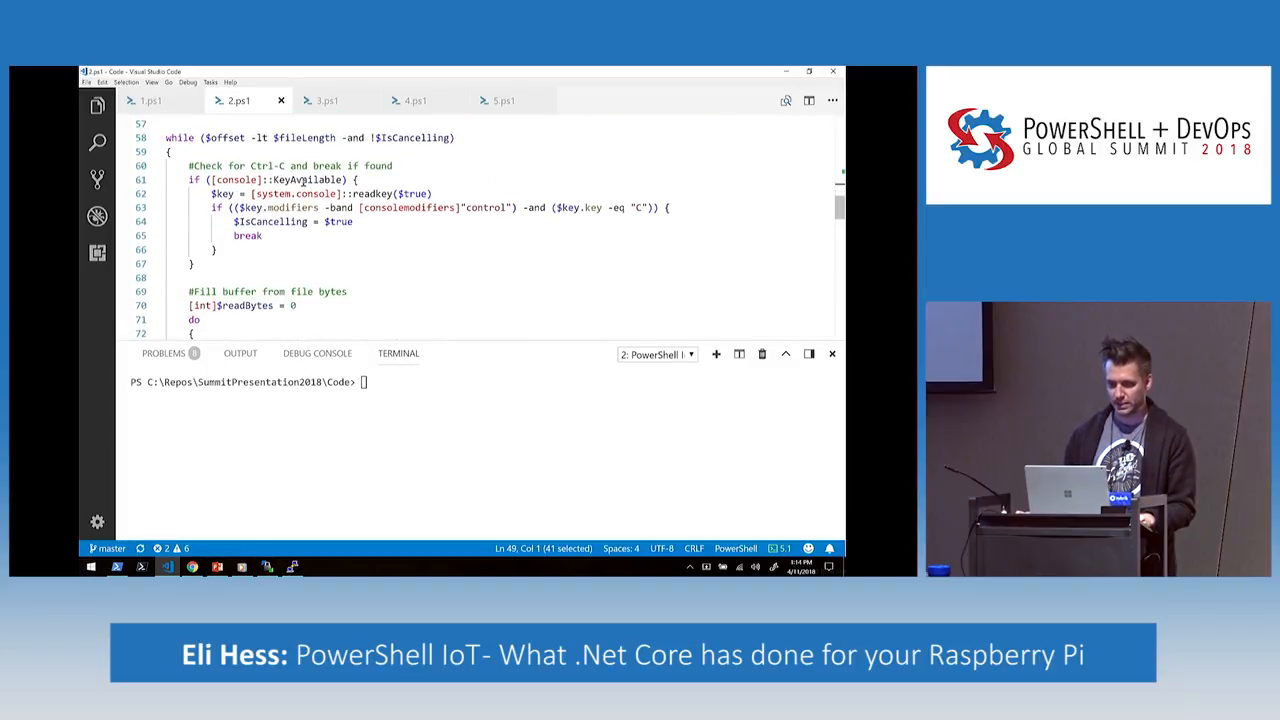
{"action": "left_click", "coordinate": [304, 180]}
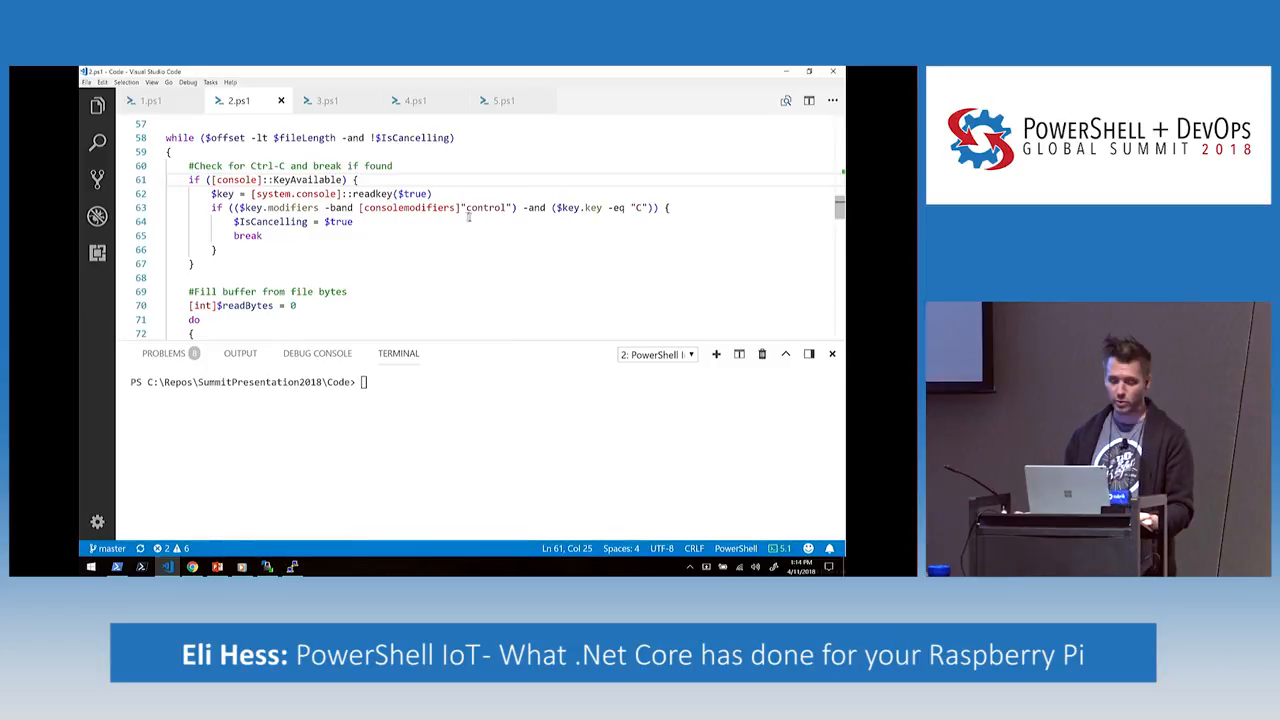
{"action": "scroll", "coordinate": [316, 219], "scroll_direction": "down", "scroll_amount": 1}
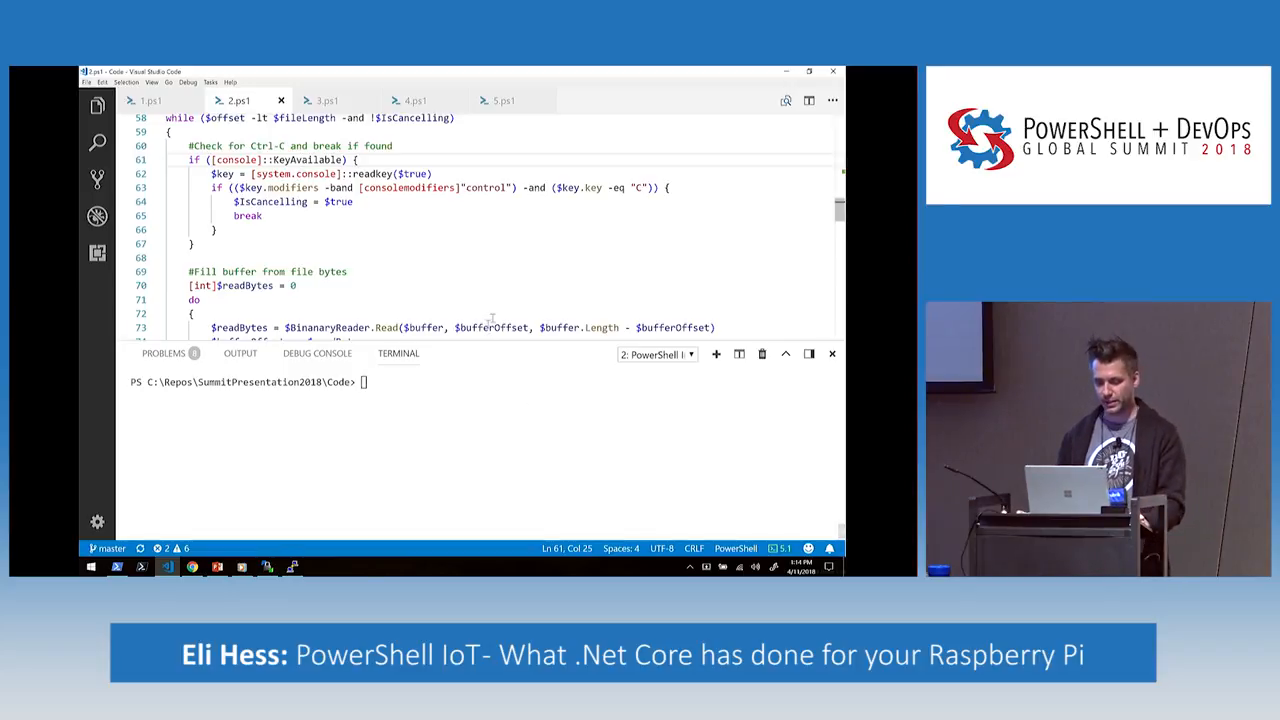
{"action": "scroll", "coordinate": [424, 236], "scroll_direction": "down", "scroll_amount": 1}
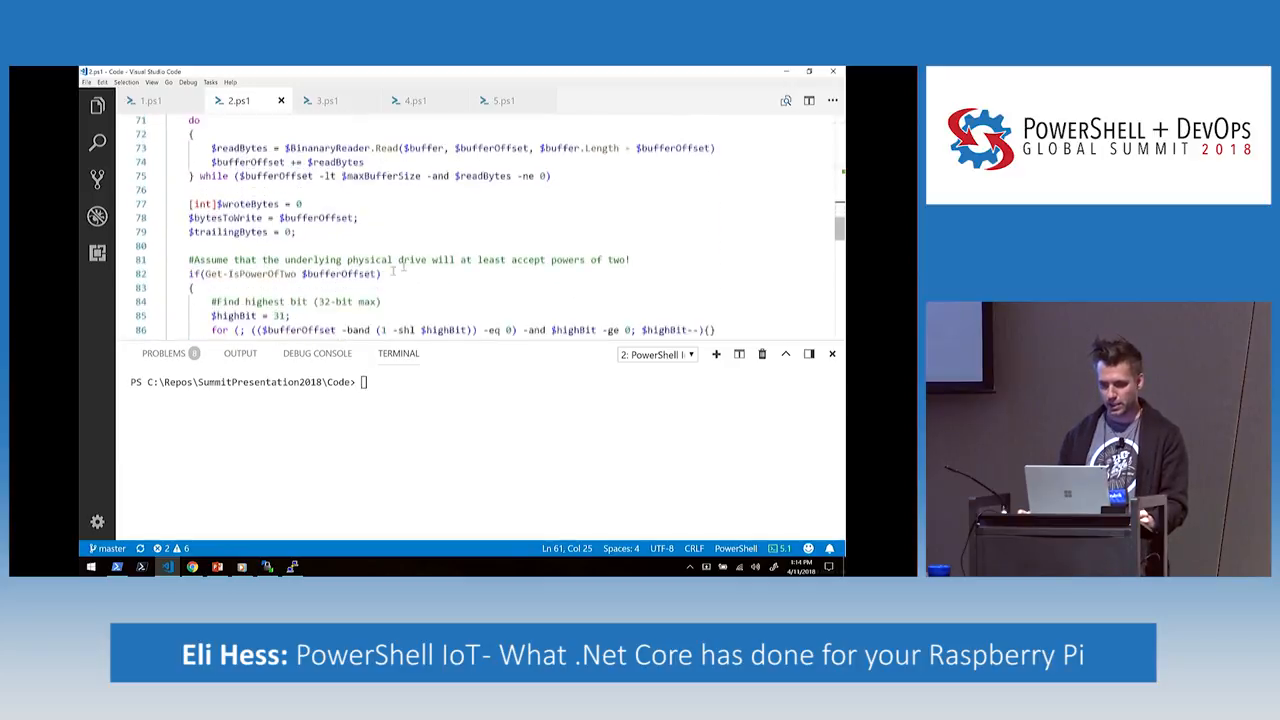
{"action": "double_click", "coordinate": [432, 150]}
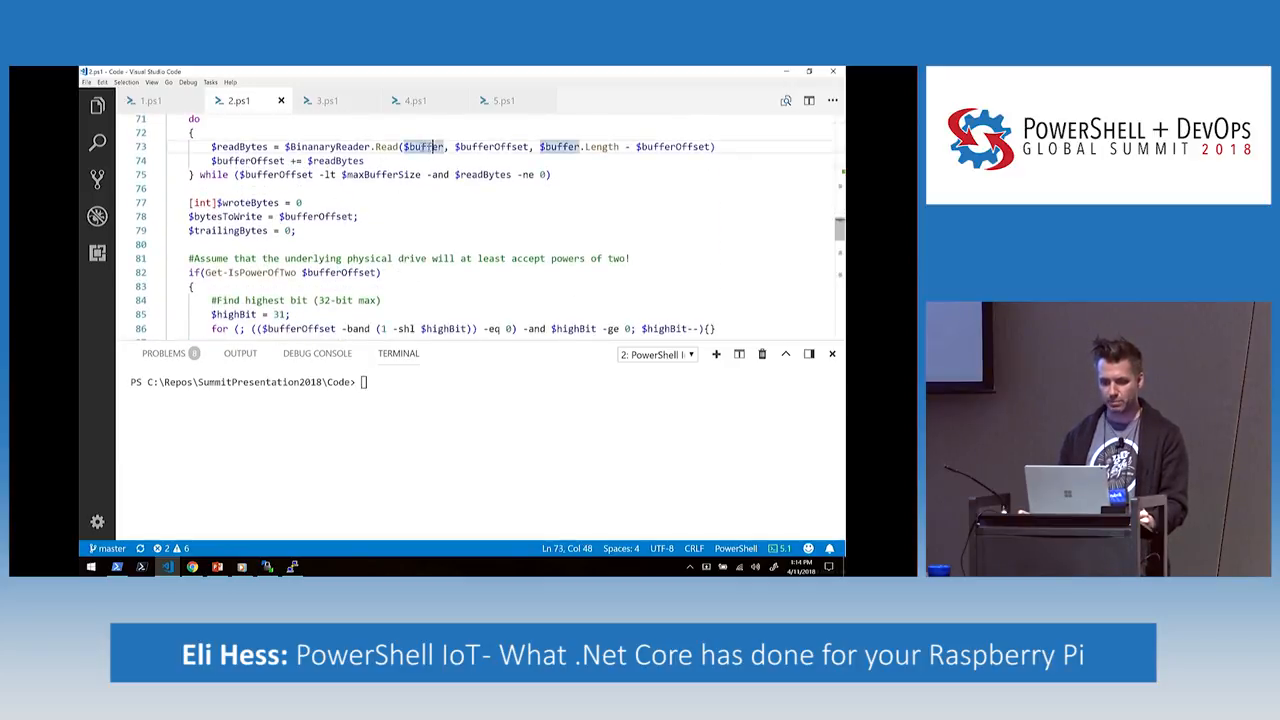
{"action": "left_click", "coordinate": [509, 147]}
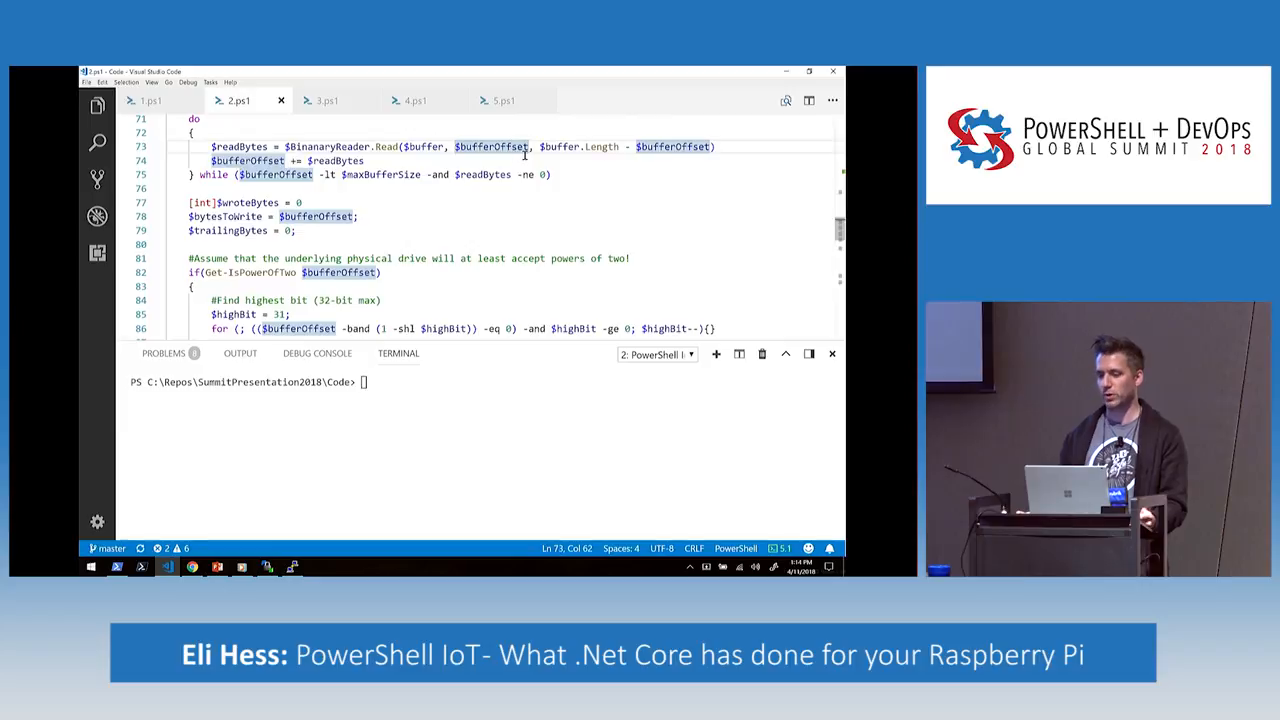
{"action": "left_click", "coordinate": [600, 148]}
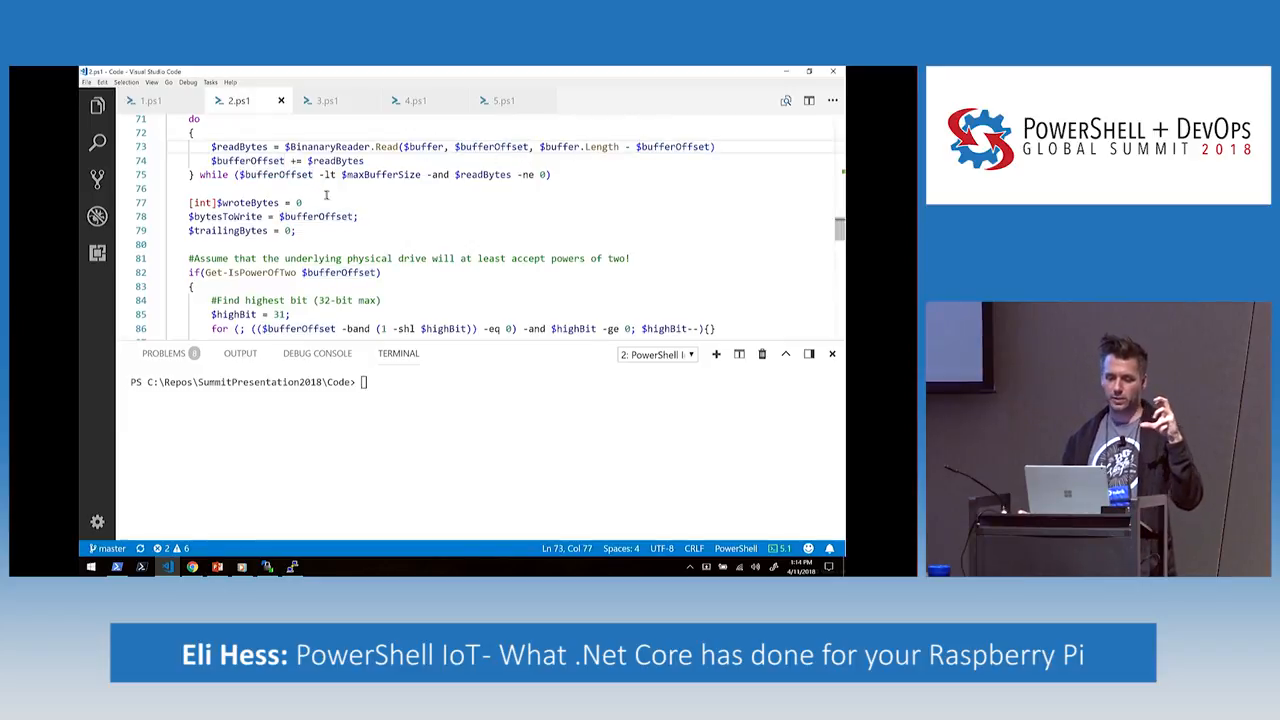
{"action": "scroll", "coordinate": [330, 200], "scroll_direction": "down", "scroll_amount": 3}
{"action": "scroll", "coordinate": [336, 209], "scroll_direction": "down", "scroll_amount": 4}
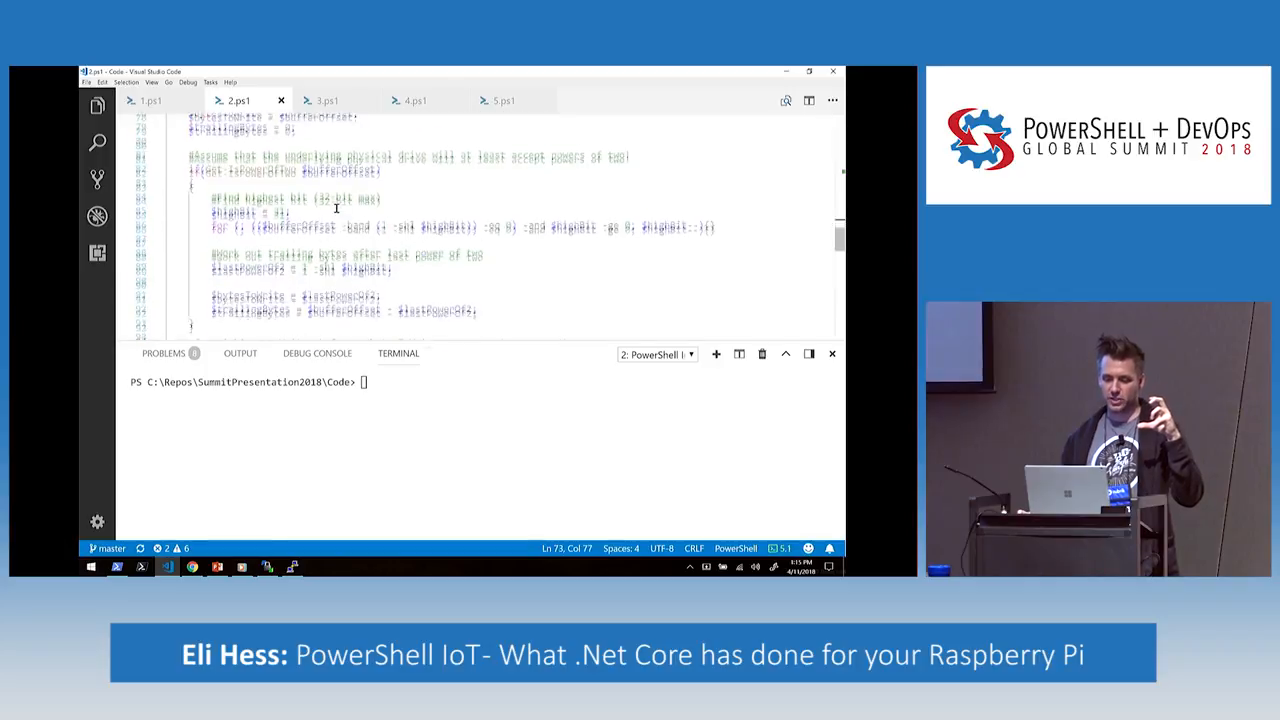
{"action": "scroll", "coordinate": [336, 209], "scroll_direction": "down", "scroll_amount": 4}
{"action": "scroll", "coordinate": [335, 207], "scroll_direction": "down", "scroll_amount": 5}
{"action": "scroll", "coordinate": [335, 207], "scroll_direction": "down", "scroll_amount": 4}
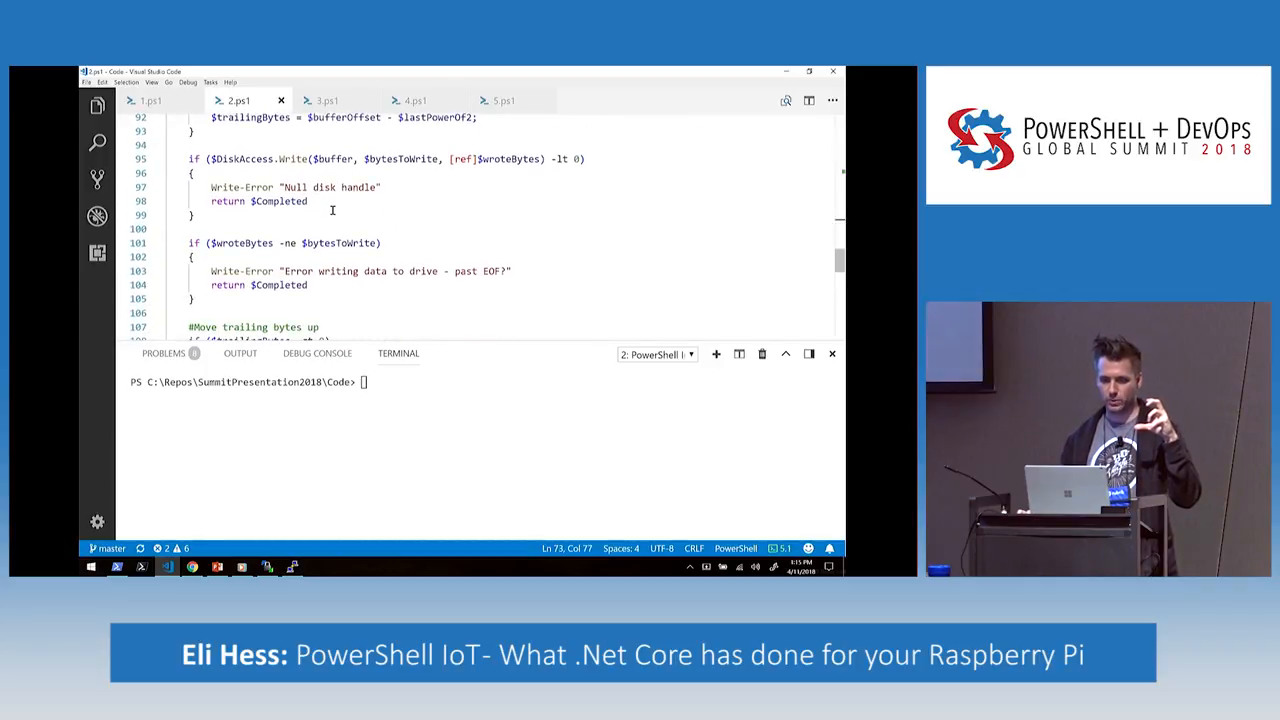
{"action": "scroll", "coordinate": [332, 209], "scroll_direction": "down", "scroll_amount": 1}
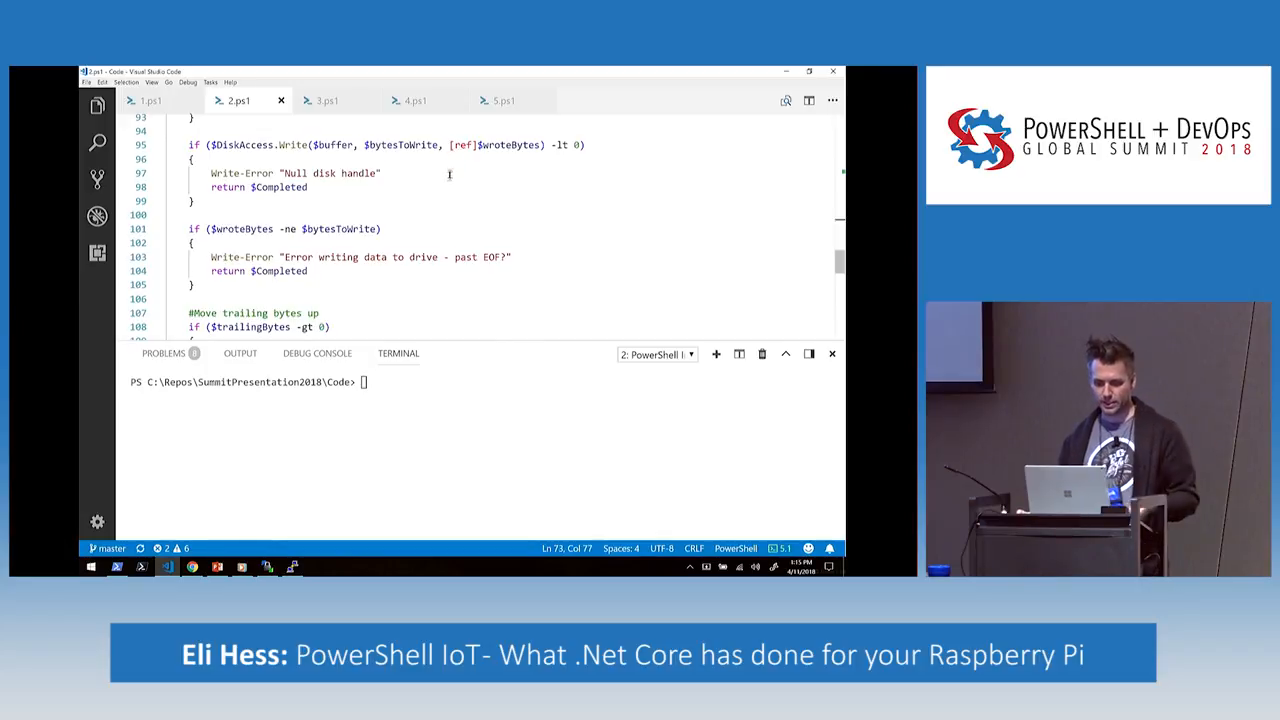
{"action": "scroll", "coordinate": [449, 175], "scroll_direction": "down", "scroll_amount": 5}
{"action": "scroll", "coordinate": [440, 170], "scroll_direction": "down", "scroll_amount": 5}
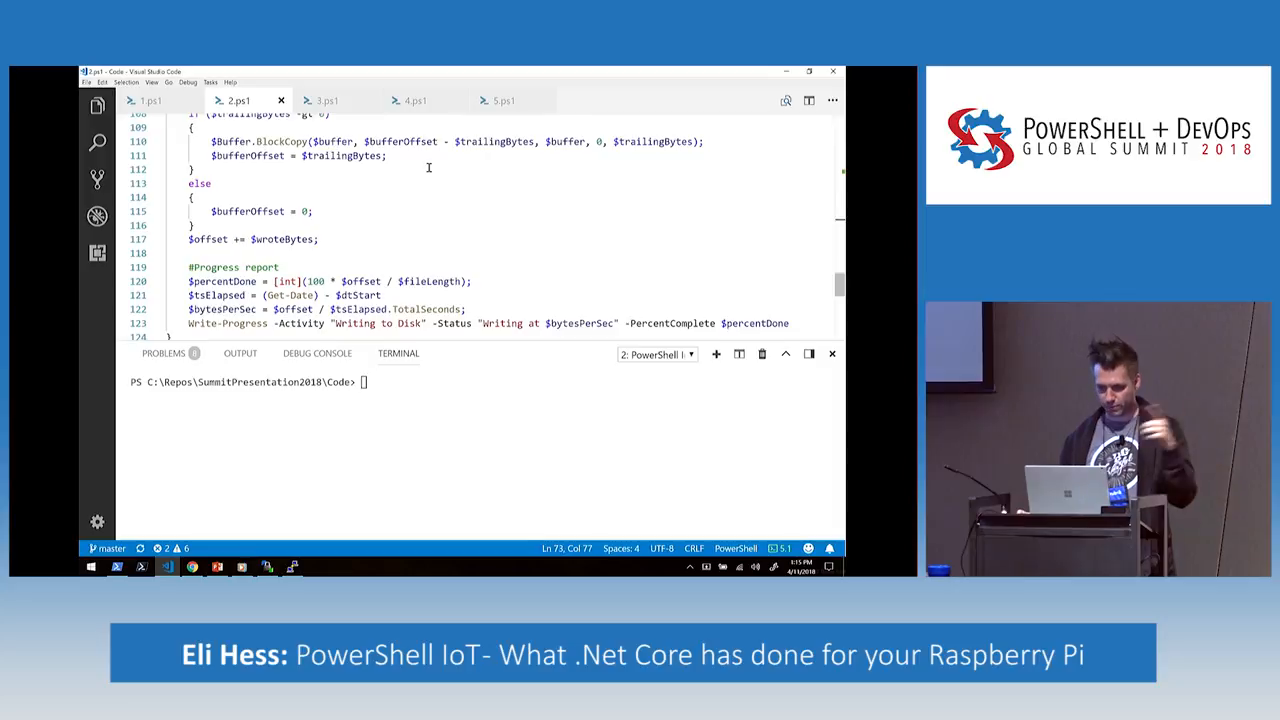
{"action": "scroll", "coordinate": [428, 167], "scroll_direction": "down", "scroll_amount": 1}
{"action": "scroll", "coordinate": [400, 200], "scroll_direction": "down", "scroll_amount": 1}
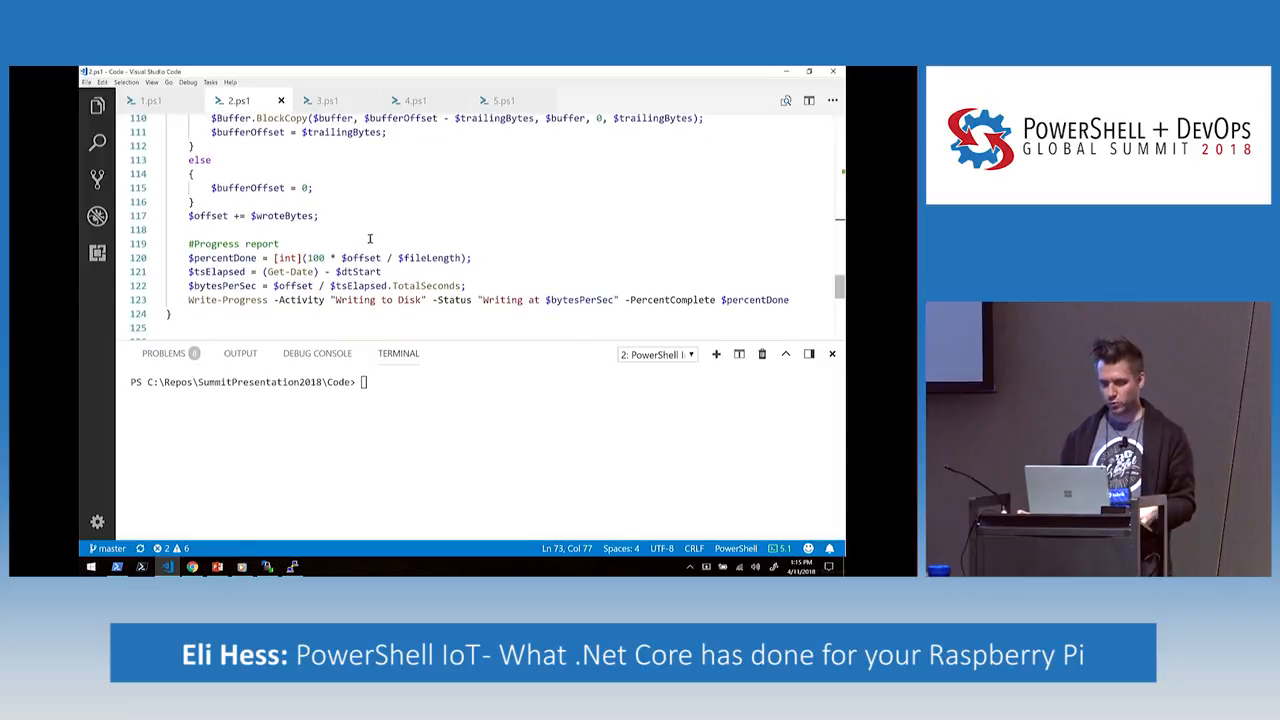
{"action": "scroll", "coordinate": [370, 239], "scroll_direction": "down", "scroll_amount": 5}
{"action": "scroll", "coordinate": [375, 230], "scroll_direction": "down", "scroll_amount": 4}
{"action": "scroll", "coordinate": [385, 218], "scroll_direction": "down", "scroll_amount": 3}
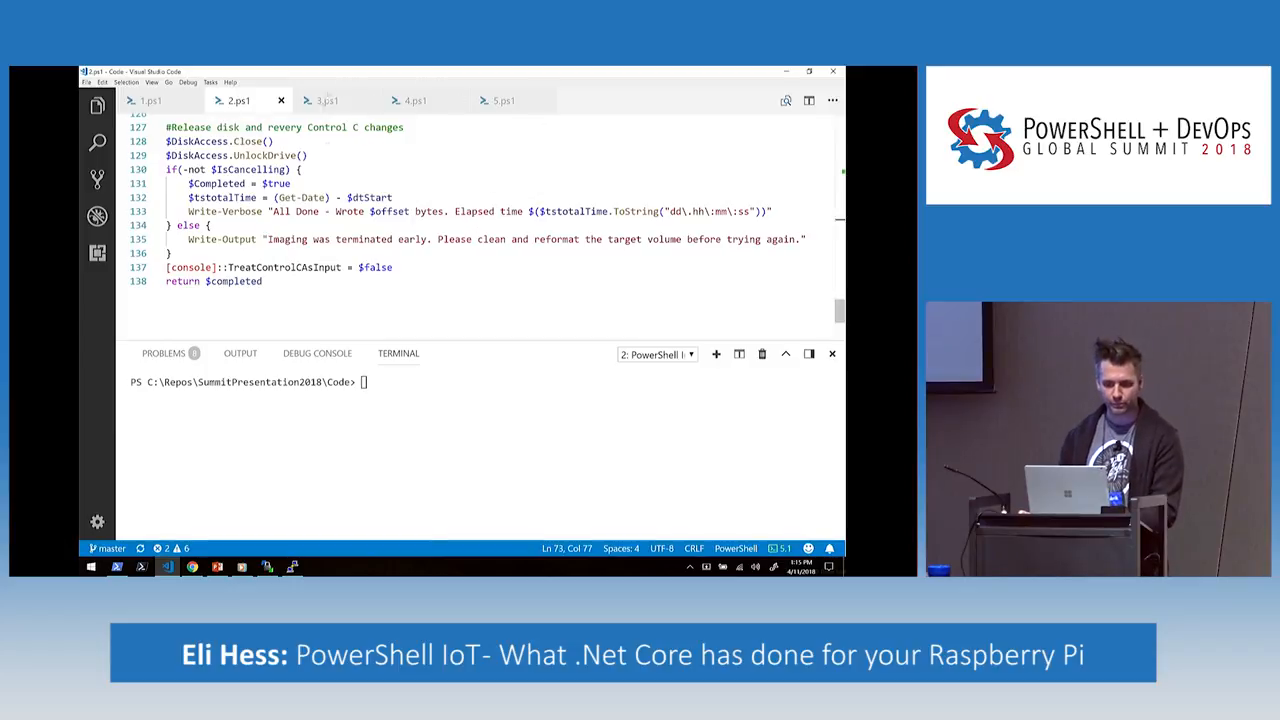
{"action": "left_click", "coordinate": [327, 100]}
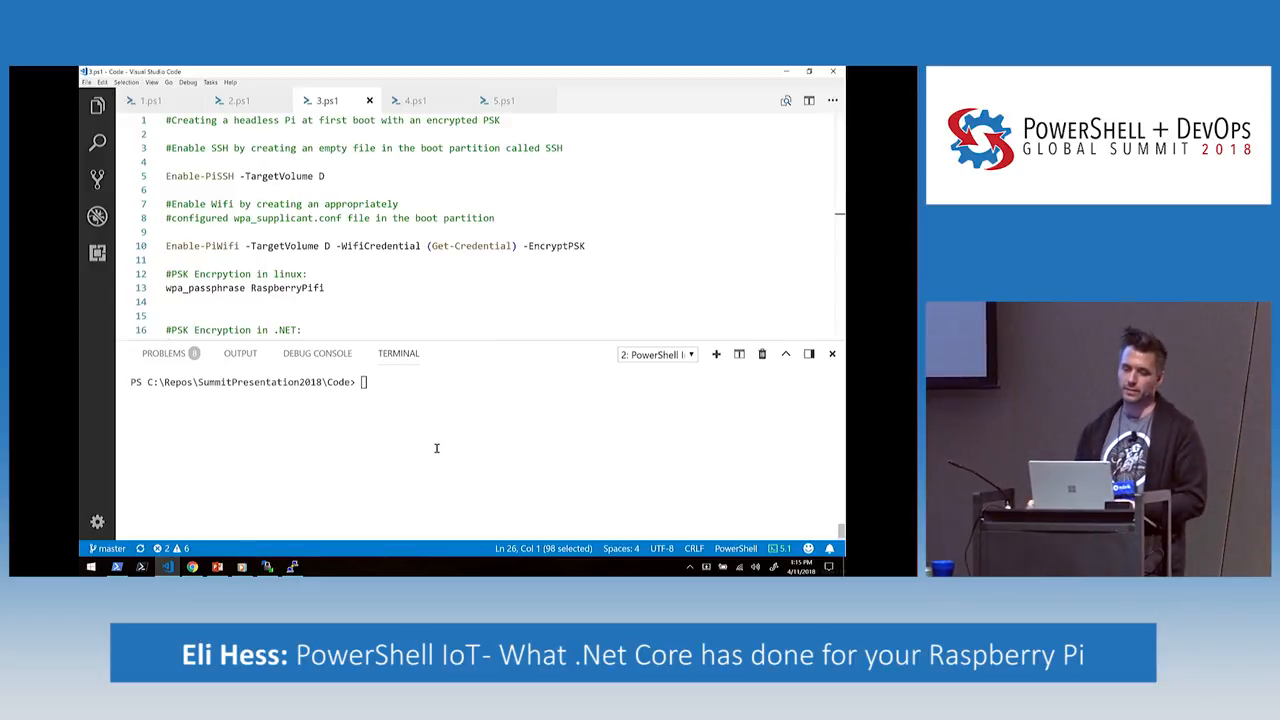
Step: Select the Enable-PiSSH line 5 and the Enable-PiWifi line 10 in 3.ps1
{"action": "left_click", "coordinate": [142, 178]}
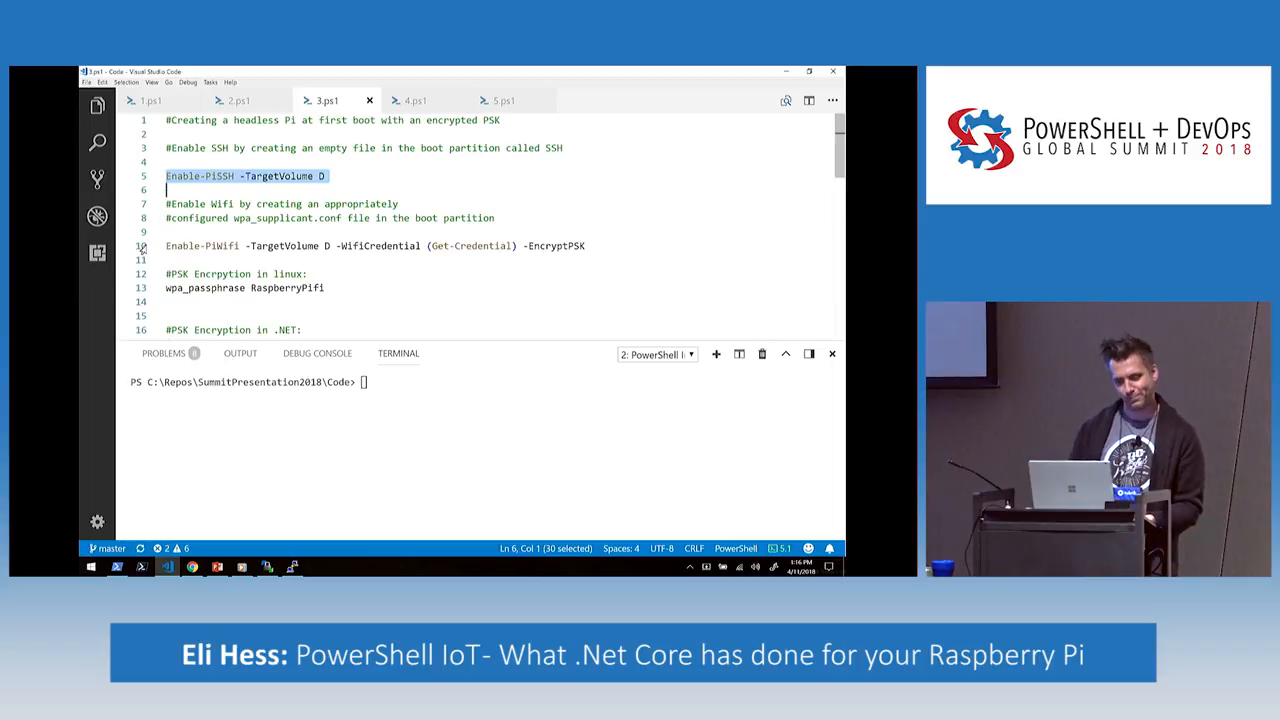
{"action": "left_click", "coordinate": [141, 246]}
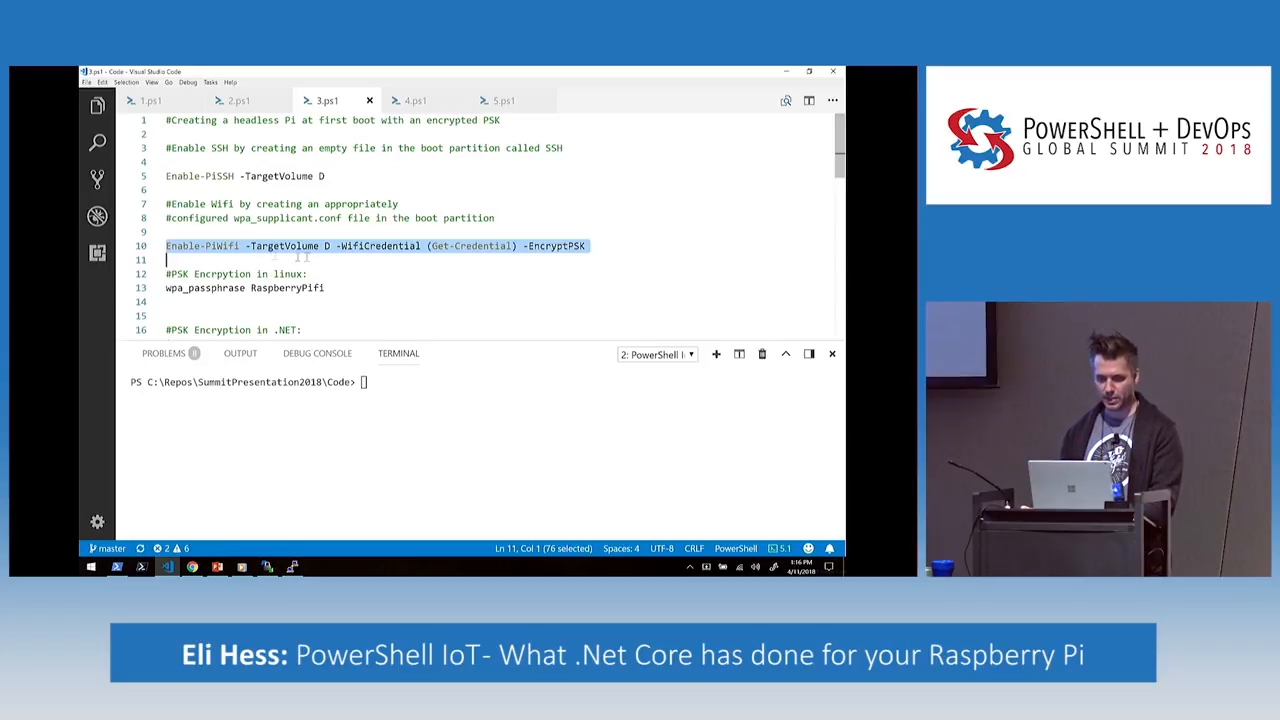
Step: Run Enable-PiSSH and Enable-PiWifi with F8, supplying the user name and password at the credential prompts
{"action": "left_click", "coordinate": [150, 176]}
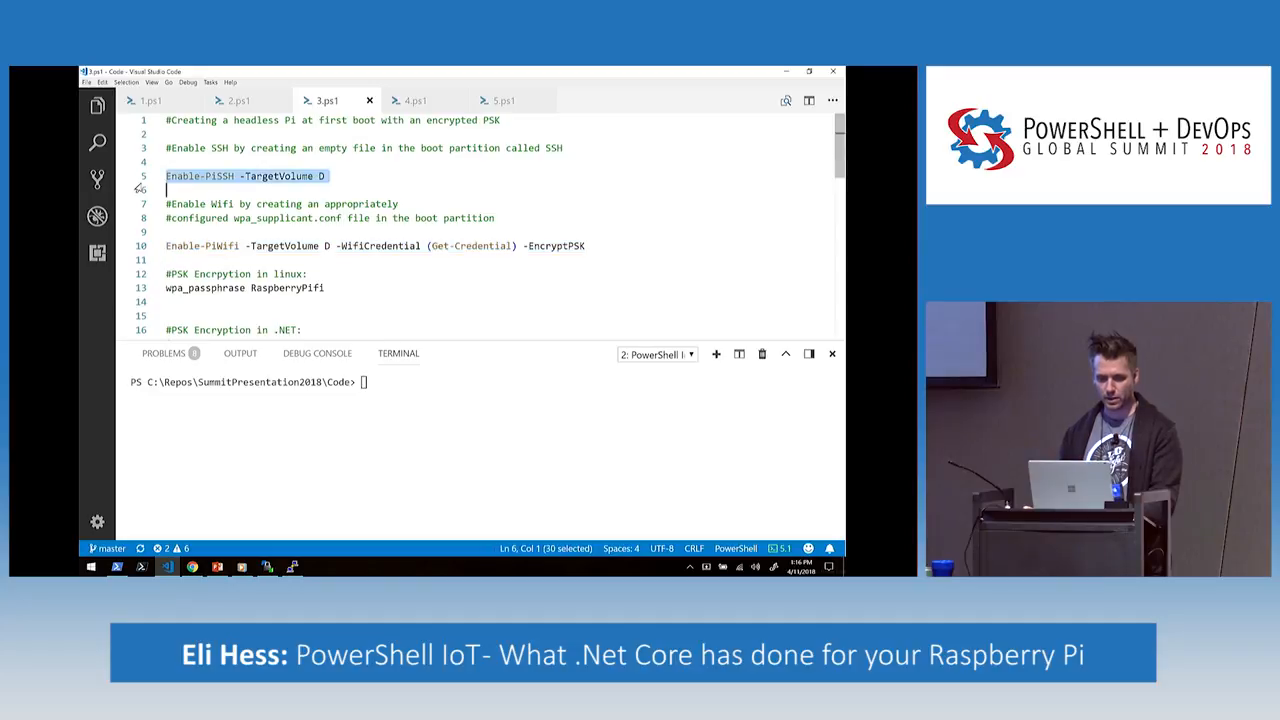
{"action": "key", "text": "F8"}
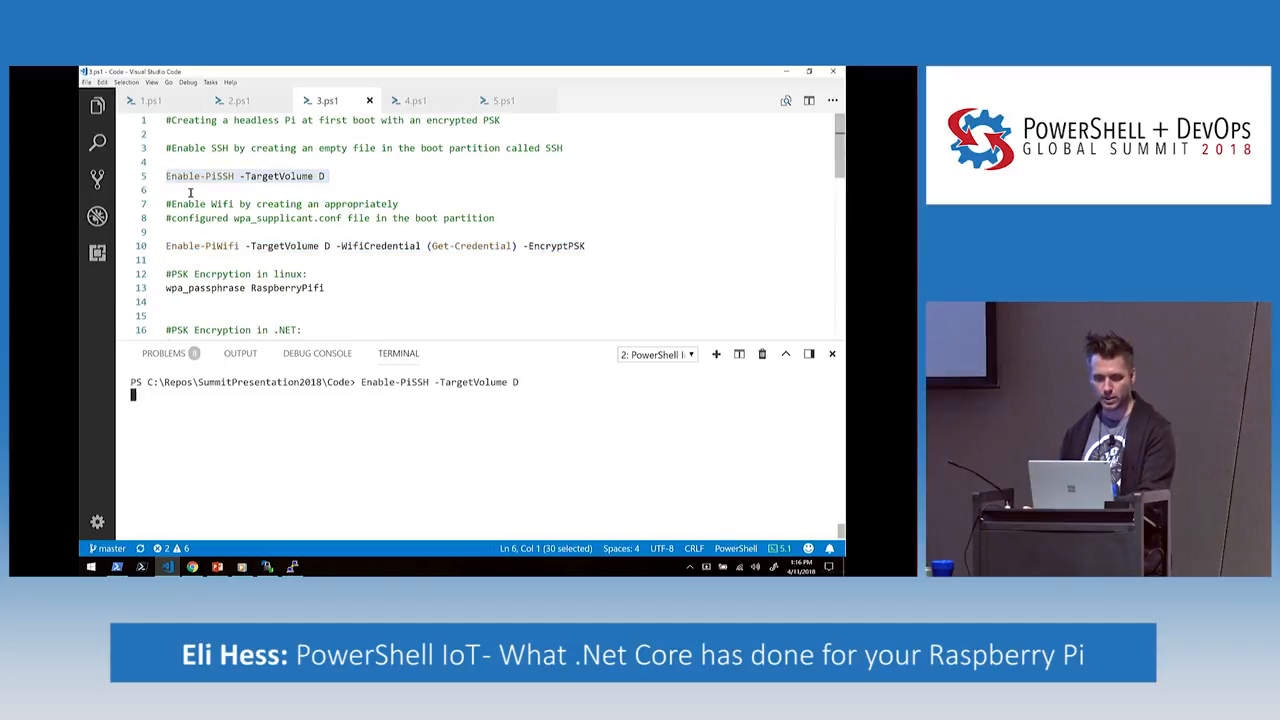
{"action": "left_click", "coordinate": [141, 245]}
{"action": "key", "text": "F8"}
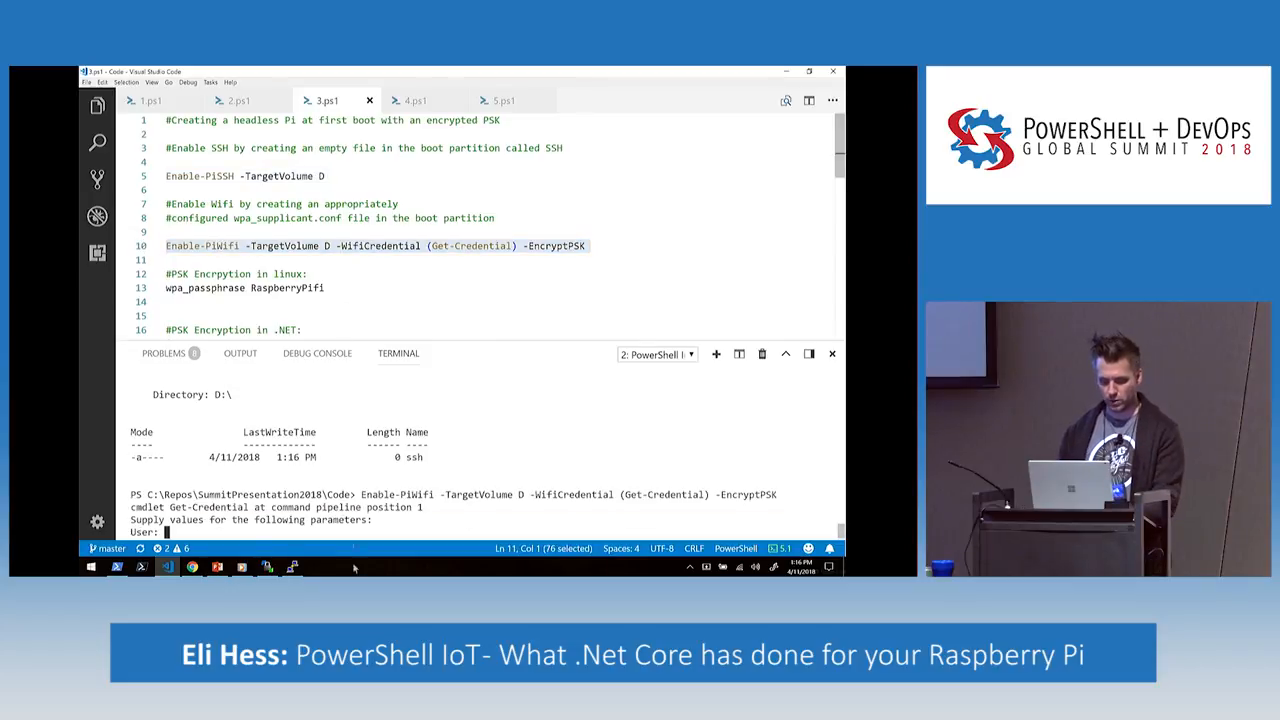
{"action": "type", "text": "Raspberr"}
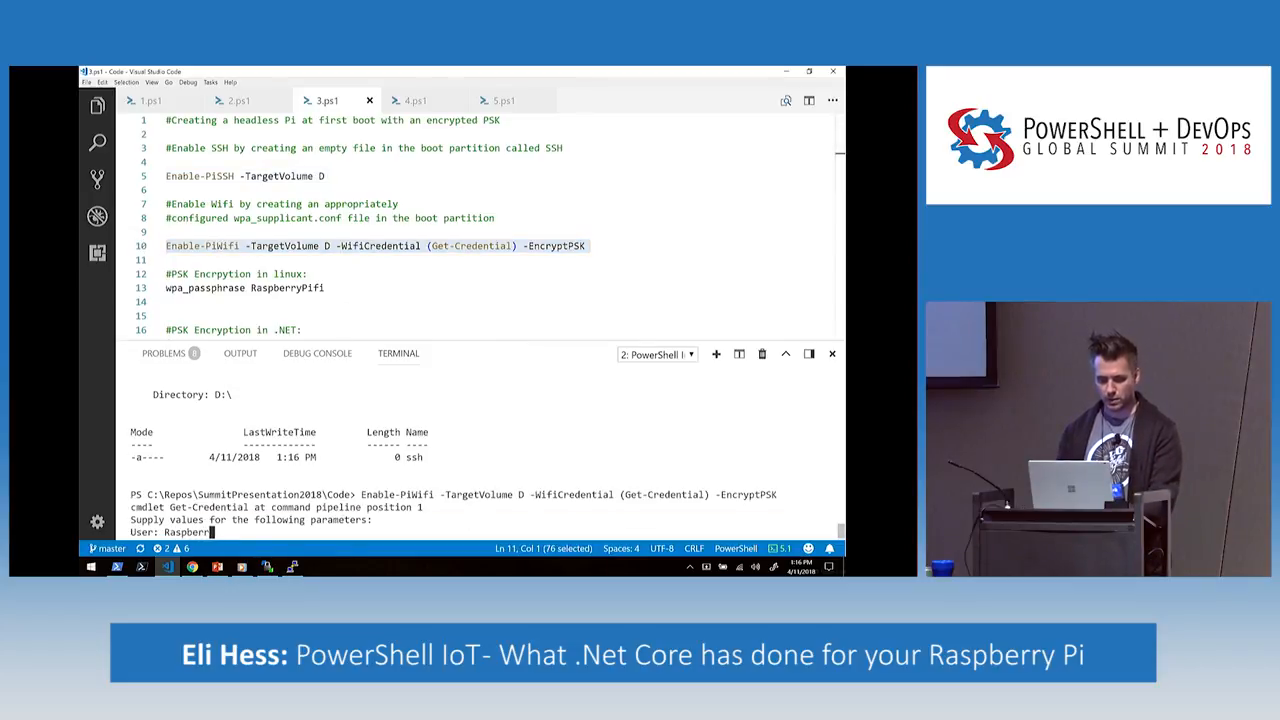
{"action": "type", "text": "yPifi"}
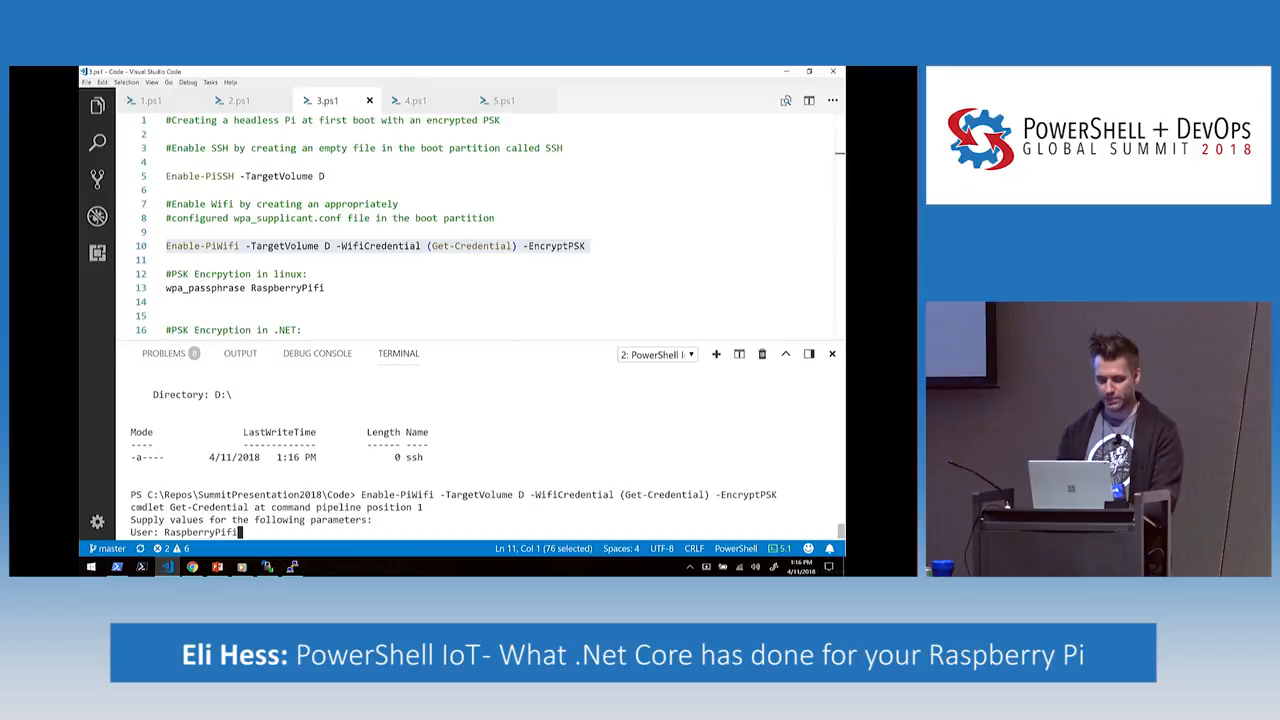
{"action": "key", "text": "Return"}
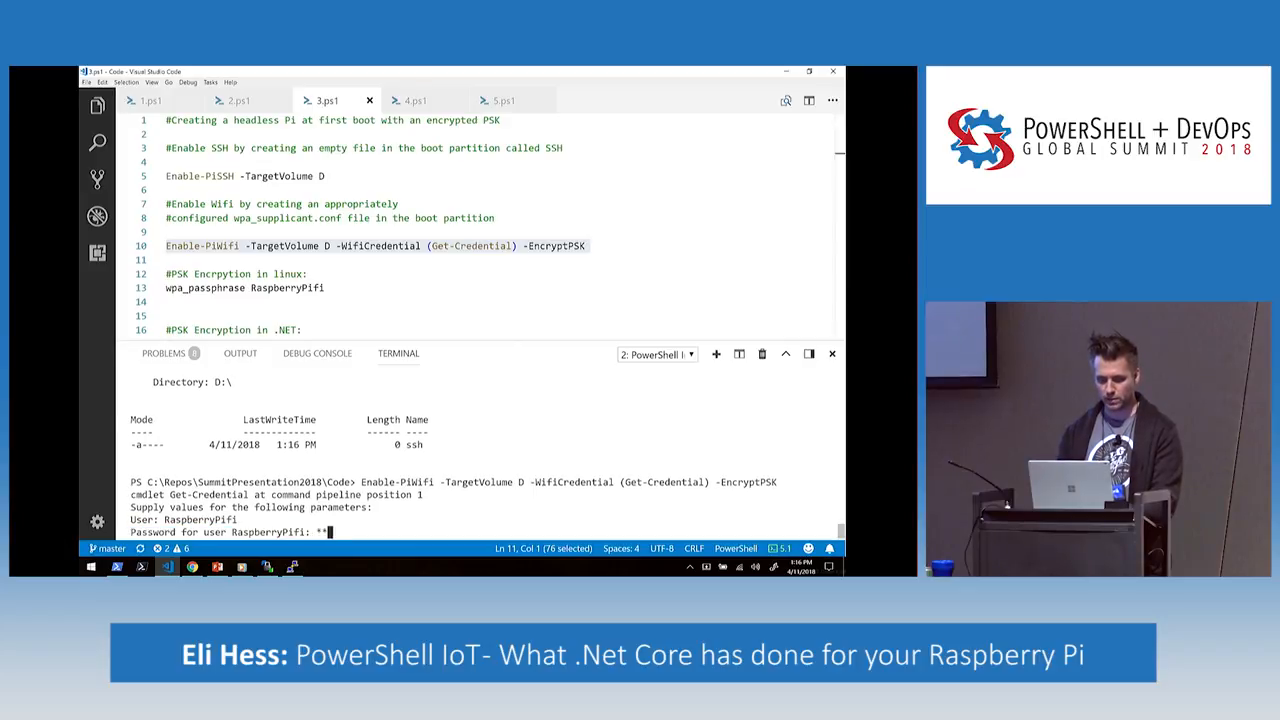
{"action": "type", "text": "**"}
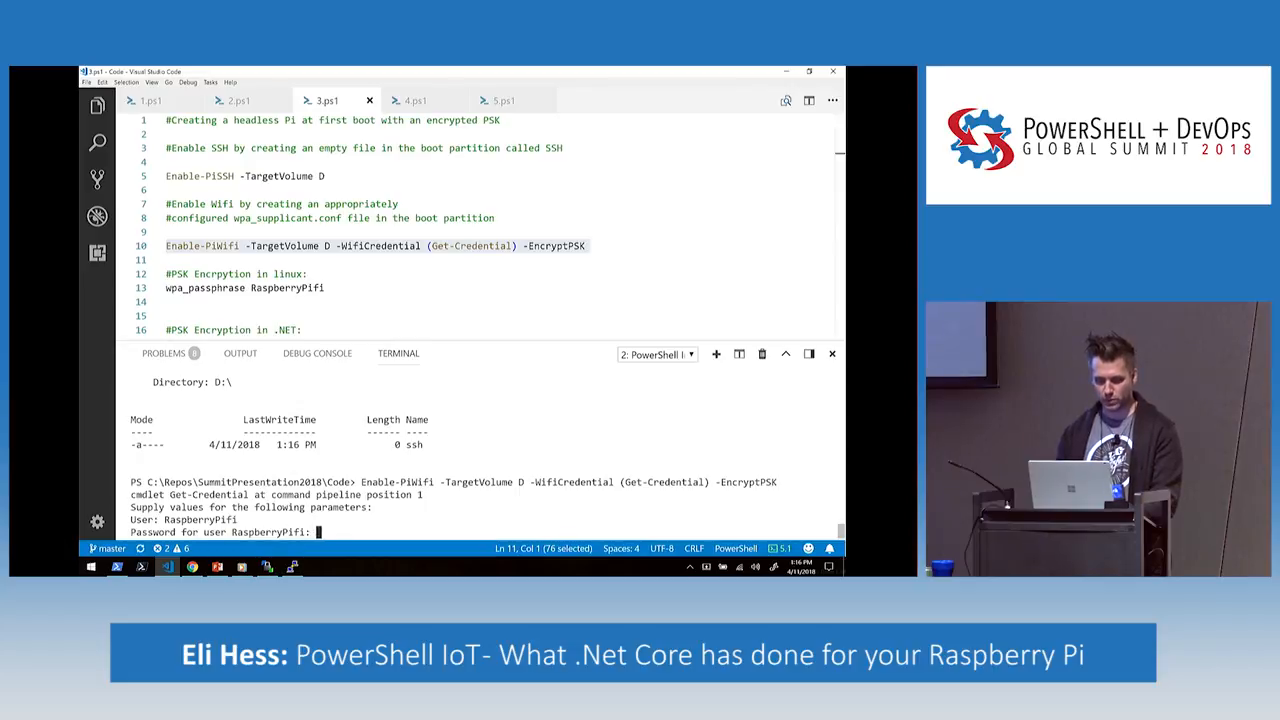
{"action": "type", "text": "****"}
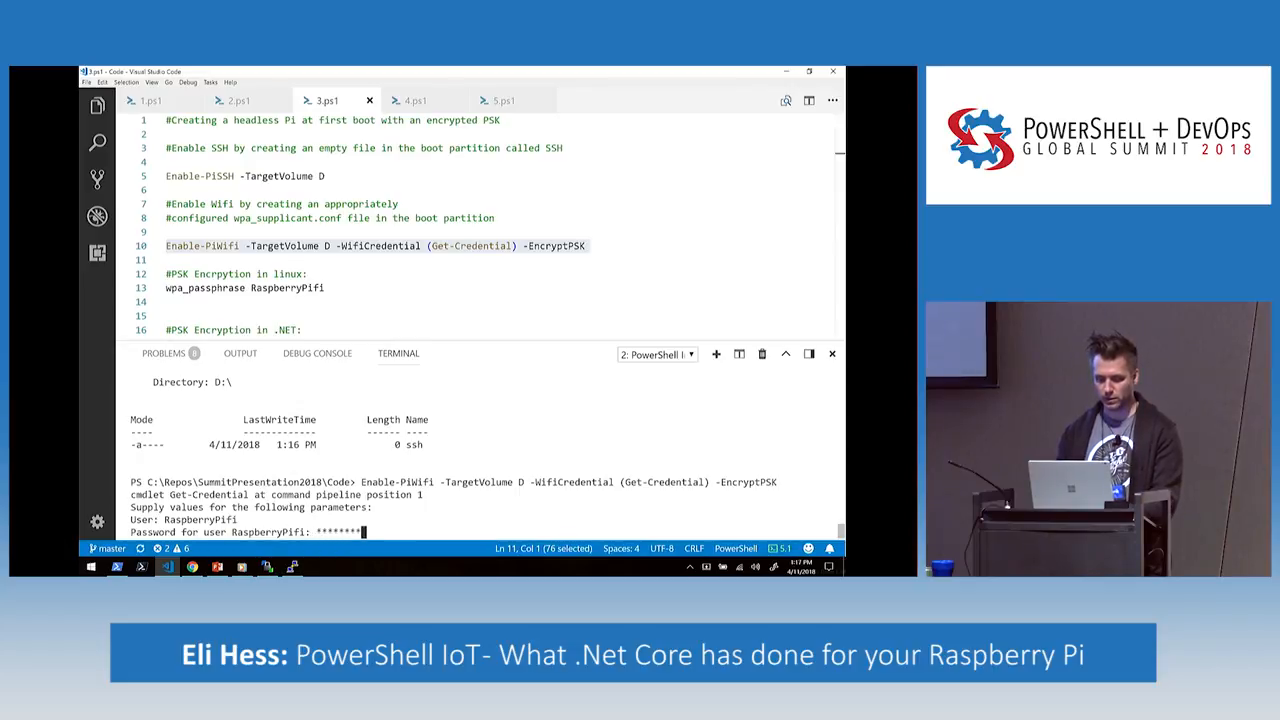
{"action": "key", "text": "Return"}
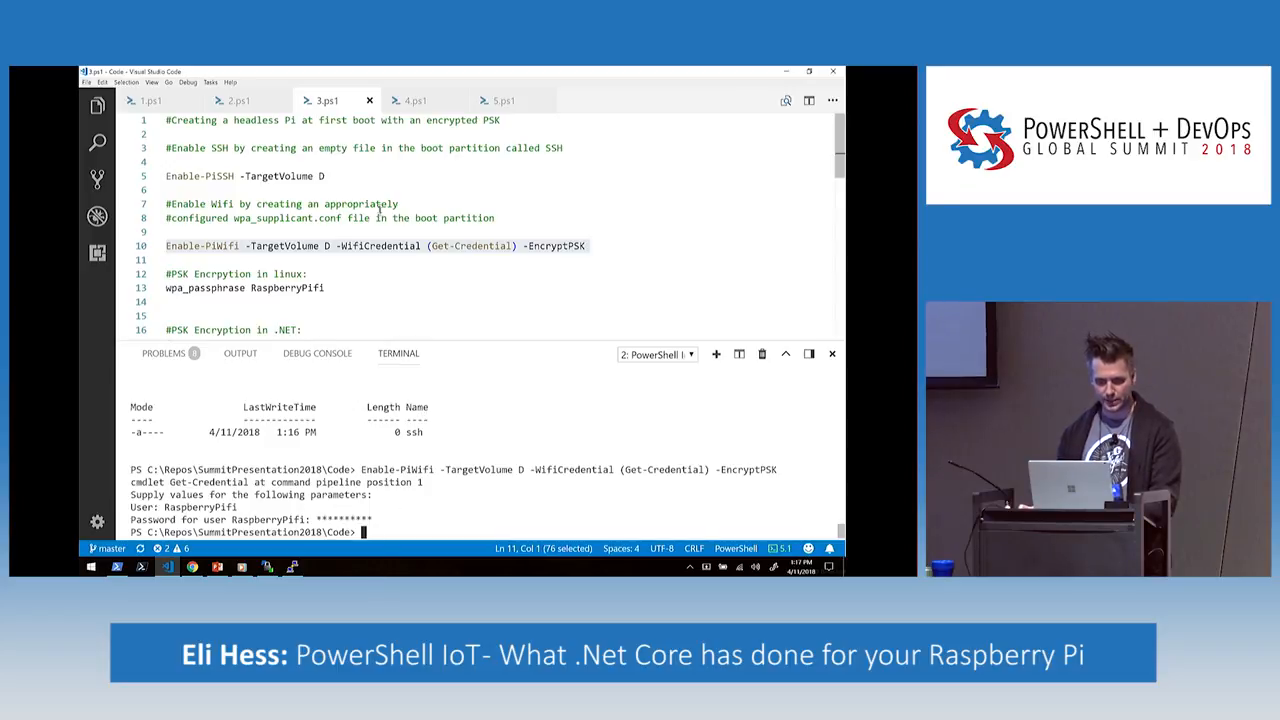
{"action": "scroll", "coordinate": [385, 212], "scroll_direction": "down", "scroll_amount": 2}
{"action": "scroll", "coordinate": [390, 225], "scroll_direction": "down", "scroll_amount": 2}
{"action": "scroll", "coordinate": [390, 229], "scroll_direction": "down", "scroll_amount": 2}
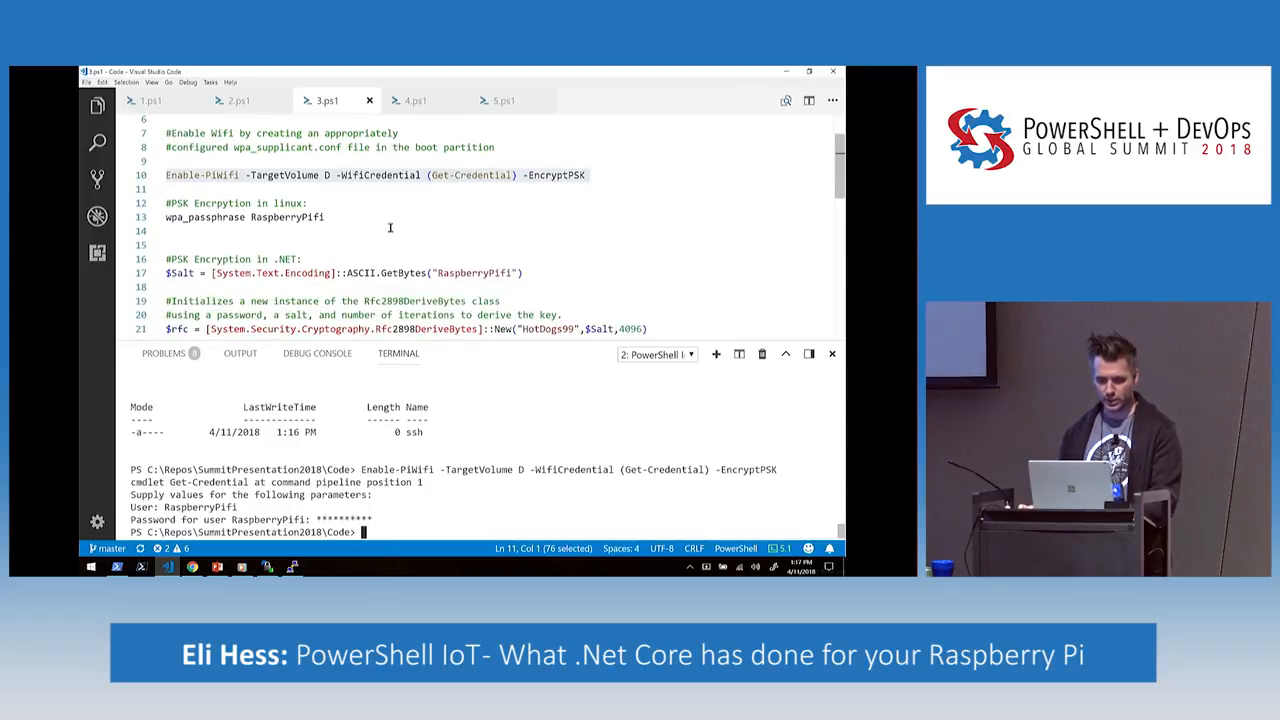
{"action": "scroll", "coordinate": [390, 229], "scroll_direction": "down", "scroll_amount": 3}
{"action": "scroll", "coordinate": [390, 229], "scroll_direction": "down", "scroll_amount": 2}
{"action": "scroll", "coordinate": [386, 237], "scroll_direction": "up", "scroll_amount": 2}
{"action": "scroll", "coordinate": [386, 237], "scroll_direction": "up", "scroll_amount": 2}
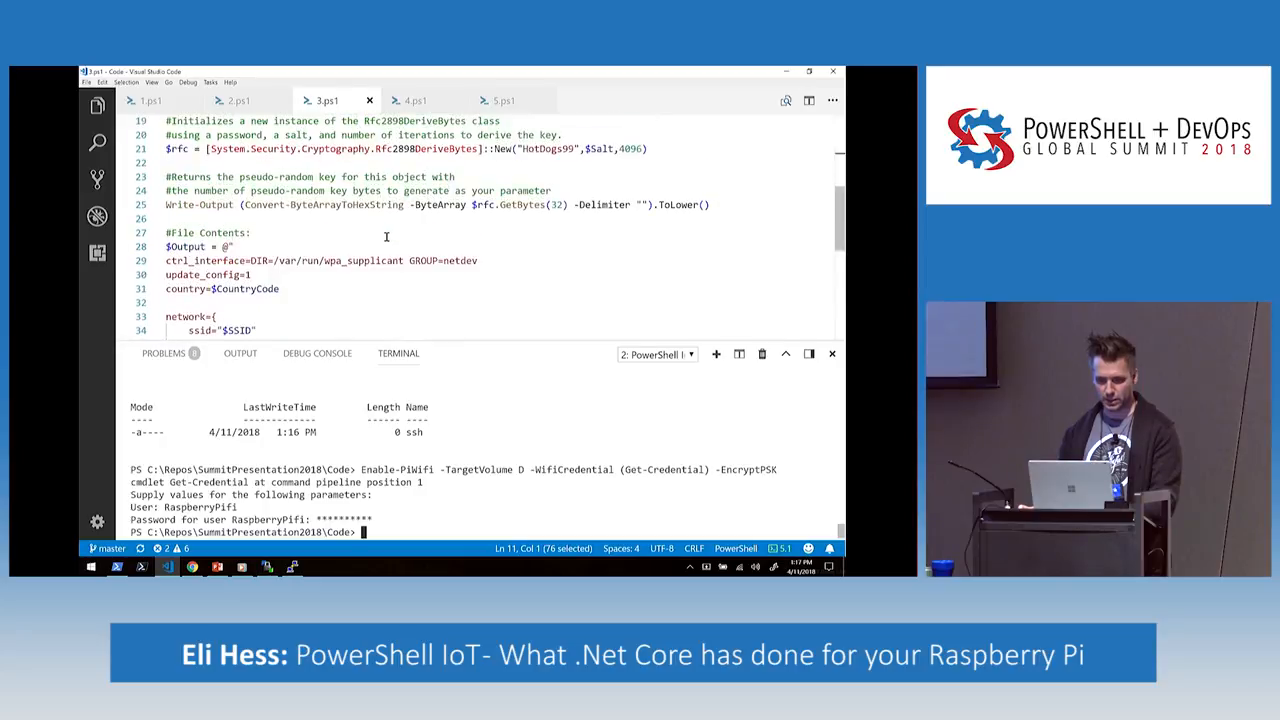
{"action": "scroll", "coordinate": [386, 237], "scroll_direction": "up", "scroll_amount": 1}
{"action": "scroll", "coordinate": [386, 230], "scroll_direction": "up", "scroll_amount": 1}
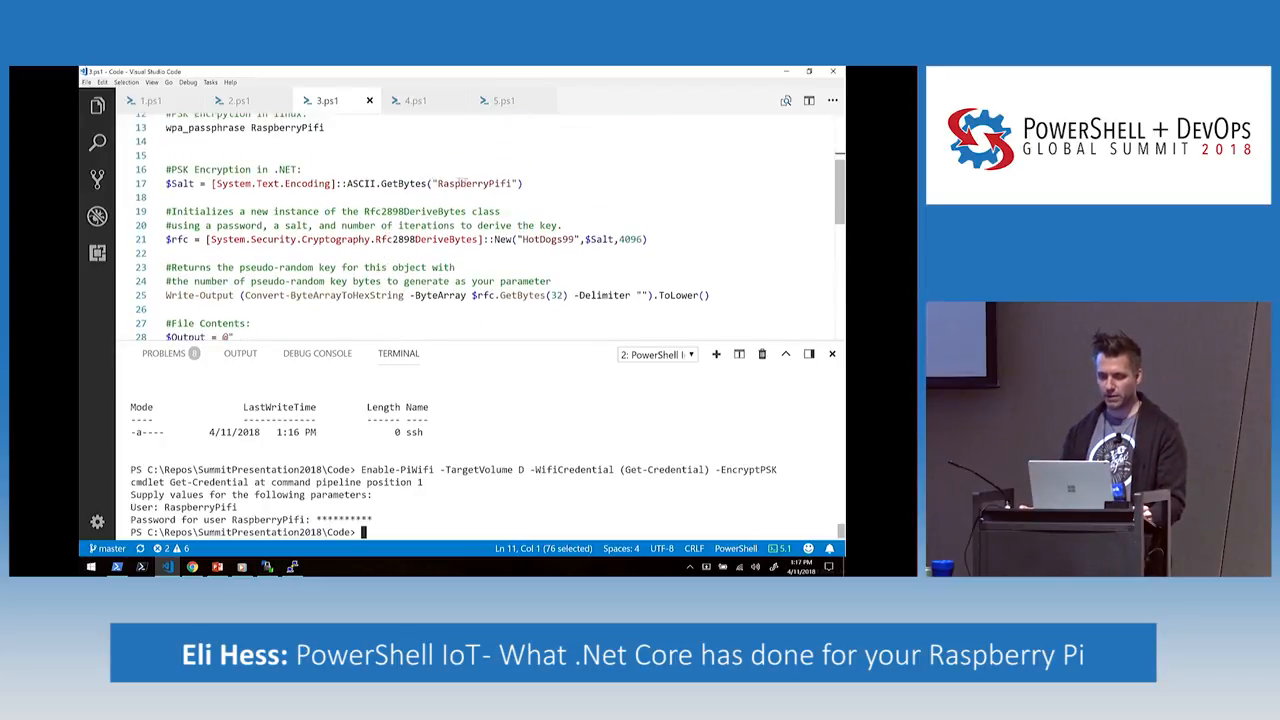
Step: Inspect the salt string, the 4096 iteration count and the GetBytes call in the PSK code
{"action": "left_click", "coordinate": [483, 183]}
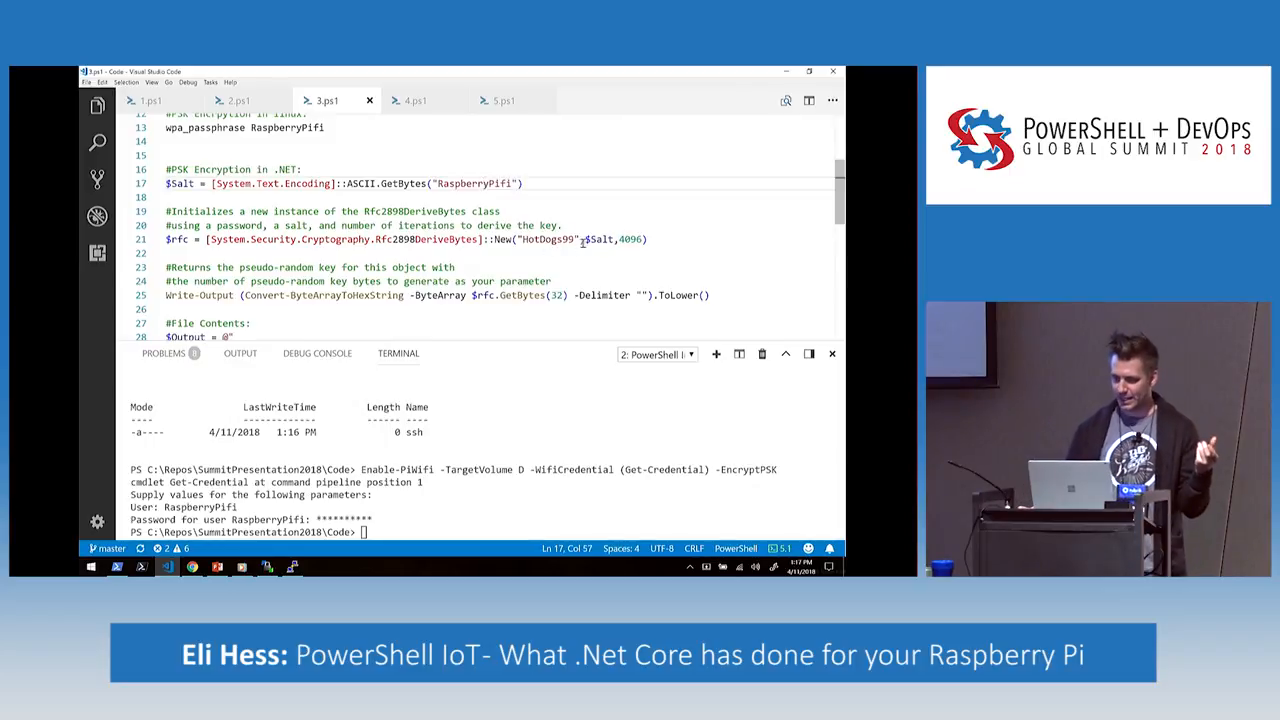
{"action": "double_click", "coordinate": [633, 240]}
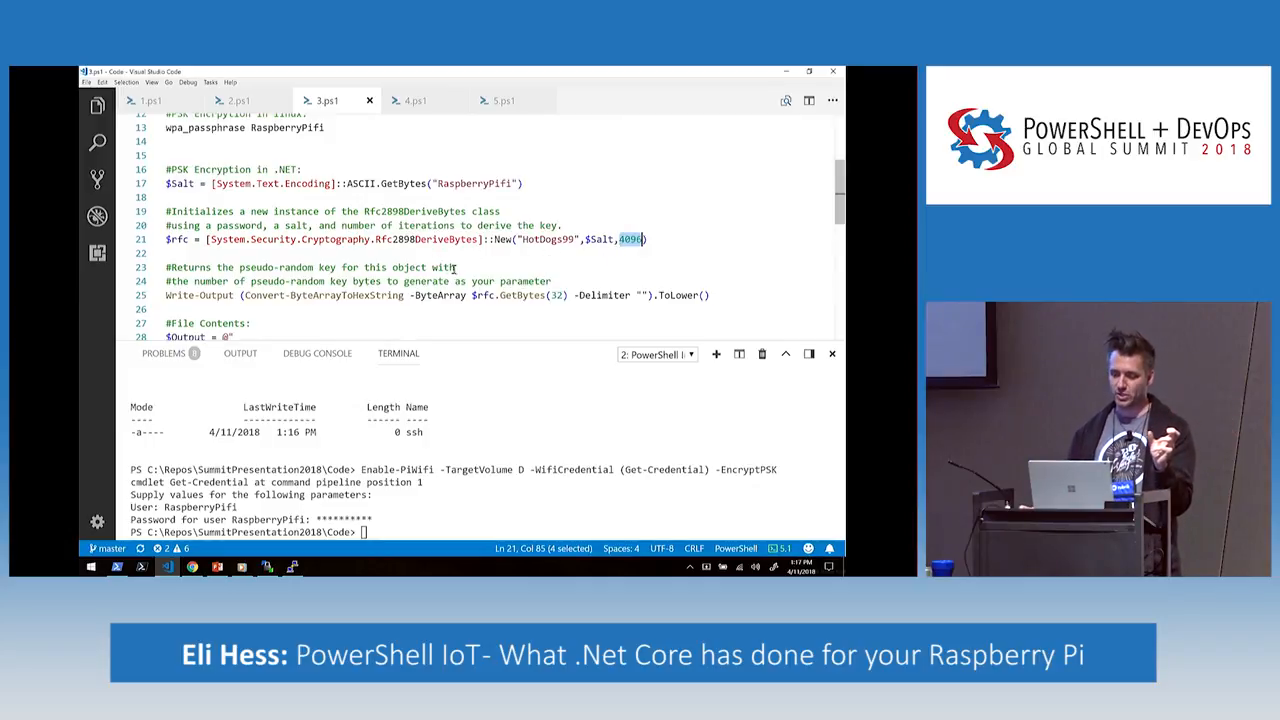
{"action": "double_click", "coordinate": [523, 296]}
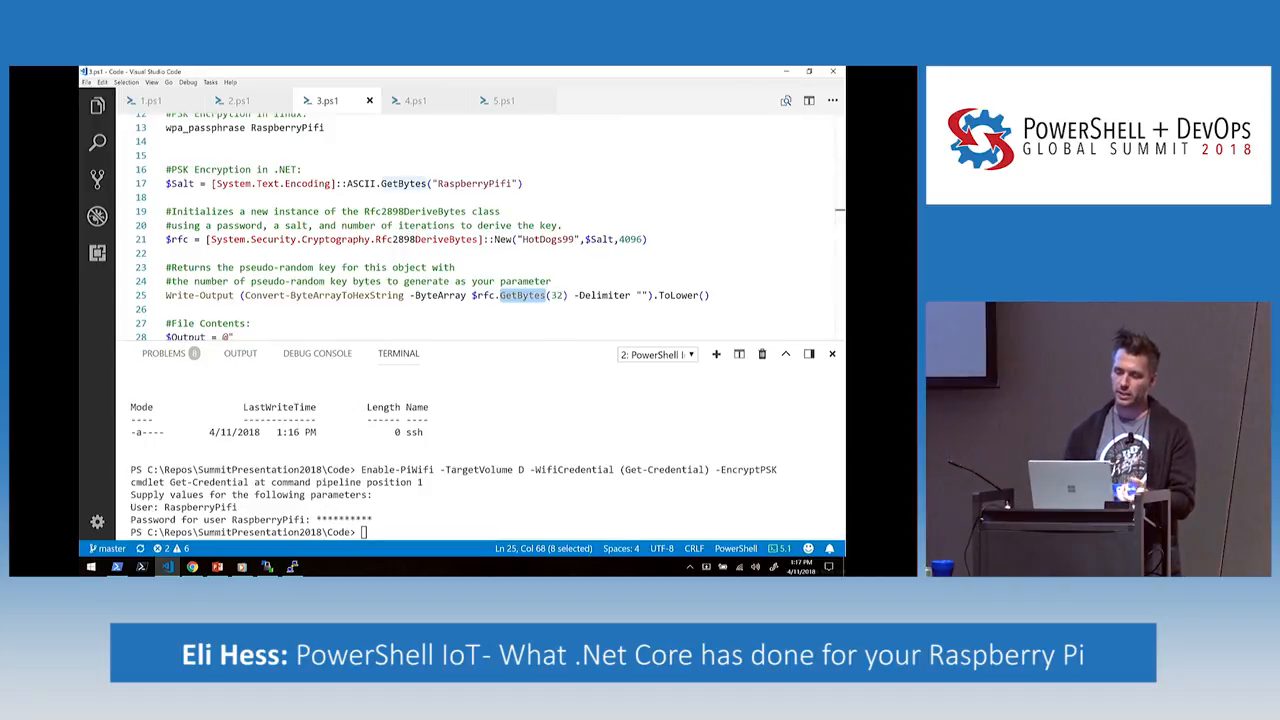
Step: Run the $Salt, Rfc2898DeriveBytes and Write-Output lines with F8 so the terminal prints the hex PSK
{"action": "left_click", "coordinate": [128, 185]}
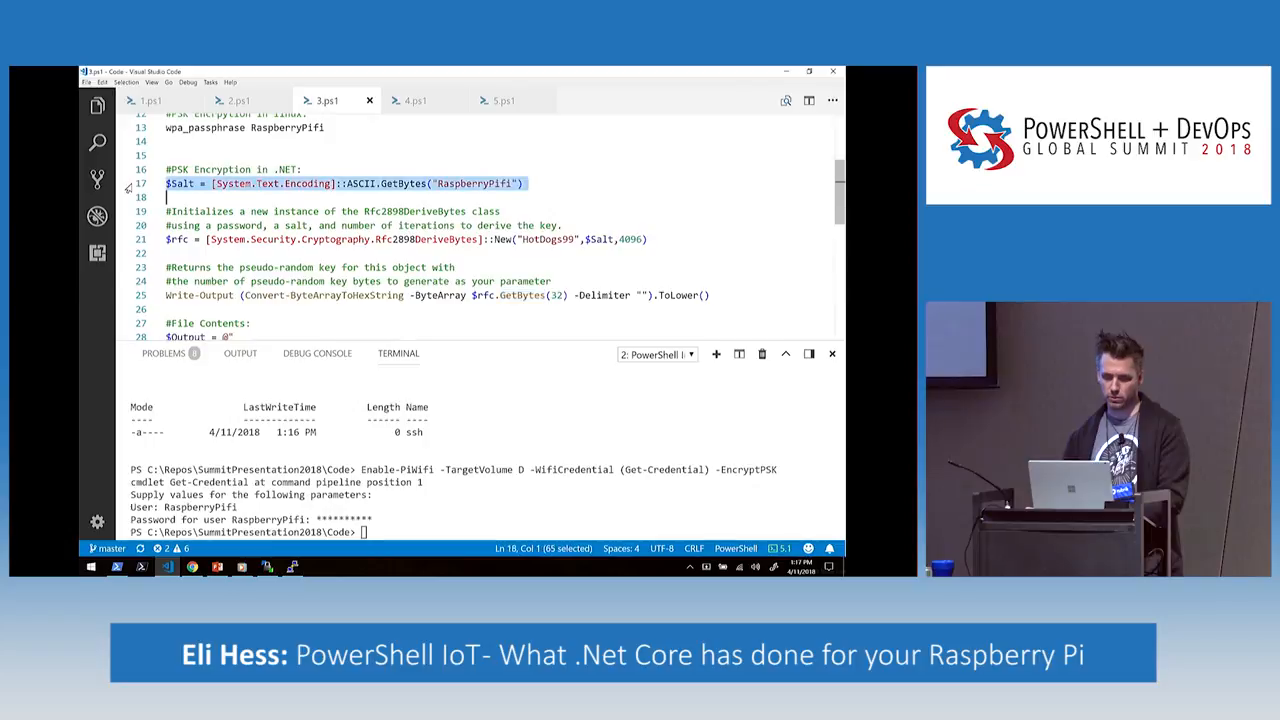
{"action": "key", "text": "F8"}
{"action": "left_click", "coordinate": [135, 239]}
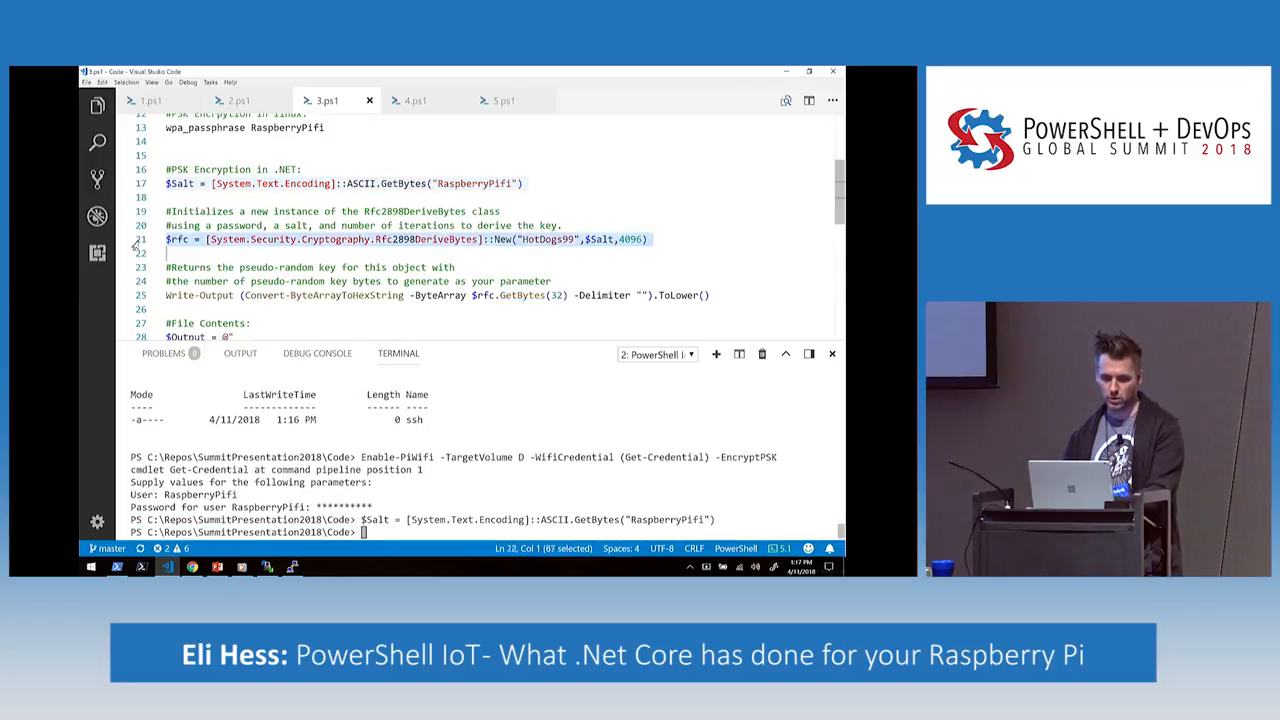
{"action": "key", "text": "F8"}
{"action": "left_click", "coordinate": [140, 296]}
{"action": "key", "text": "F8"}
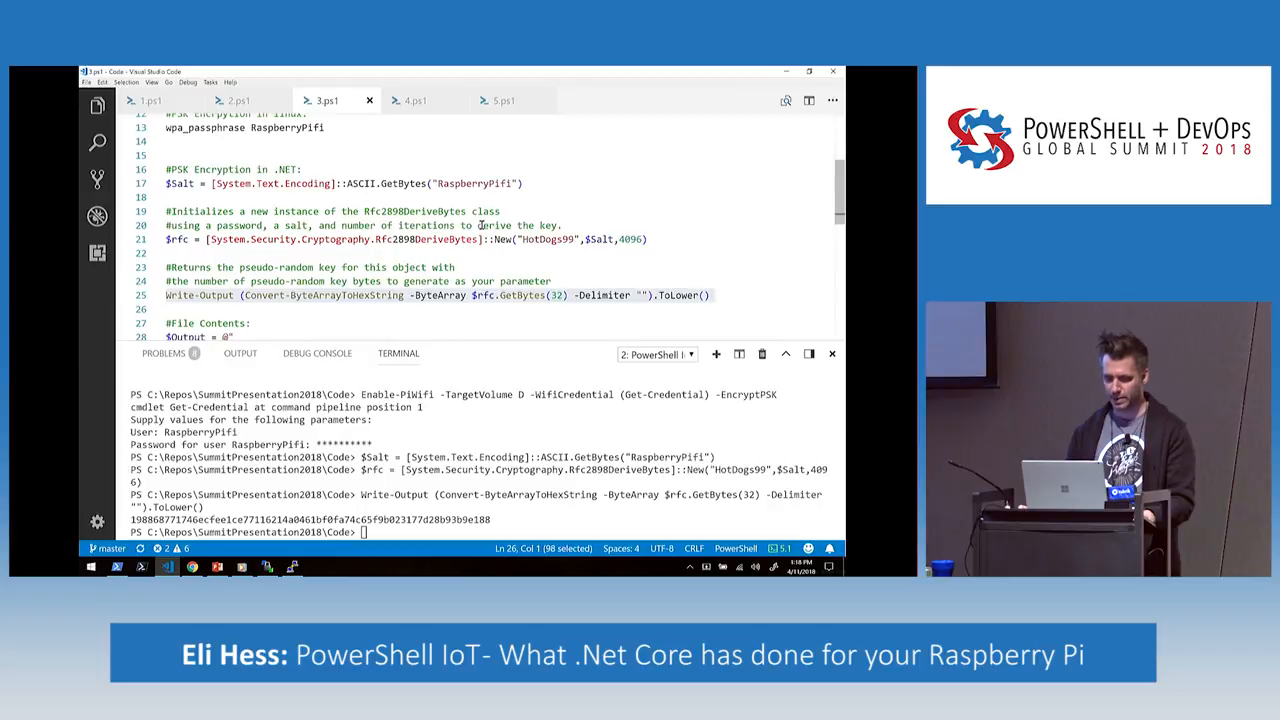
{"action": "scroll", "coordinate": [481, 226], "scroll_direction": "down", "scroll_amount": 1}
{"action": "scroll", "coordinate": [481, 216], "scroll_direction": "down", "scroll_amount": 1}
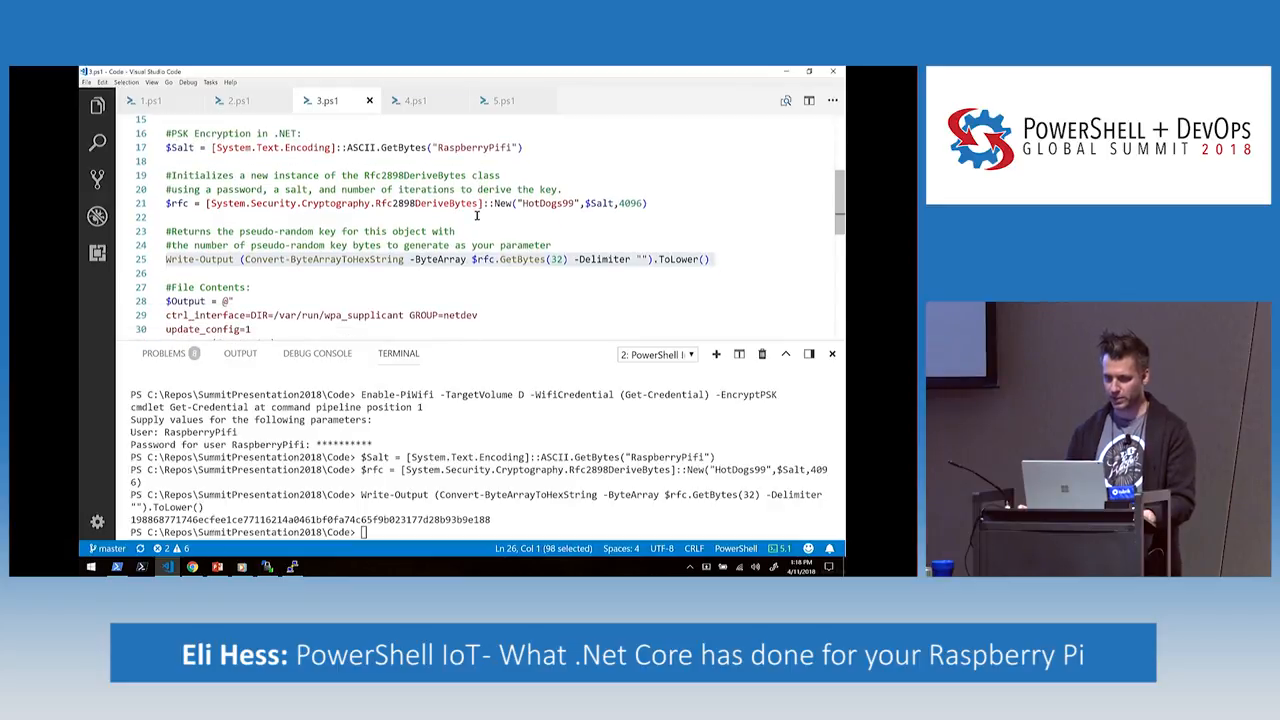
{"action": "scroll", "coordinate": [477, 216], "scroll_direction": "down", "scroll_amount": 4}
{"action": "scroll", "coordinate": [477, 216], "scroll_direction": "down", "scroll_amount": 2}
{"action": "scroll", "coordinate": [477, 216], "scroll_direction": "up", "scroll_amount": 2}
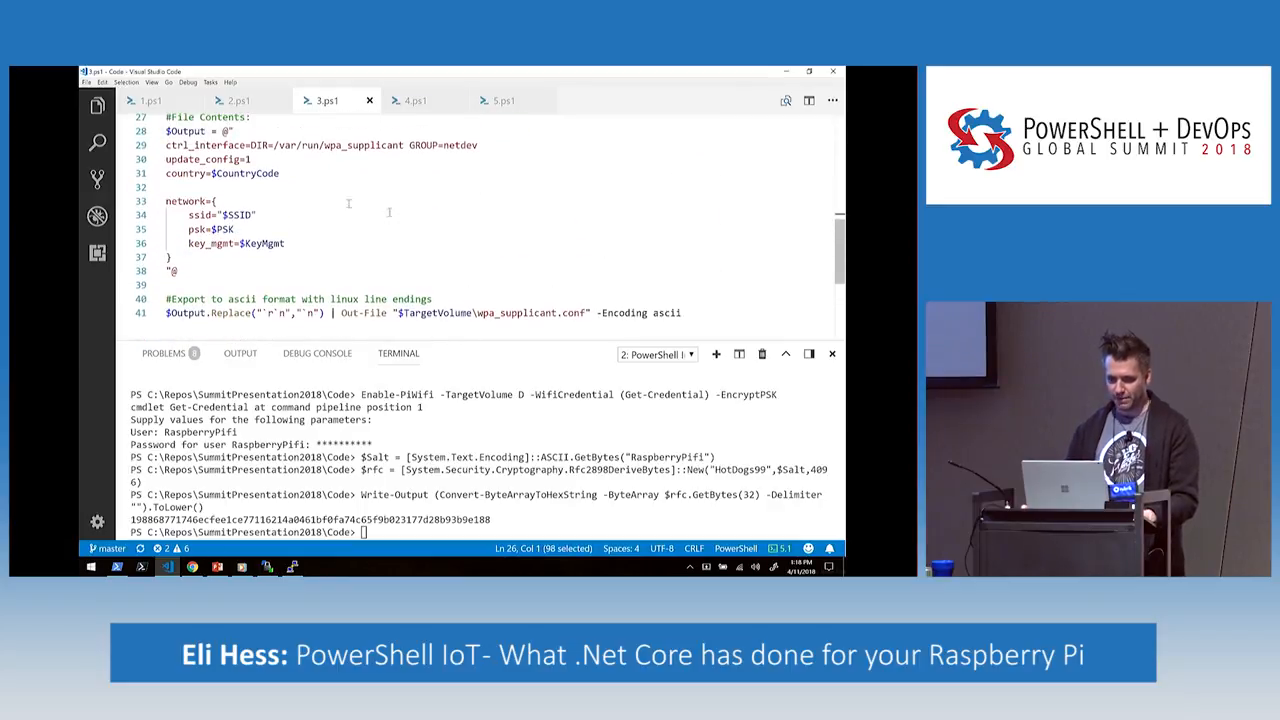
{"action": "left_click", "coordinate": [218, 271]}
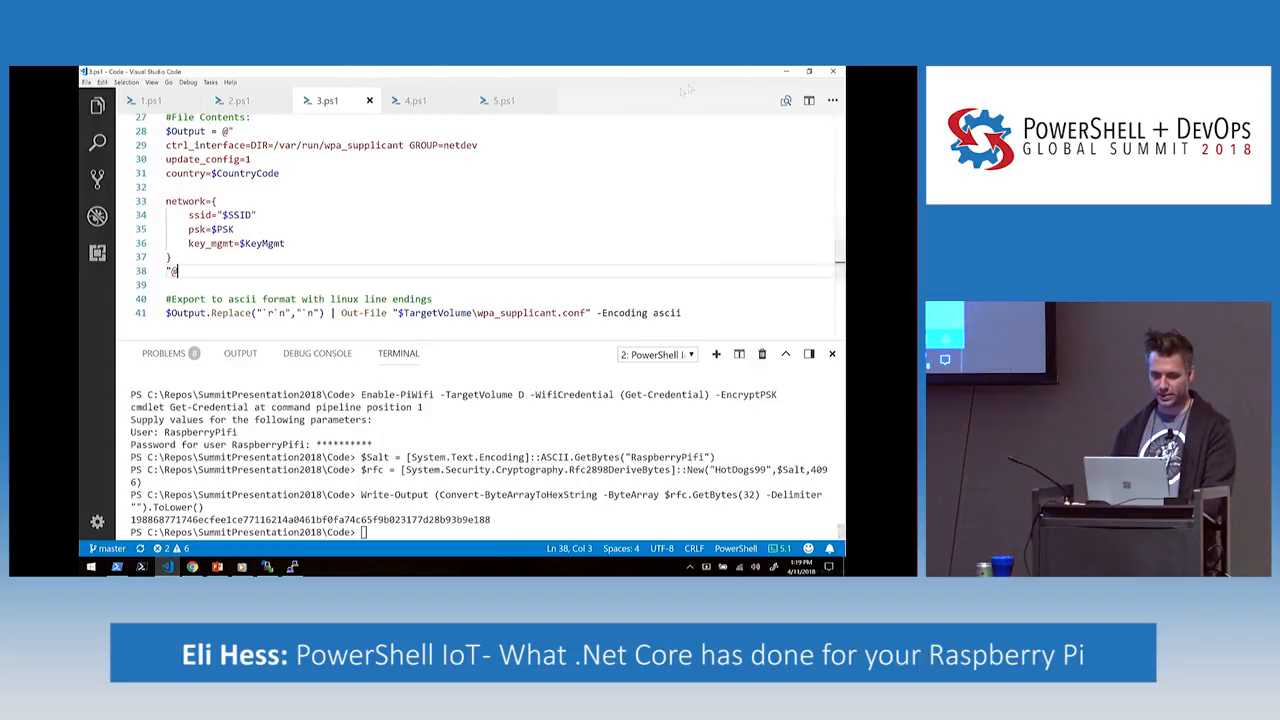
Step: Minimize the other windows and log in to the Pi in WinSCP, accepting its changed host key
{"action": "left_click", "coordinate": [786, 73]}
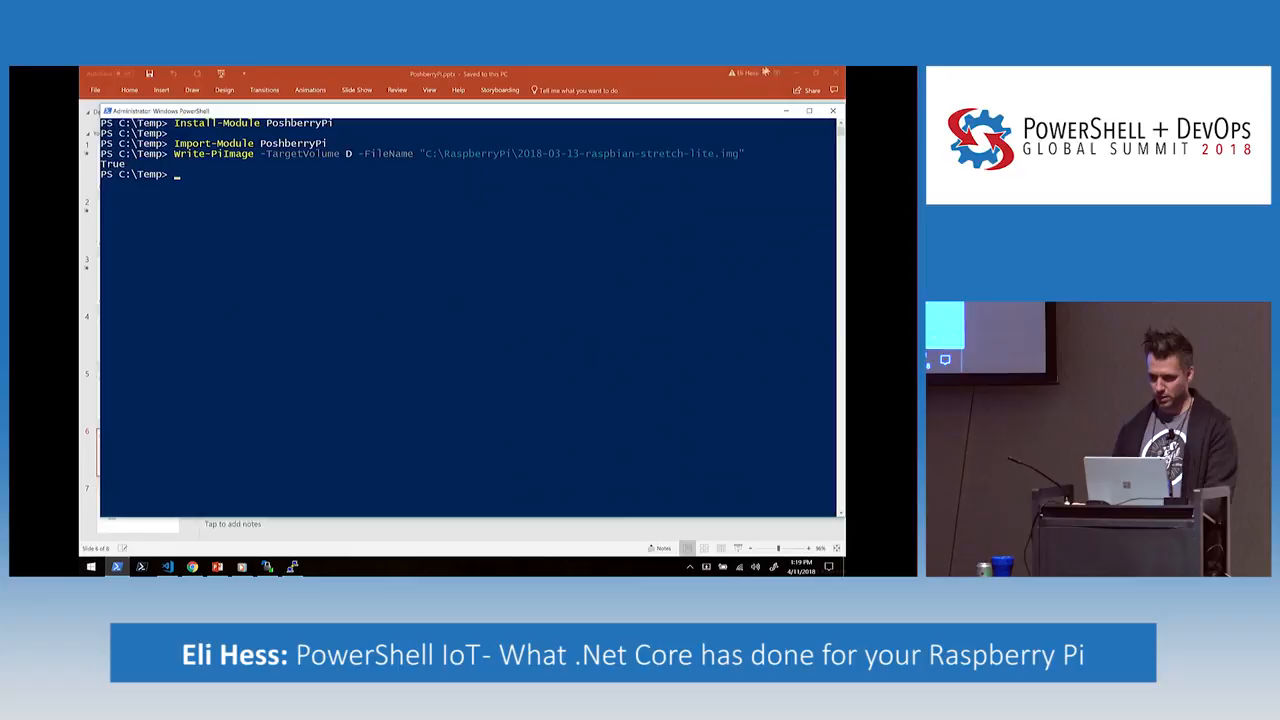
{"action": "left_click", "coordinate": [802, 76]}
{"action": "left_click", "coordinate": [802, 76]}
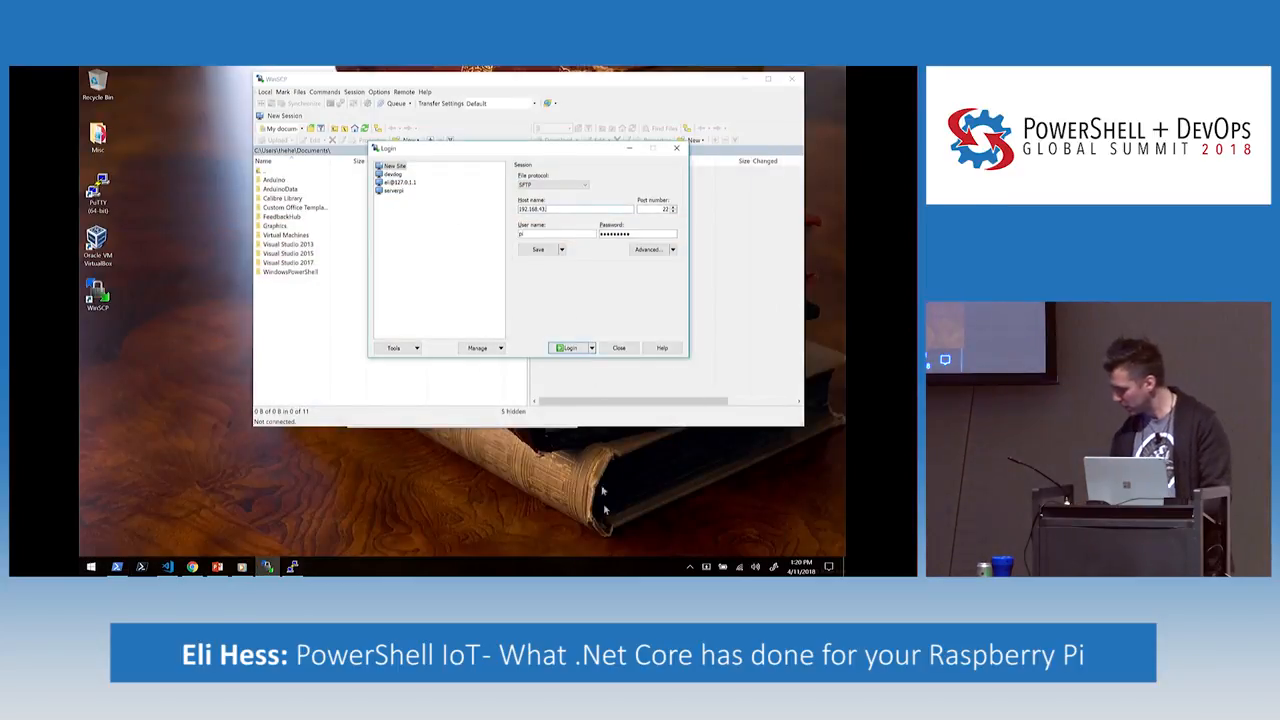
{"action": "type", "text": "208"}
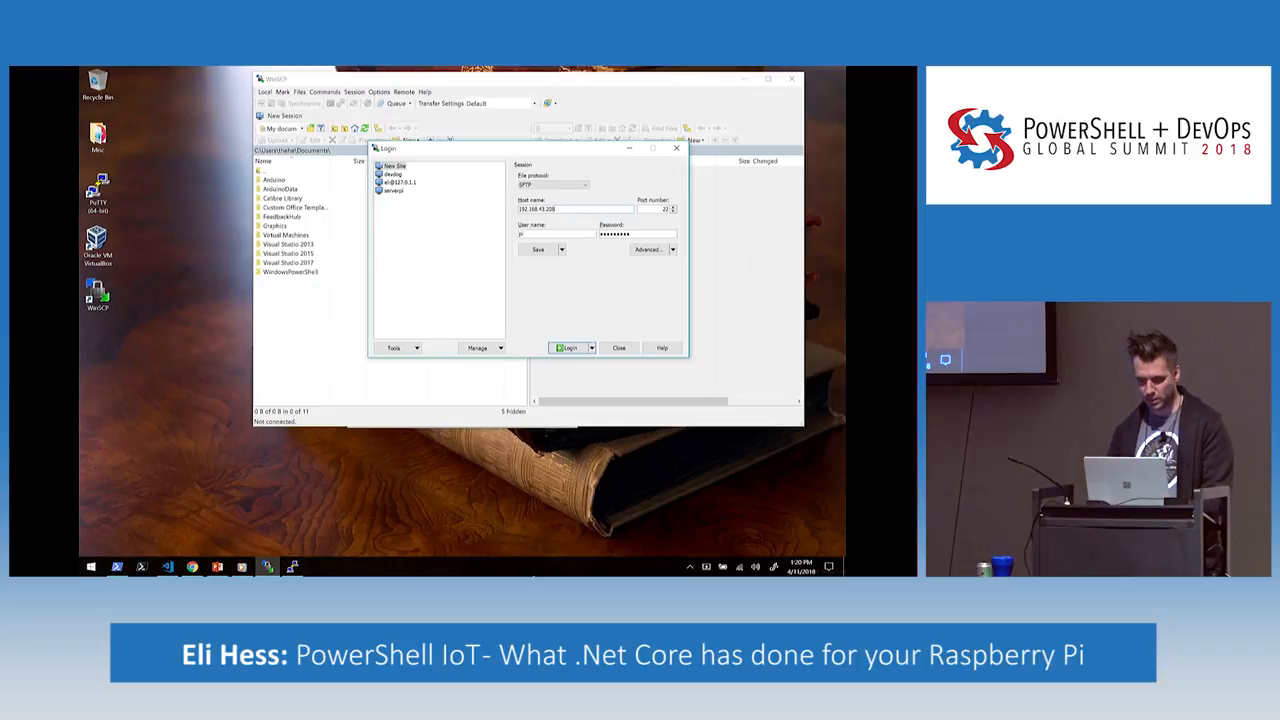
{"action": "key", "text": "Return"}
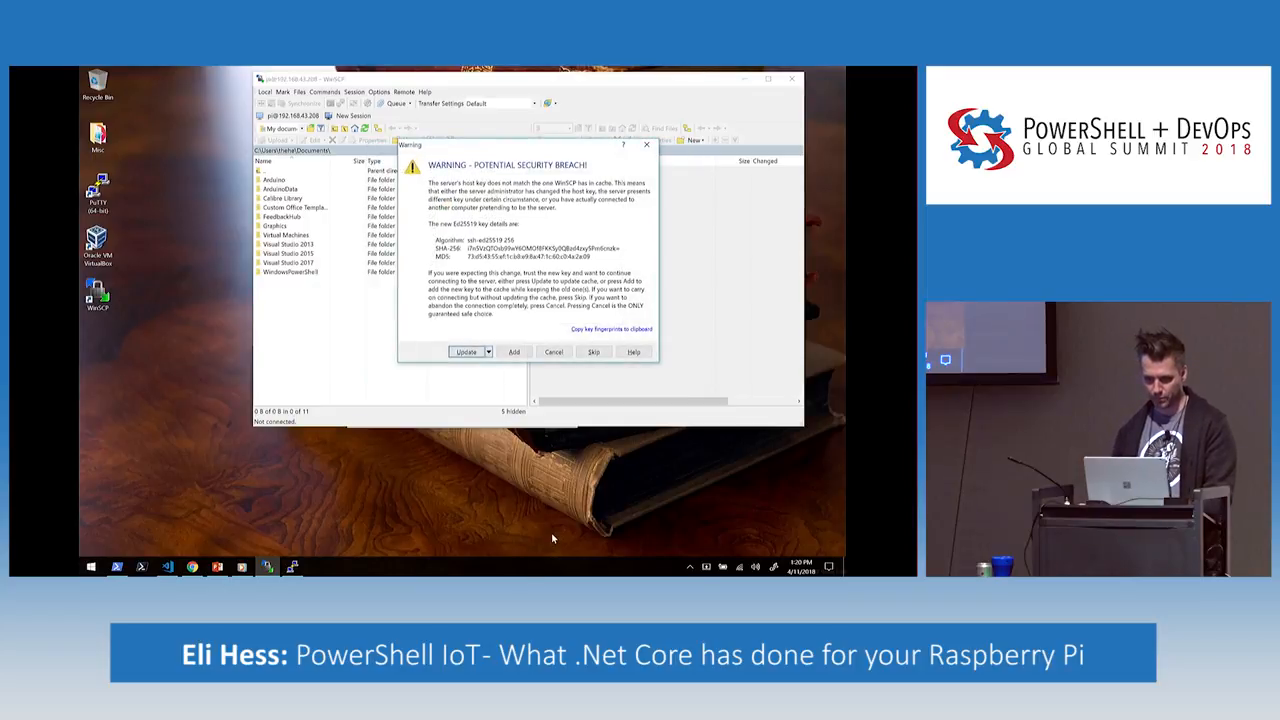
{"action": "left_click", "coordinate": [467, 351]}
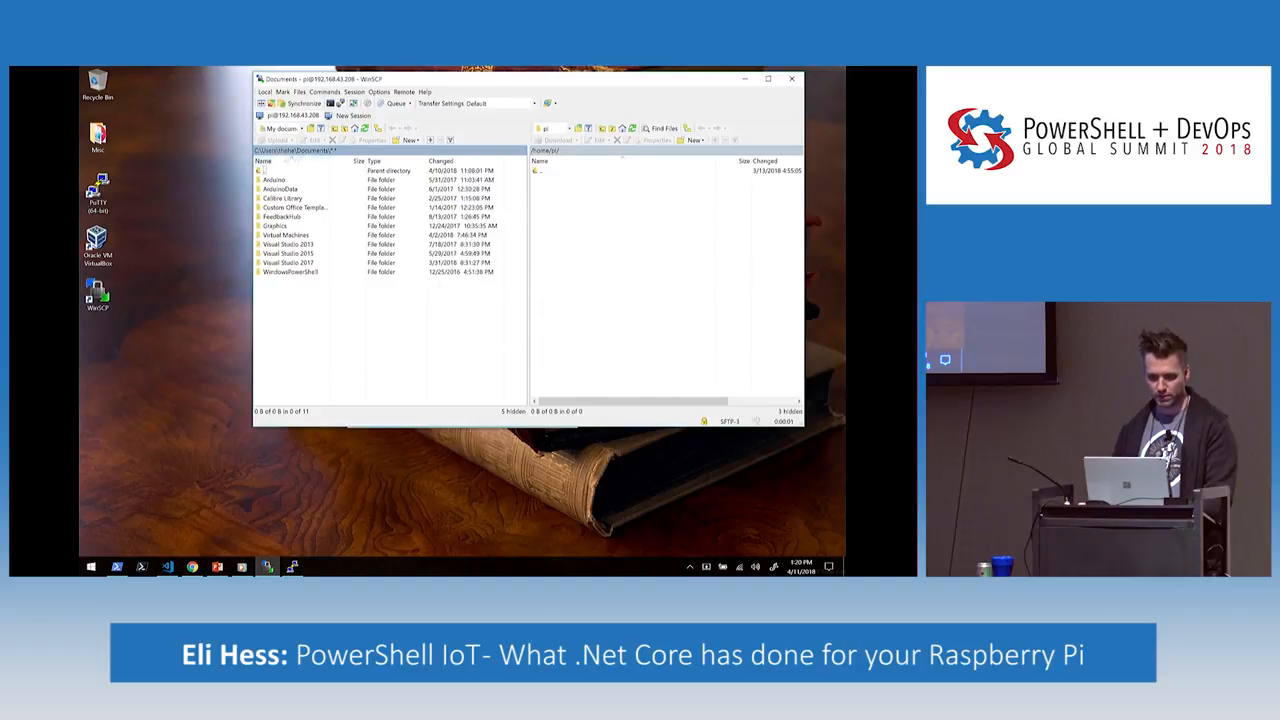
Step: Navigate the local panel up to C:\ and into Repos\SummitPresentation2018\pwsh
{"action": "left_click", "coordinate": [272, 172]}
{"action": "double_click", "coordinate": [272, 172]}
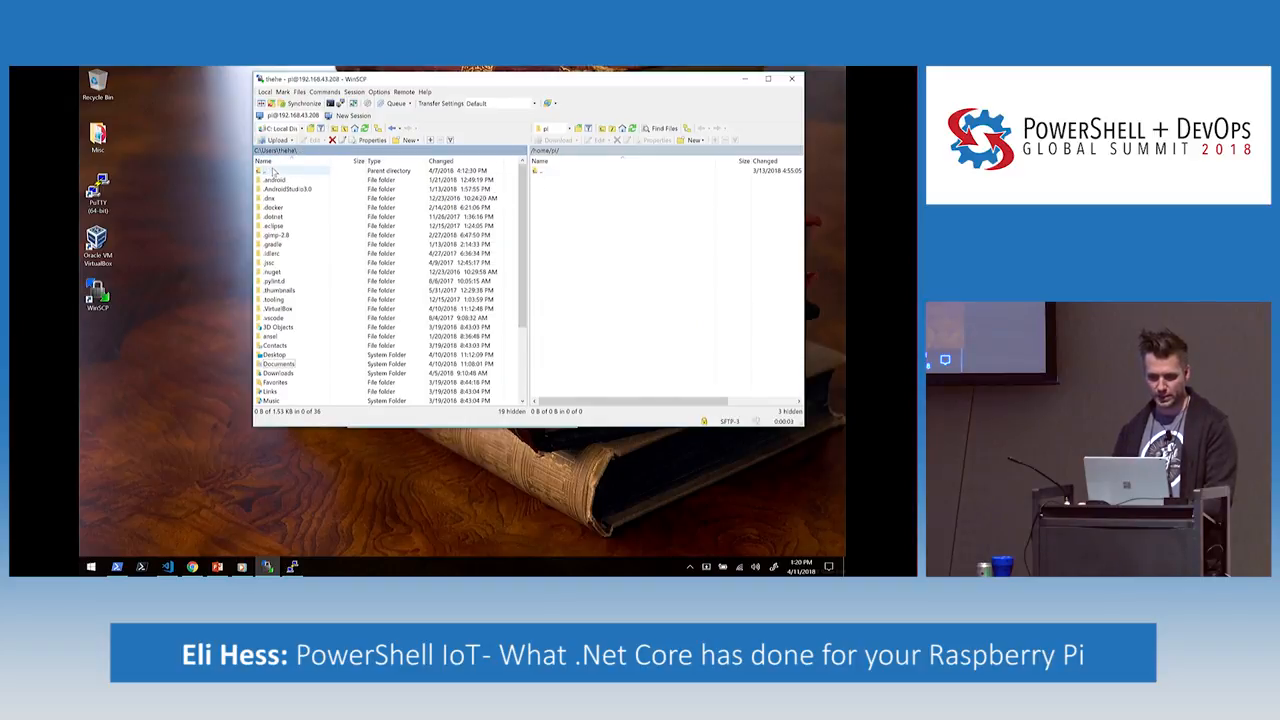
{"action": "double_click", "coordinate": [272, 172]}
{"action": "double_click", "coordinate": [272, 172]}
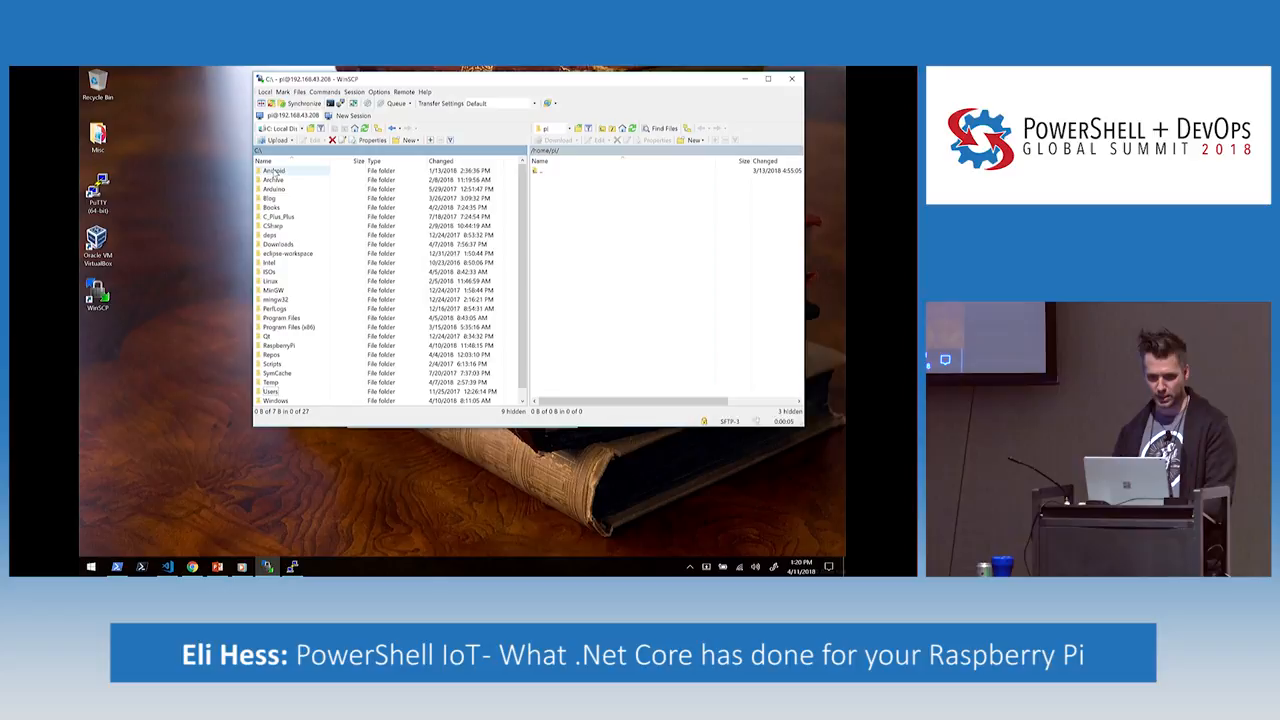
{"action": "double_click", "coordinate": [272, 354]}
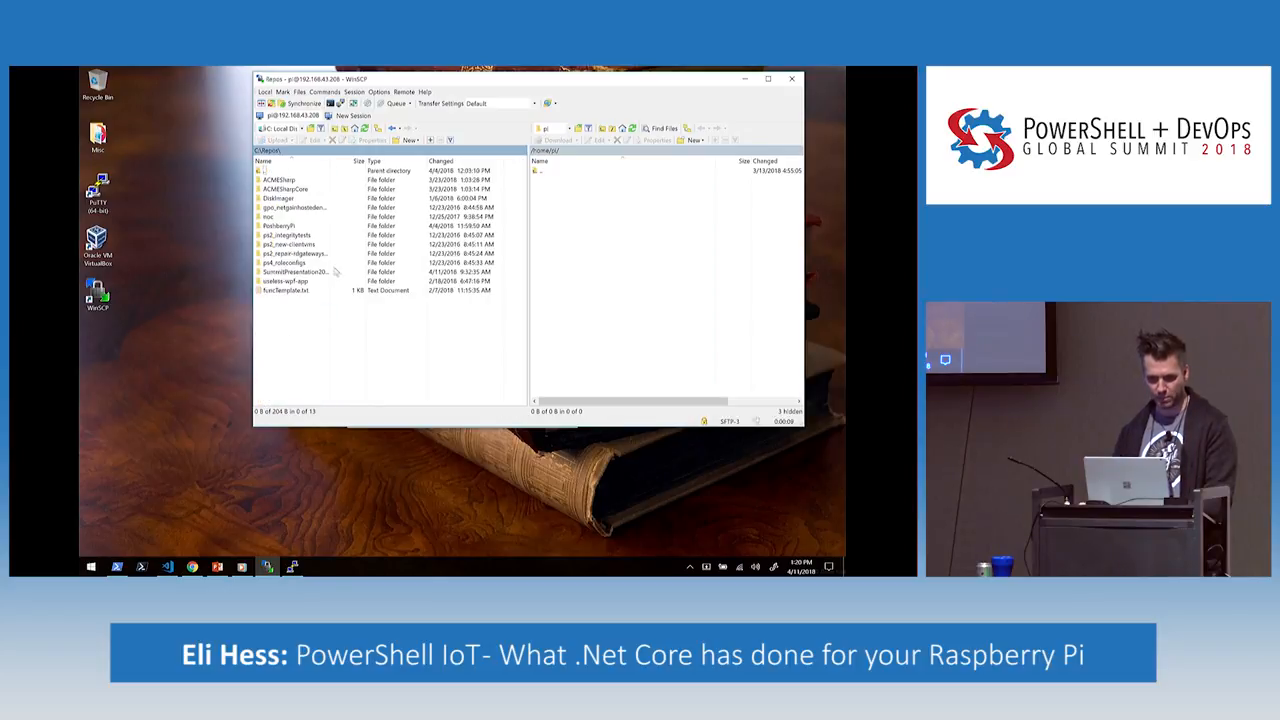
{"action": "double_click", "coordinate": [290, 271]}
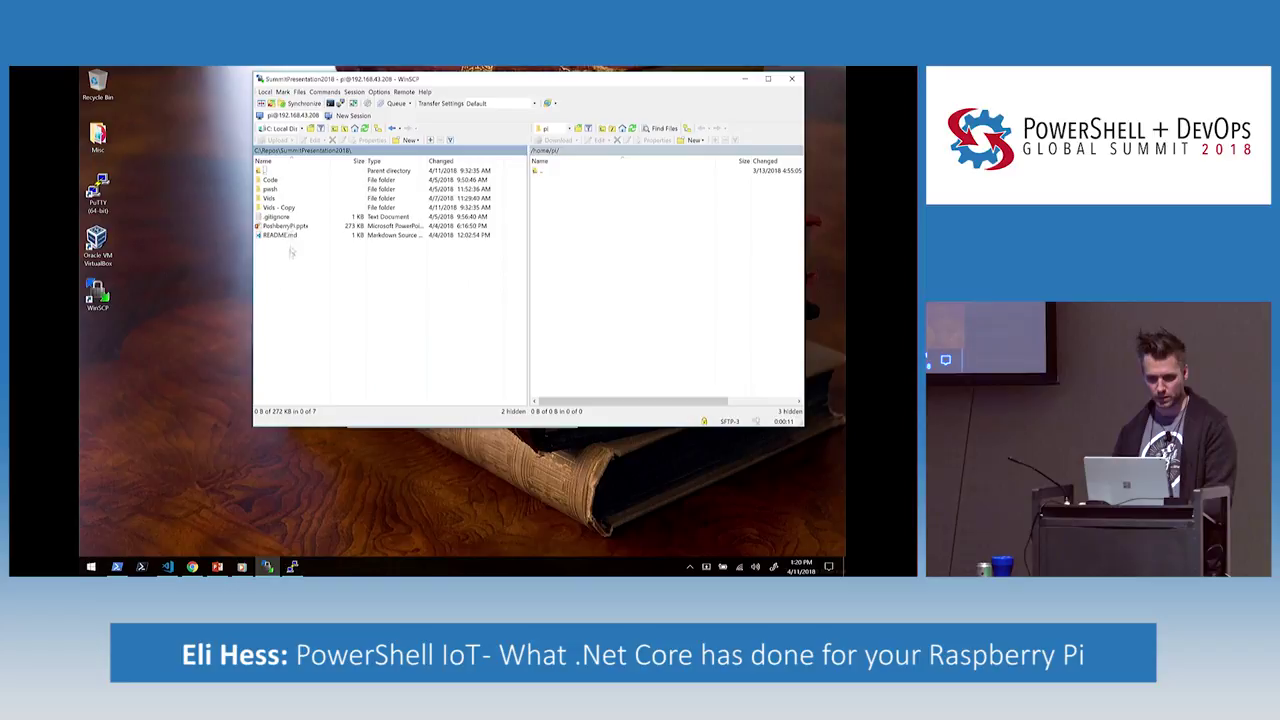
{"action": "double_click", "coordinate": [278, 188]}
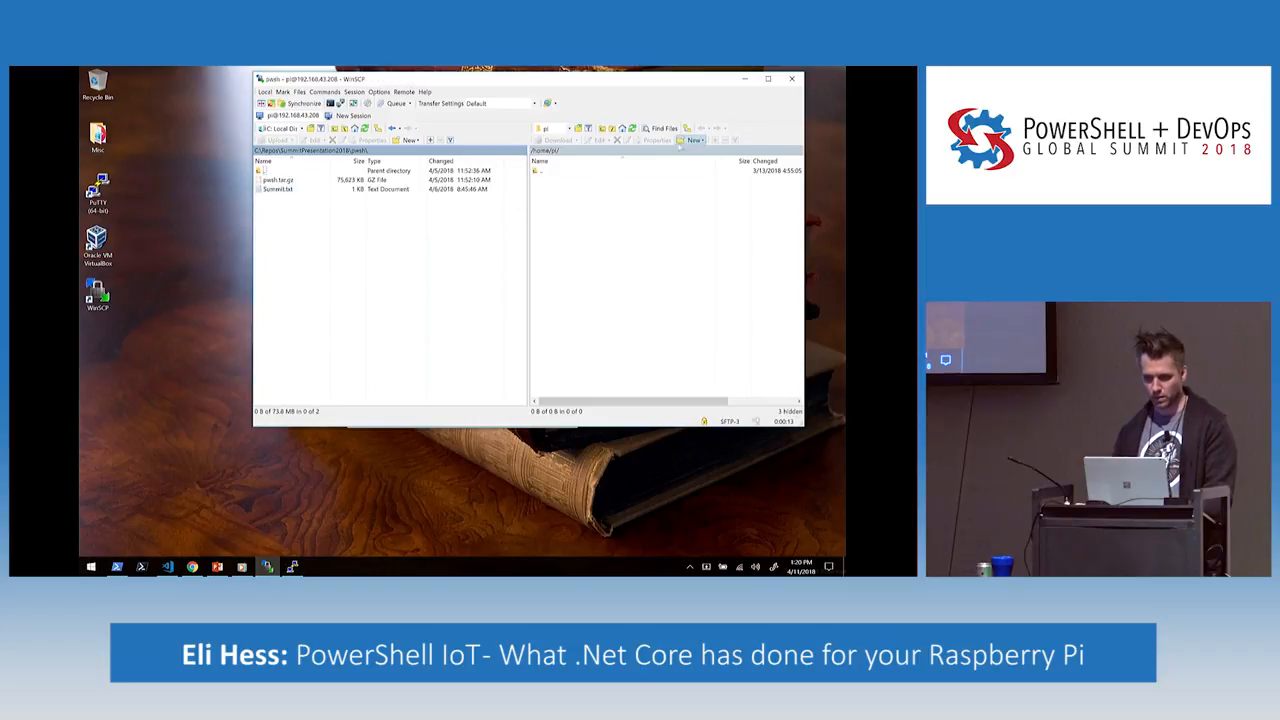
Step: Create a powershell folder on the Pi, enter it and upload pwsh.tar.gz with F5
{"action": "key", "text": "F7"}
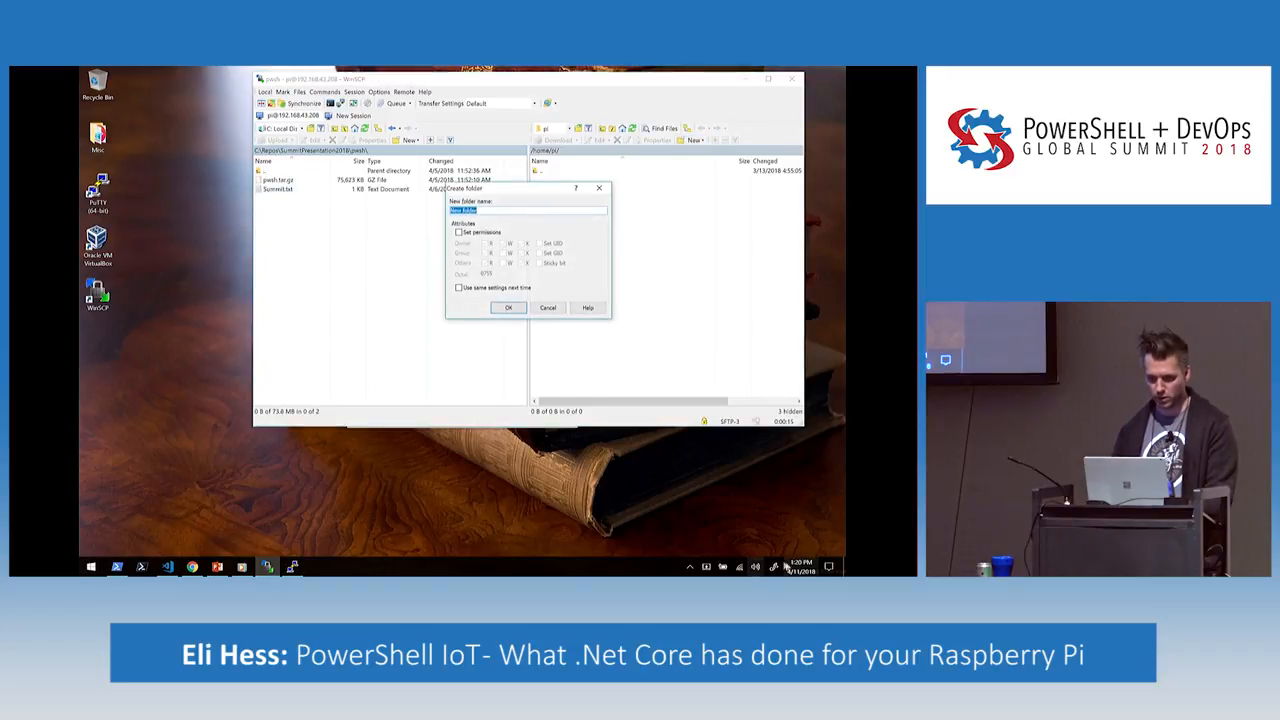
{"action": "type", "text": "powershell"}
{"action": "key", "text": "Return"}
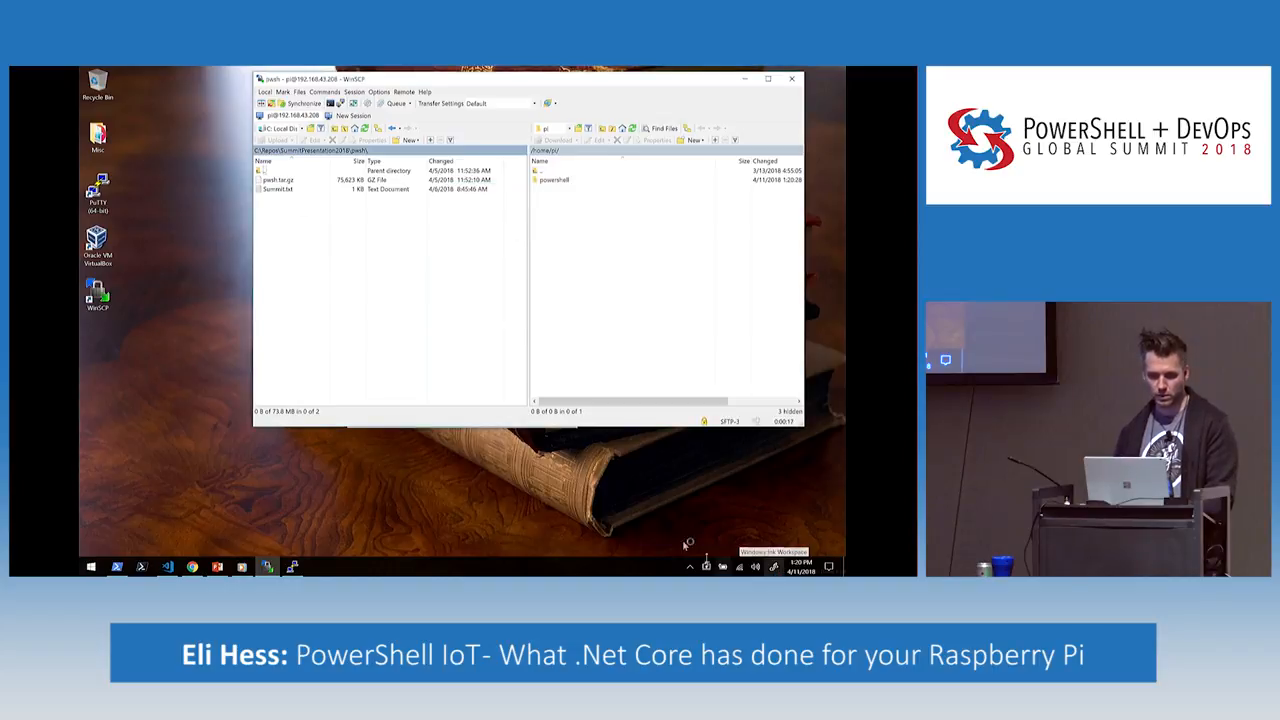
{"action": "double_click", "coordinate": [553, 180]}
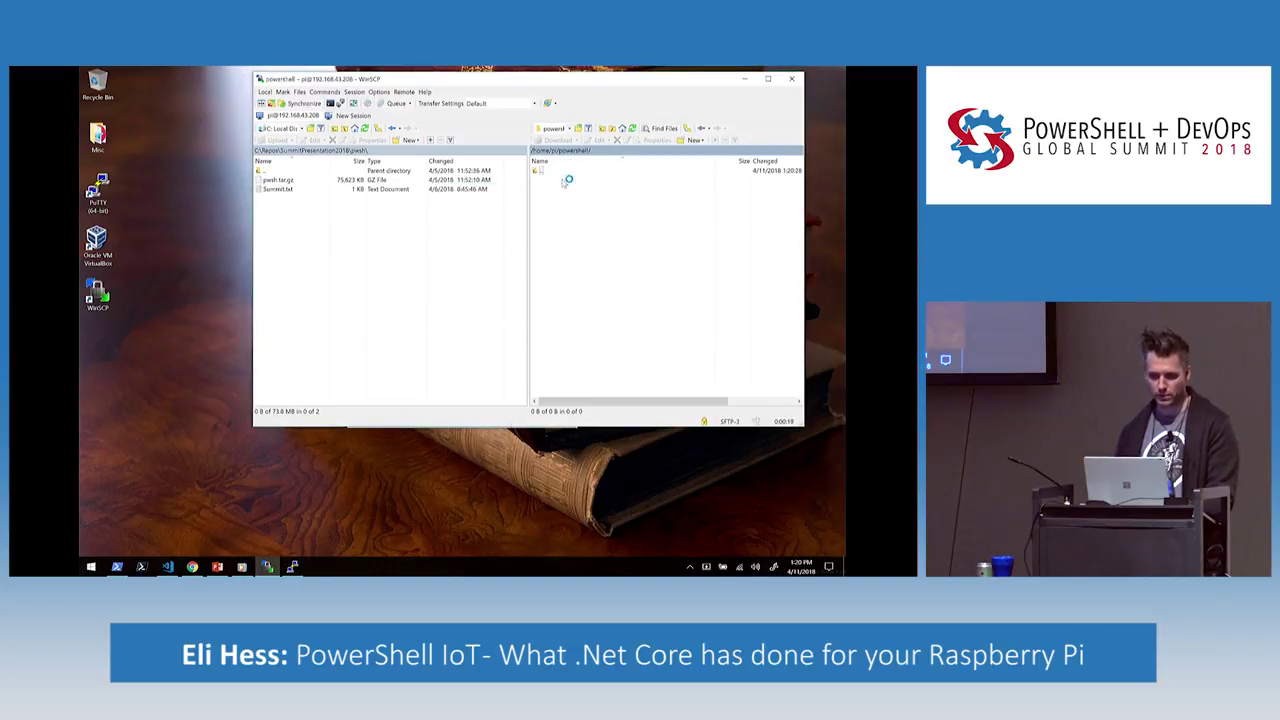
{"action": "left_click", "coordinate": [290, 179]}
{"action": "key", "text": "F5"}
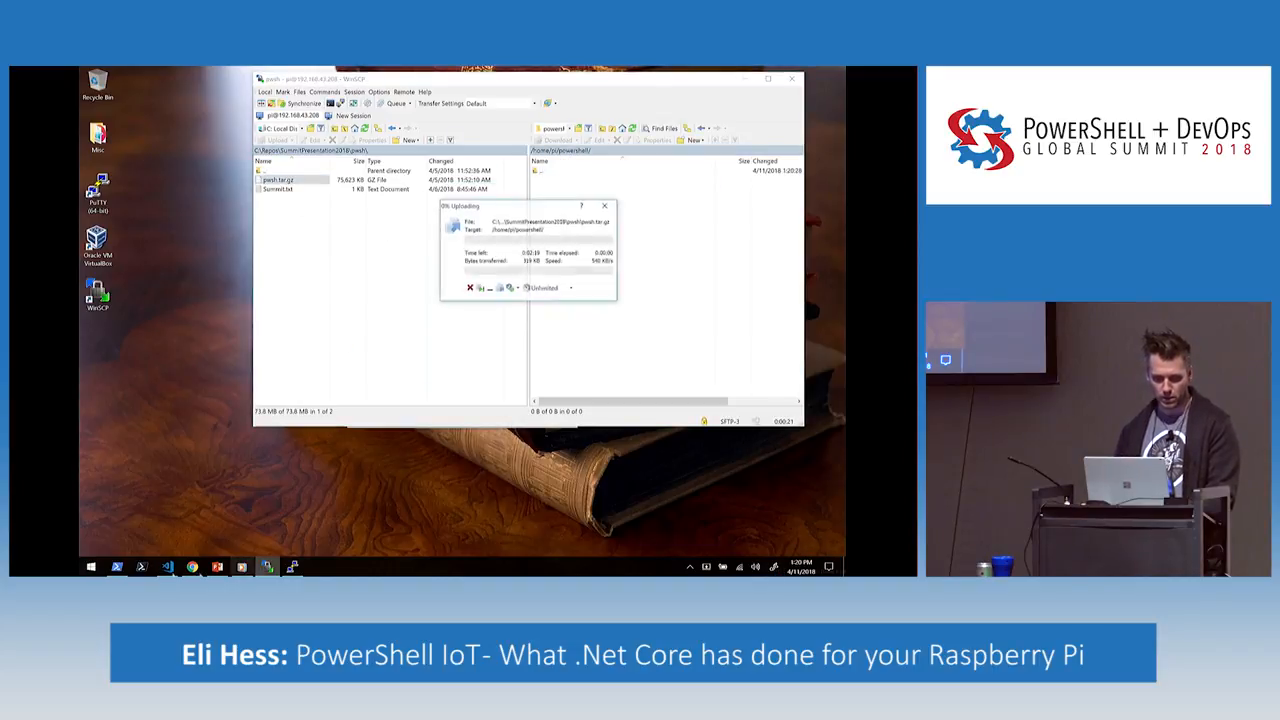
{"action": "left_click", "coordinate": [292, 567]}
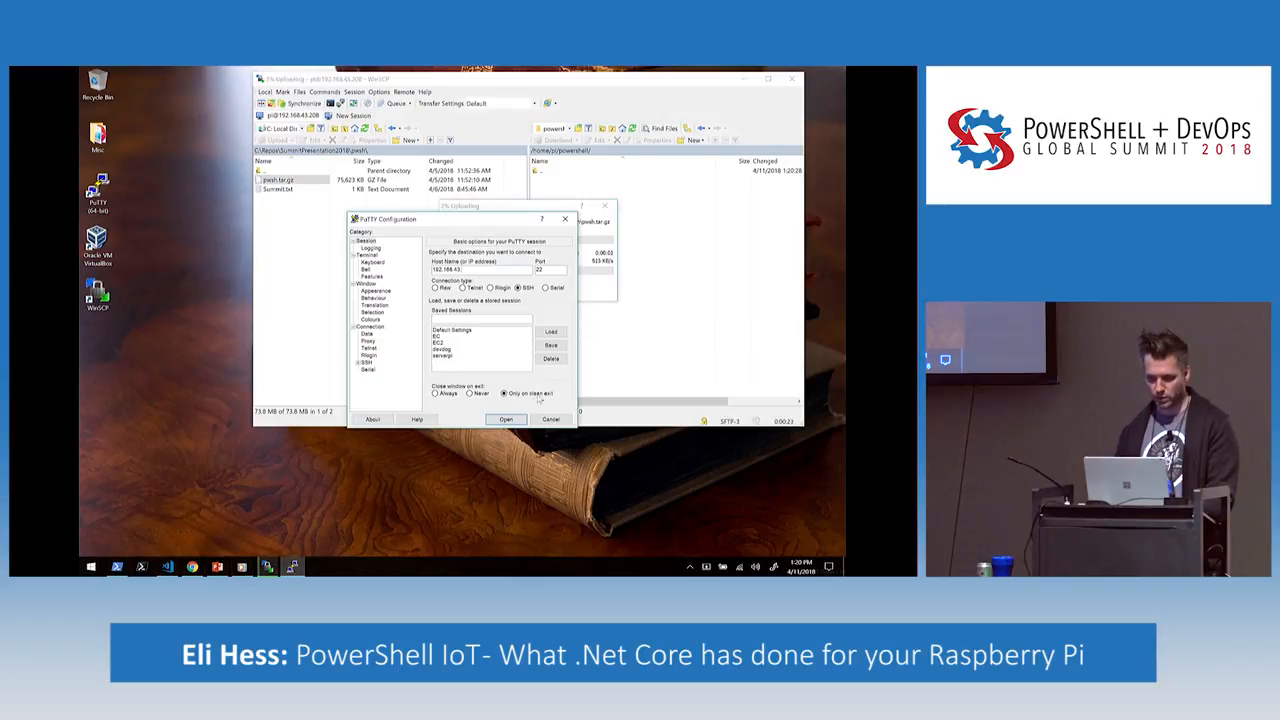
{"action": "type", "text": "208"}
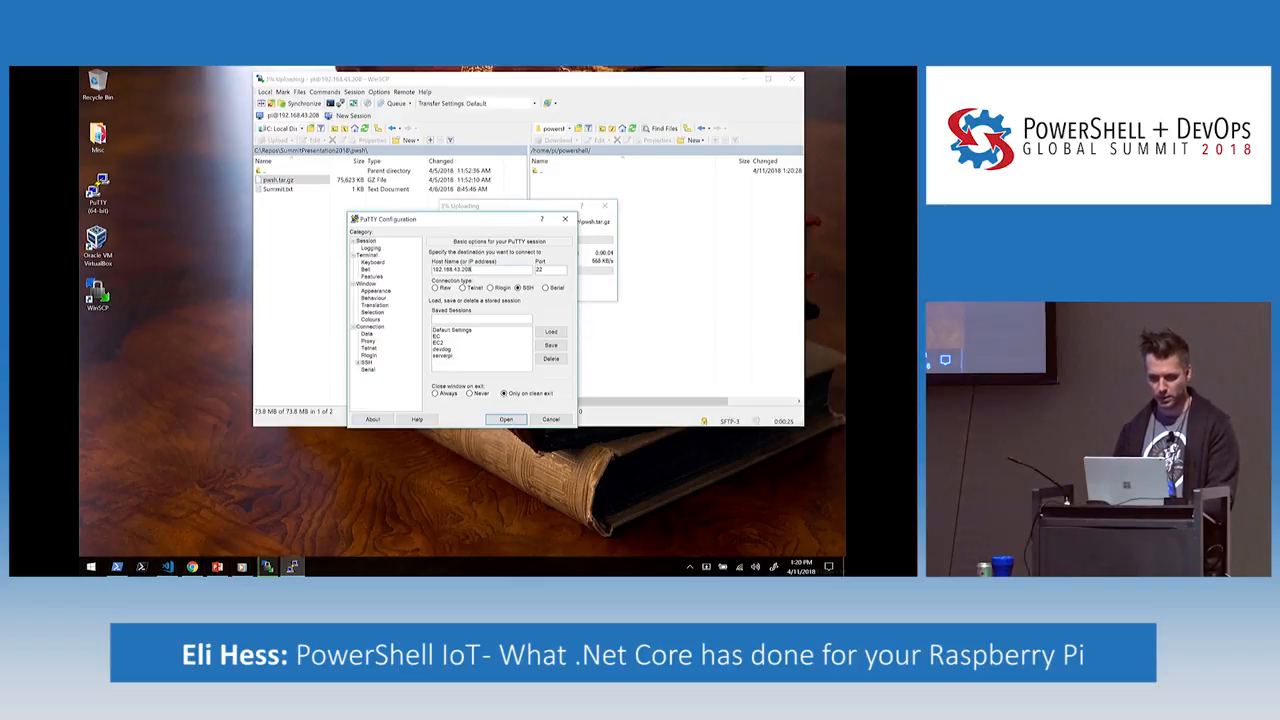
Step: Connect PuTTY to the Pi, trust the changed host key and log in as pi to a shell prompt
{"action": "key", "text": "Return"}
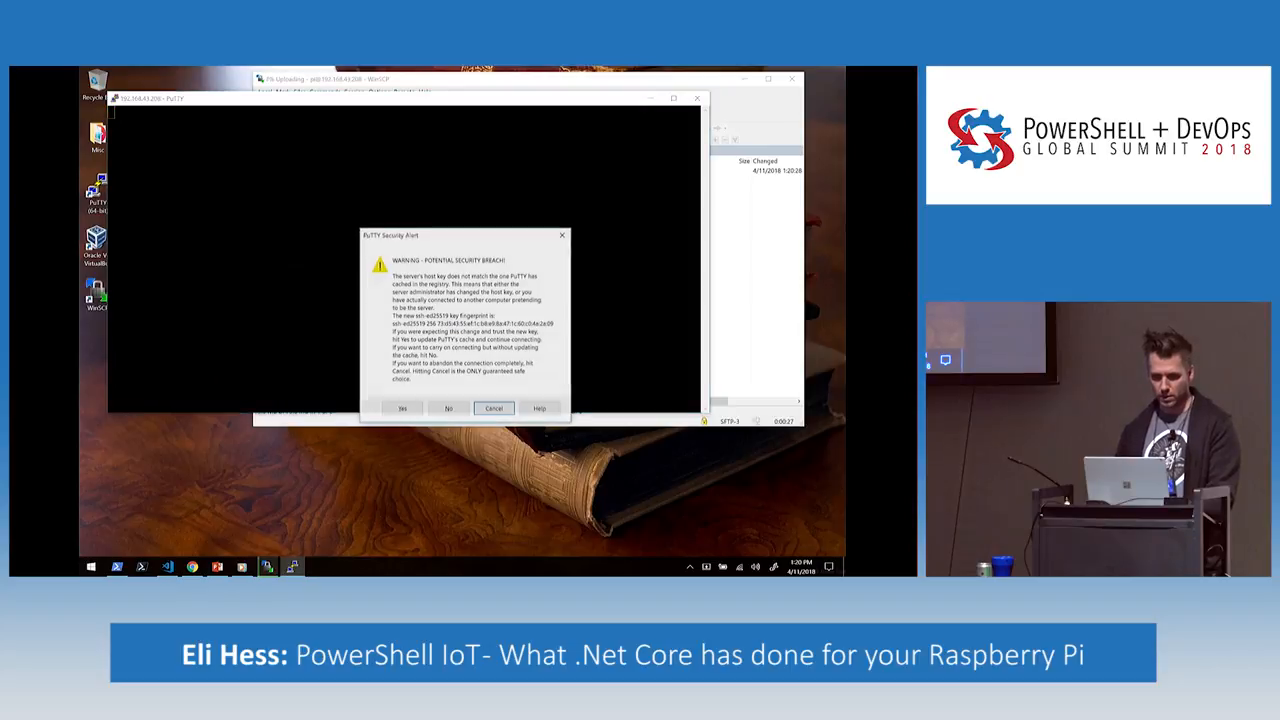
{"action": "key", "text": "y"}
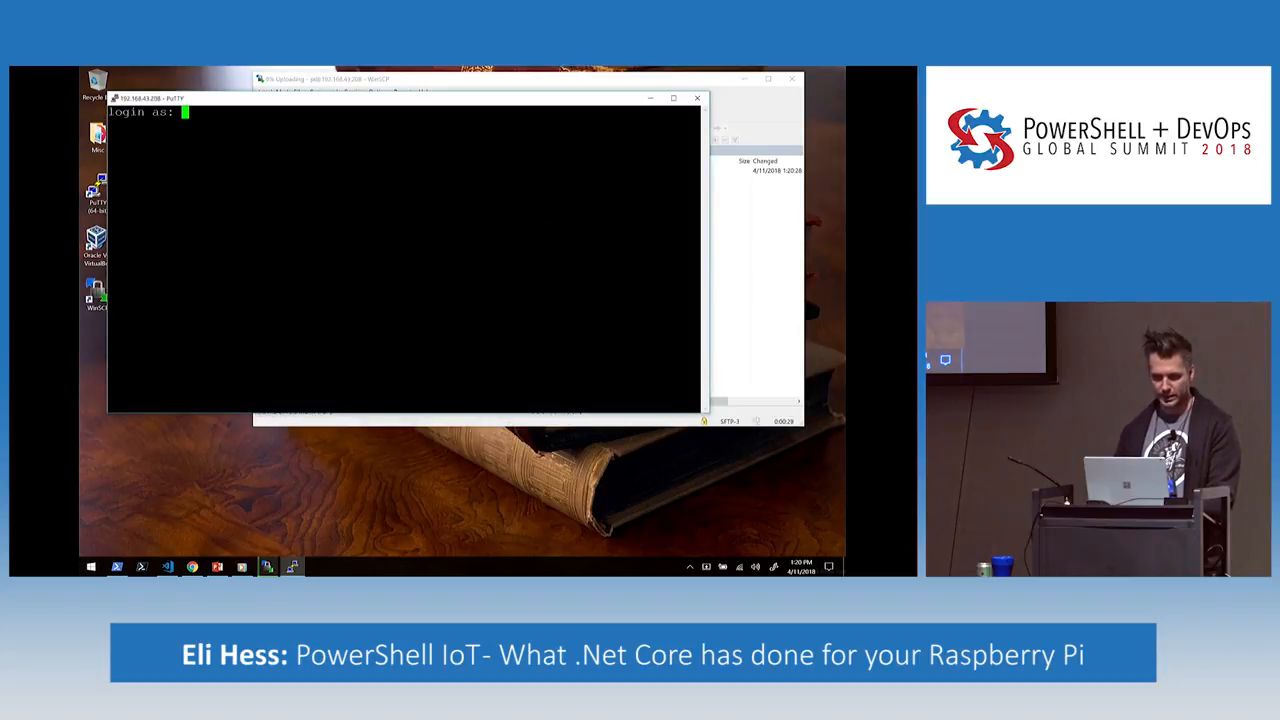
{"action": "type", "text": "pi"}
{"action": "key", "text": "Return"}
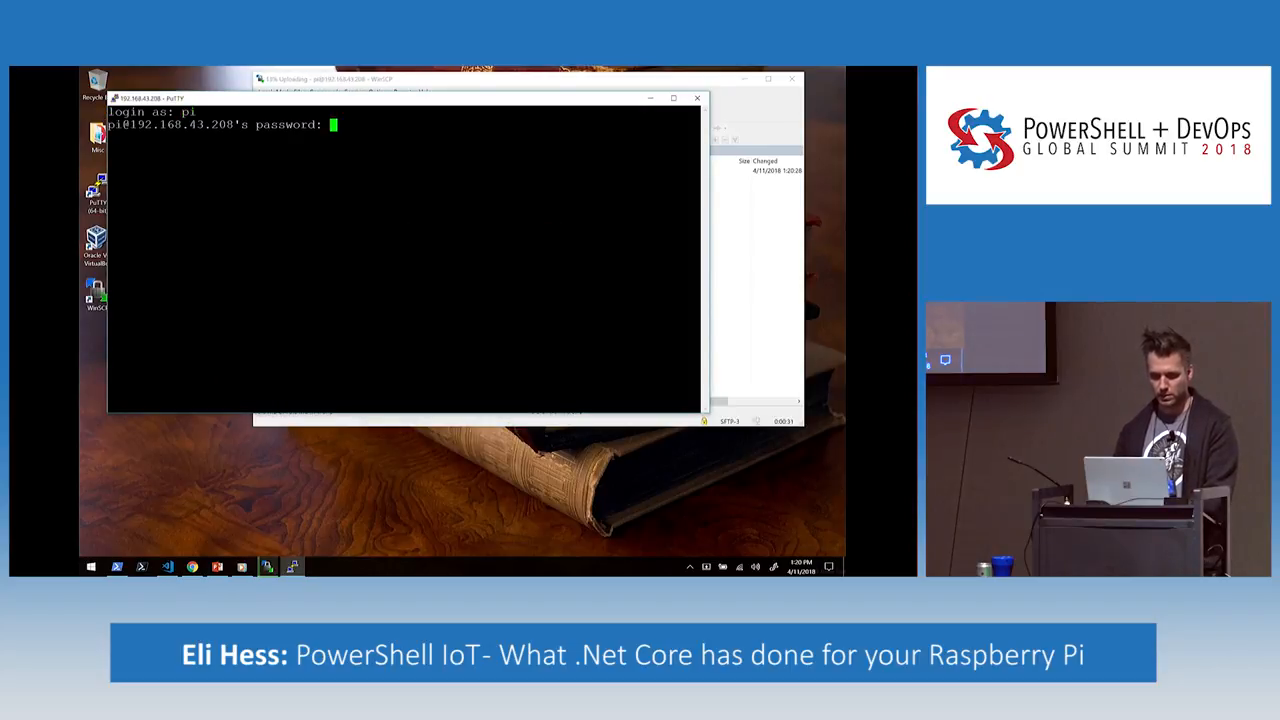
{"action": "key", "text": "Return"}
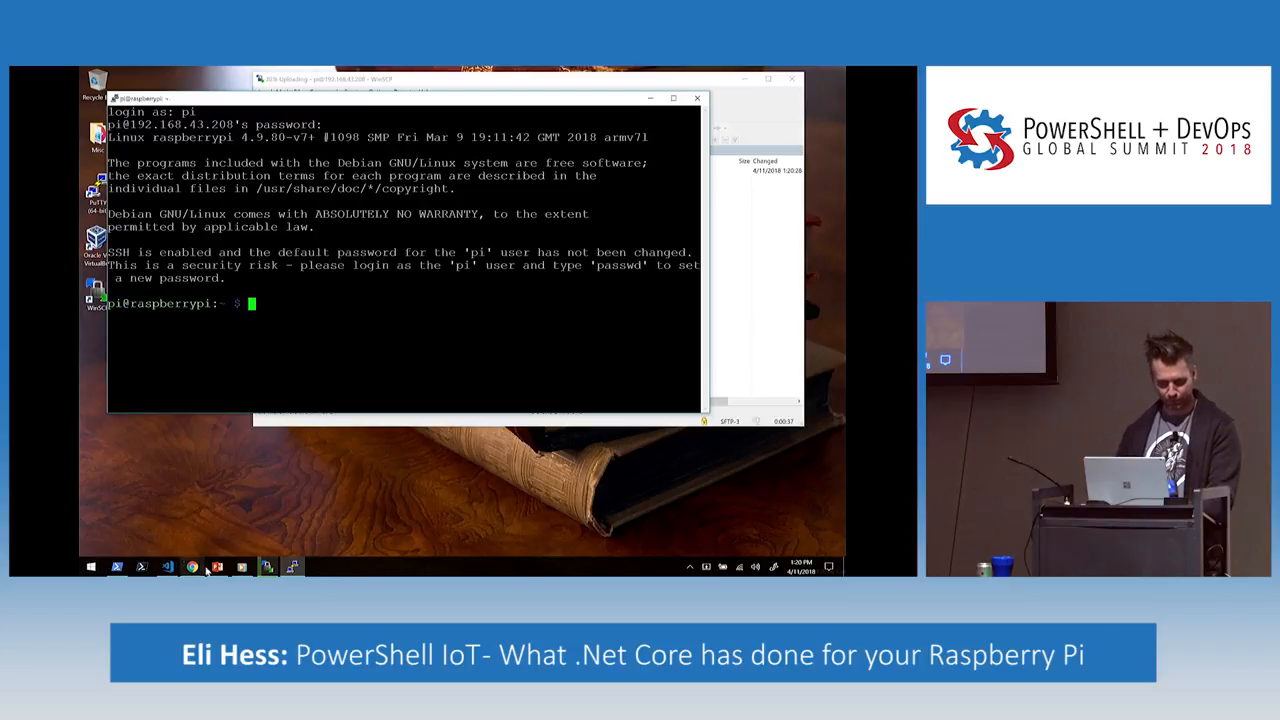
{"action": "left_click", "coordinate": [167, 567]}
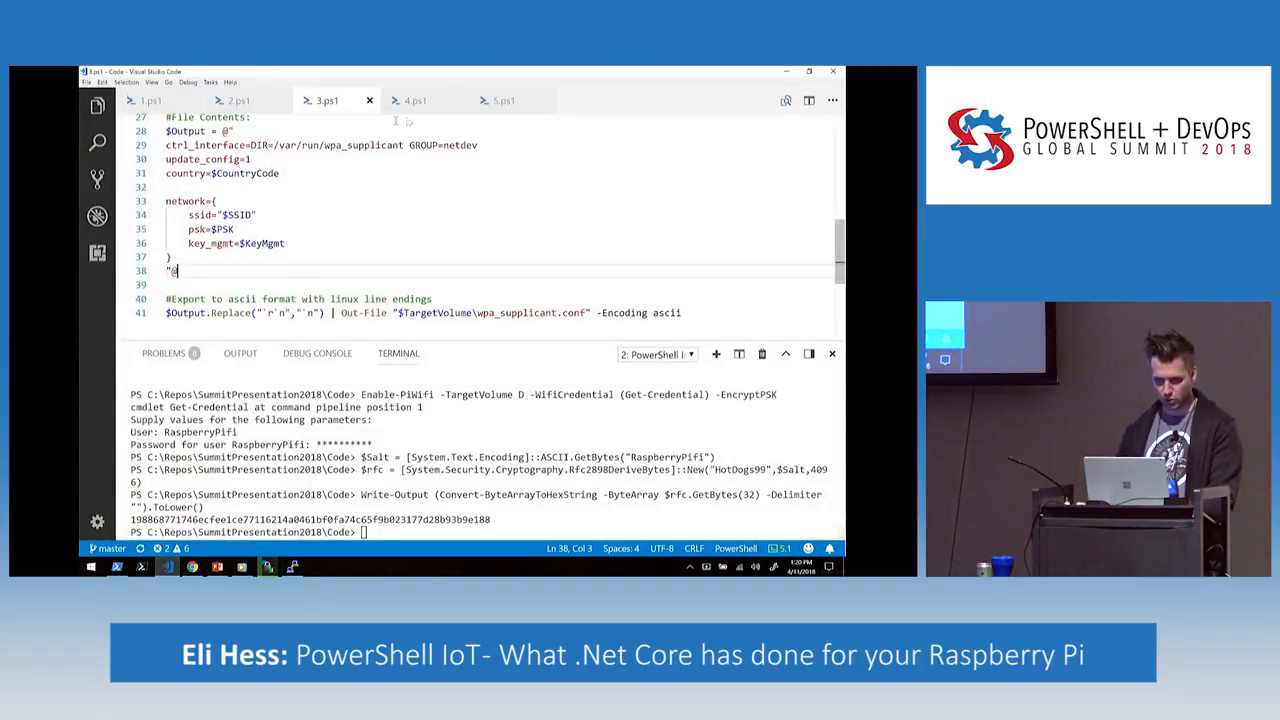
{"action": "scroll", "coordinate": [247, 213], "scroll_direction": "up", "scroll_amount": 3}
{"action": "scroll", "coordinate": [240, 210], "scroll_direction": "up", "scroll_amount": 3}
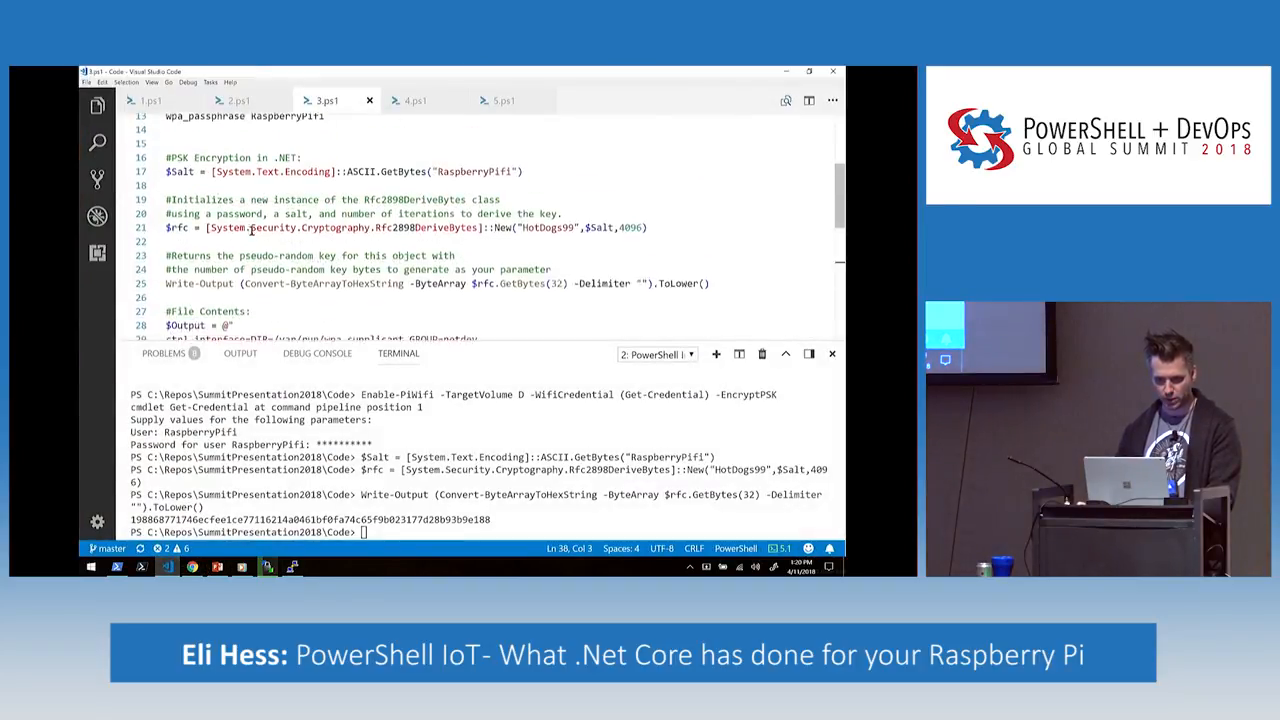
{"action": "scroll", "coordinate": [235, 200], "scroll_direction": "up", "scroll_amount": 2}
{"action": "left_click", "coordinate": [140, 144]}
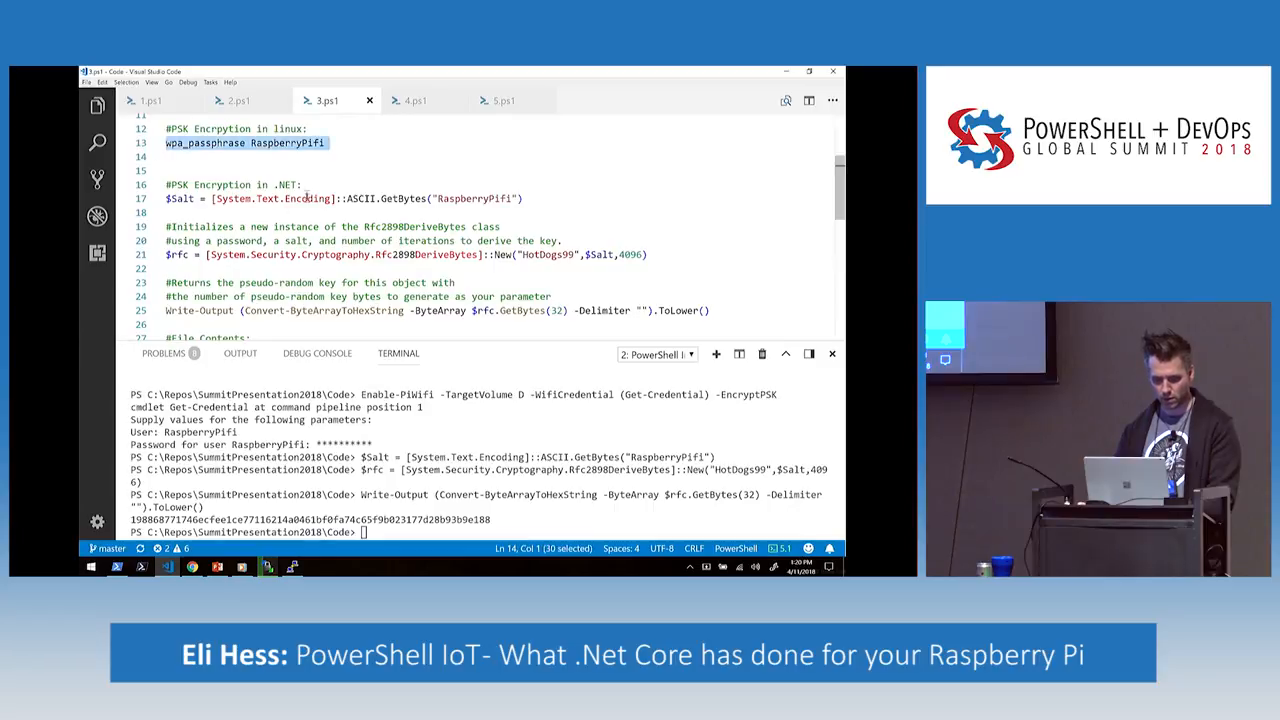
{"action": "key", "text": "ctrl+c"}
{"action": "left_click", "coordinate": [292, 567]}
{"action": "right_click", "coordinate": [400, 303]}
{"action": "key", "text": "Return"}
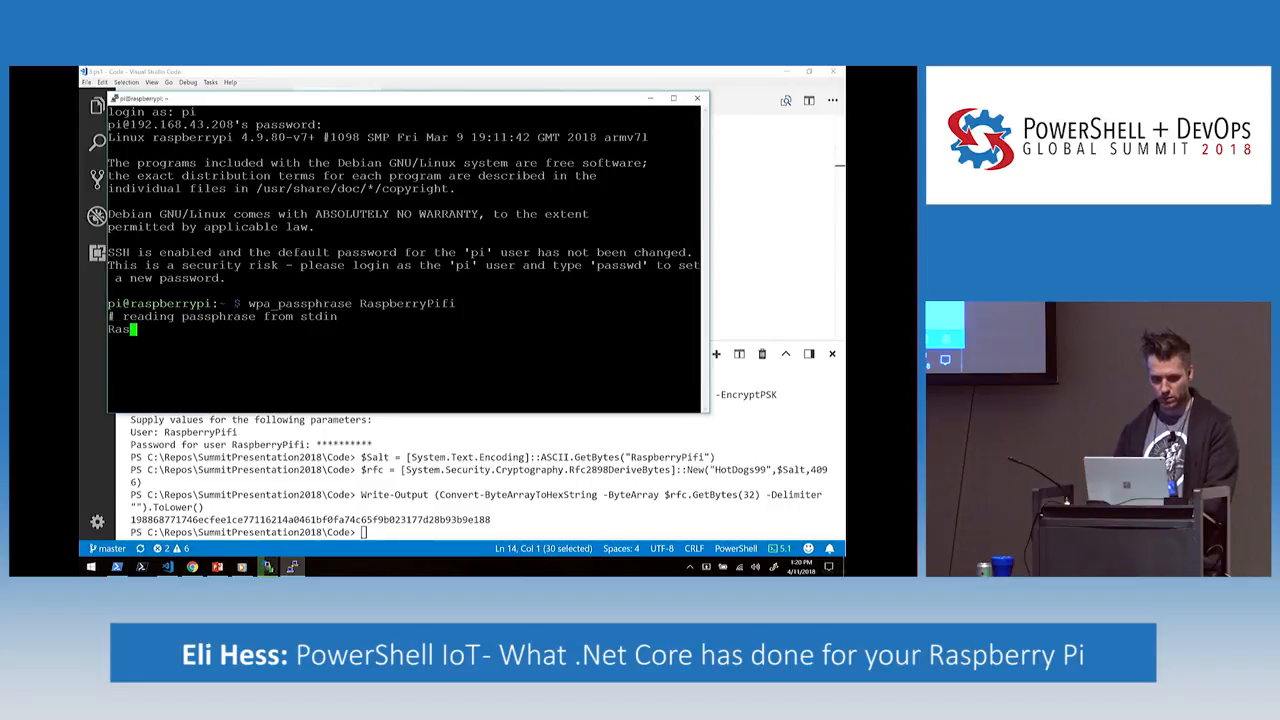
{"action": "key", "text": "BackSpace"}
{"action": "key", "text": "BackSpace"}
{"action": "key", "text": "BackSpace"}
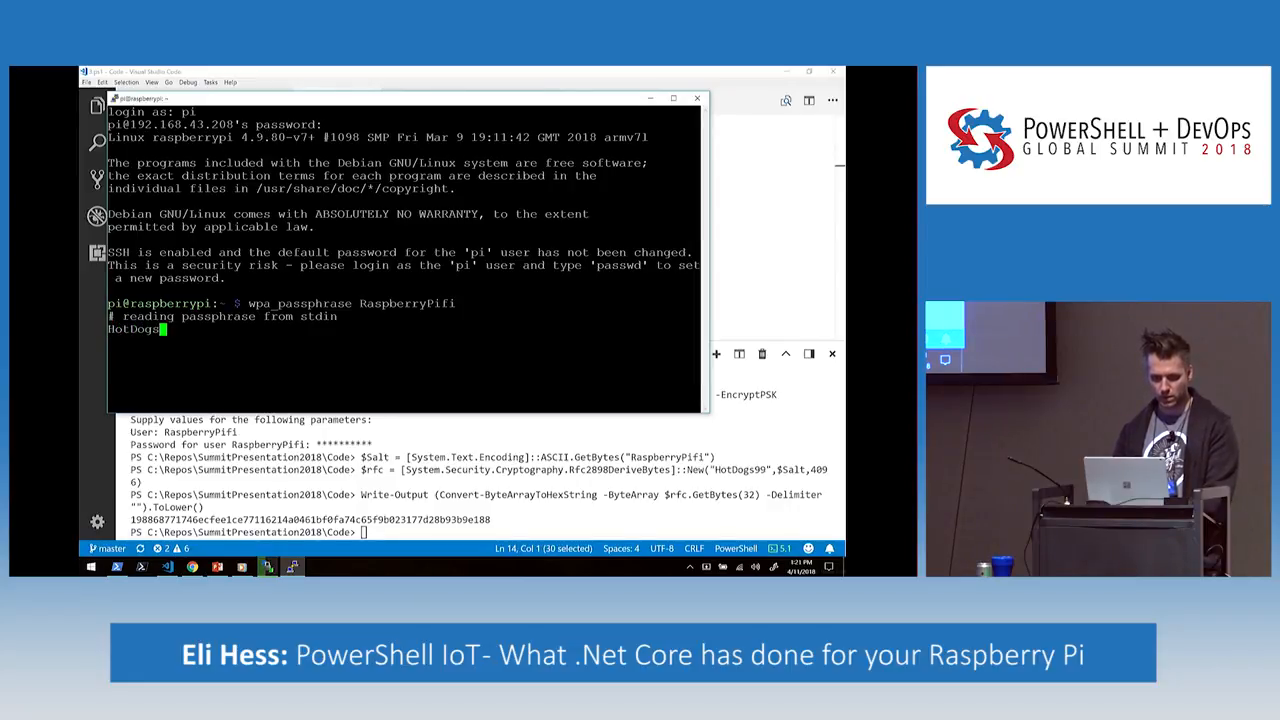
{"action": "key", "text": "Return"}
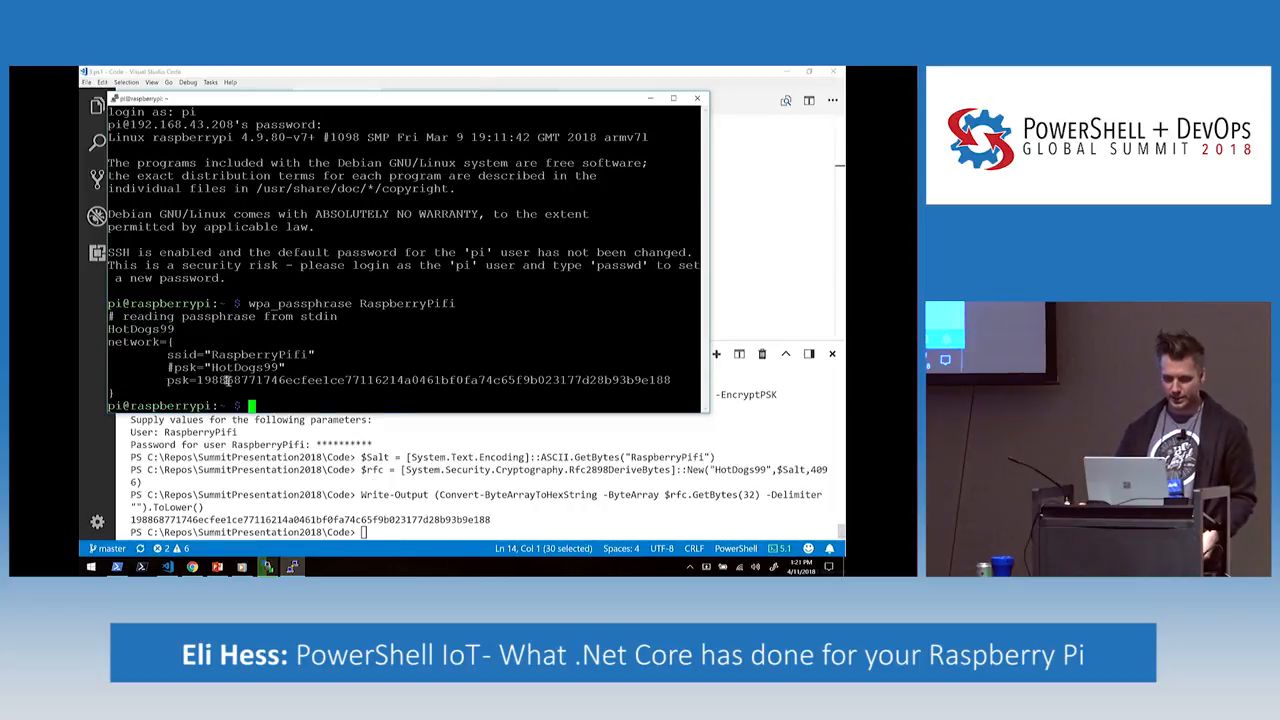
{"action": "left_click_drag", "start_coordinate": [195, 380], "coordinate": [558, 397]}
{"action": "left_click", "coordinate": [558, 397]}
{"action": "left_click_drag", "start_coordinate": [195, 380], "coordinate": [670, 380]}
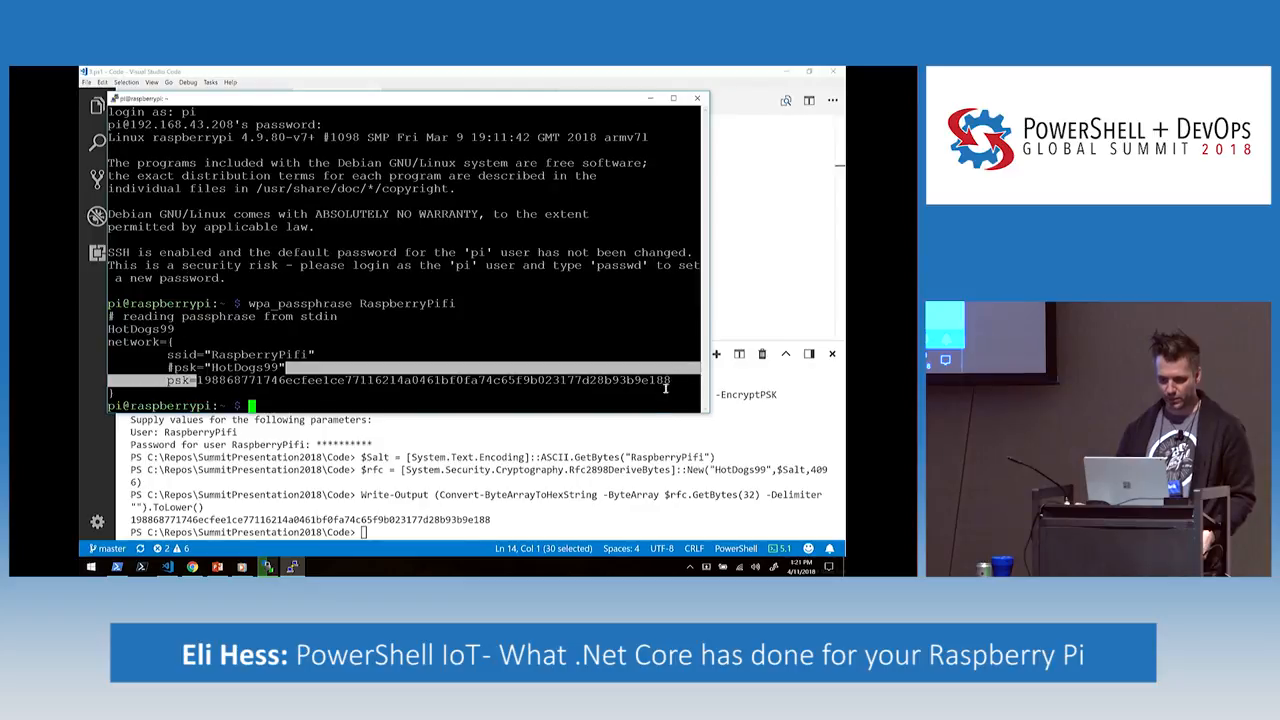
{"action": "left_click", "coordinate": [352, 476]}
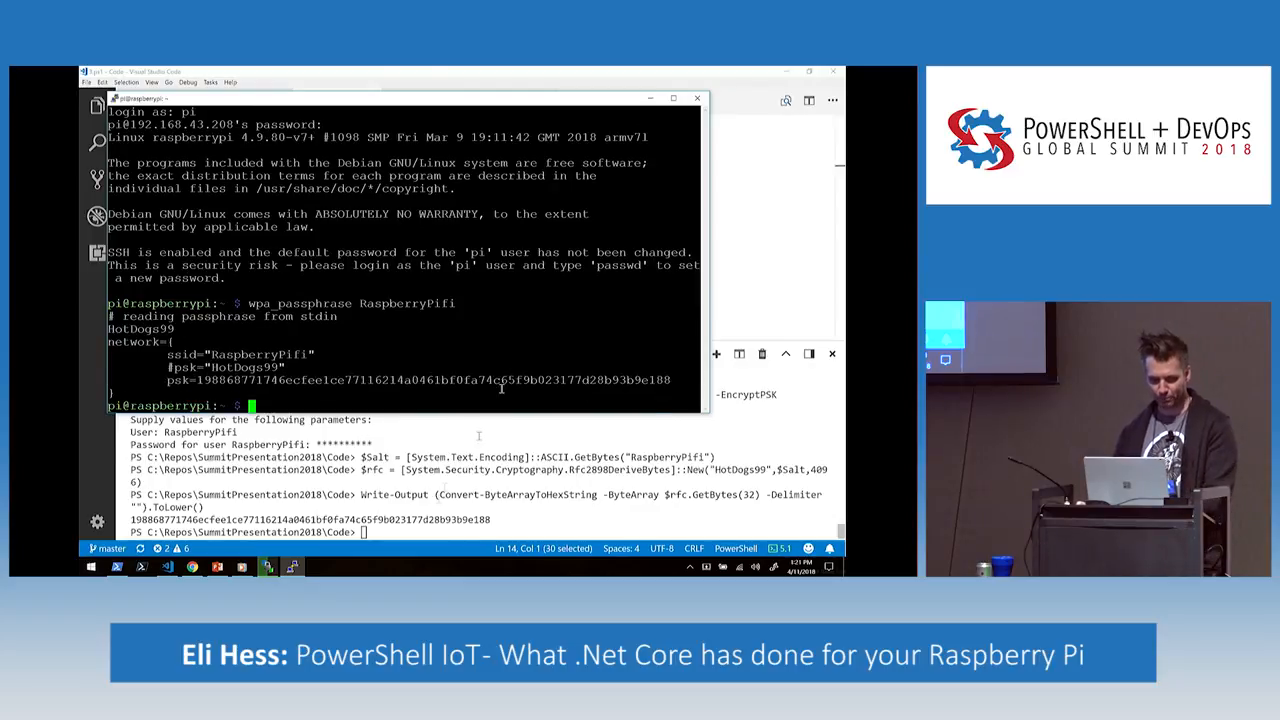
Step: Check the WinSCP upload progress and return to the PuTTY session
{"action": "left_click", "coordinate": [268, 567]}
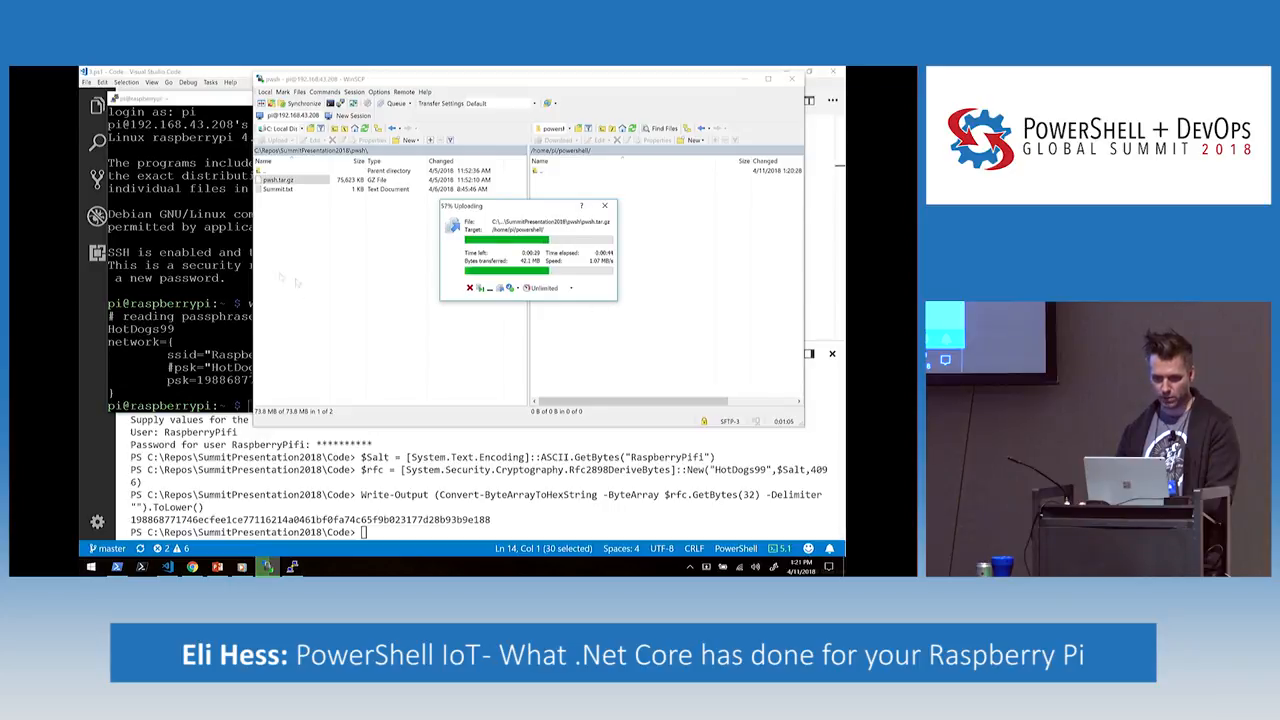
{"action": "left_click", "coordinate": [292, 567]}
Step: Copy 'sudo apt-get install libunwind8' from 1.ps1 and paste it into the Pi's PuTTY shell
{"action": "left_click", "coordinate": [199, 70]}
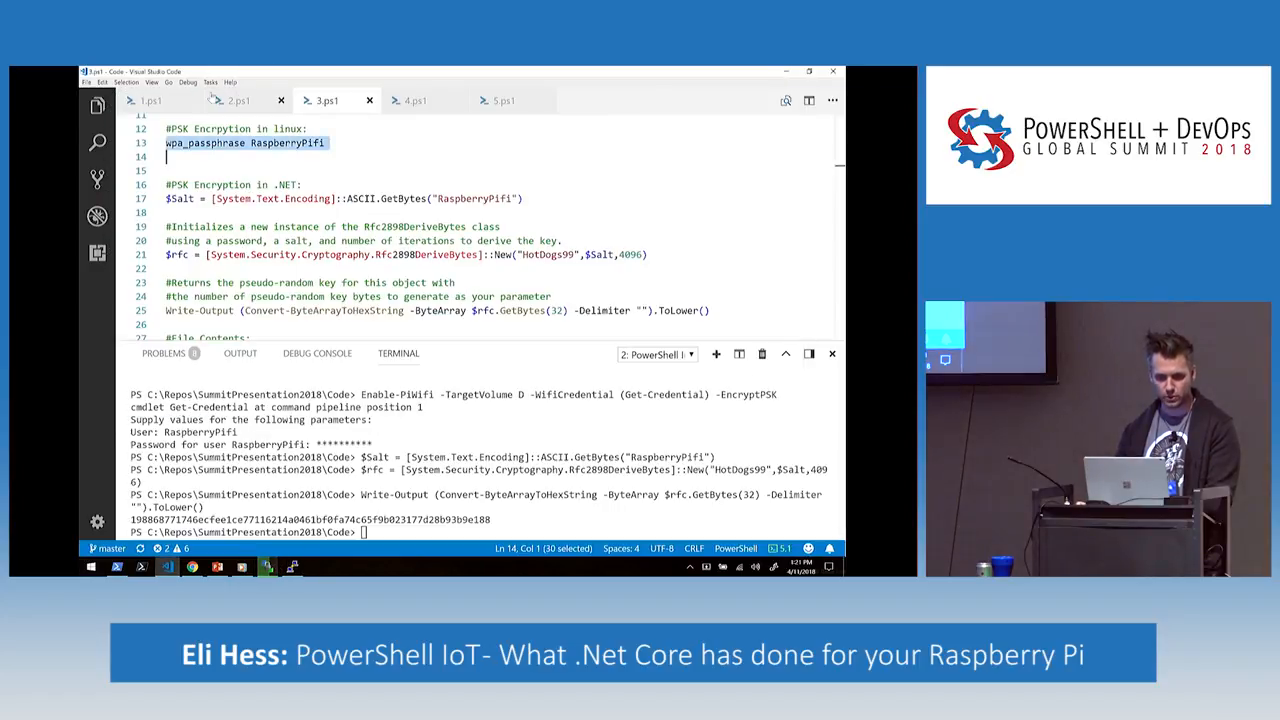
{"action": "left_click", "coordinate": [177, 104]}
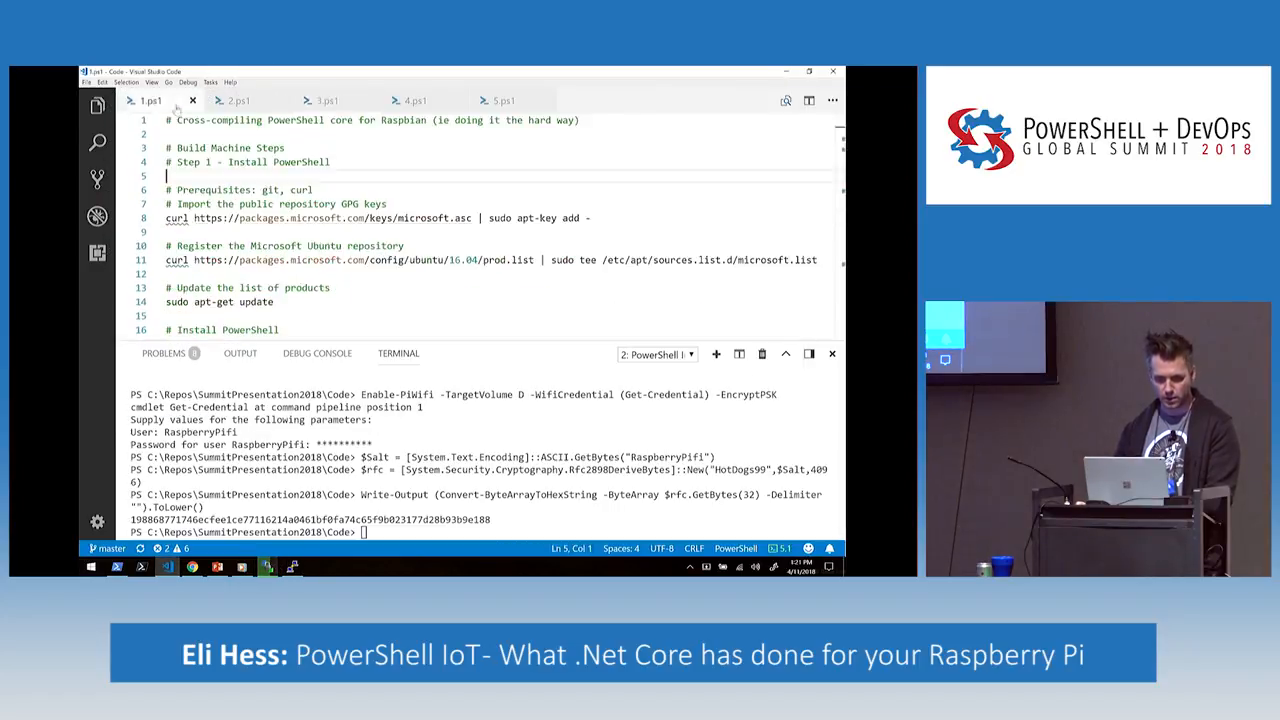
{"action": "scroll", "coordinate": [214, 287], "scroll_direction": "down", "scroll_amount": 10}
{"action": "scroll", "coordinate": [230, 260], "scroll_direction": "down", "scroll_amount": 5}
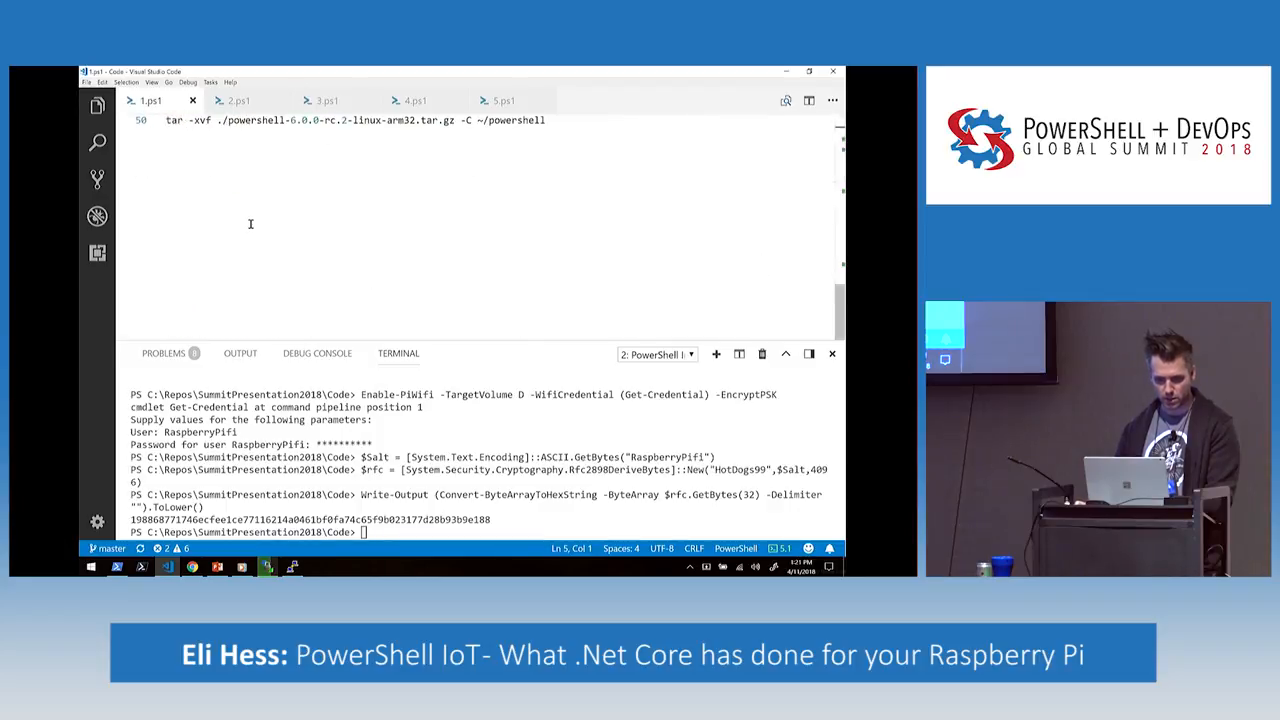
{"action": "scroll", "coordinate": [240, 233], "scroll_direction": "up", "scroll_amount": 3}
{"action": "scroll", "coordinate": [240, 233], "scroll_direction": "down", "scroll_amount": 1}
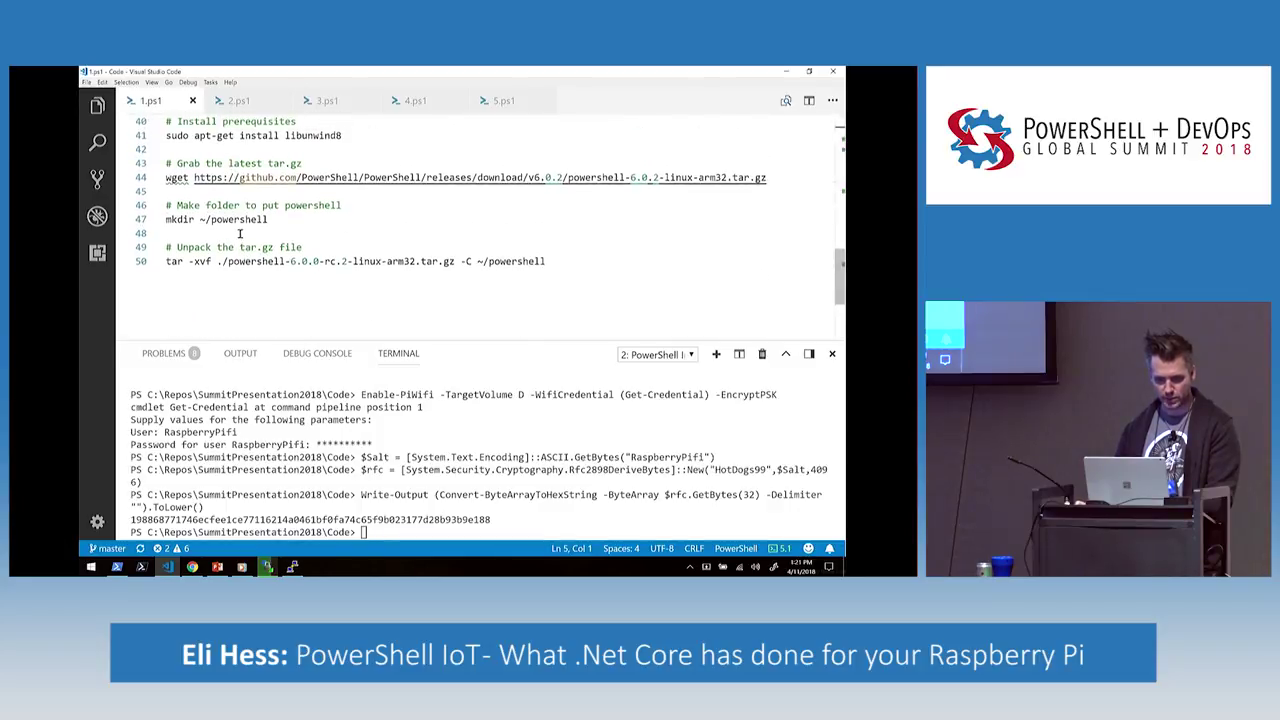
{"action": "left_click", "coordinate": [145, 141]}
{"action": "key", "text": "ctrl+c"}
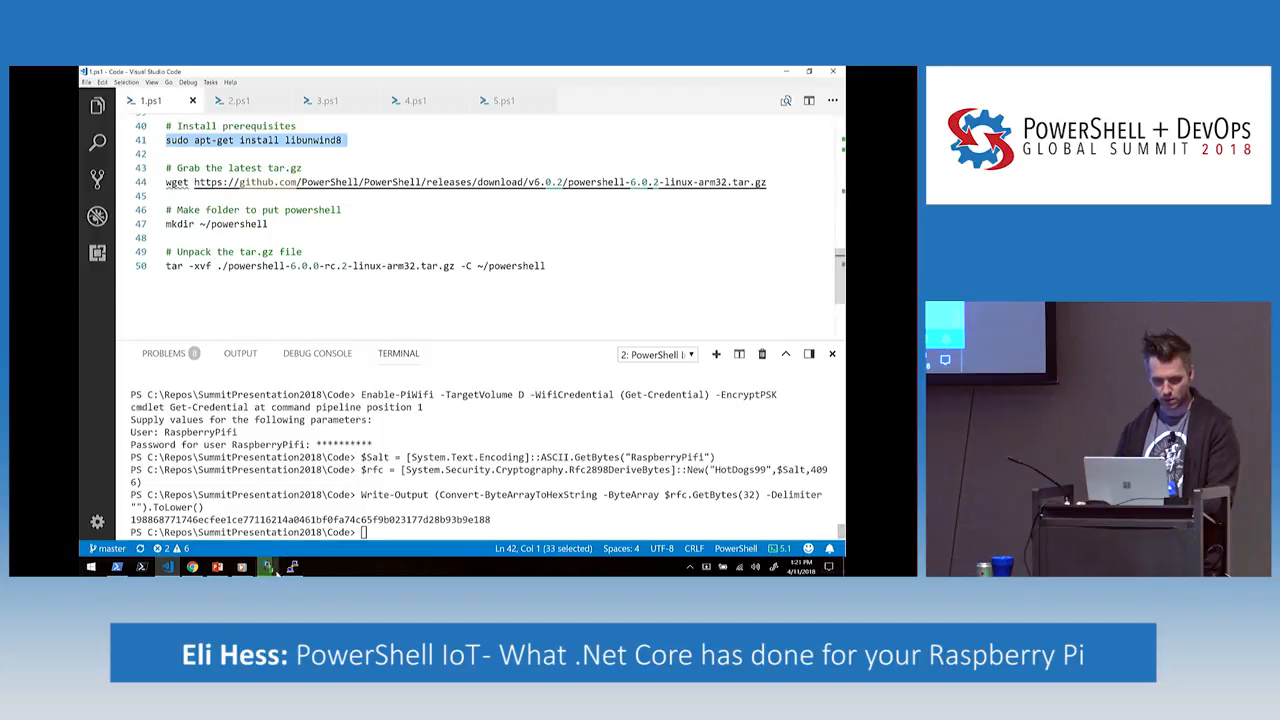
{"action": "key", "text": "alt+Tab"}
{"action": "right_click", "coordinate": [361, 321]}
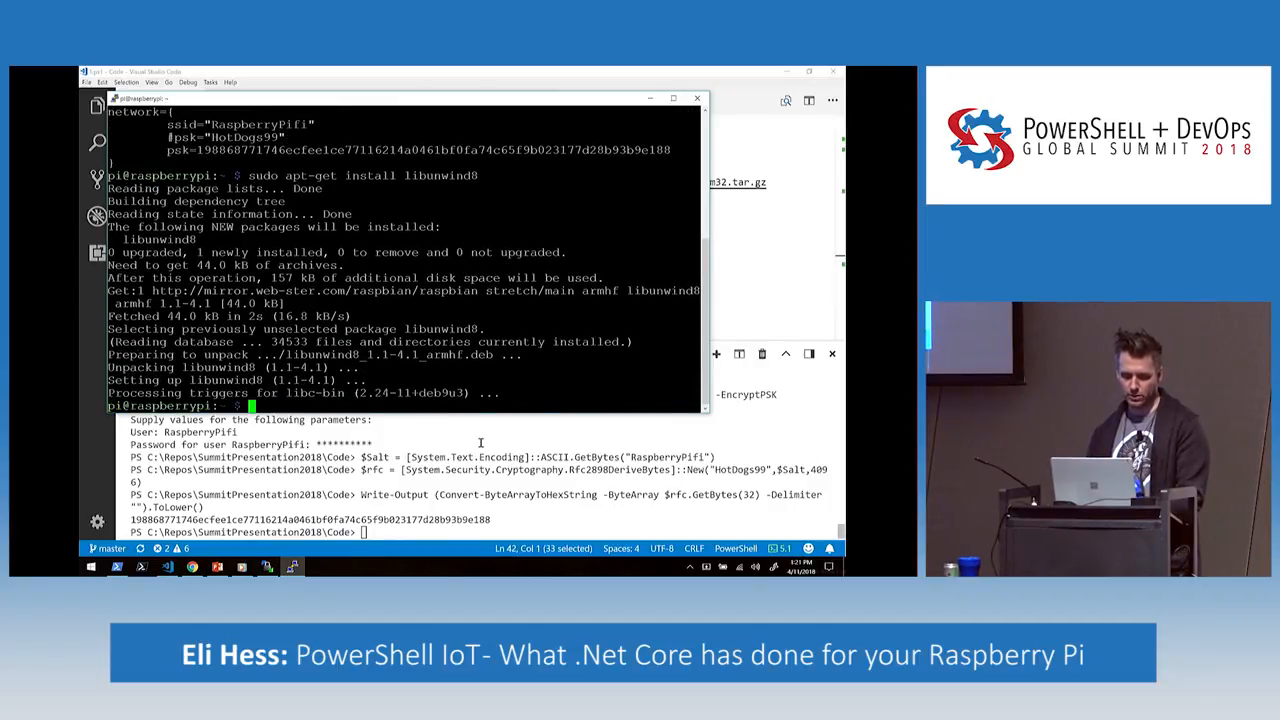
{"action": "type", "text": "cd powershell"}
Step: cd into powershell, list its files and extract ./pwsh.tar.gz with tar -xzvf
{"action": "key", "text": "Return"}
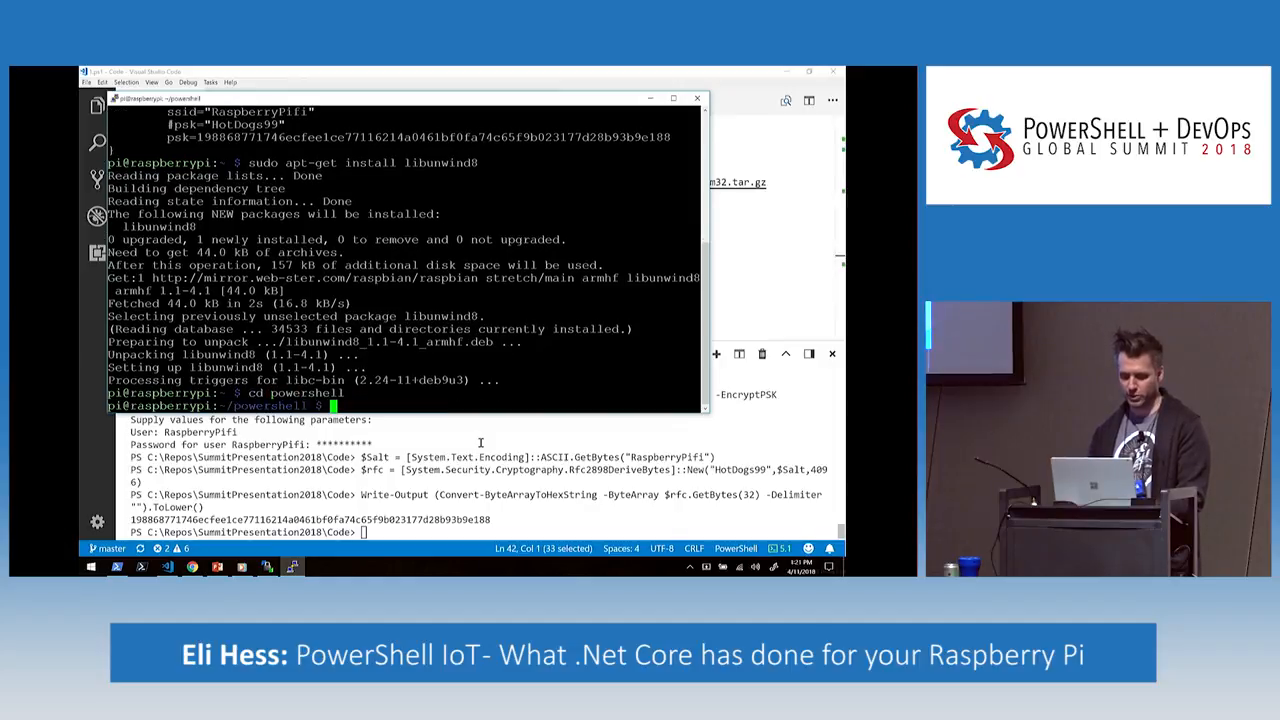
{"action": "type", "text": "sudo ./p"}
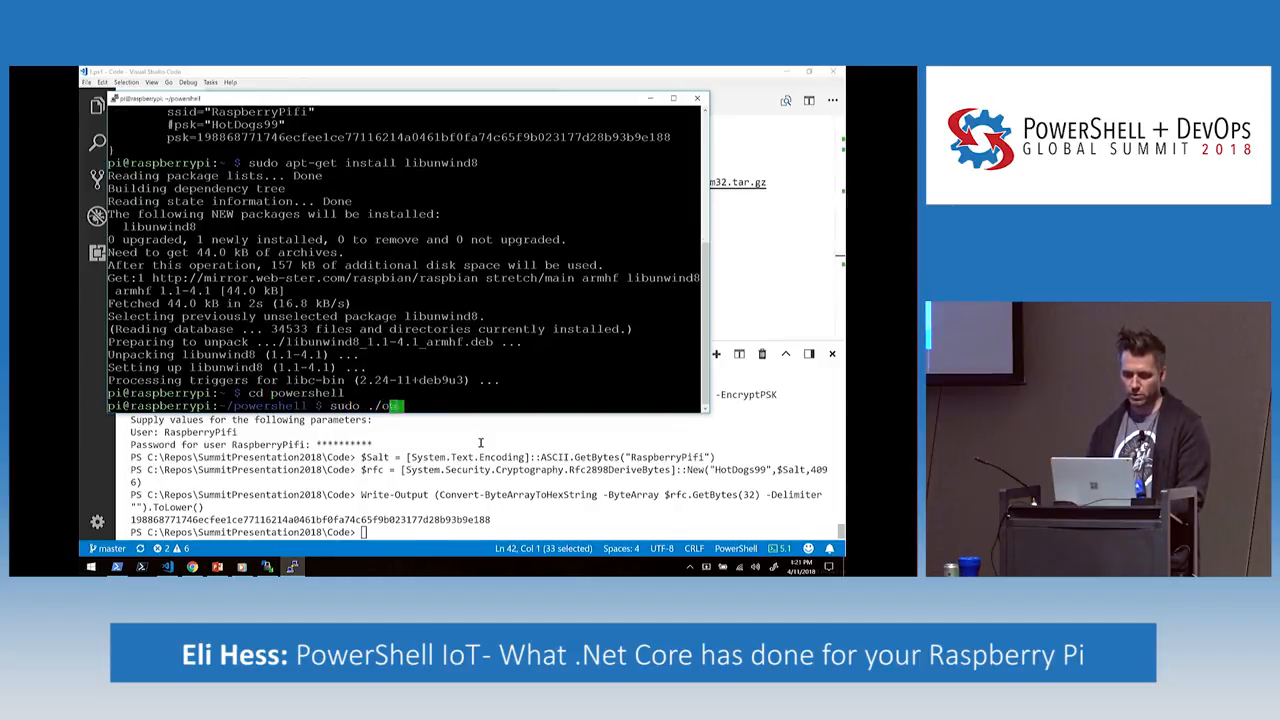
{"action": "type", "text": "wsh"}
{"action": "key", "text": "Return"}
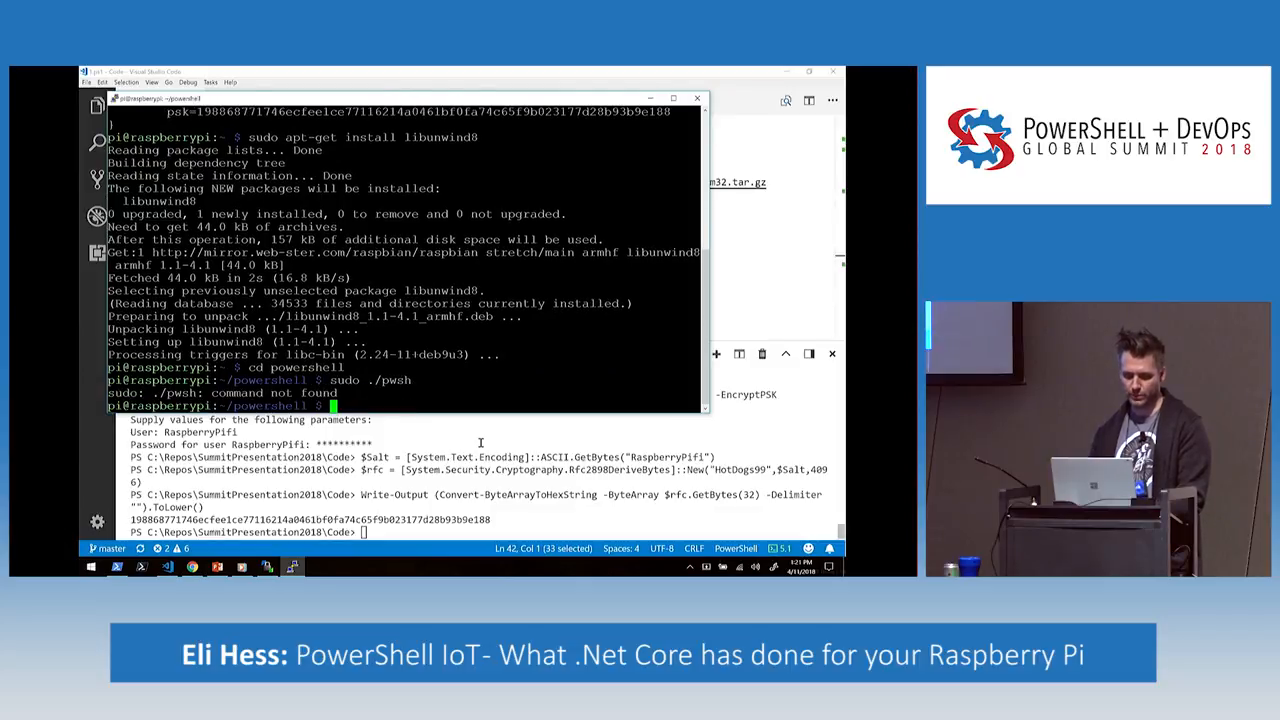
{"action": "type", "text": "ls"}
{"action": "key", "text": "Return"}
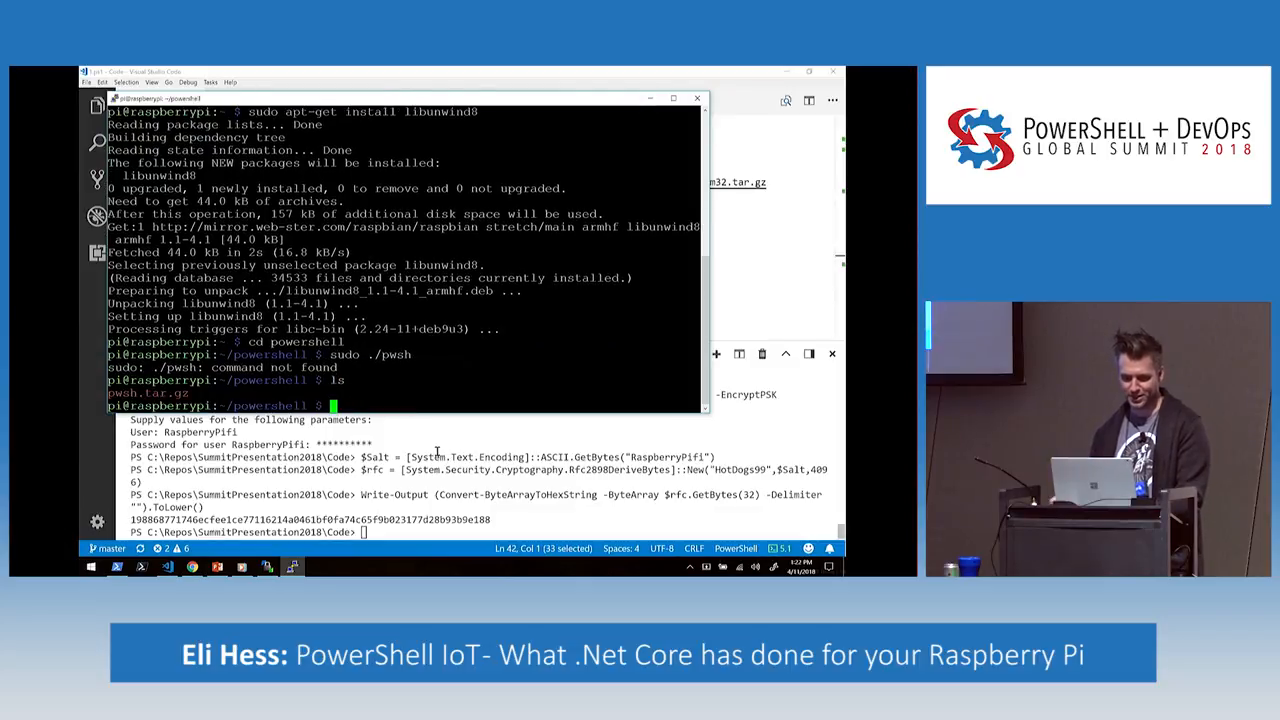
{"action": "type", "text": "tar"}
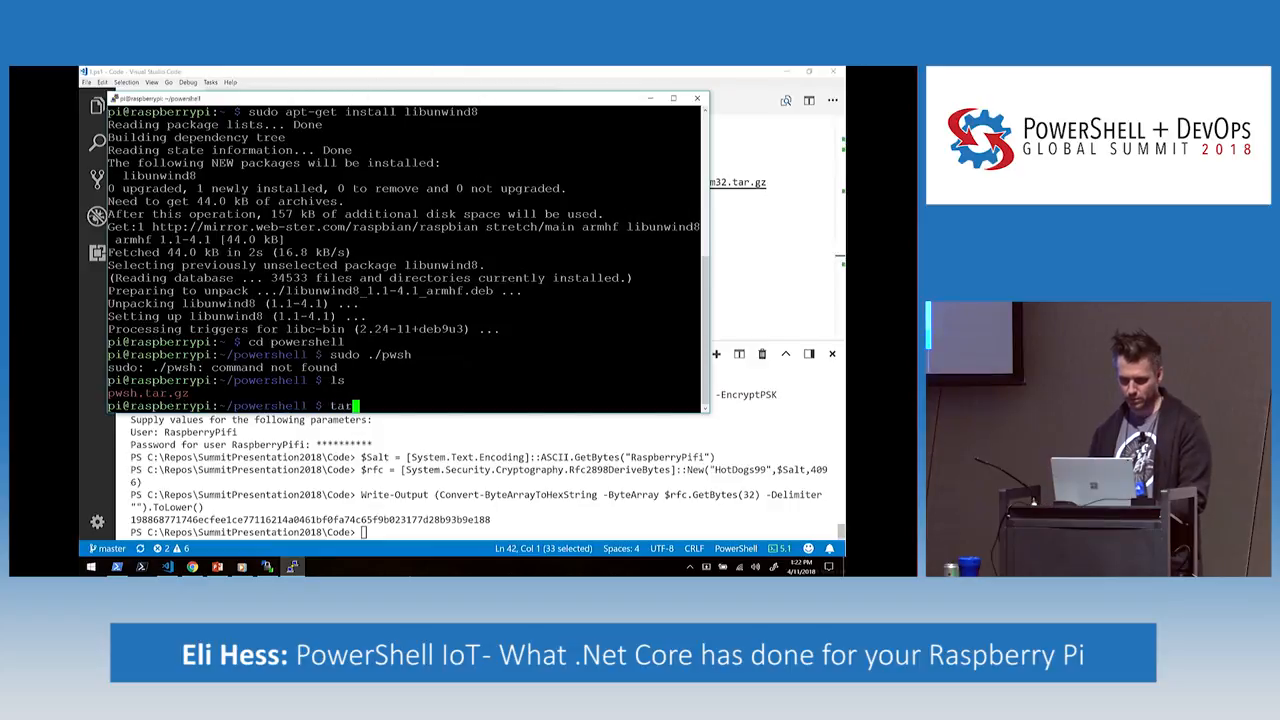
{"action": "type", "text": " -x"}
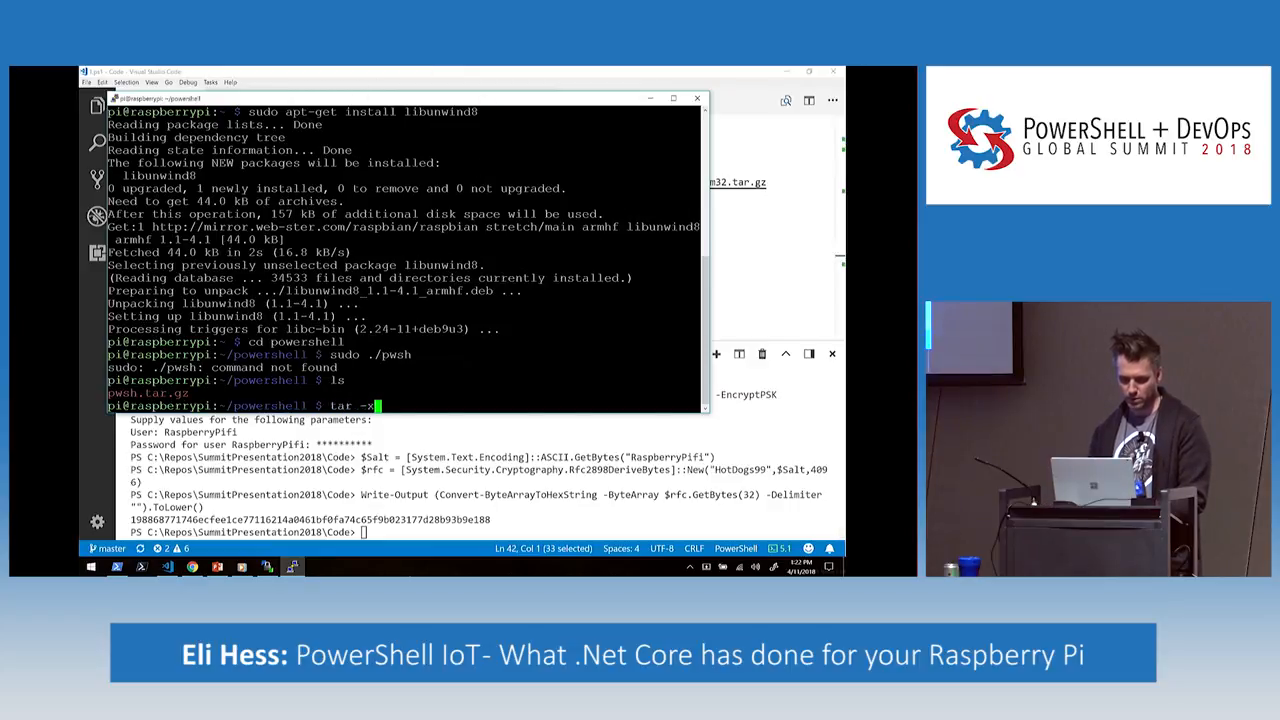
{"action": "type", "text": "zv"}
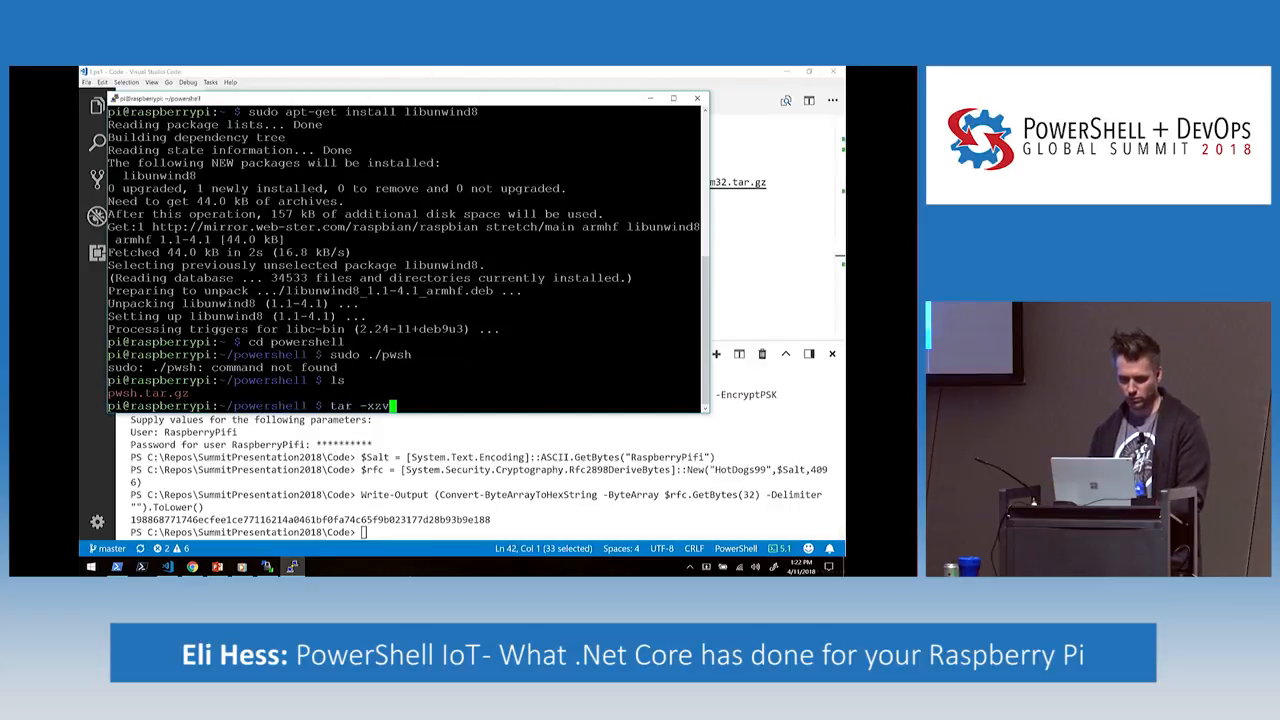
{"action": "type", "text": "f ./"}
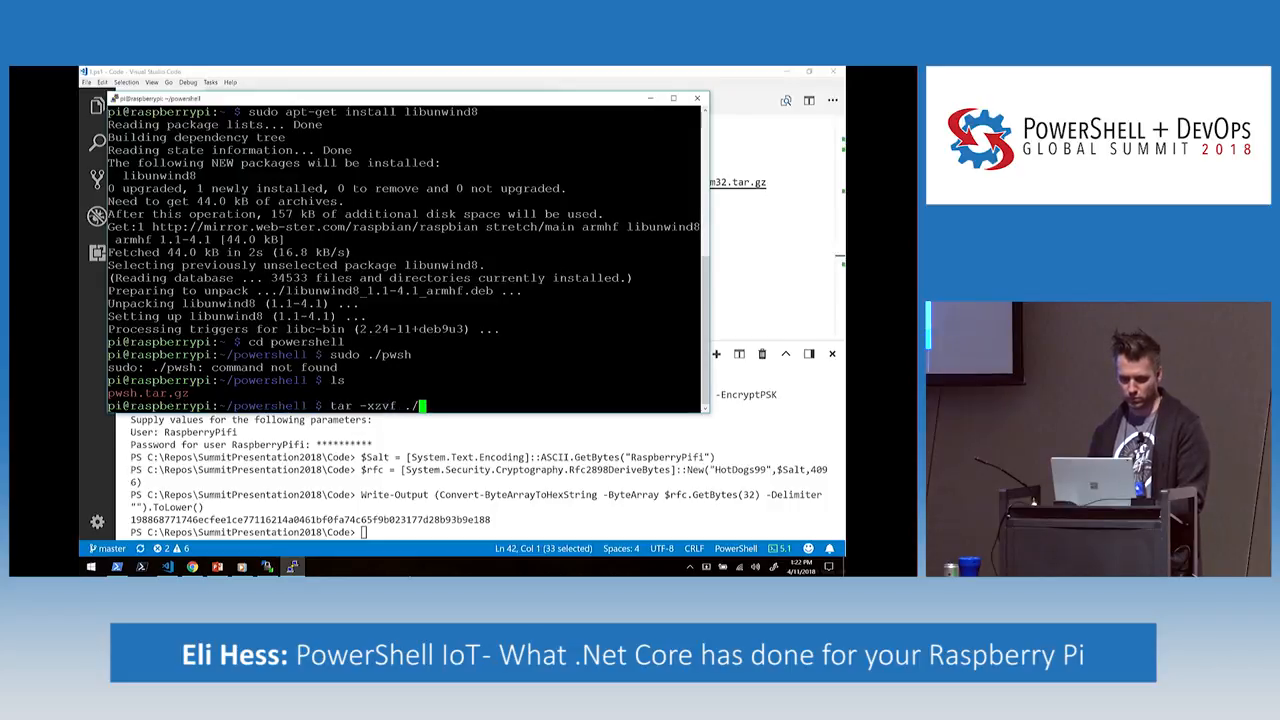
{"action": "type", "text": "pw"}
{"action": "key", "text": "Tab"}
{"action": "key", "text": "Return"}
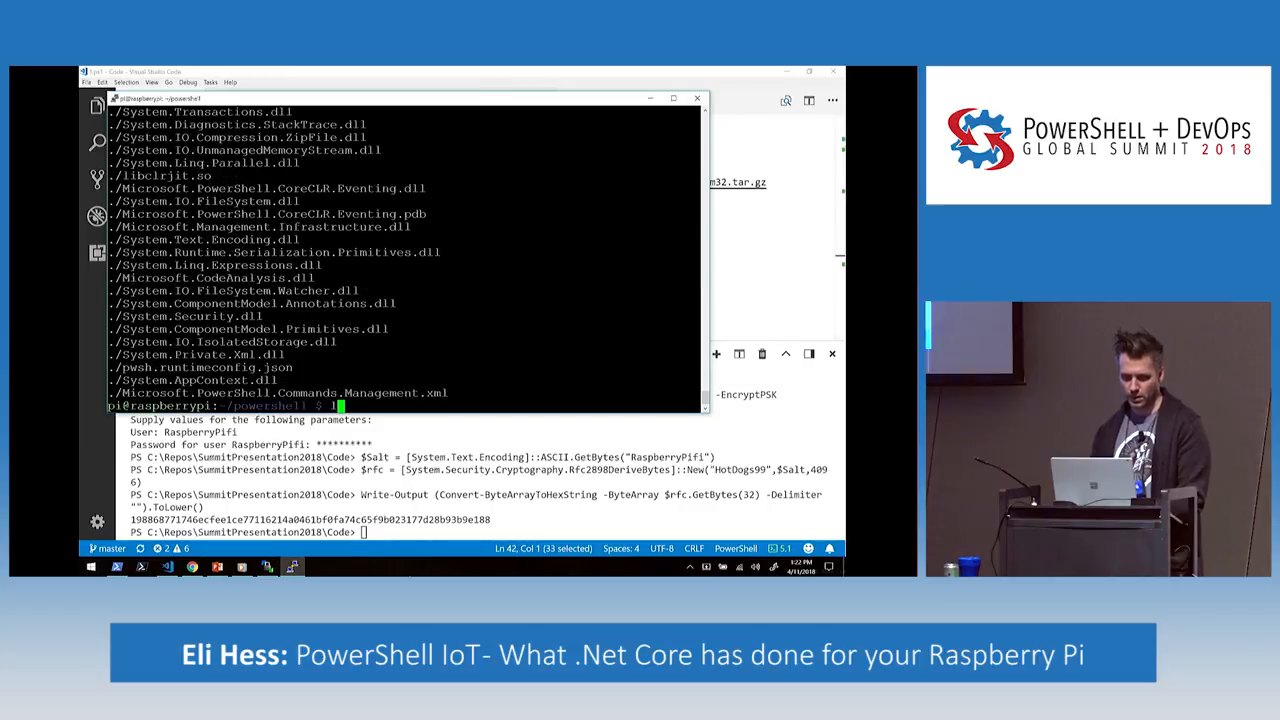
{"action": "type", "text": "ls"}
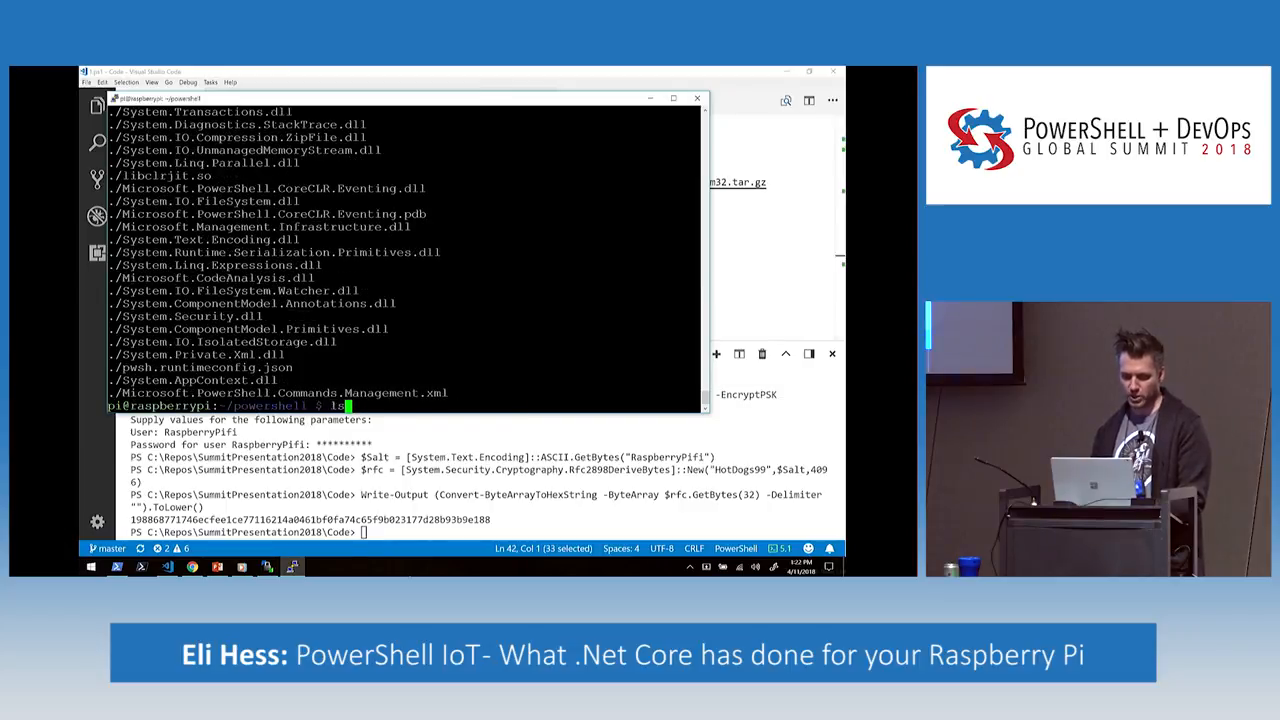
Step: Recall sudo ./pwsh and launch PowerShell as root on the Pi
{"action": "key", "text": "Up"}
{"action": "key", "text": "Return"}
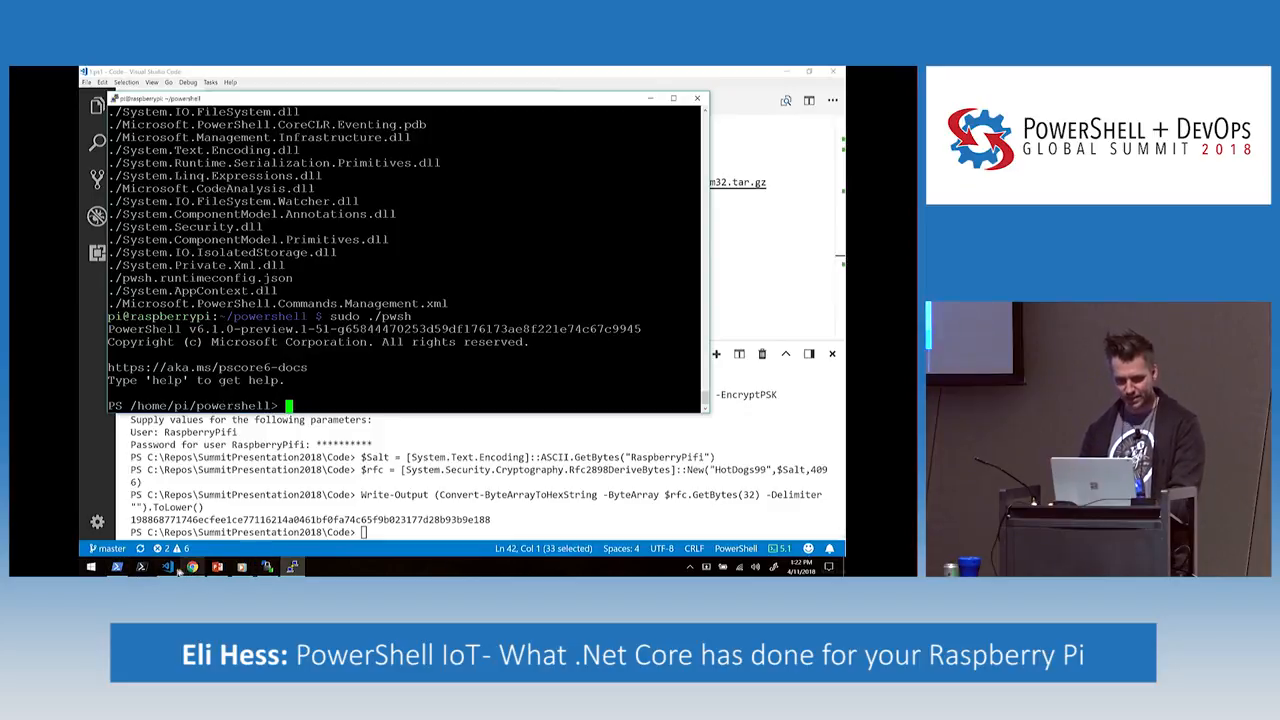
Step: Copy the Install-Module PoshberryPi line from 4.ps1 and paste it into the Pi's PuTTY prompt
{"action": "left_click", "coordinate": [168, 567]}
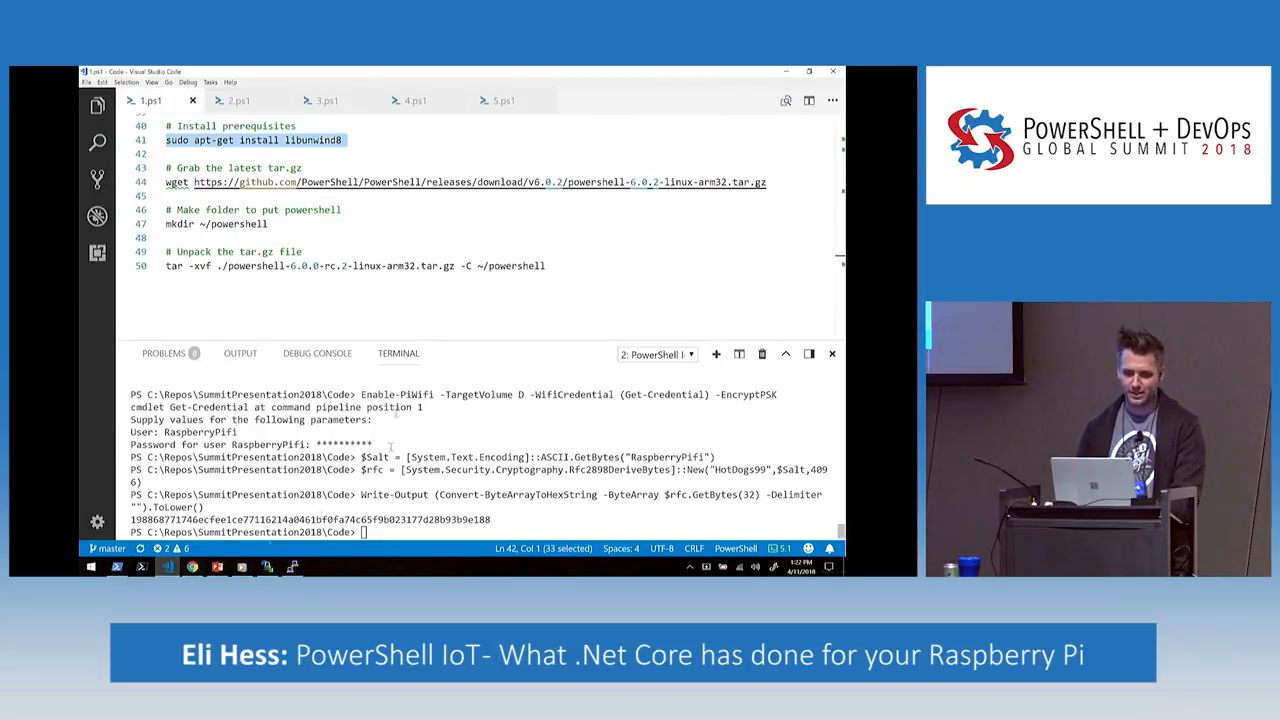
{"action": "left_click", "coordinate": [418, 100]}
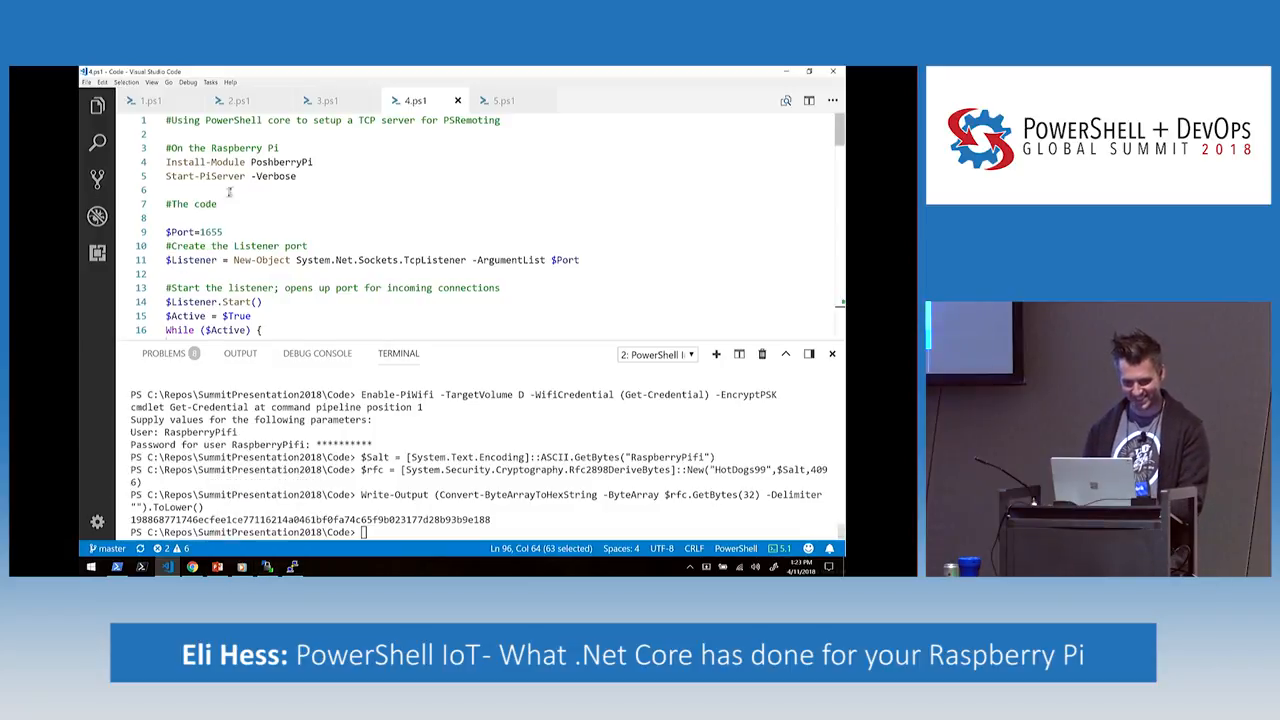
{"action": "mouse_move", "coordinate": [138, 176]}
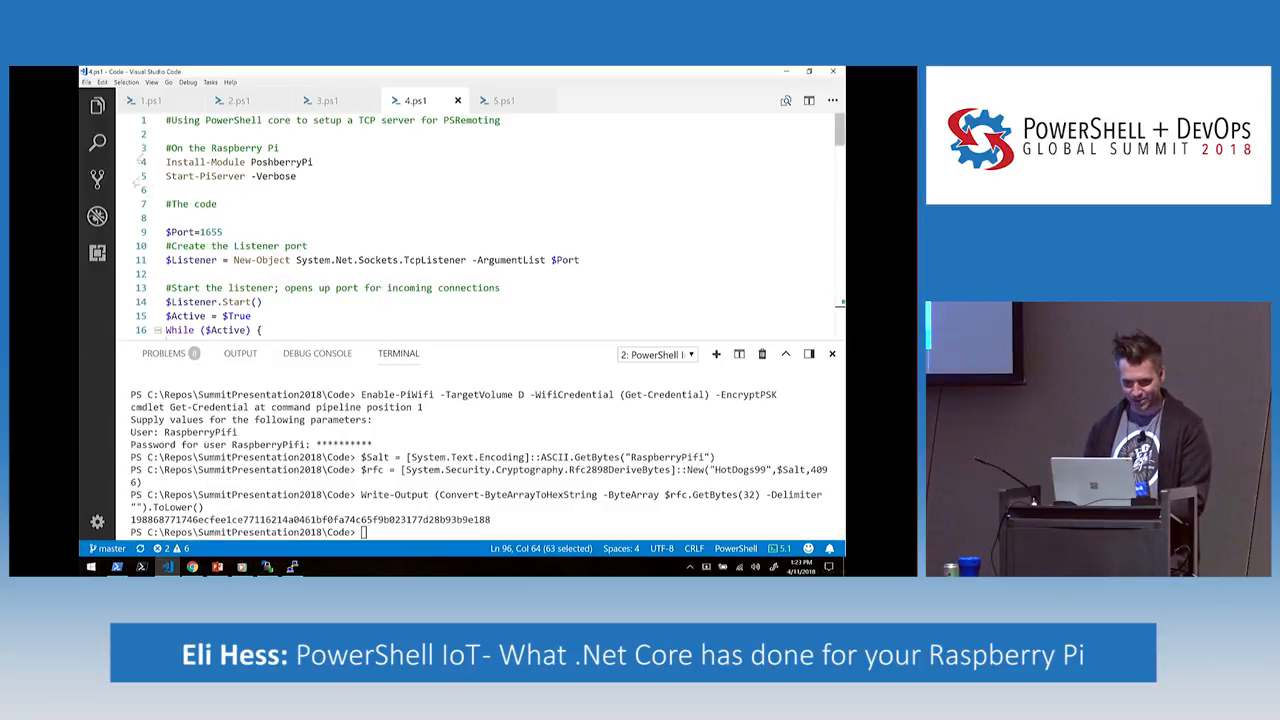
{"action": "left_click", "coordinate": [143, 162]}
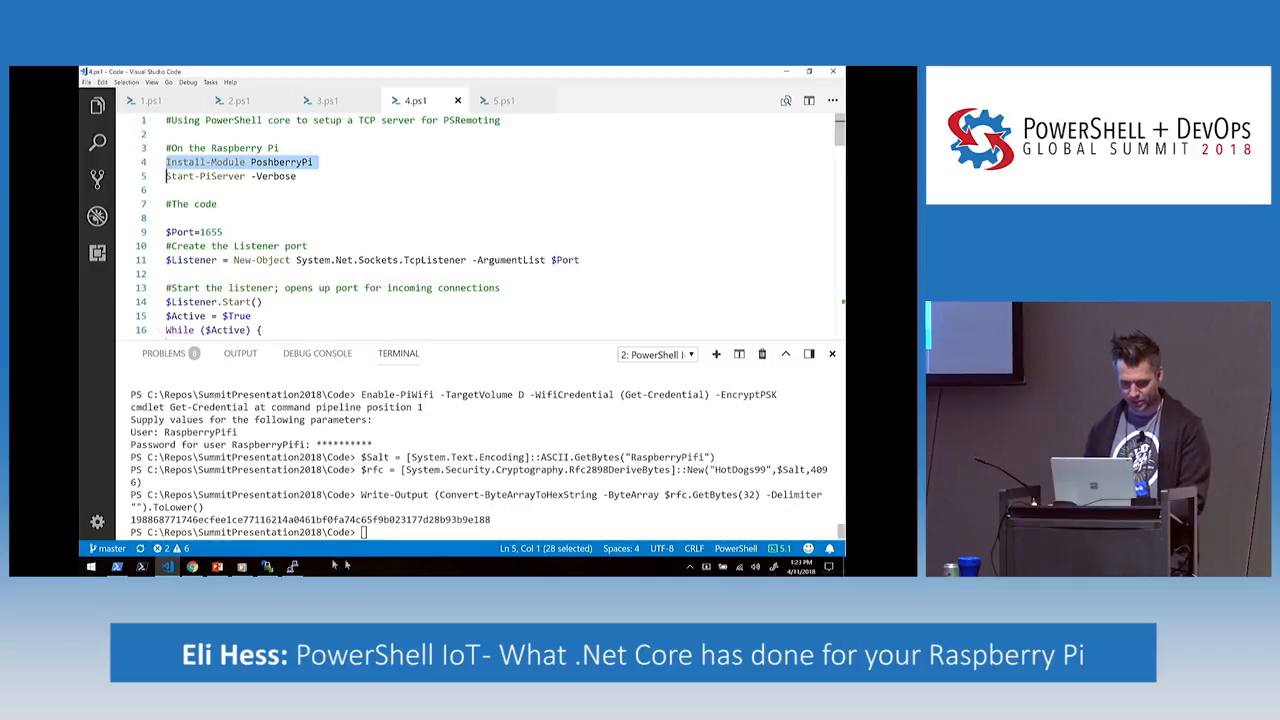
{"action": "left_click", "coordinate": [293, 567]}
{"action": "right_click", "coordinate": [380, 310]}
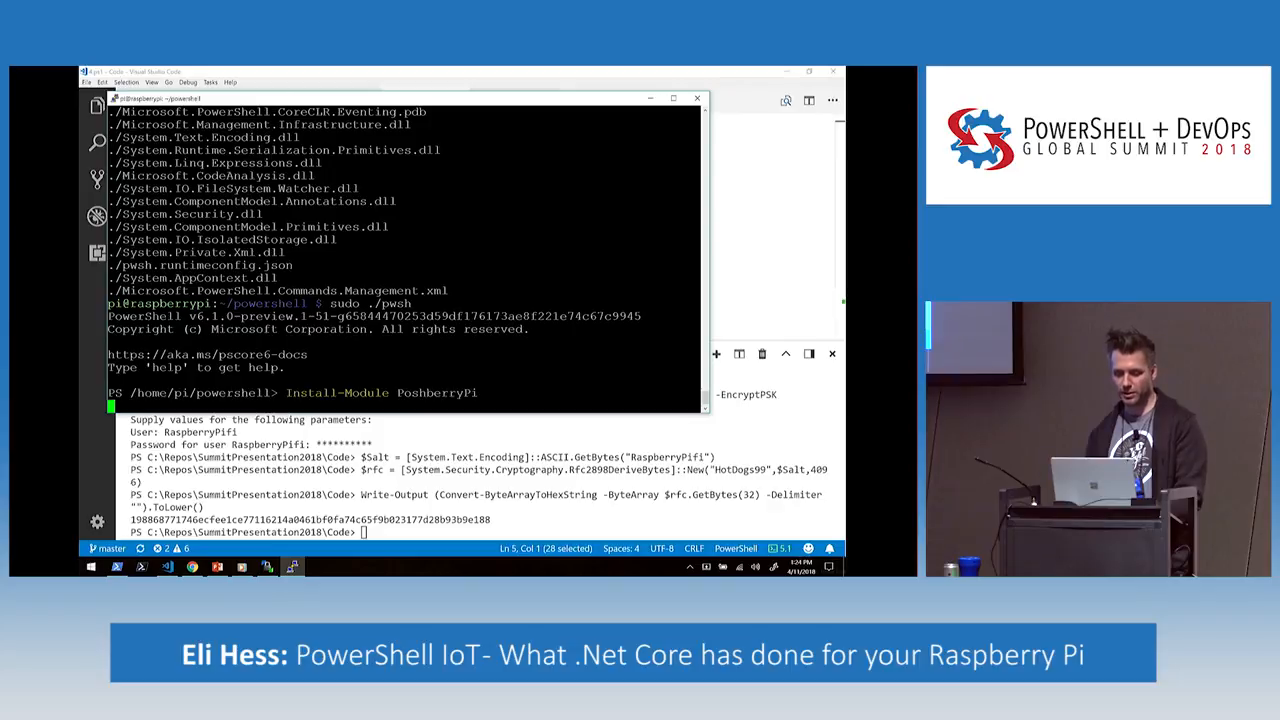
{"action": "type", "text": "y"}
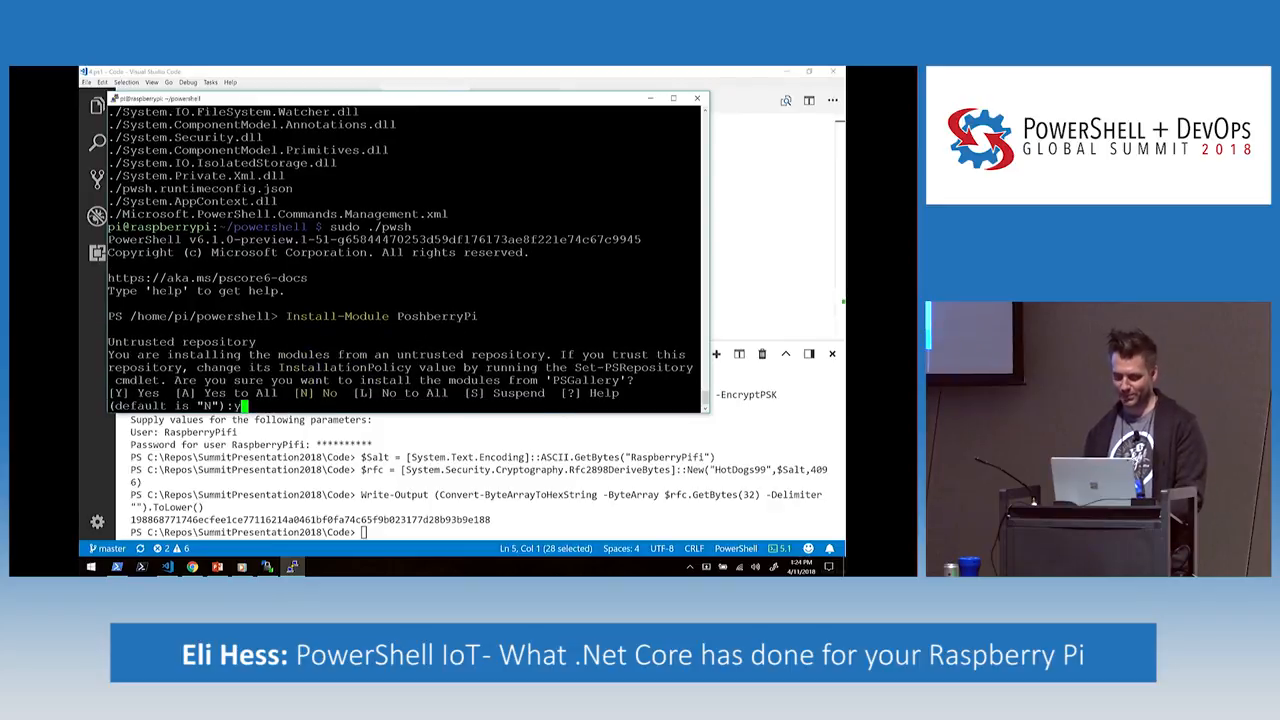
Step: Confirm installing PoshberryPi from the untrusted PSGallery repository with y
{"action": "key", "text": "Return"}
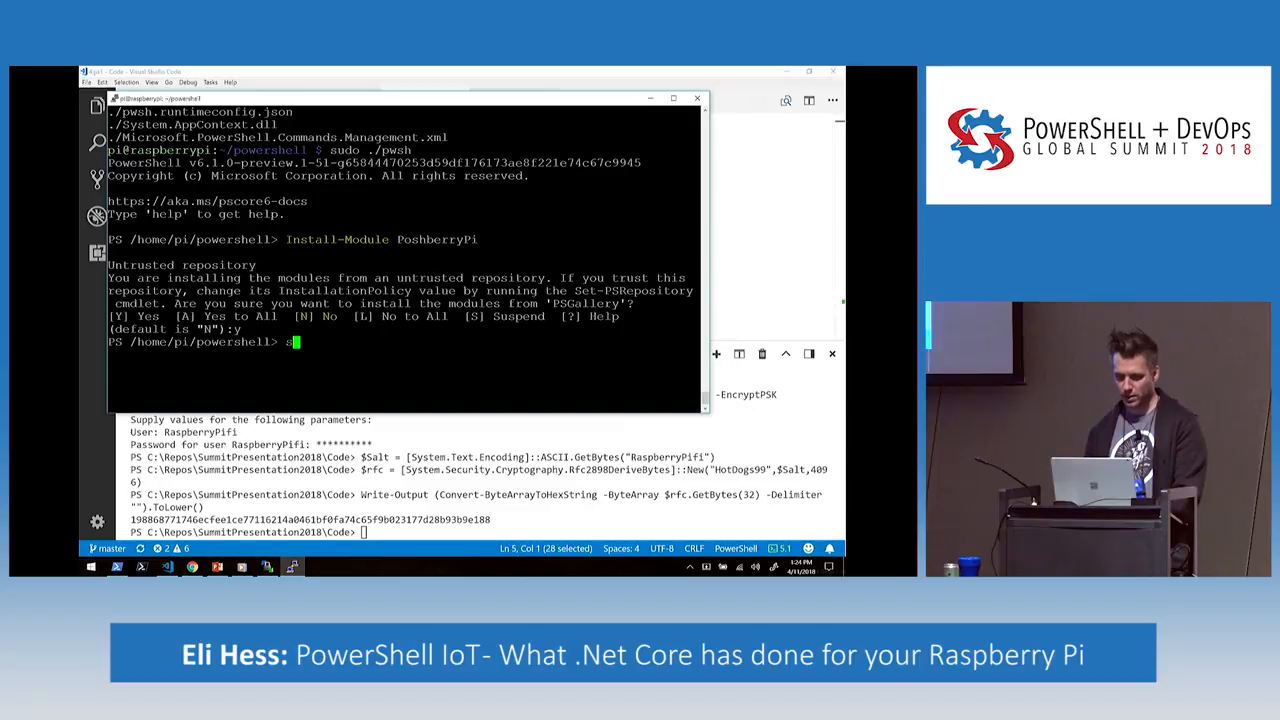
{"action": "type", "text": "start-"}
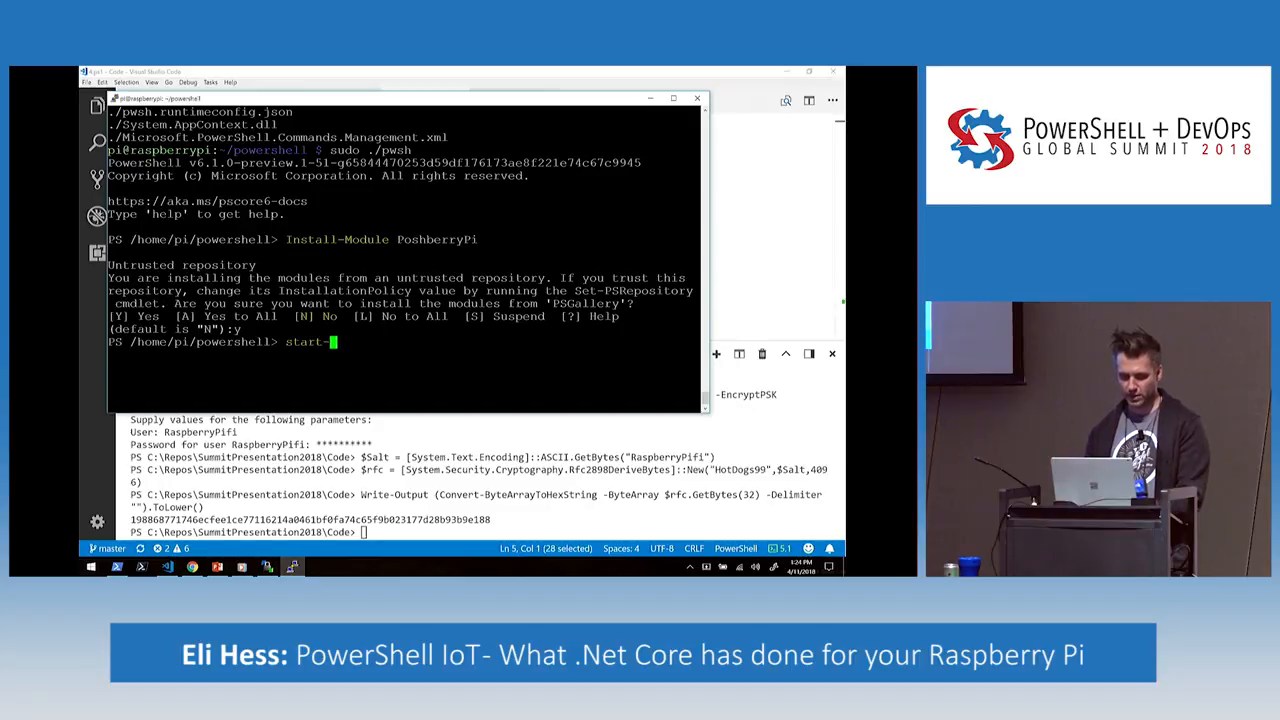
{"action": "type", "text": "piserver"}
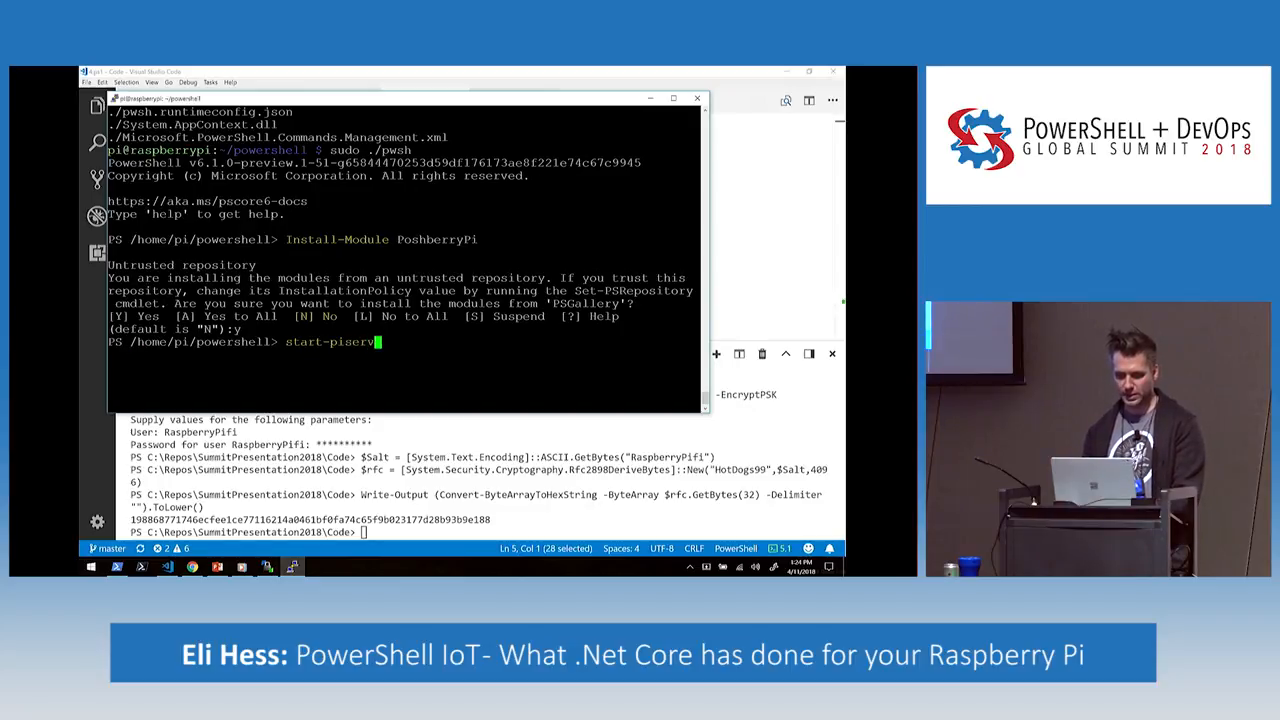
{"action": "type", "text": " -ver"}
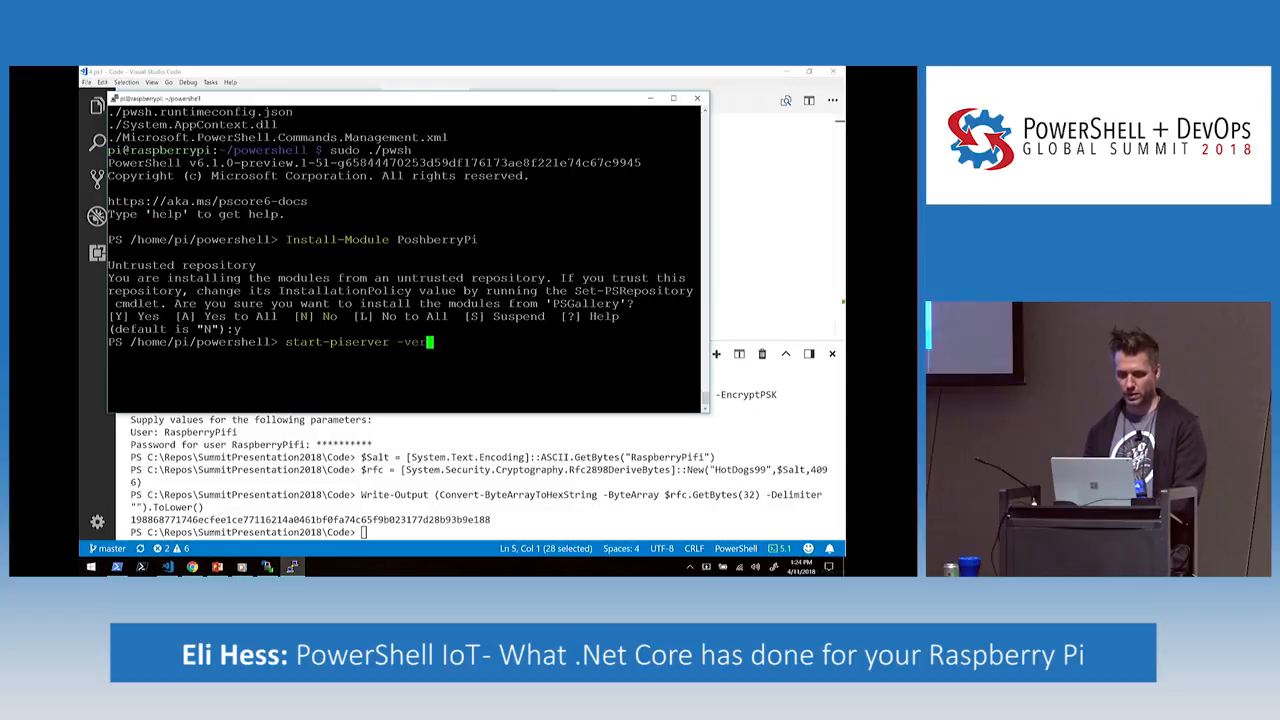
{"action": "type", "text": "bose"}
Step: Run start-piserver -verbose so it reports port 1655, then return to 4.ps1 in VS Code
{"action": "key", "text": "Return"}
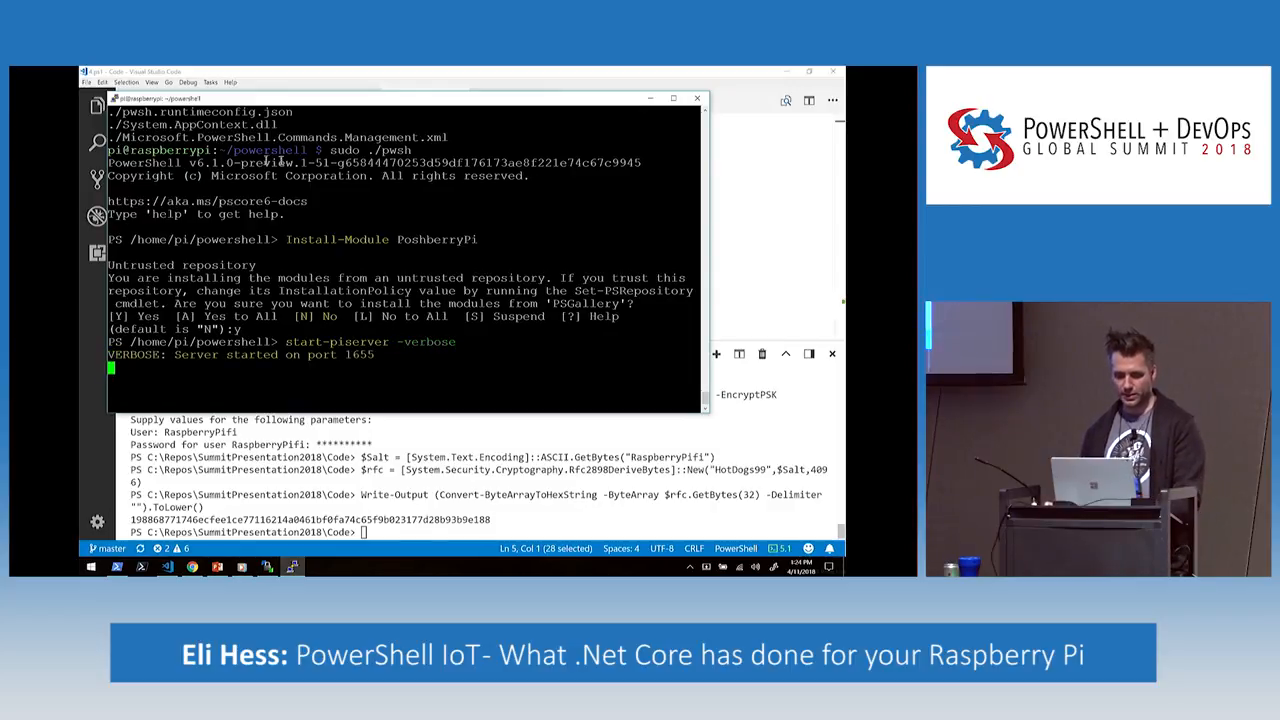
{"action": "left_click", "coordinate": [370, 73]}
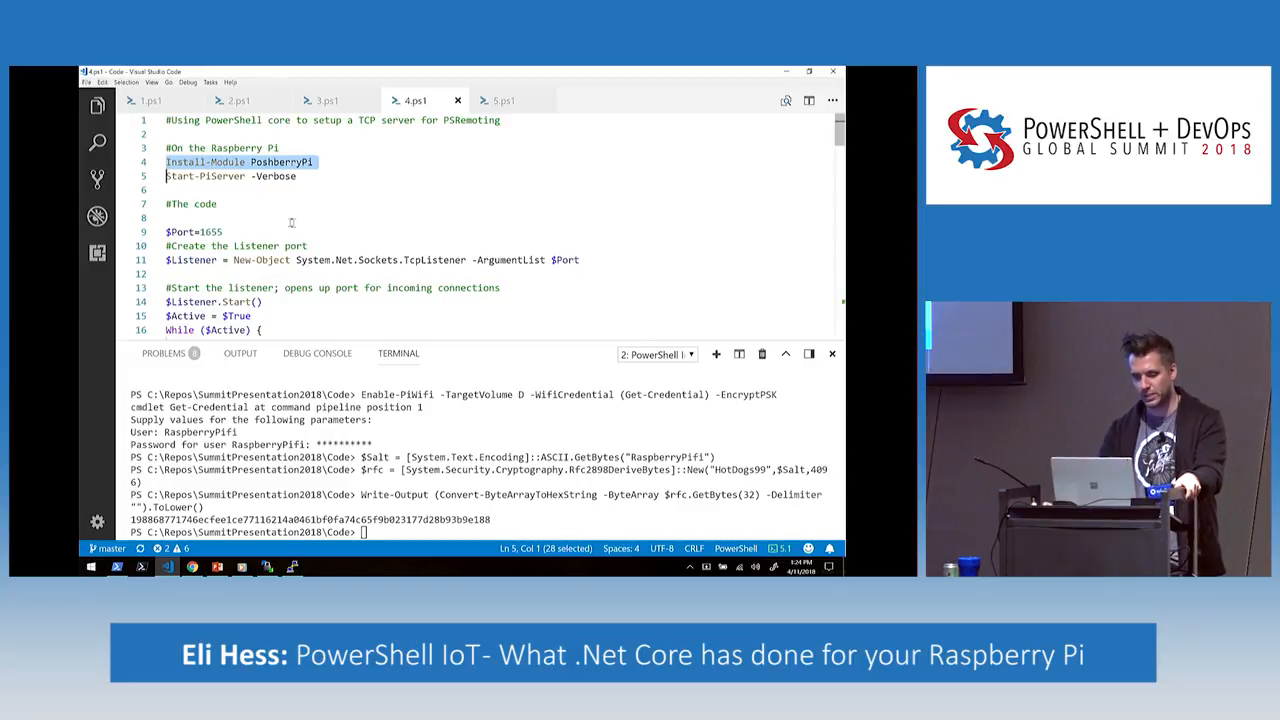
{"action": "scroll", "coordinate": [251, 214], "scroll_direction": "down", "scroll_amount": 1}
{"action": "scroll", "coordinate": [231, 214], "scroll_direction": "down", "scroll_amount": 2}
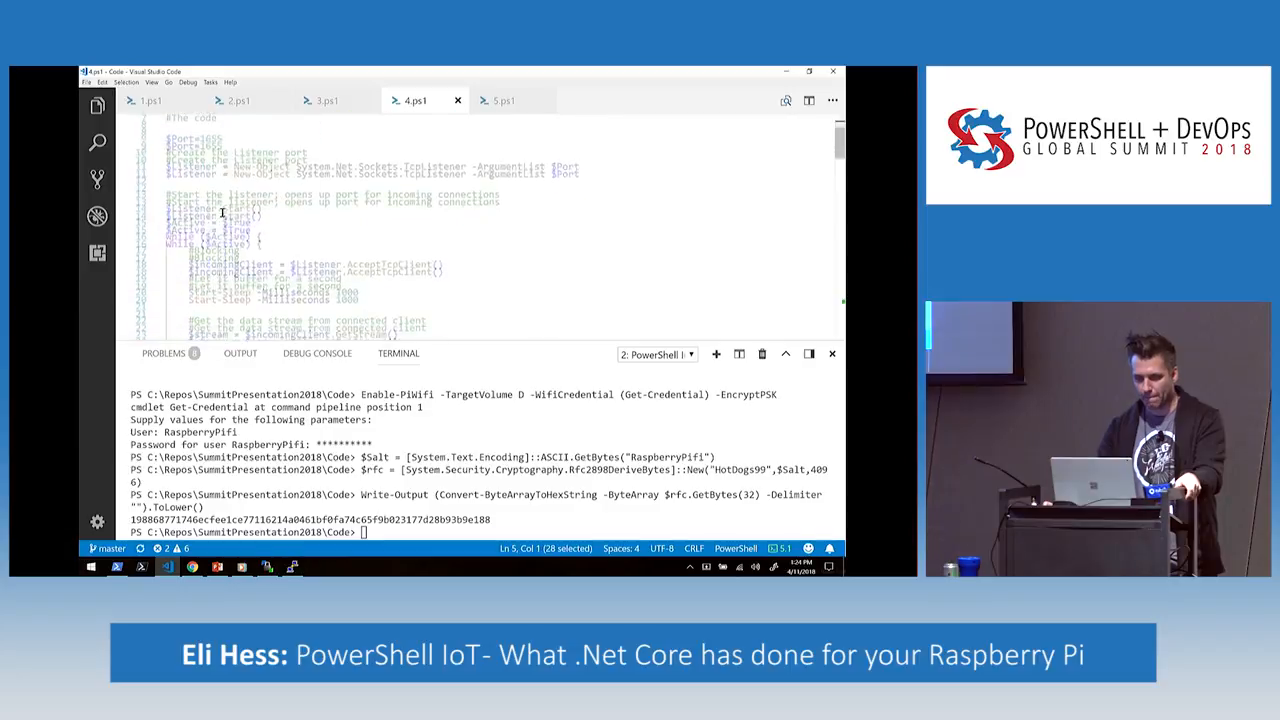
{"action": "scroll", "coordinate": [200, 205], "scroll_direction": "down", "scroll_amount": 1}
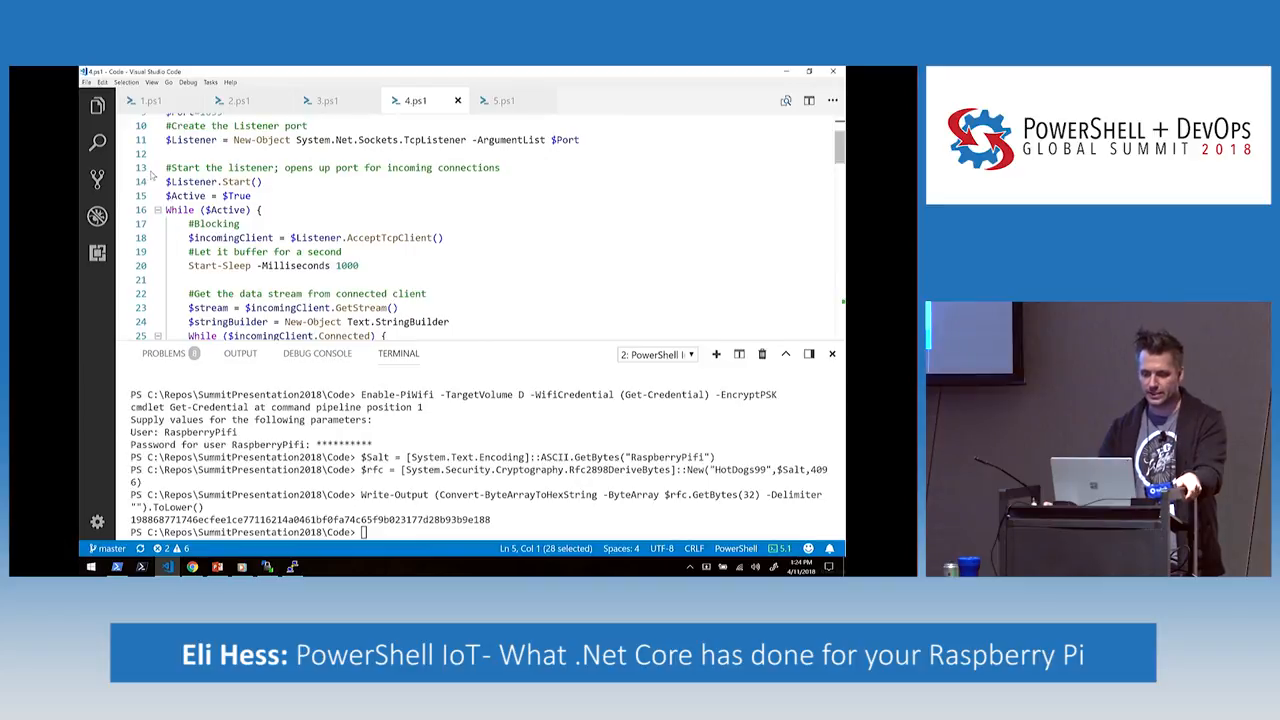
{"action": "scroll", "coordinate": [150, 176], "scroll_direction": "down", "scroll_amount": 3}
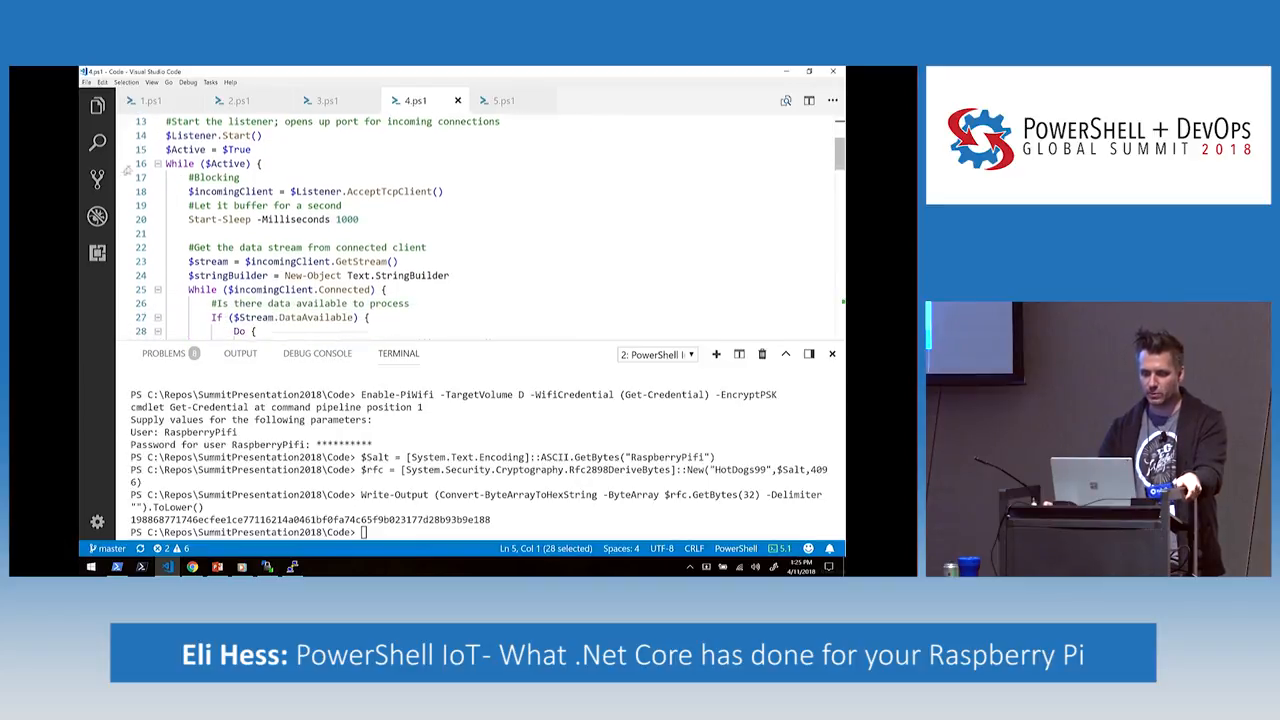
{"action": "scroll", "coordinate": [150, 176], "scroll_direction": "down", "scroll_amount": 2}
{"action": "scroll", "coordinate": [155, 180], "scroll_direction": "up", "scroll_amount": 1}
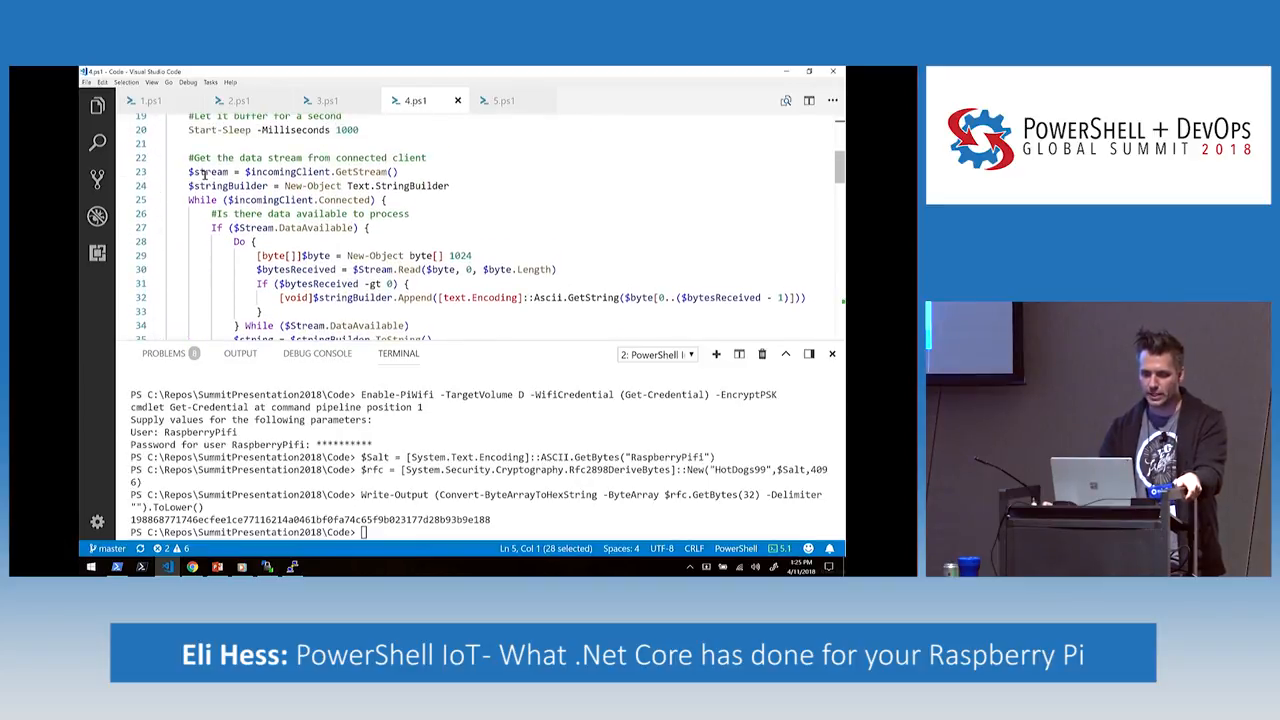
{"action": "scroll", "coordinate": [200, 178], "scroll_direction": "up", "scroll_amount": 2}
{"action": "scroll", "coordinate": [213, 178], "scroll_direction": "up", "scroll_amount": 1}
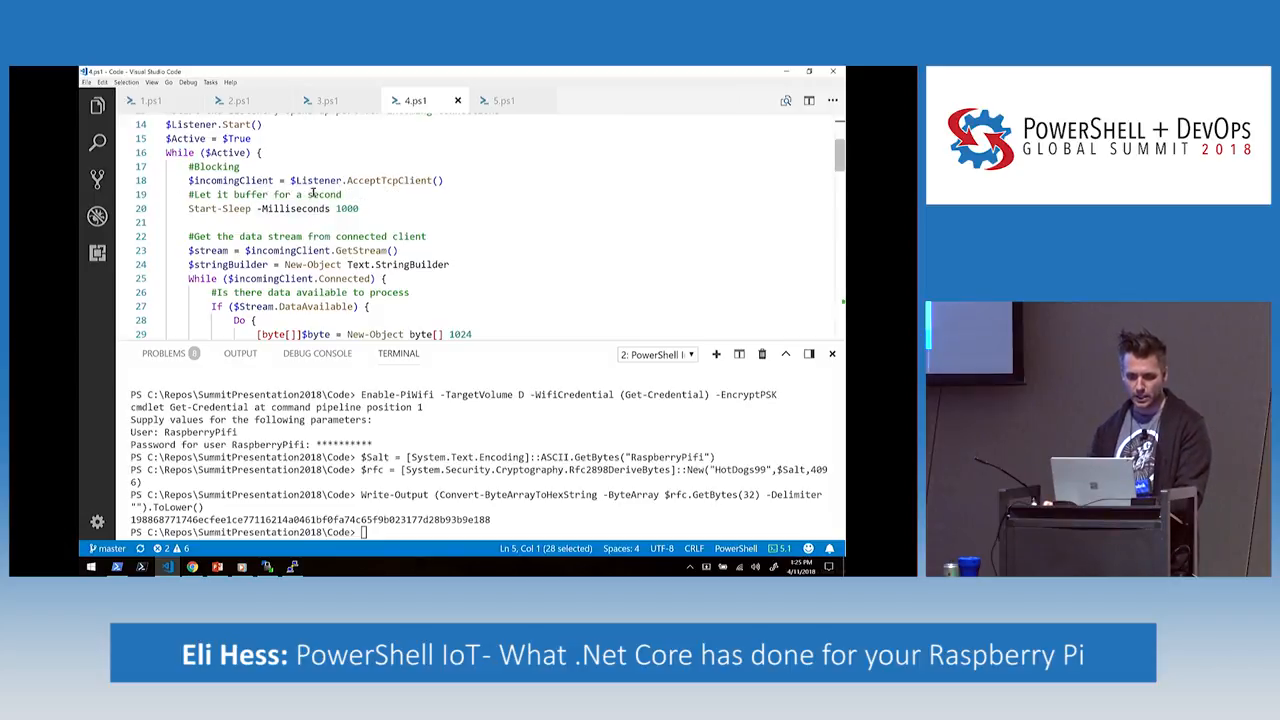
{"action": "scroll", "coordinate": [312, 193], "scroll_direction": "down", "scroll_amount": 1}
{"action": "scroll", "coordinate": [295, 197], "scroll_direction": "down", "scroll_amount": 1}
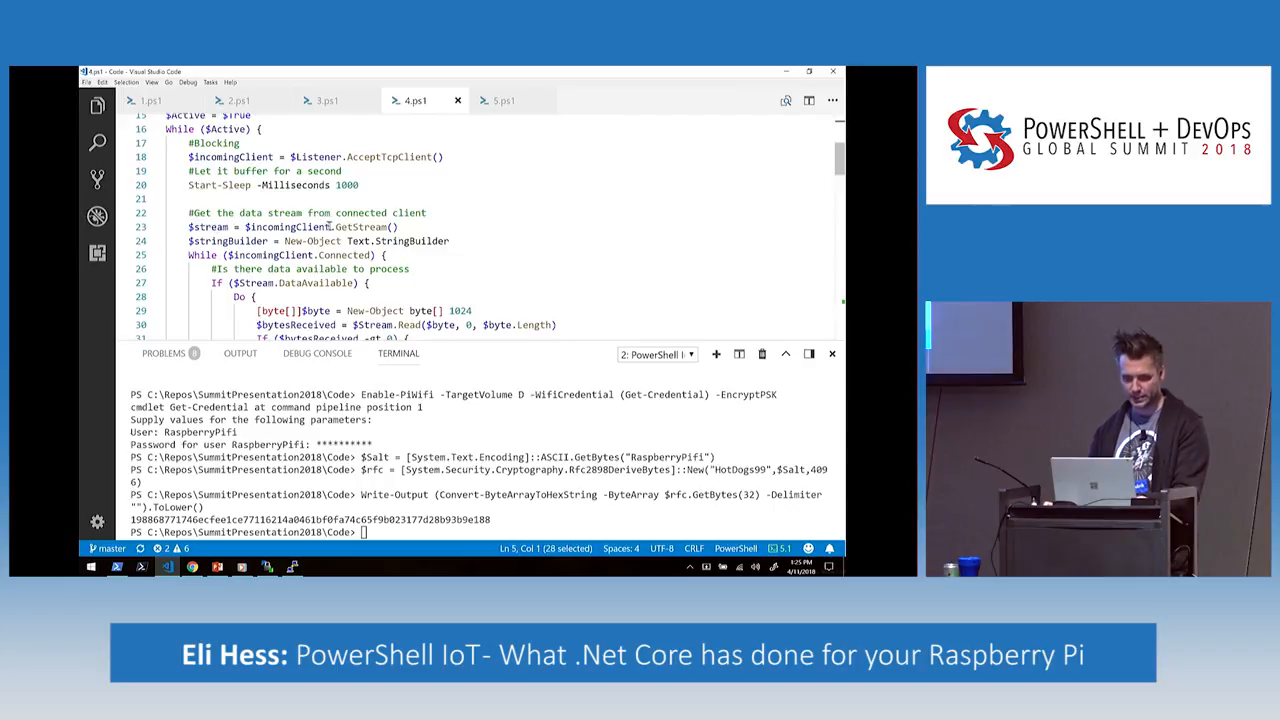
{"action": "scroll", "coordinate": [306, 220], "scroll_direction": "down", "scroll_amount": 1}
{"action": "scroll", "coordinate": [300, 220], "scroll_direction": "down", "scroll_amount": 1}
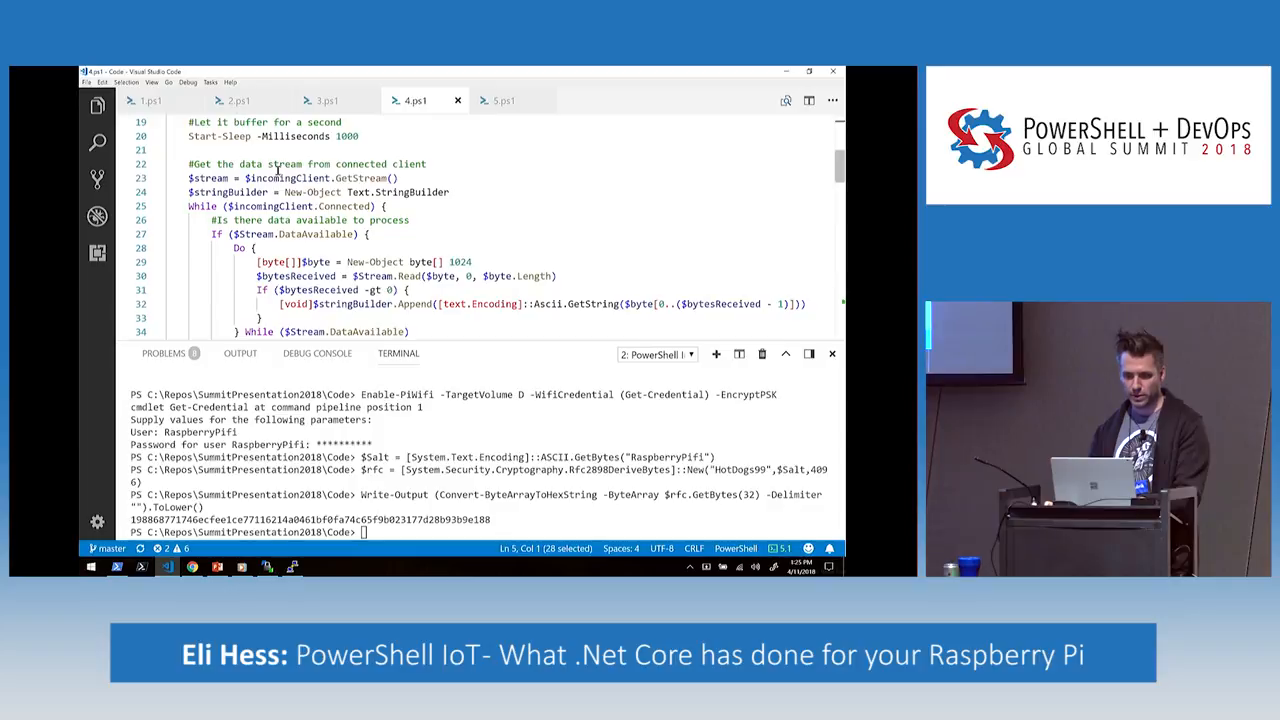
{"action": "scroll", "coordinate": [332, 177], "scroll_direction": "down", "scroll_amount": 1}
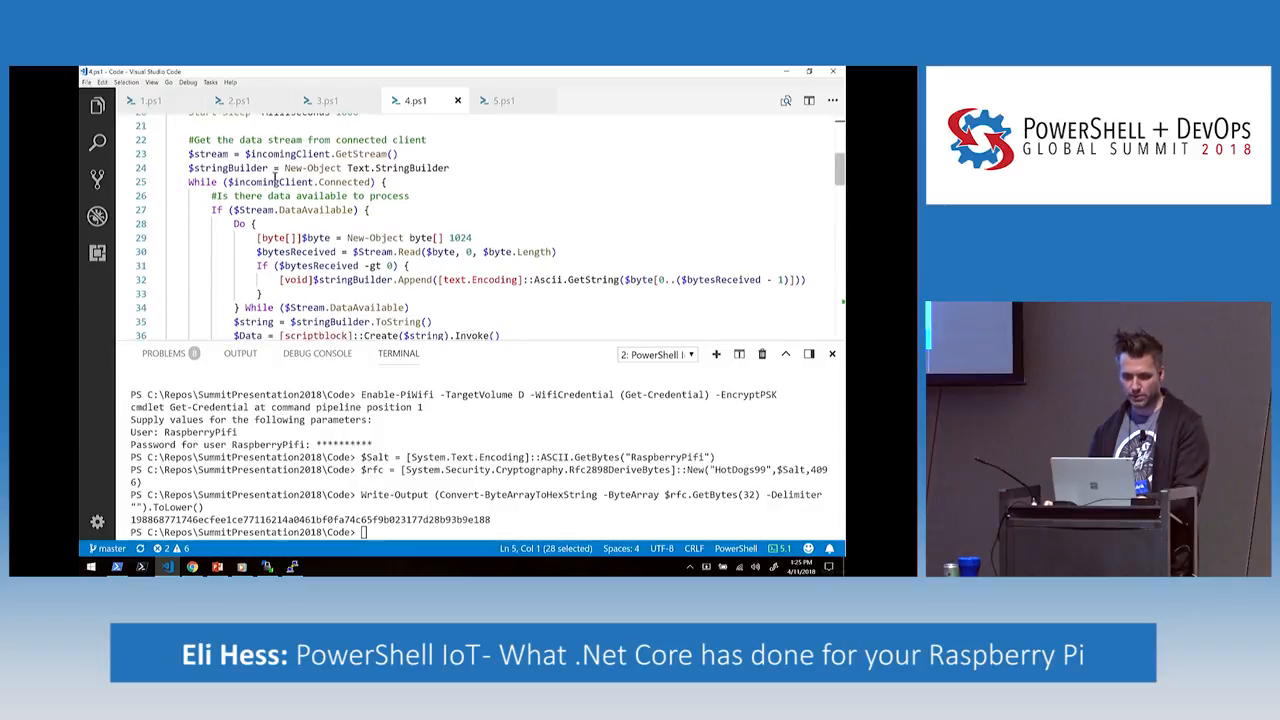
{"action": "scroll", "coordinate": [275, 181], "scroll_direction": "down", "scroll_amount": 1}
{"action": "scroll", "coordinate": [275, 181], "scroll_direction": "down", "scroll_amount": 1}
{"action": "scroll", "coordinate": [273, 175], "scroll_direction": "down", "scroll_amount": 1}
{"action": "scroll", "coordinate": [273, 172], "scroll_direction": "down", "scroll_amount": 2}
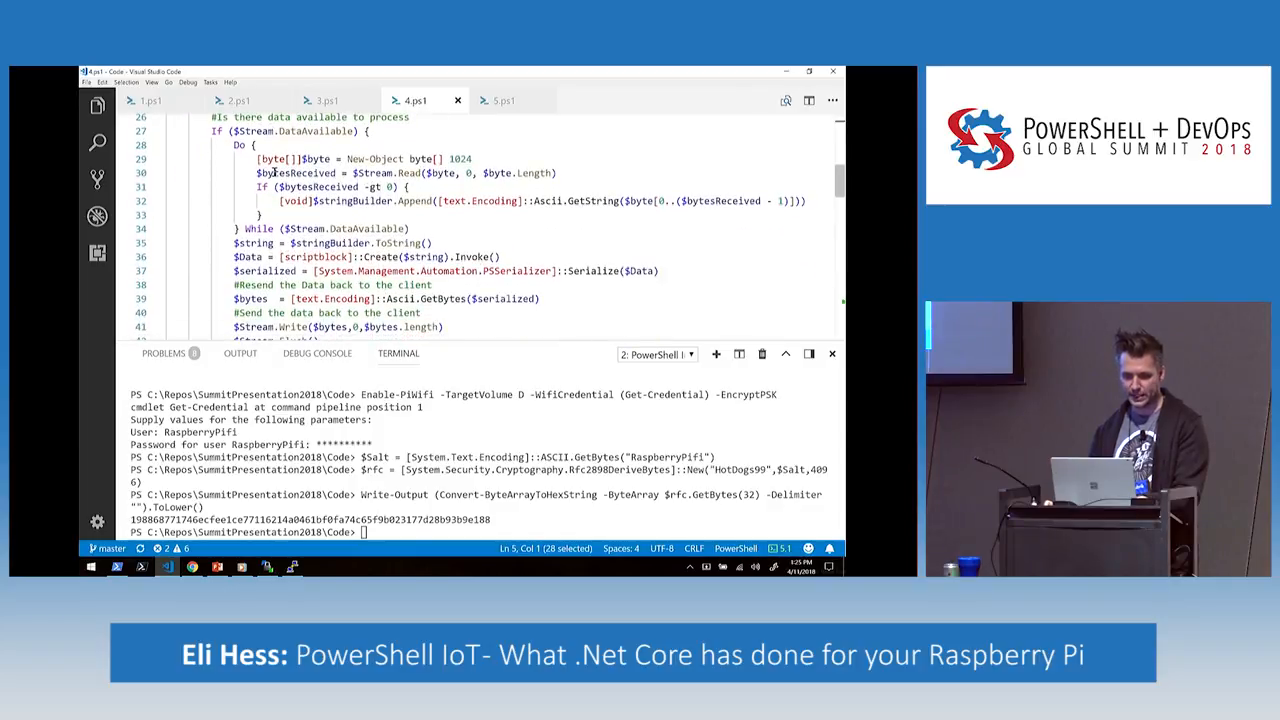
{"action": "left_click", "coordinate": [413, 172]}
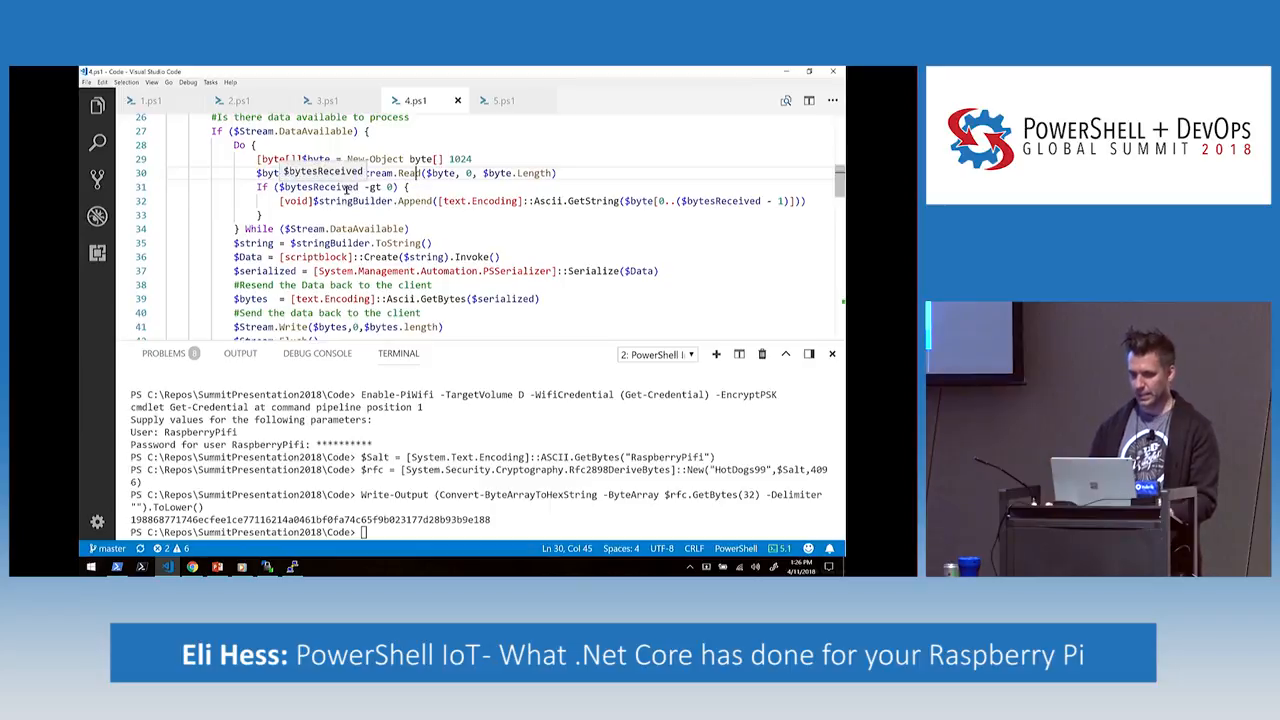
{"action": "scroll", "coordinate": [370, 213], "scroll_direction": "down", "scroll_amount": 4}
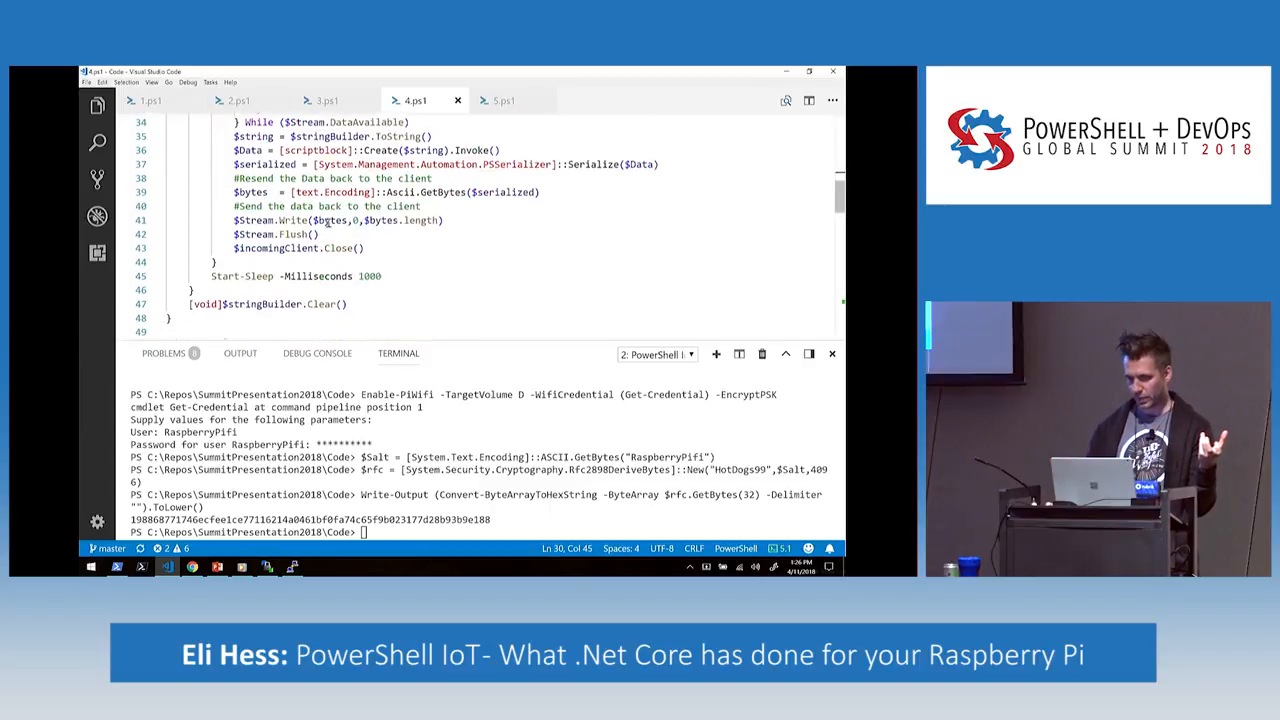
{"action": "scroll", "coordinate": [400, 212], "scroll_direction": "up", "scroll_amount": 3}
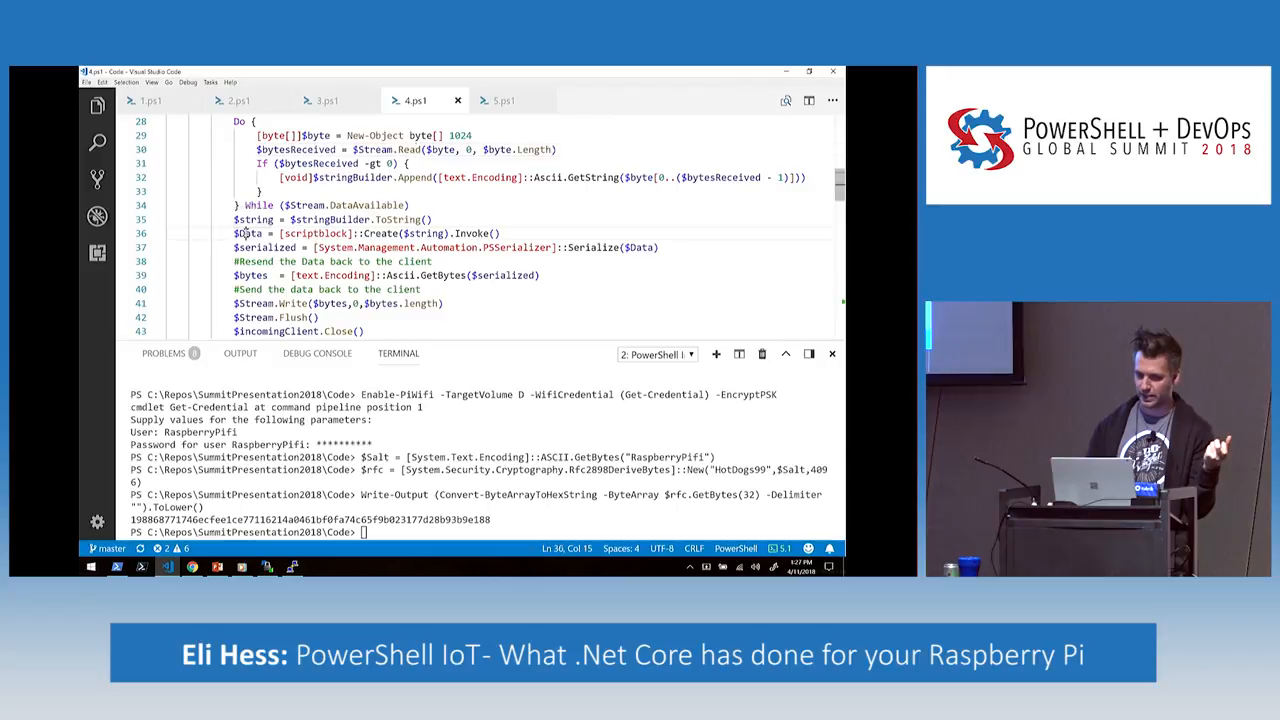
{"action": "double_click", "coordinate": [245, 233]}
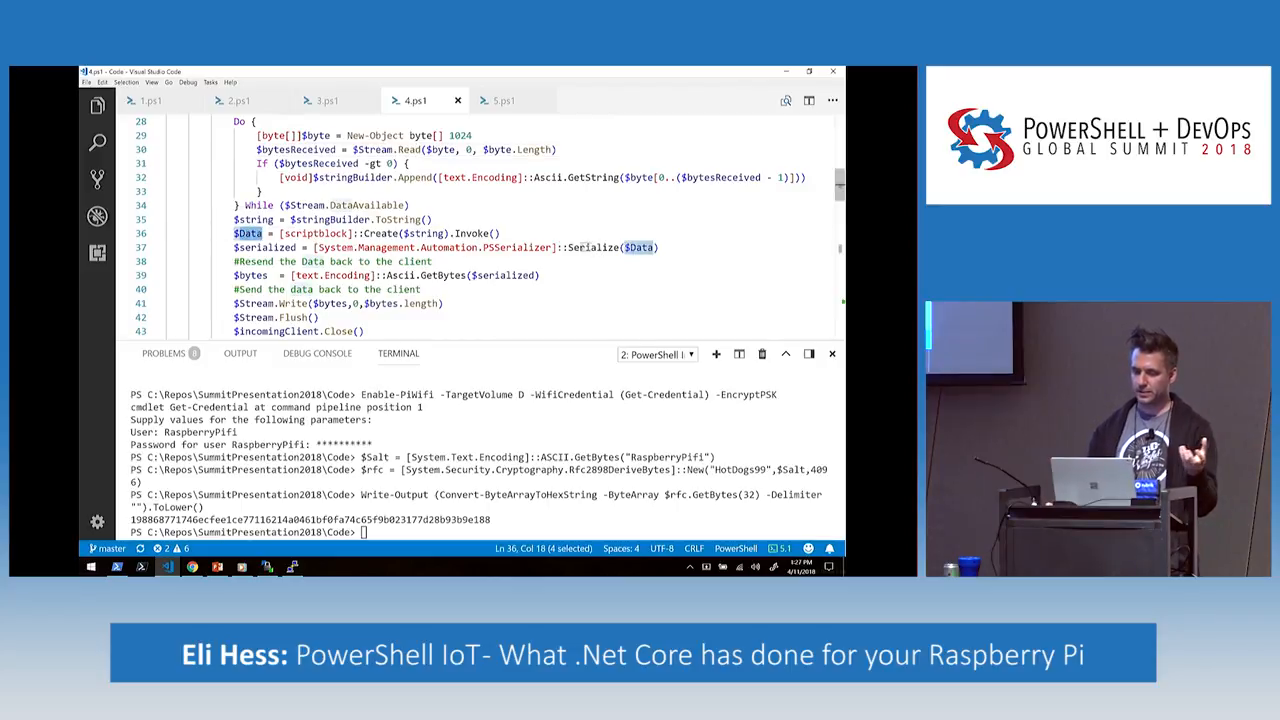
{"action": "scroll", "coordinate": [380, 247], "scroll_direction": "down", "scroll_amount": 1}
{"action": "scroll", "coordinate": [380, 247], "scroll_direction": "down", "scroll_amount": 1}
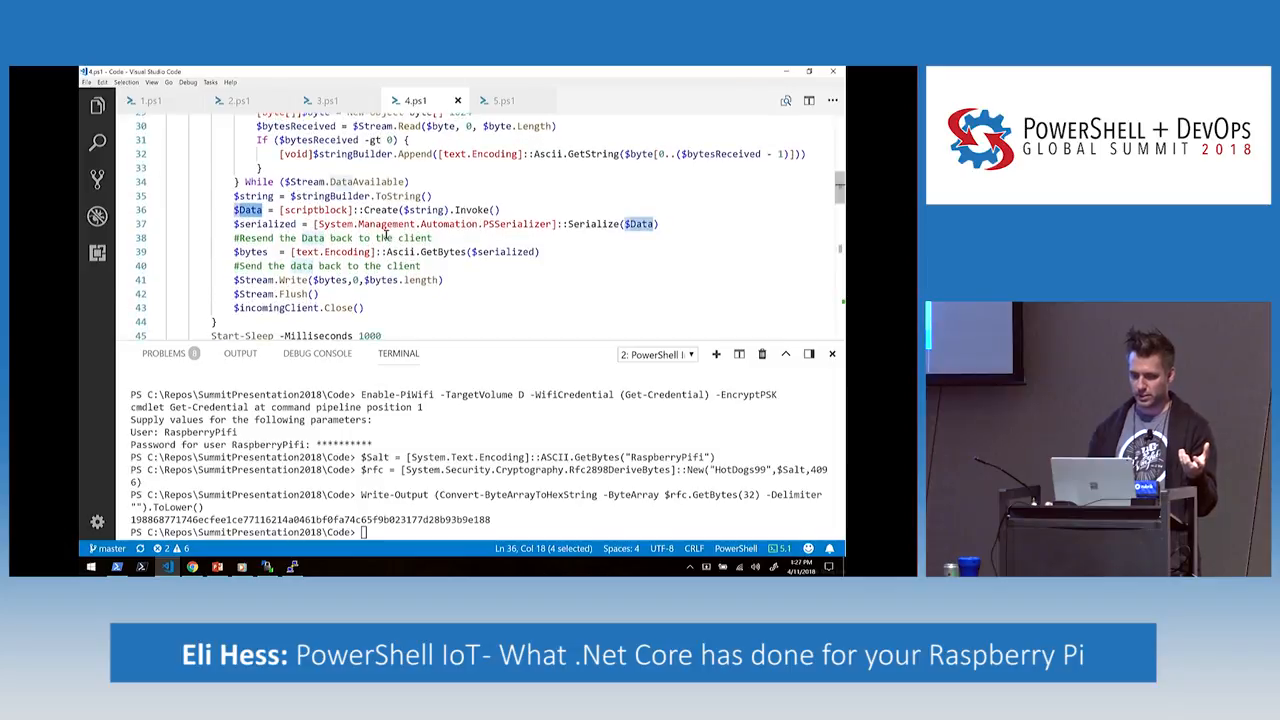
{"action": "scroll", "coordinate": [360, 240], "scroll_direction": "down", "scroll_amount": 1}
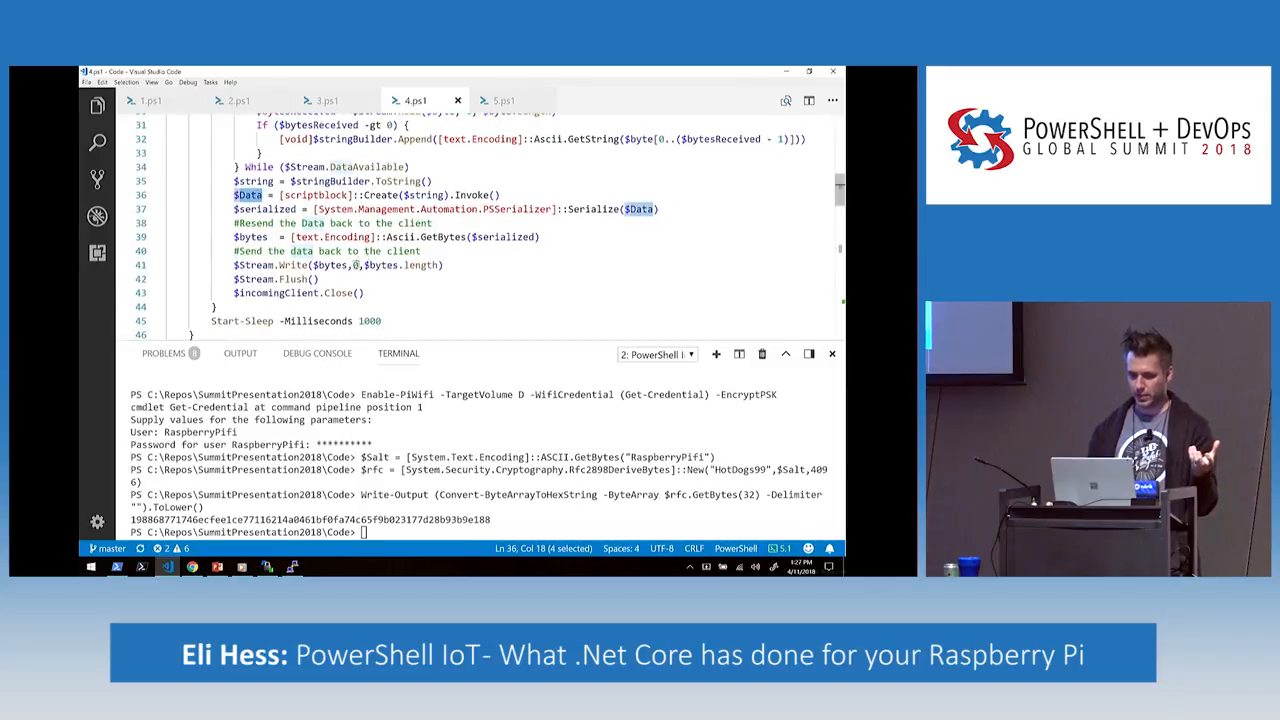
{"action": "scroll", "coordinate": [318, 264], "scroll_direction": "down", "scroll_amount": 1}
{"action": "scroll", "coordinate": [325, 262], "scroll_direction": "down", "scroll_amount": 2}
{"action": "scroll", "coordinate": [335, 258], "scroll_direction": "down", "scroll_amount": 1}
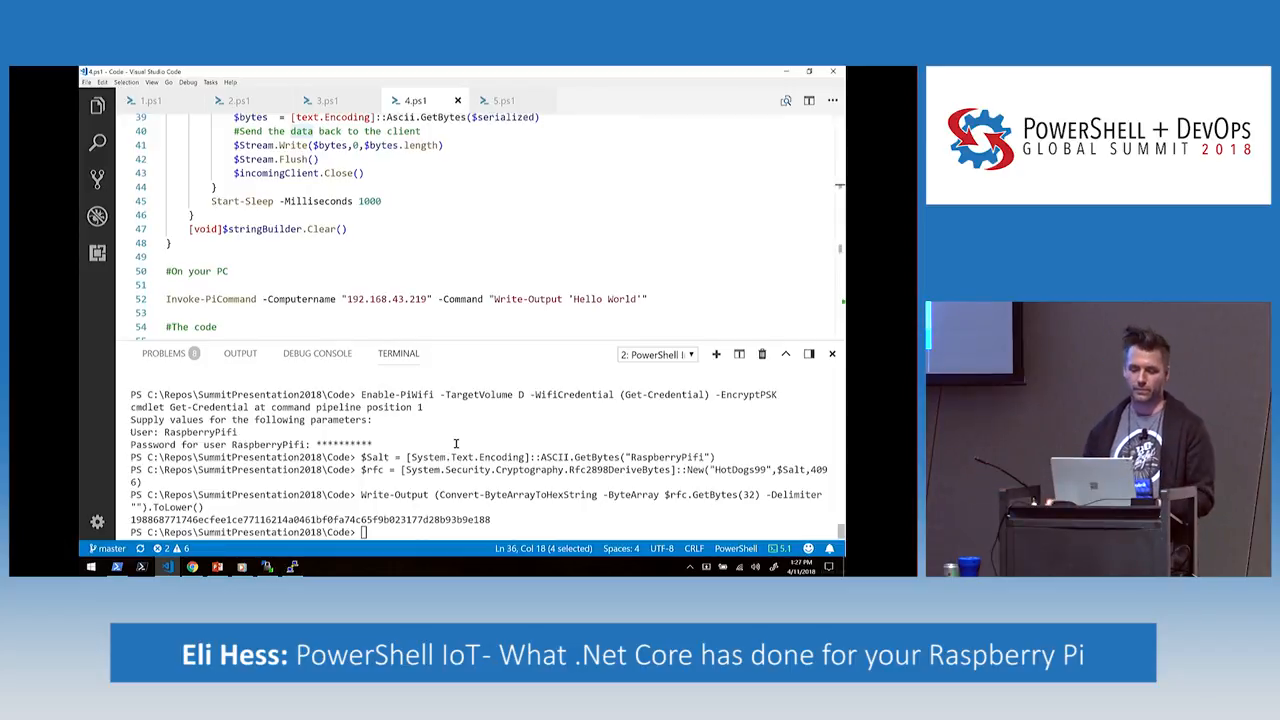
{"action": "left_click", "coordinate": [429, 299]}
Step: Check the Pi's address in PuTTY and retarget the Invoke-PiCommand line to 192.168.43.208
{"action": "left_click", "coordinate": [292, 567]}
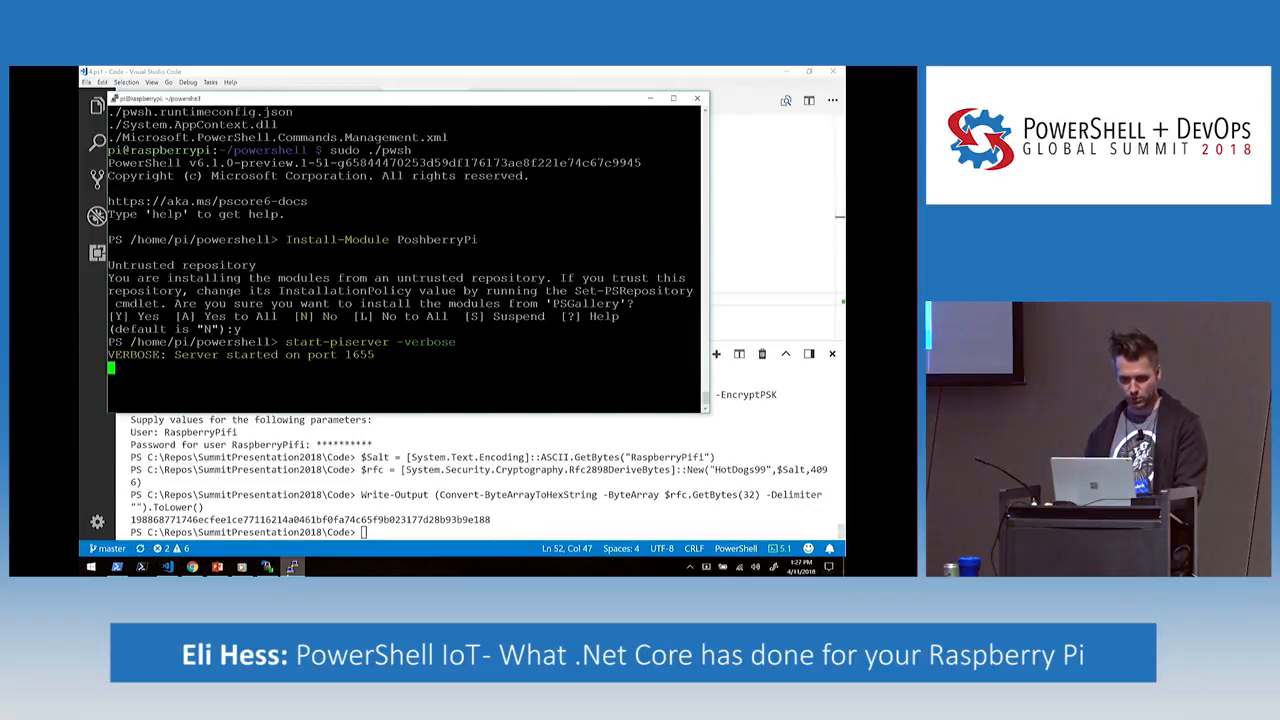
{"action": "left_click", "coordinate": [292, 567]}
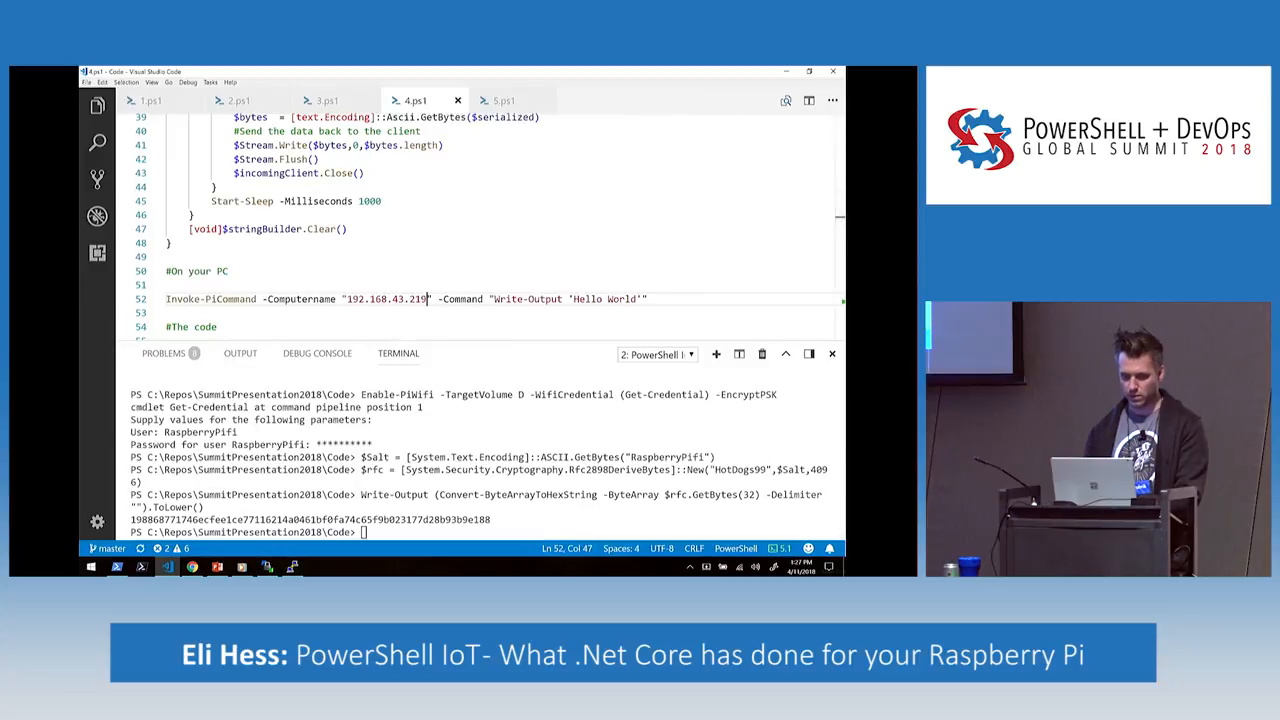
{"action": "key", "text": "BackSpace"}
{"action": "key", "text": "BackSpace"}
{"action": "type", "text": "08"}
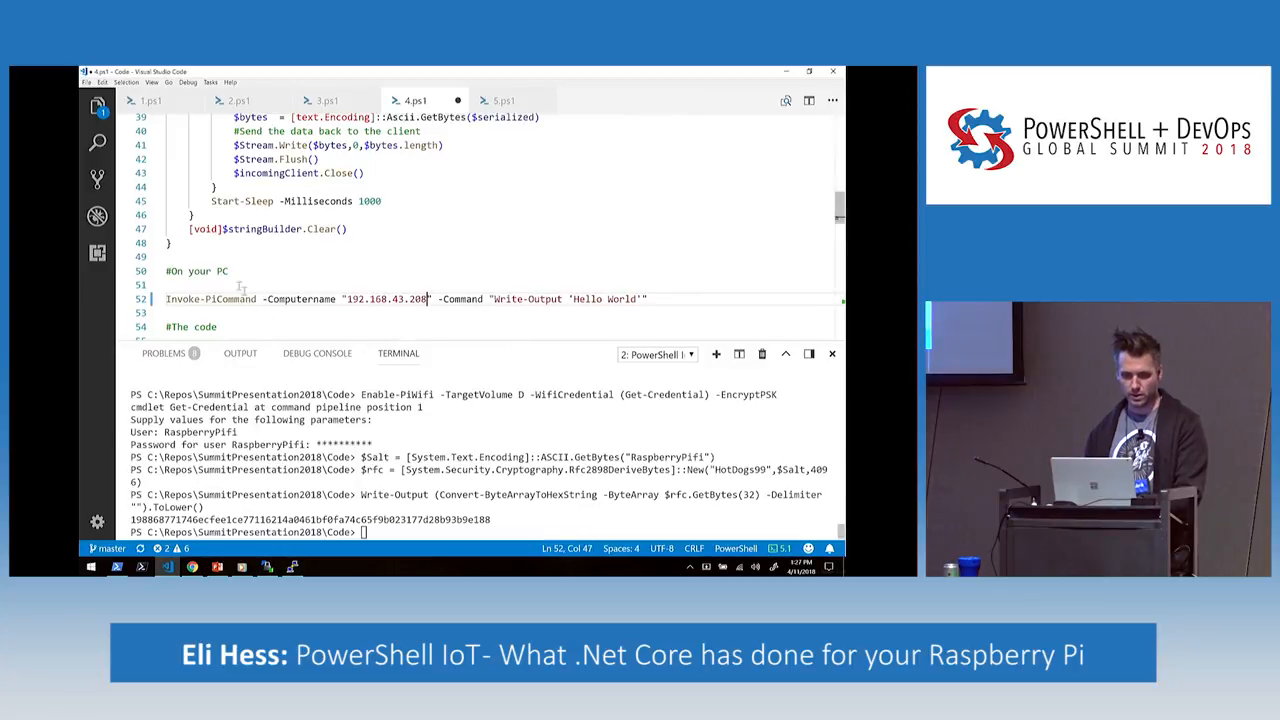
{"action": "left_click", "coordinate": [137, 299]}
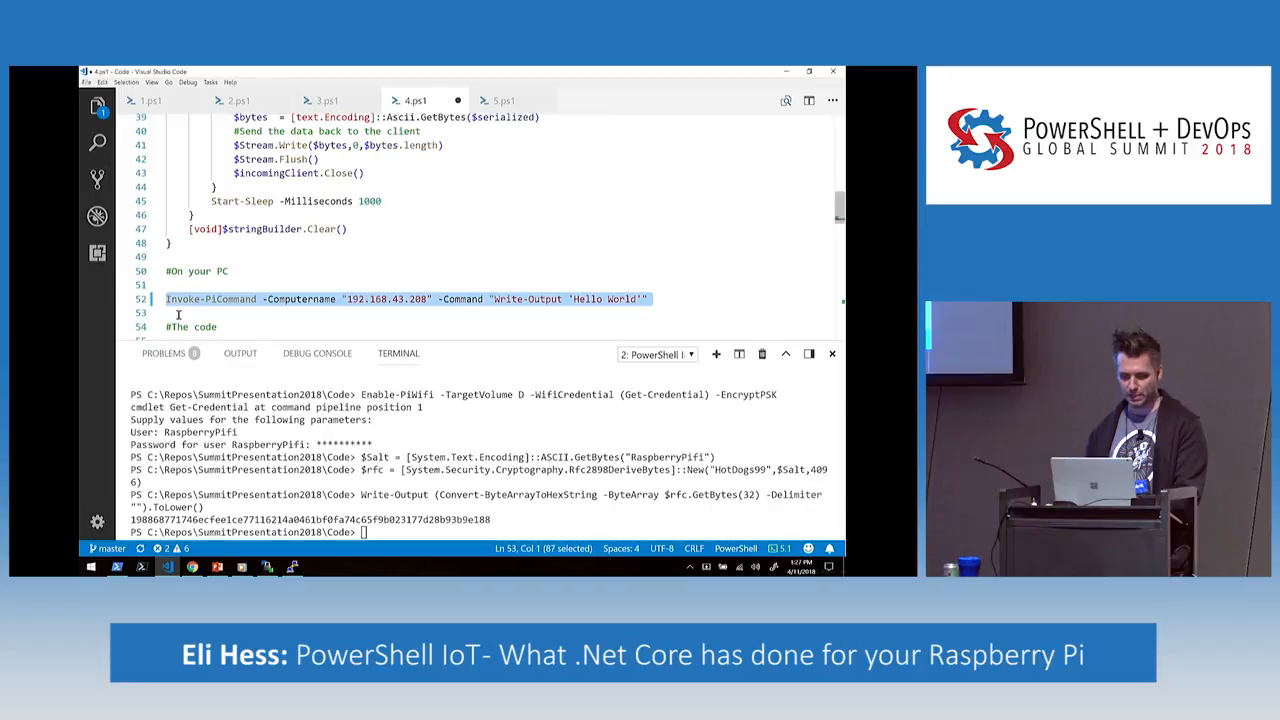
Step: Run the line with F8 to get Hello World back and show the Pi's server log
{"action": "key", "text": "F8"}
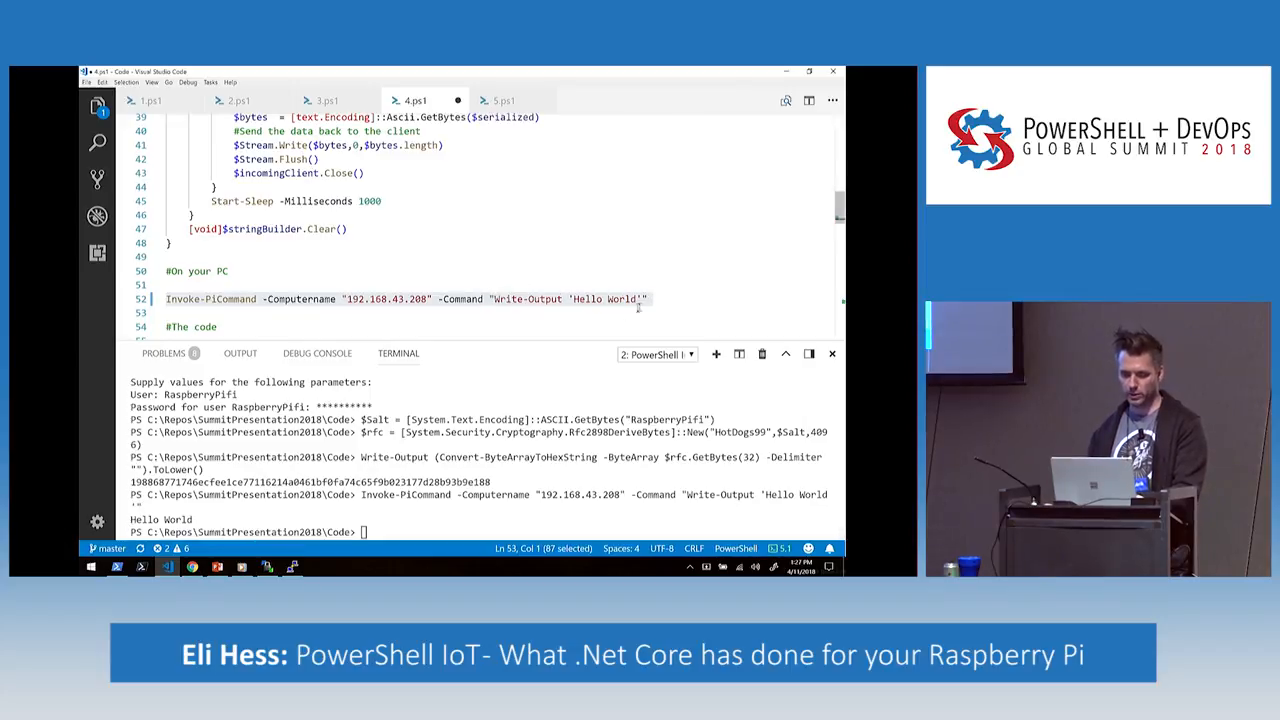
{"action": "left_click_drag", "start_coordinate": [131, 519], "coordinate": [196, 519]}
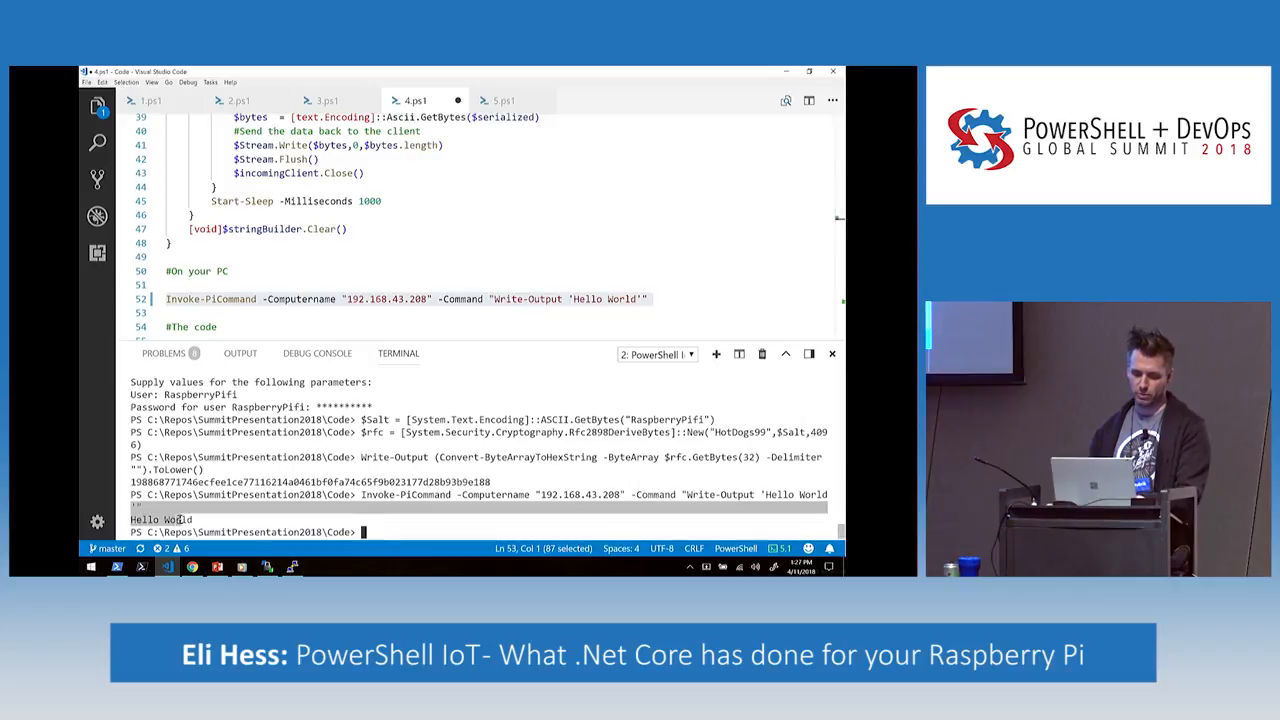
{"action": "left_click", "coordinate": [200, 519]}
{"action": "left_click", "coordinate": [293, 568]}
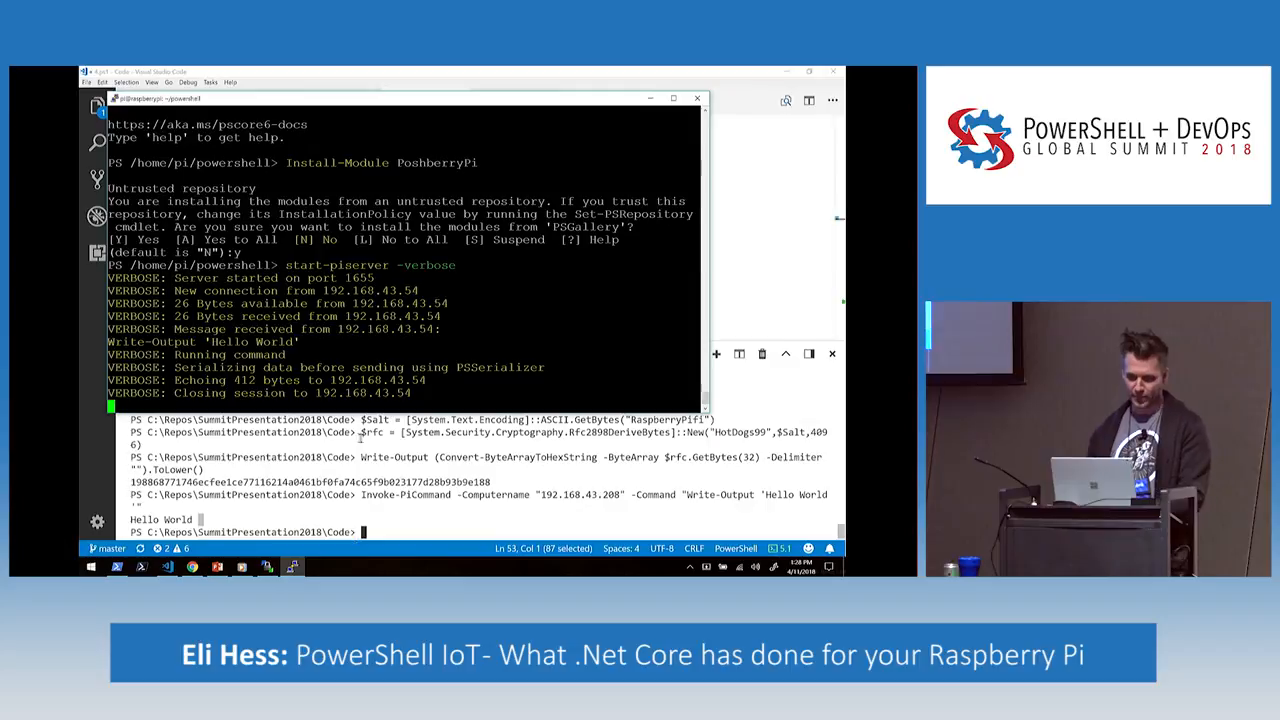
Step: Return to 4.ps1 and read the client code down to the Get-Process pwsh Invoke-PiCommand line
{"action": "left_click", "coordinate": [455, 492]}
{"action": "left_click", "coordinate": [525, 224]}
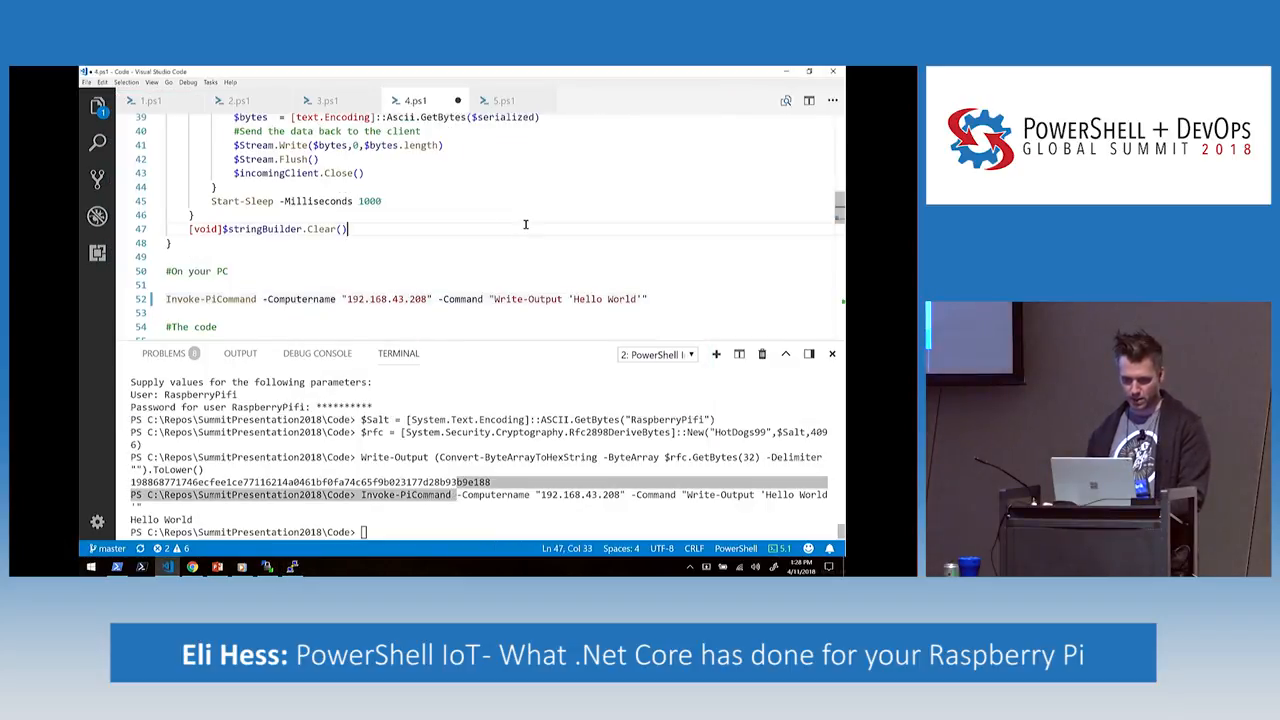
{"action": "scroll", "coordinate": [525, 220], "scroll_direction": "down", "scroll_amount": 2}
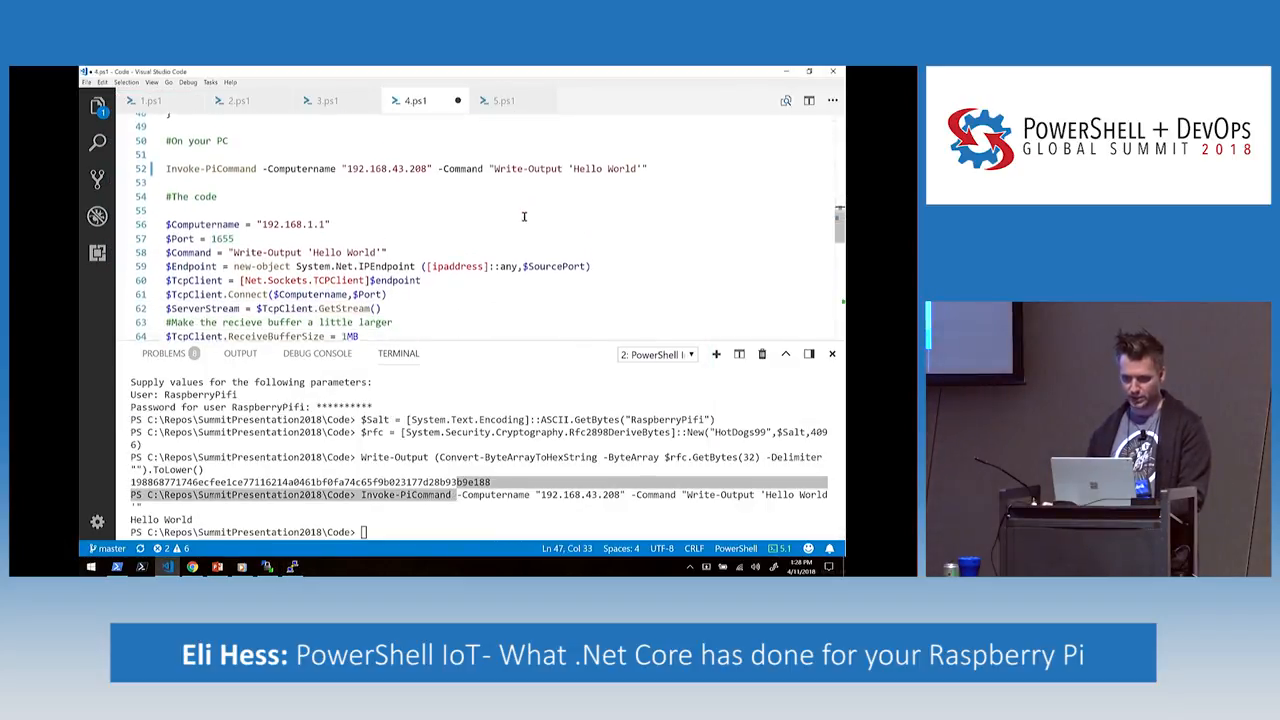
{"action": "scroll", "coordinate": [523, 211], "scroll_direction": "down", "scroll_amount": 2}
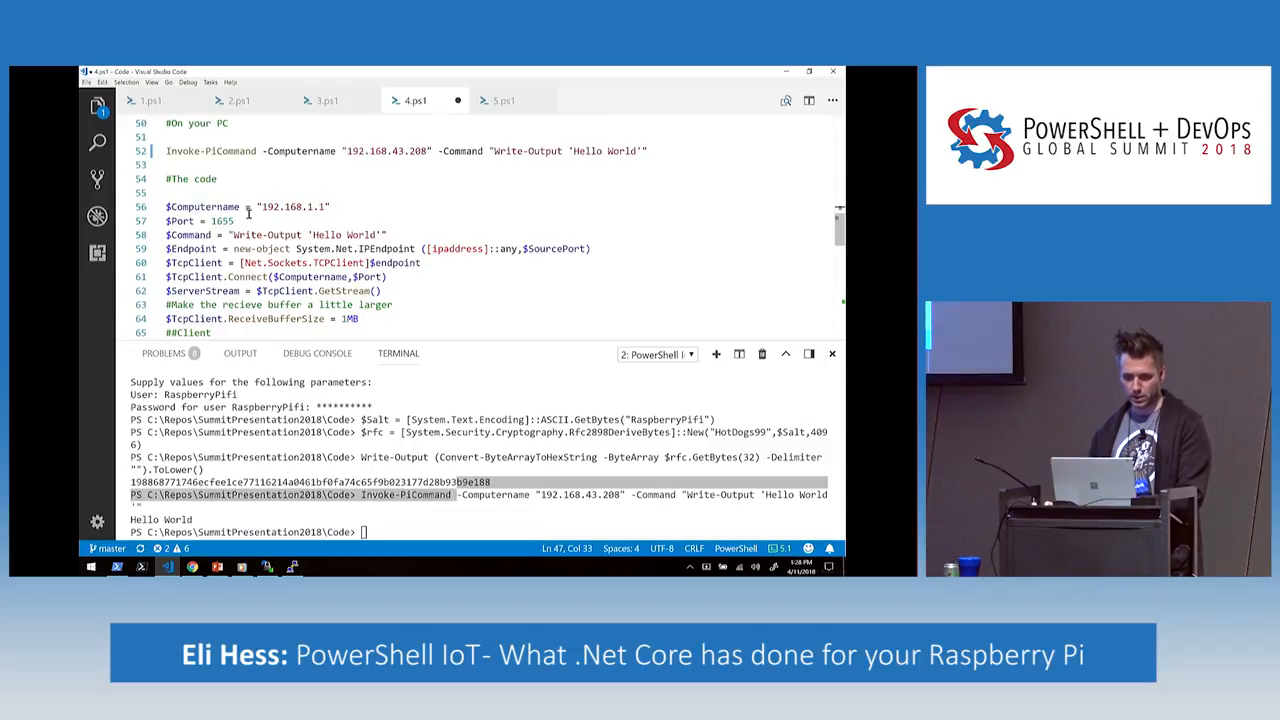
{"action": "scroll", "coordinate": [247, 210], "scroll_direction": "down", "scroll_amount": 1}
{"action": "scroll", "coordinate": [247, 210], "scroll_direction": "down", "scroll_amount": 1}
{"action": "scroll", "coordinate": [247, 210], "scroll_direction": "down", "scroll_amount": 1}
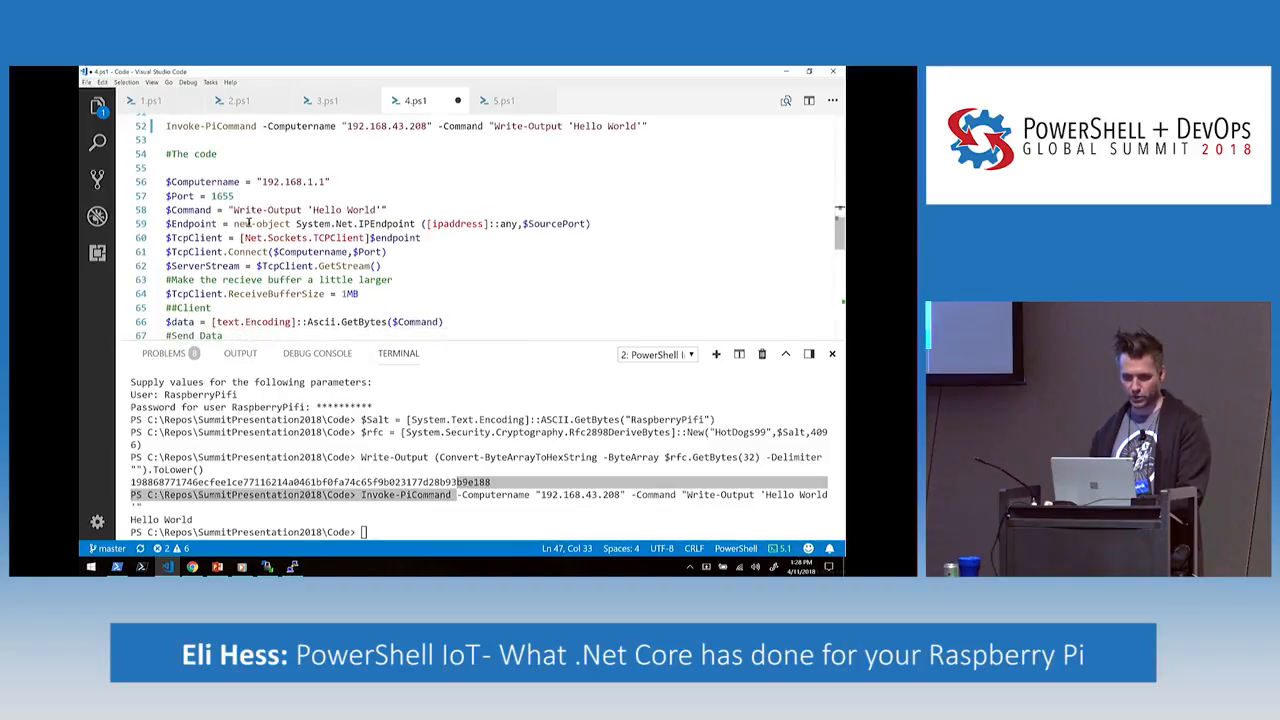
{"action": "scroll", "coordinate": [248, 221], "scroll_direction": "down", "scroll_amount": 1}
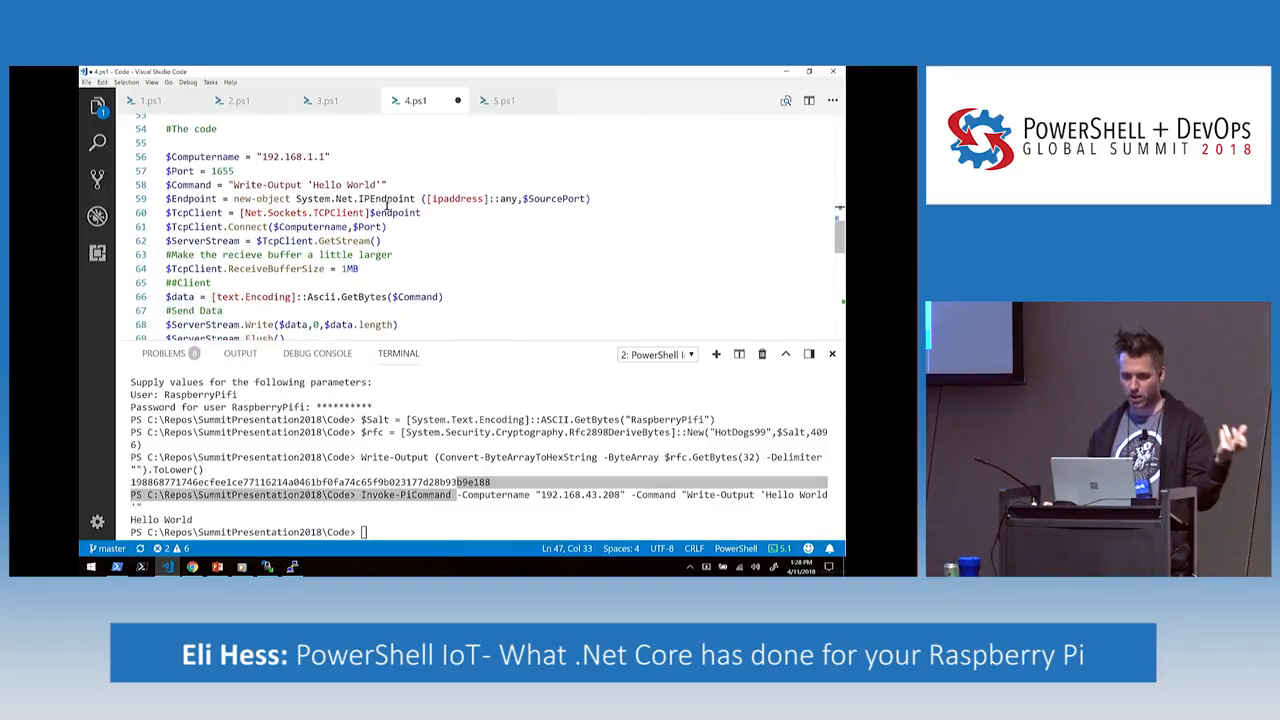
{"action": "scroll", "coordinate": [385, 203], "scroll_direction": "down", "scroll_amount": 2}
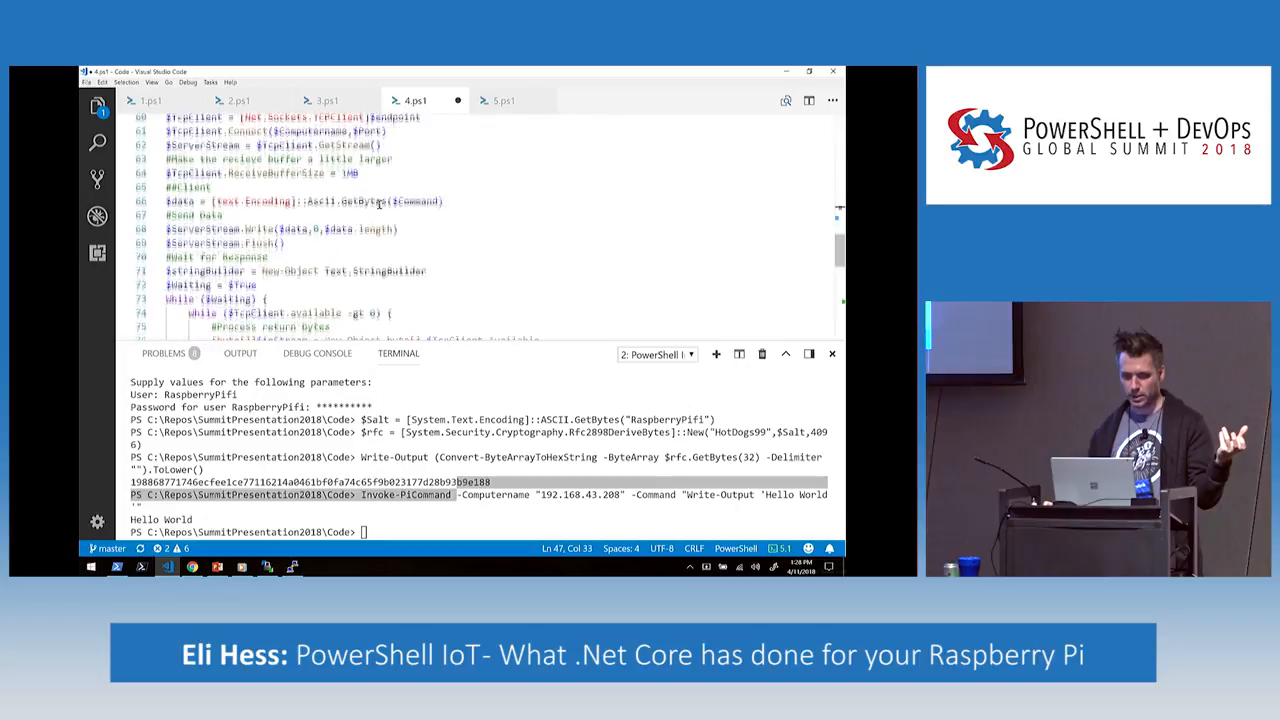
{"action": "scroll", "coordinate": [380, 200], "scroll_direction": "down", "scroll_amount": 1}
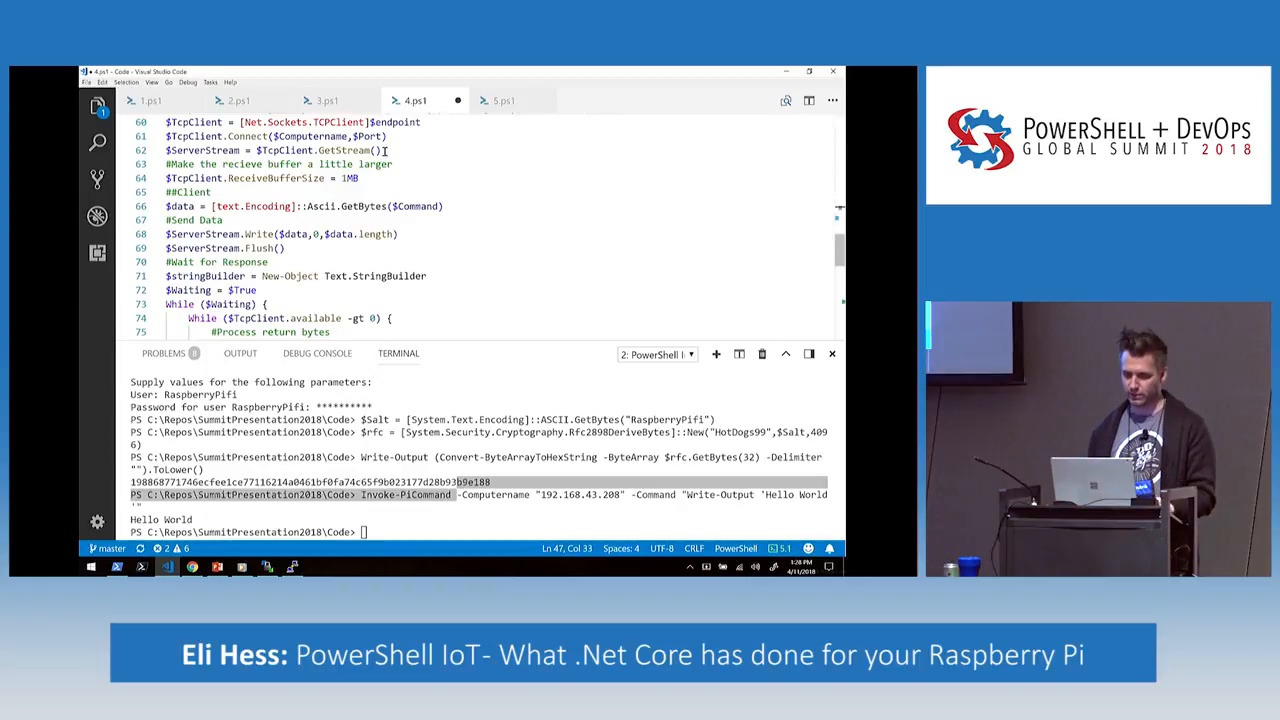
{"action": "scroll", "coordinate": [391, 181], "scroll_direction": "down", "scroll_amount": 1}
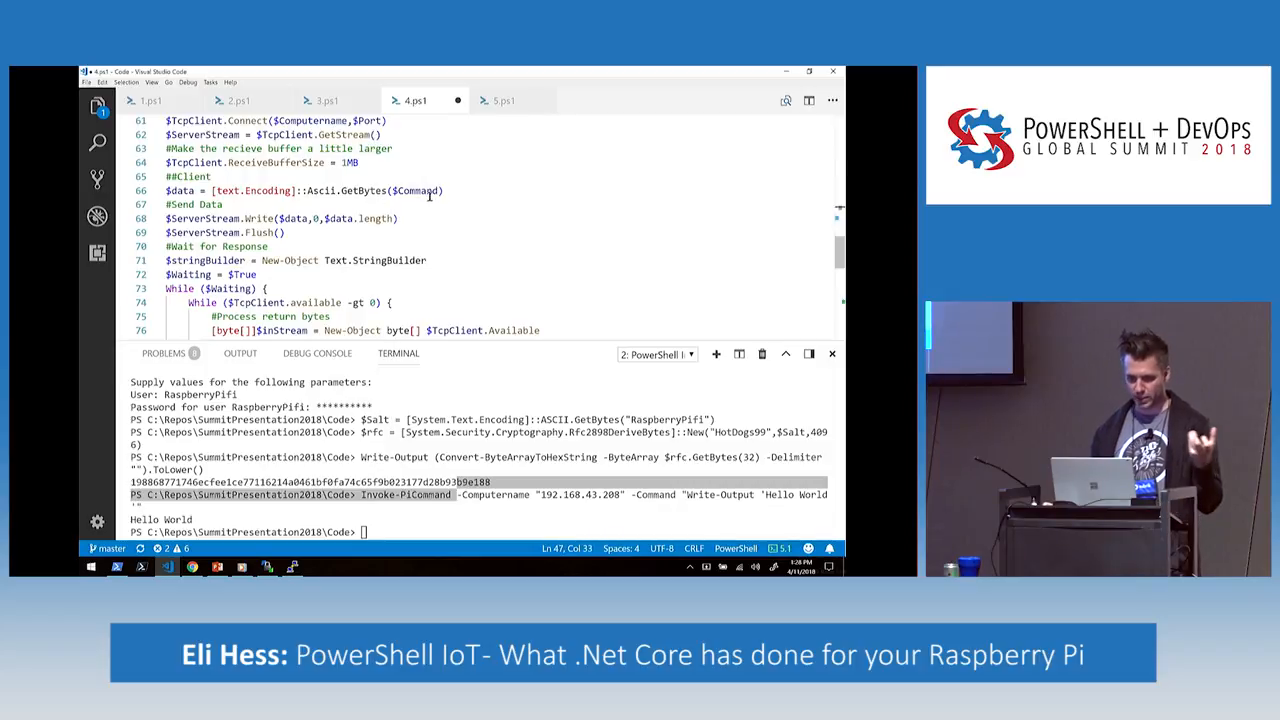
{"action": "scroll", "coordinate": [370, 210], "scroll_direction": "down", "scroll_amount": 3}
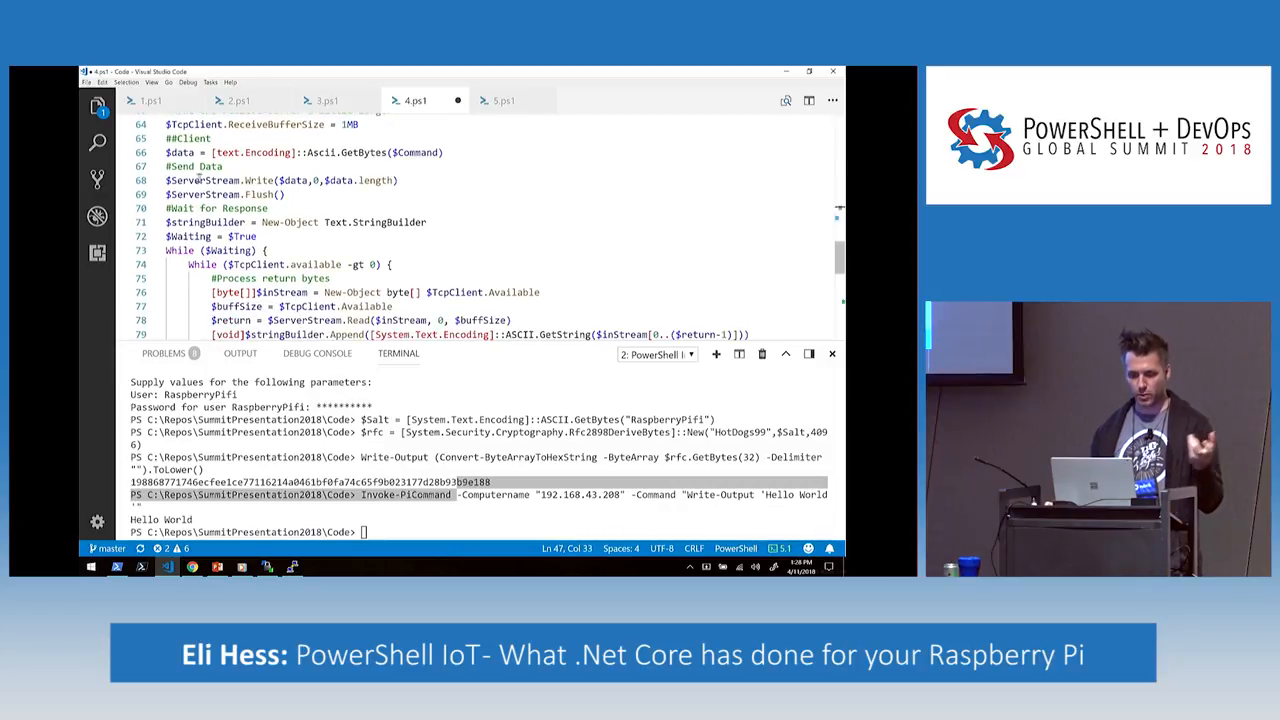
{"action": "scroll", "coordinate": [232, 199], "scroll_direction": "down", "scroll_amount": 4}
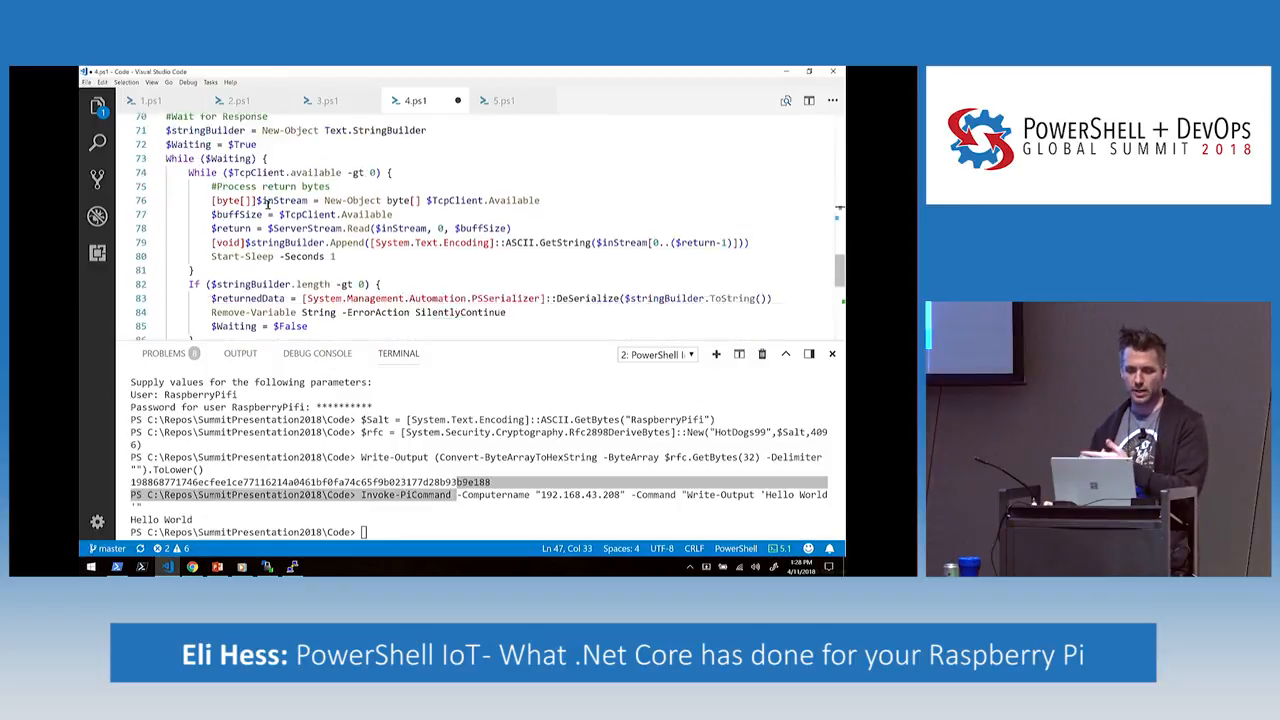
{"action": "scroll", "coordinate": [232, 199], "scroll_direction": "down", "scroll_amount": 4}
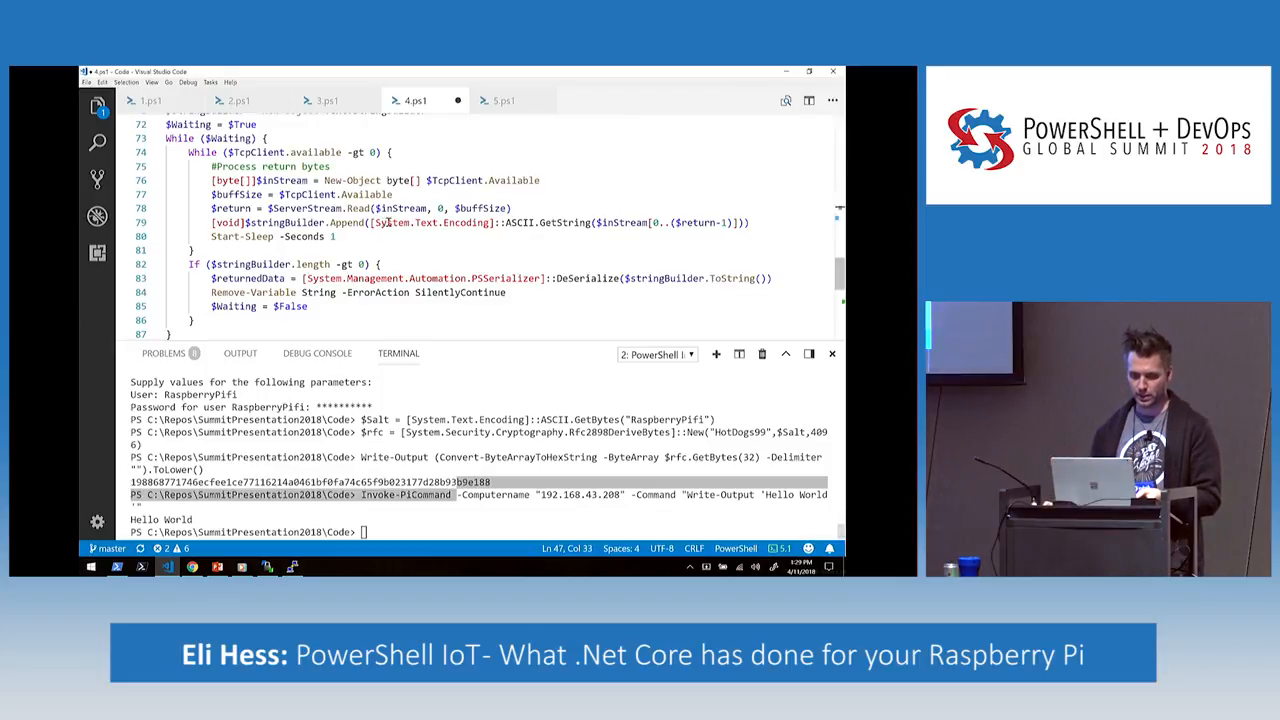
{"action": "scroll", "coordinate": [400, 220], "scroll_direction": "down", "scroll_amount": 2}
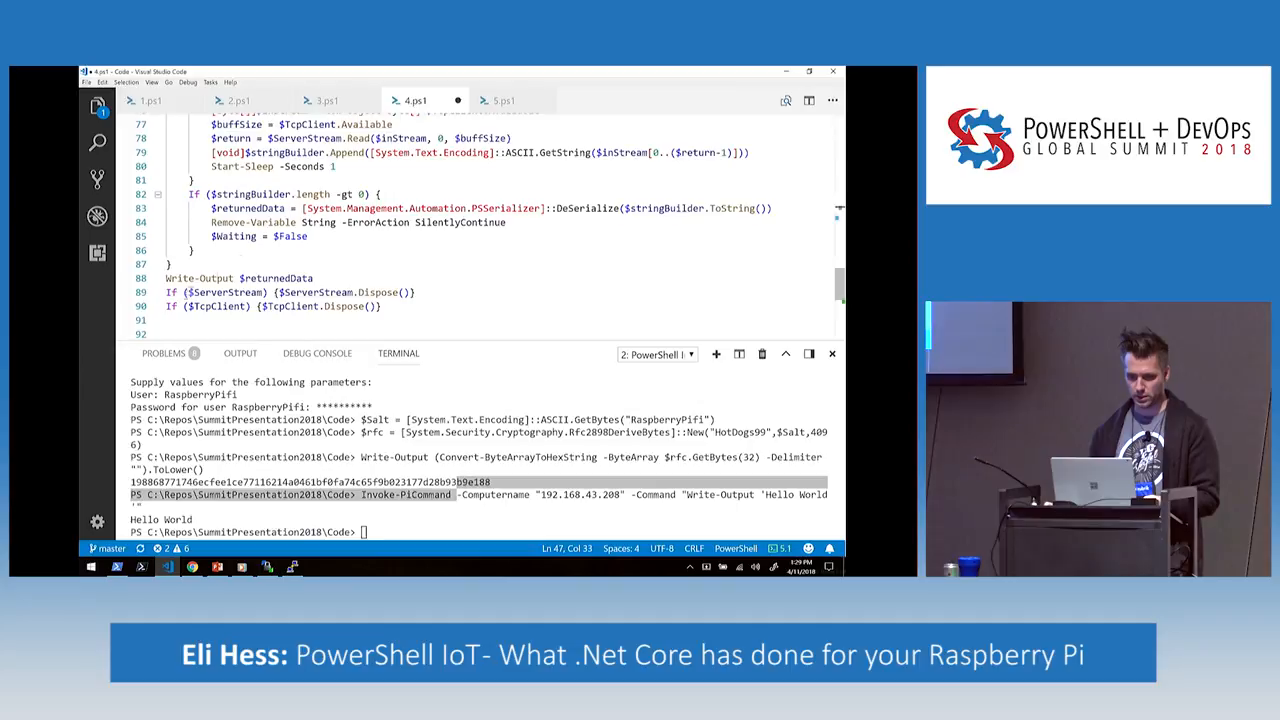
{"action": "scroll", "coordinate": [400, 220], "scroll_direction": "down", "scroll_amount": 2}
Step: Retarget the Get-Process pwsh call on line 93 to 192.168.43.208 and run it with F8
{"action": "left_click", "coordinate": [140, 286]}
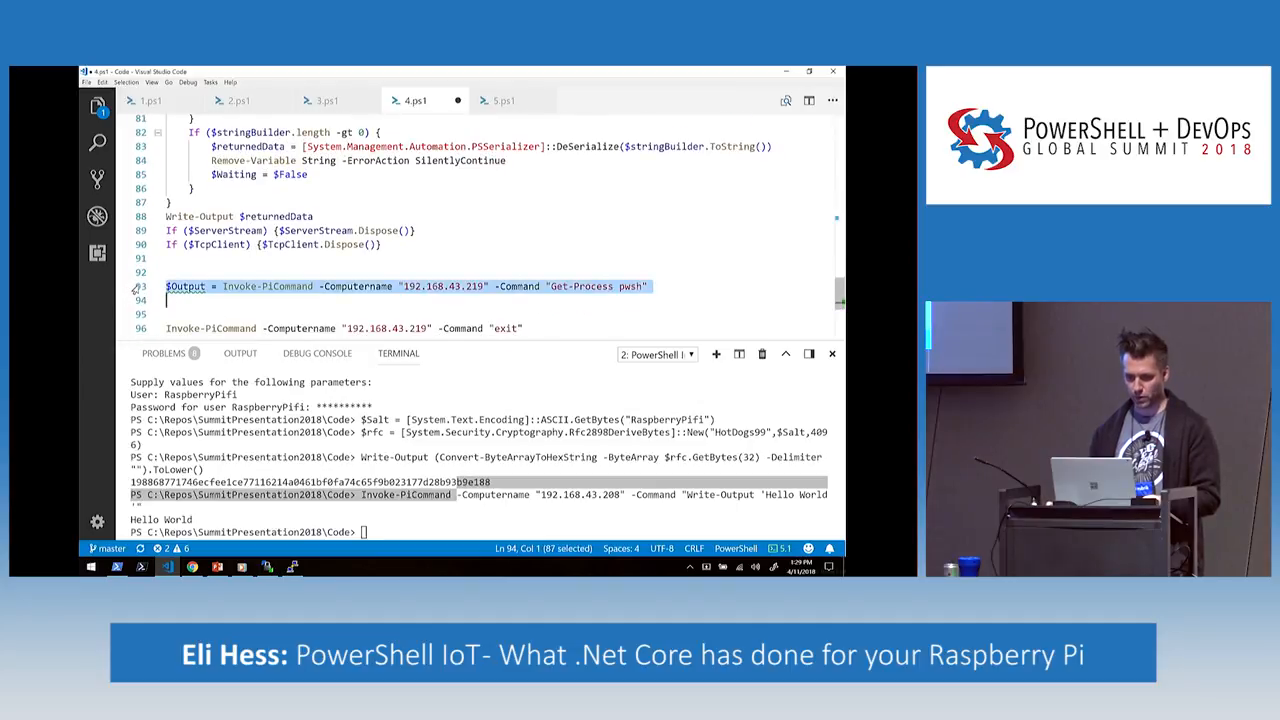
{"action": "key", "text": "F8"}
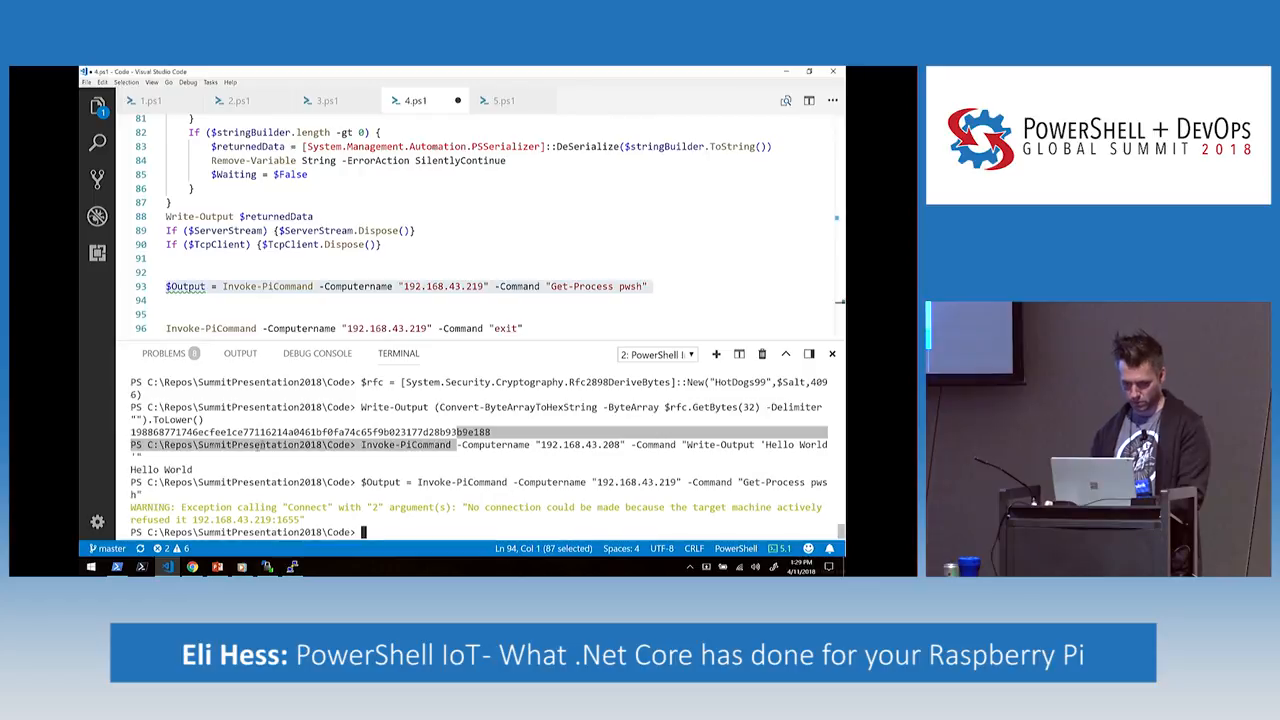
{"action": "left_click", "coordinate": [487, 286]}
{"action": "key", "text": "Left"}
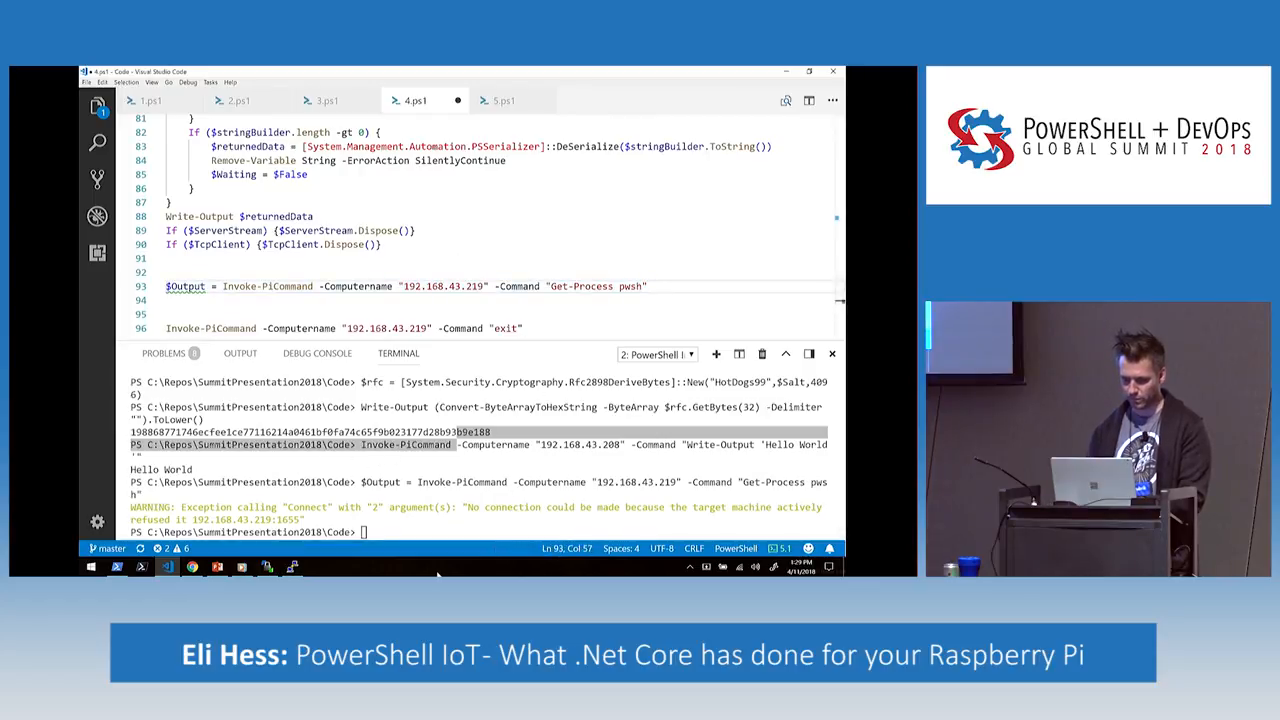
{"action": "key", "text": "BackSpace"}
{"action": "key", "text": "BackSpace"}
{"action": "key", "text": "BackSpace"}
{"action": "type", "text": "208"}
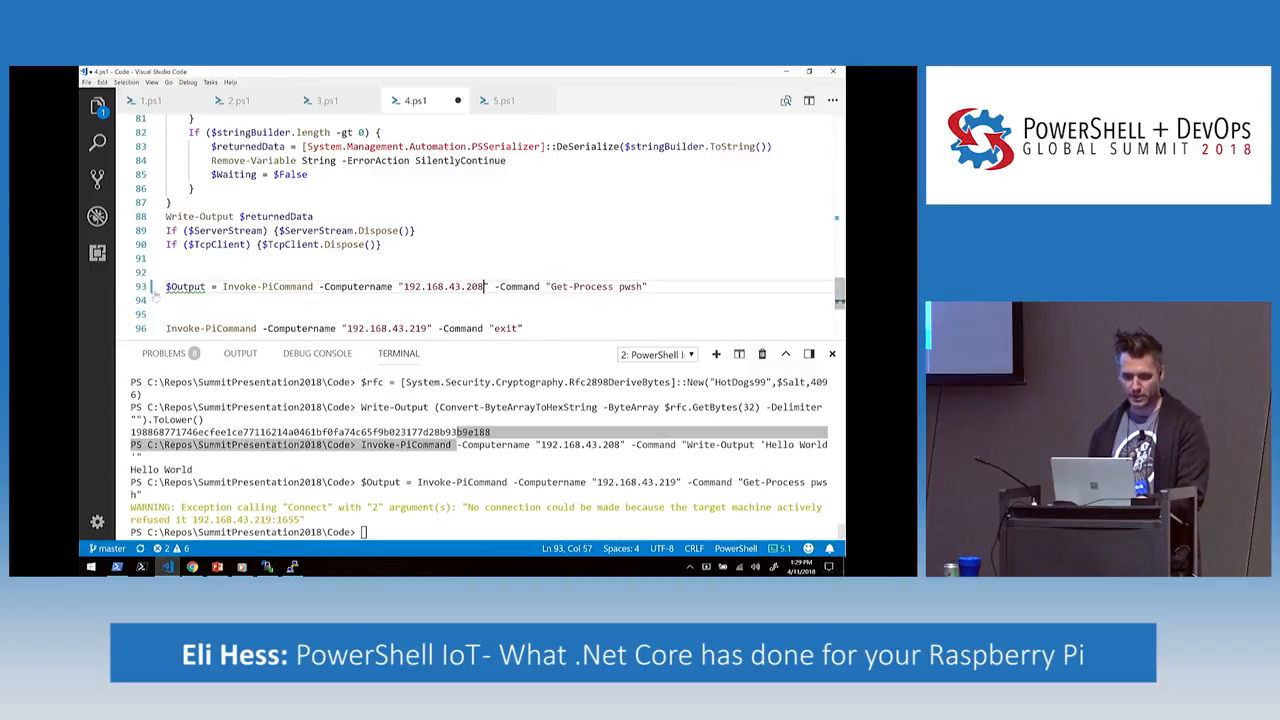
{"action": "left_click", "coordinate": [142, 286]}
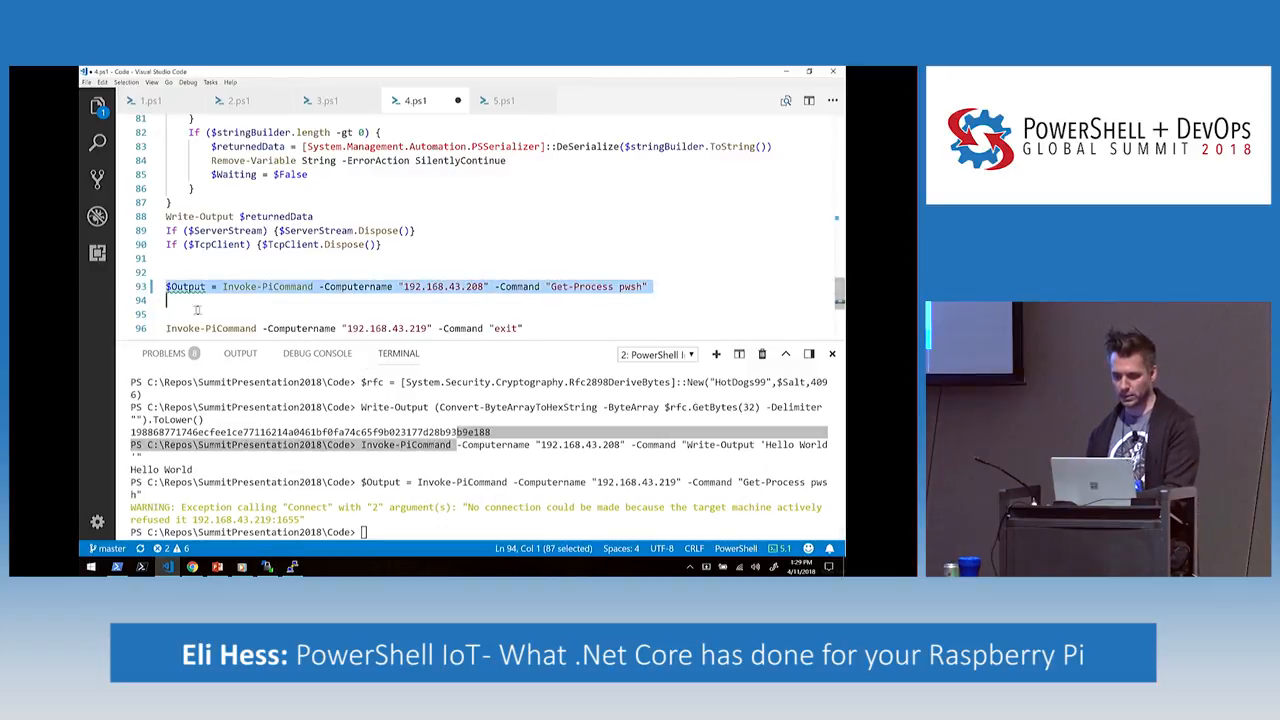
{"action": "key", "text": "F8"}
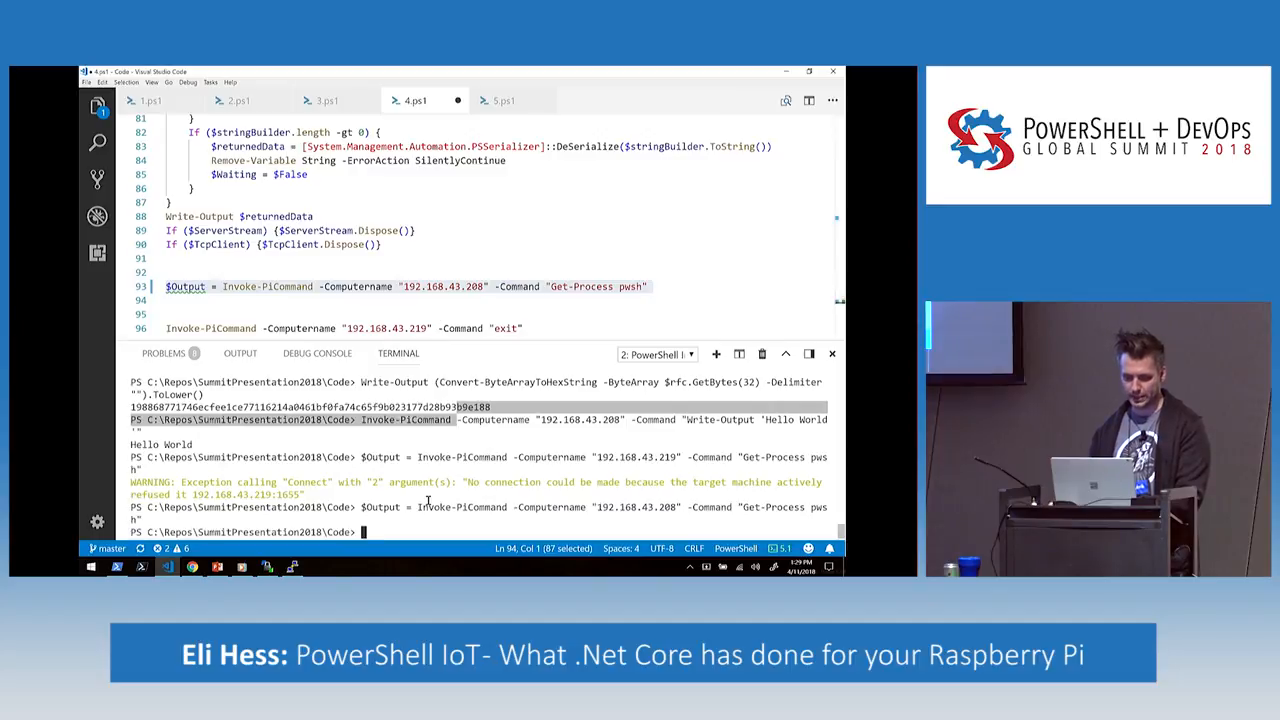
{"action": "type", "text": "$outpu"}
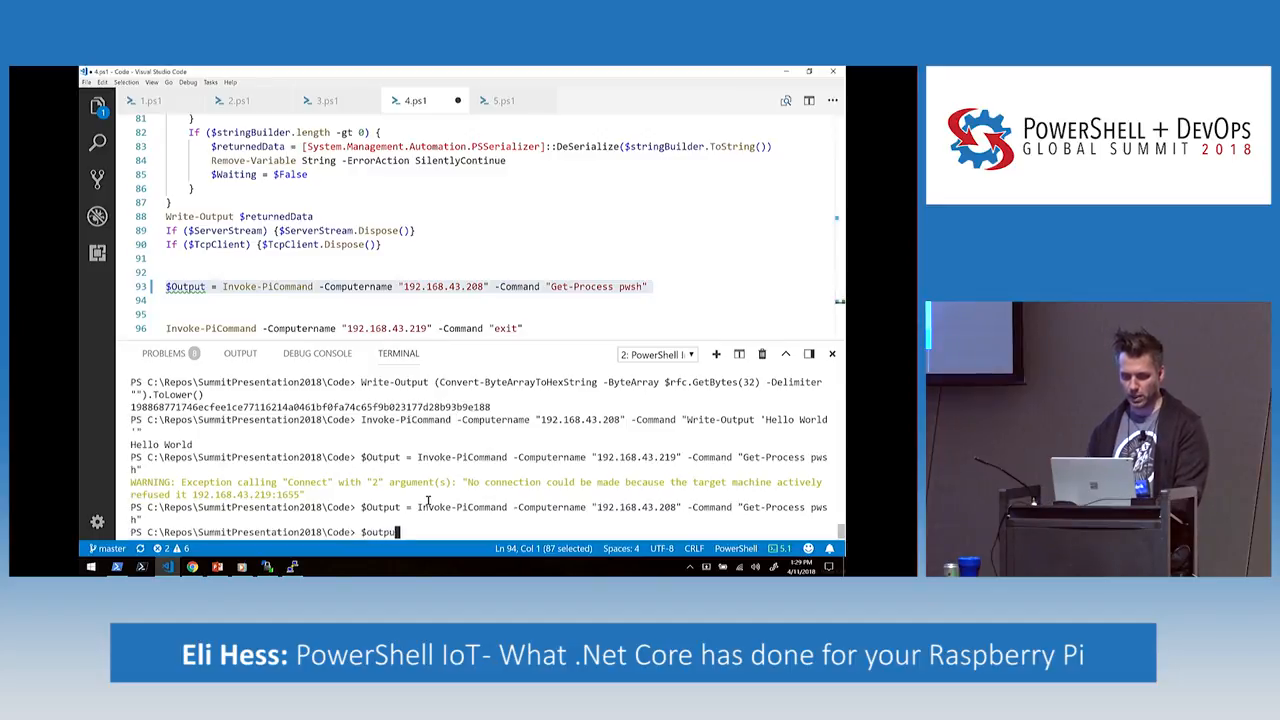
{"action": "type", "text": " gm"}
Step: Inspect $output with gm and display the returned pwsh process, then copy line 93
{"action": "key", "text": "Return"}
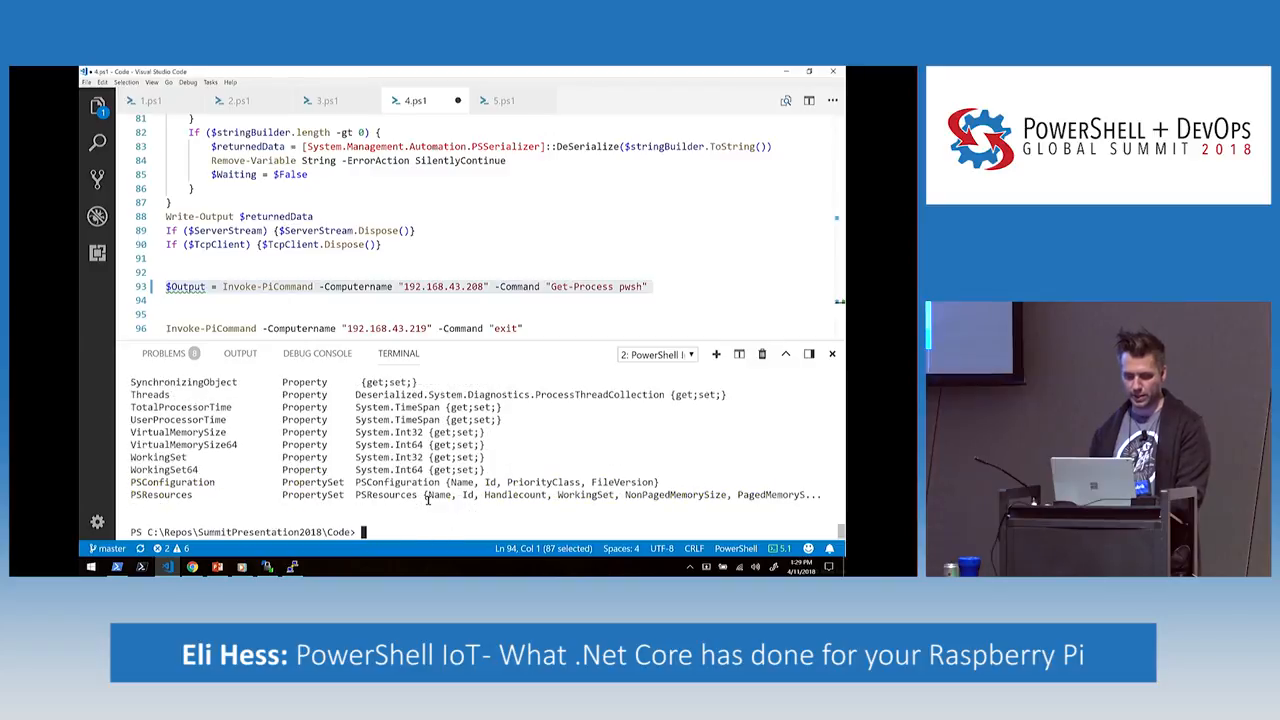
{"action": "scroll", "coordinate": [470, 475], "scroll_direction": "up", "scroll_amount": 5}
{"action": "scroll", "coordinate": [460, 470], "scroll_direction": "up", "scroll_amount": 5}
{"action": "scroll", "coordinate": [455, 470], "scroll_direction": "up", "scroll_amount": 5}
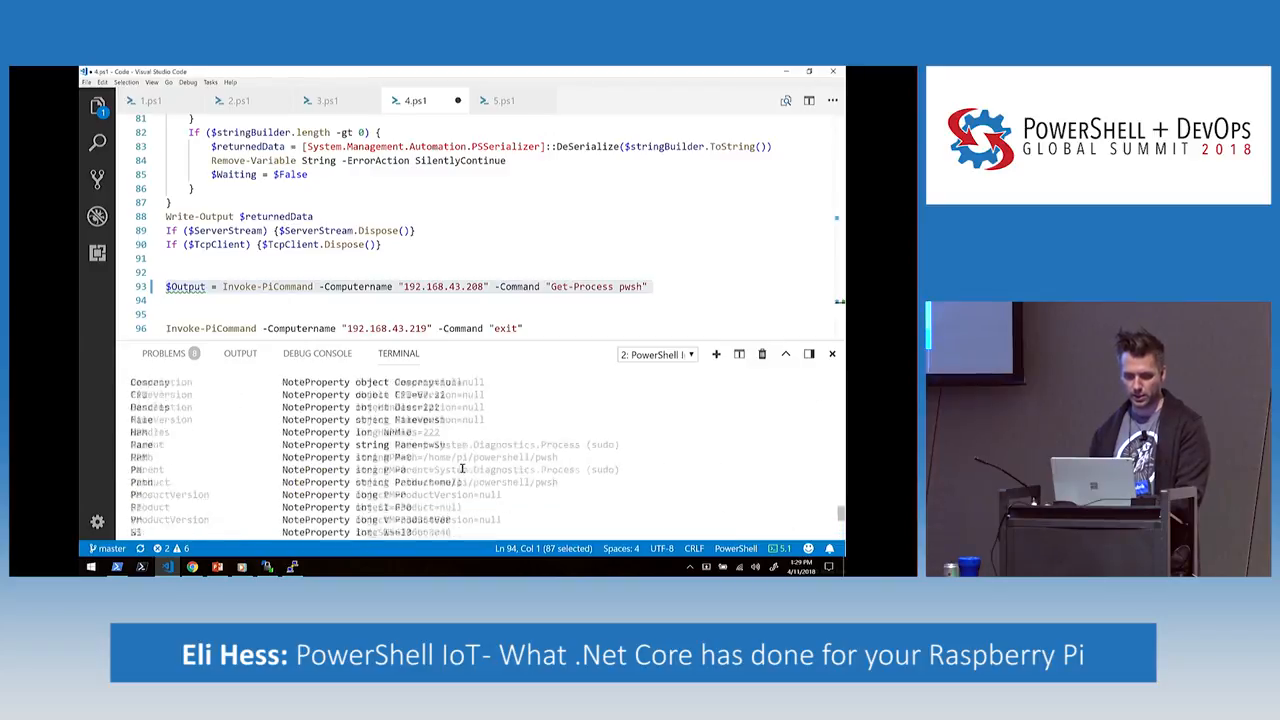
{"action": "scroll", "coordinate": [453, 469], "scroll_direction": "up", "scroll_amount": 5}
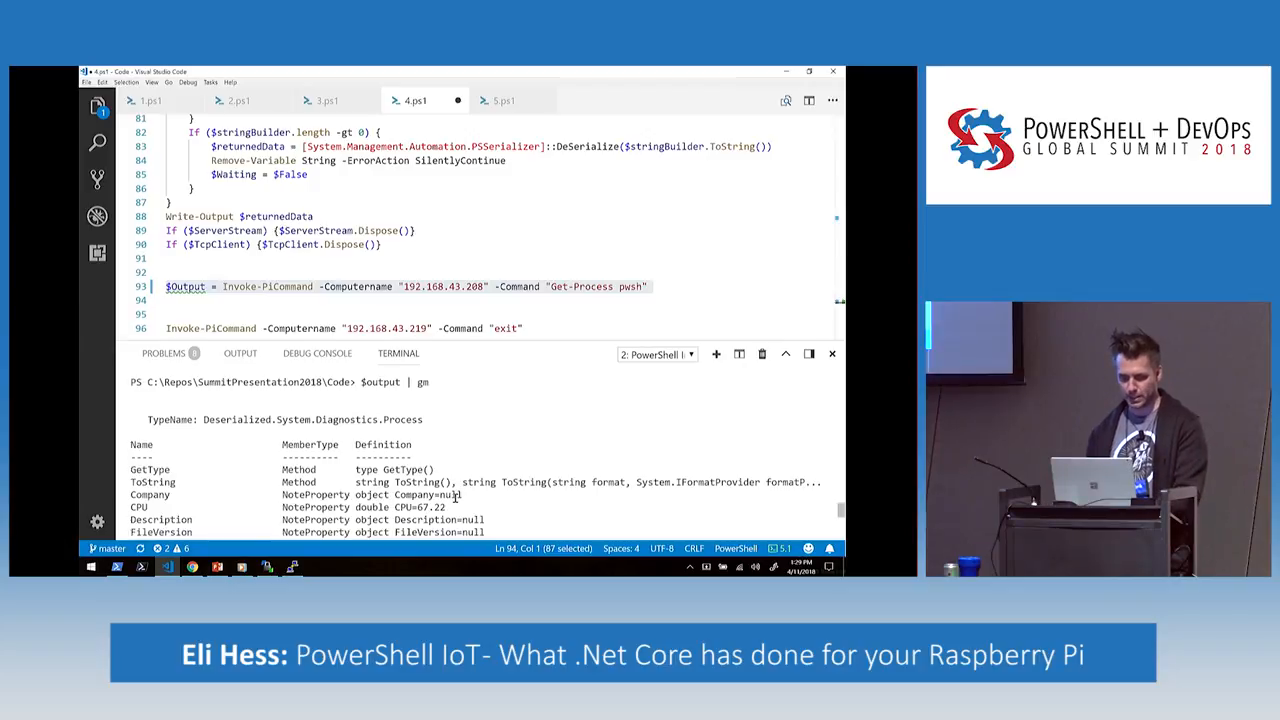
{"action": "type", "text": "$"}
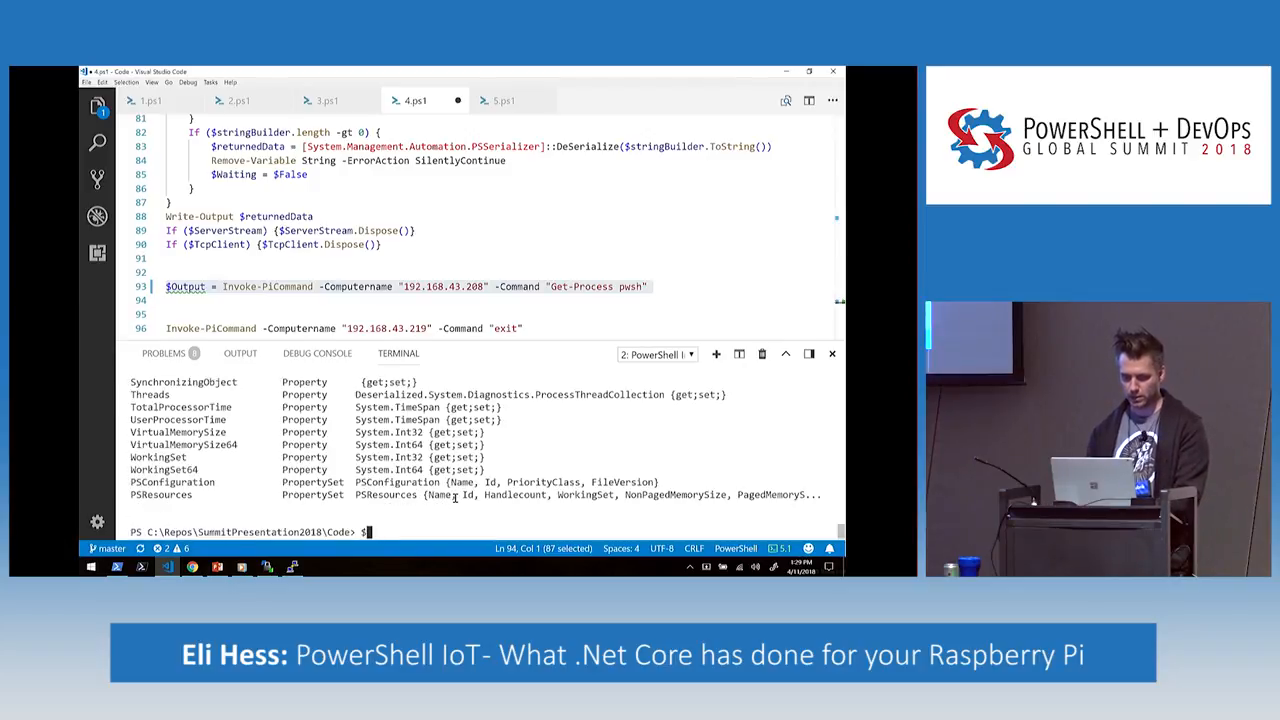
{"action": "type", "text": "output"}
{"action": "key", "text": "Return"}
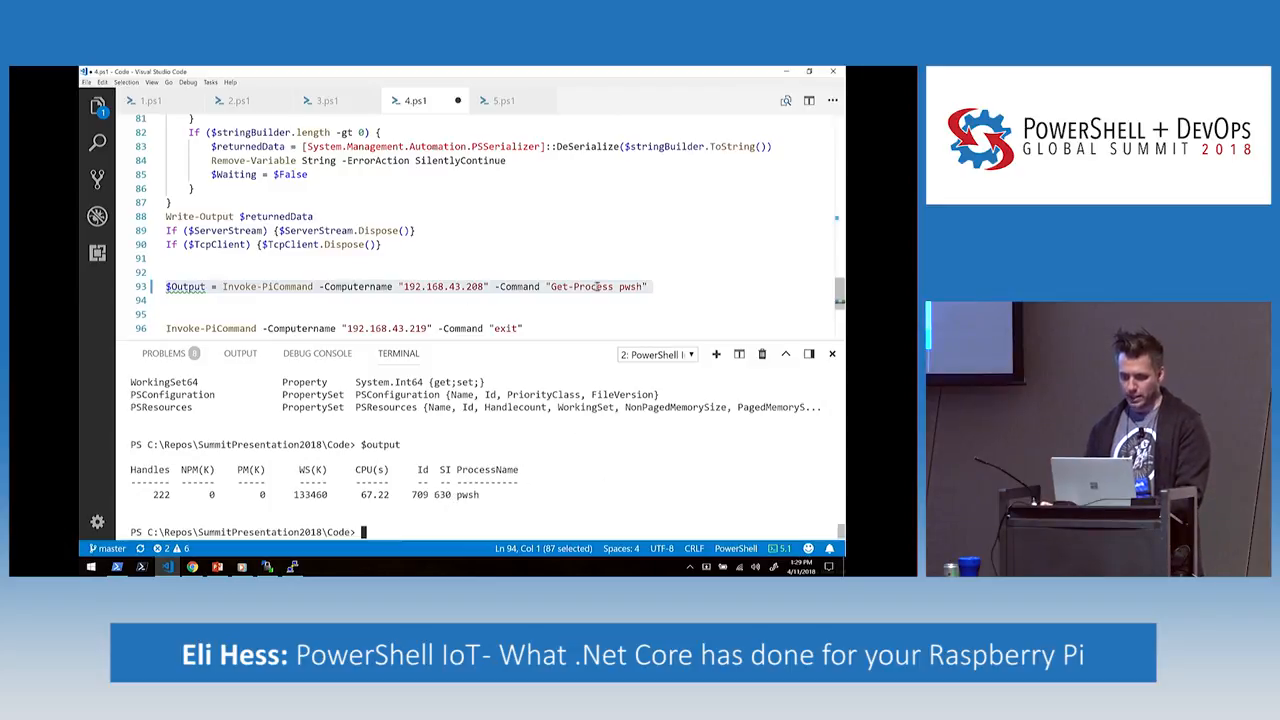
{"action": "left_click", "coordinate": [558, 302]}
{"action": "scroll", "coordinate": [487, 290], "scroll_direction": "down", "scroll_amount": 2}
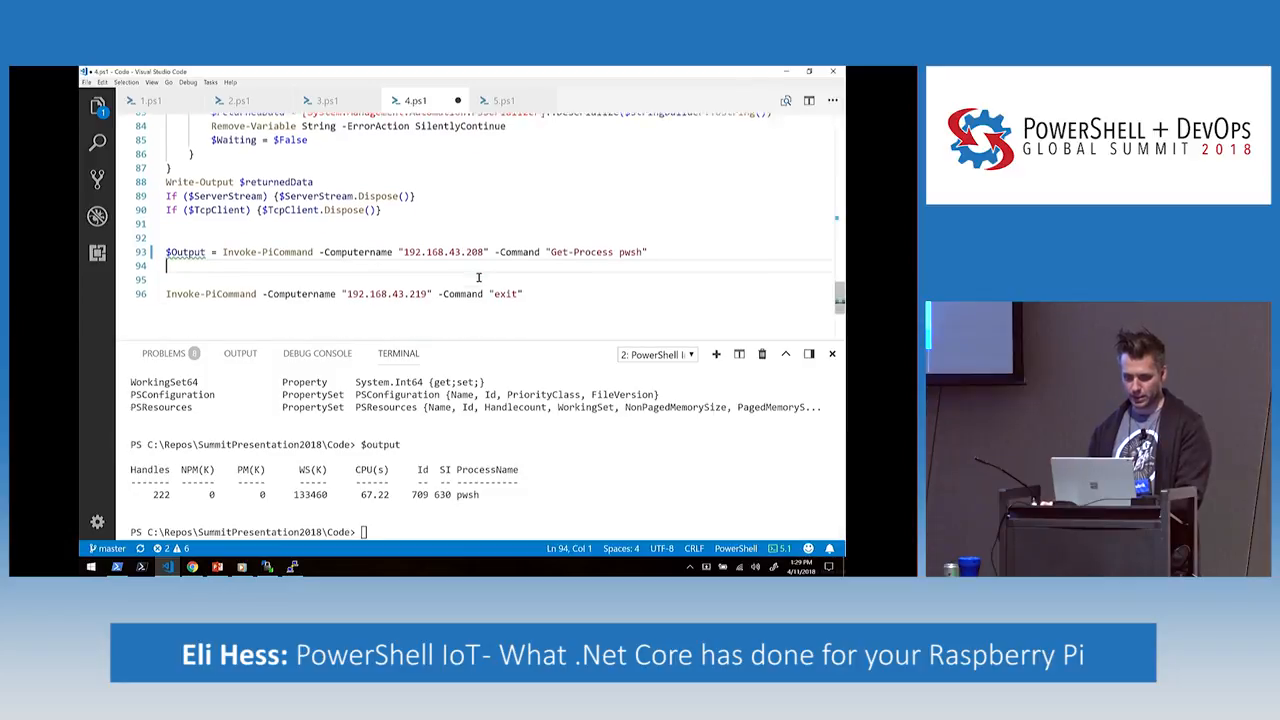
{"action": "left_click", "coordinate": [546, 443]}
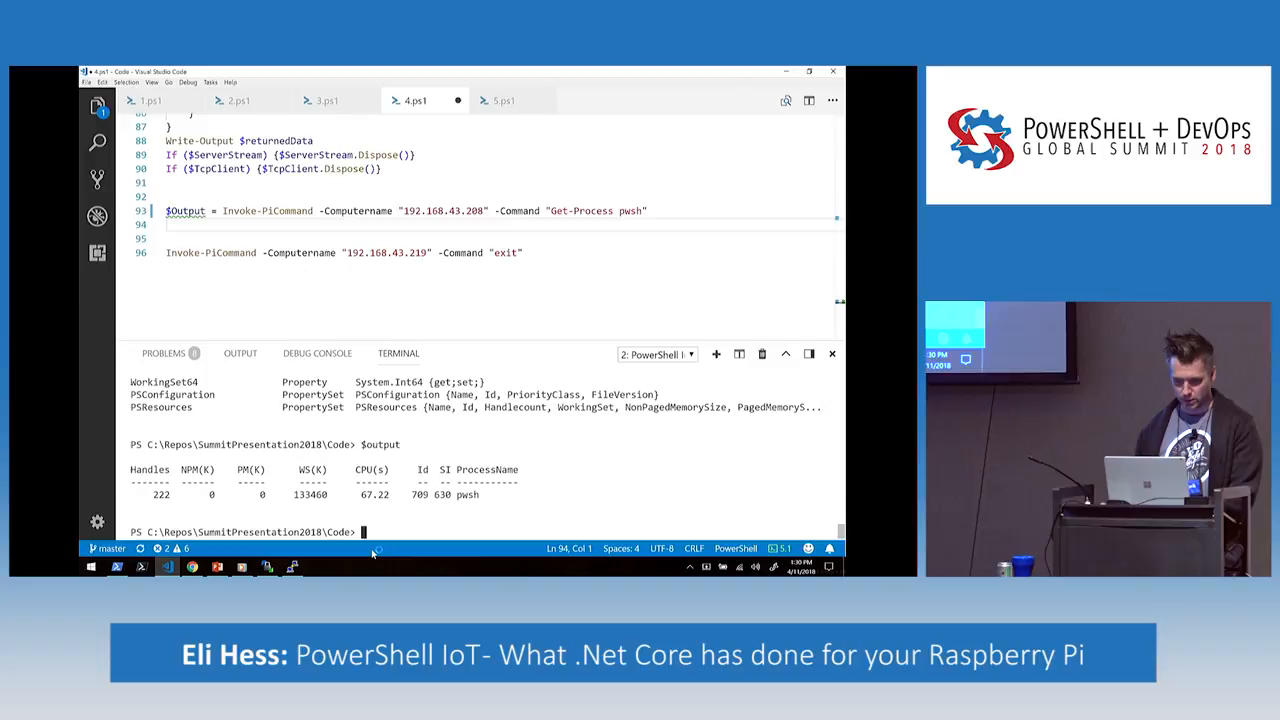
{"action": "type", "text": "$output"}
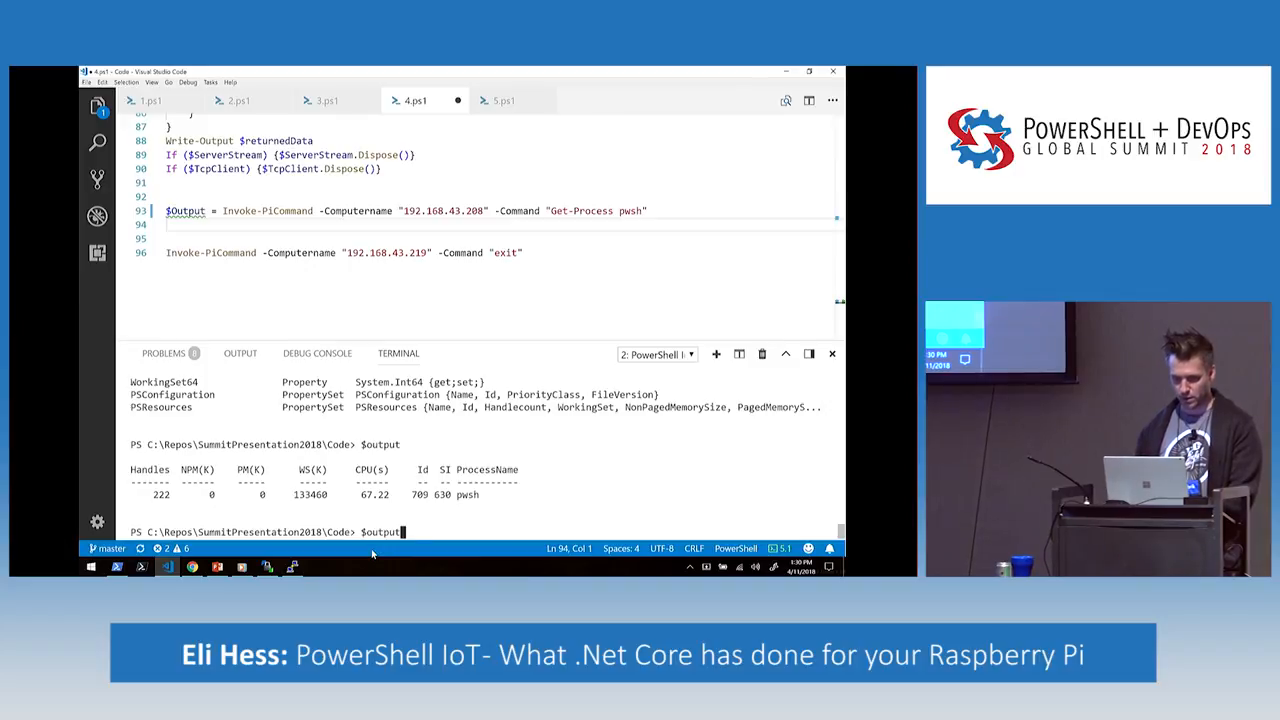
{"action": "key", "text": "BackSpace"}
{"action": "key", "text": "BackSpace"}
{"action": "key", "text": "BackSpace"}
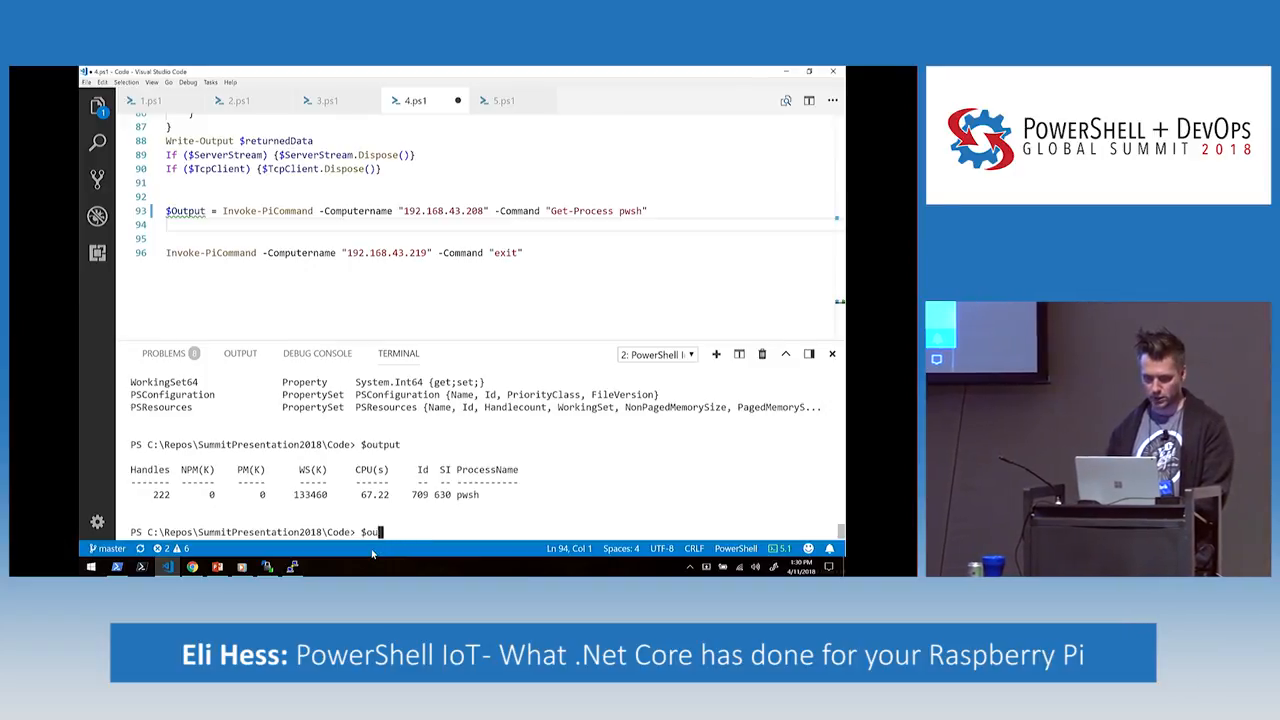
{"action": "key", "text": "BackSpace"}
{"action": "key", "text": "BackSpace"}
{"action": "key", "text": "BackSpace"}
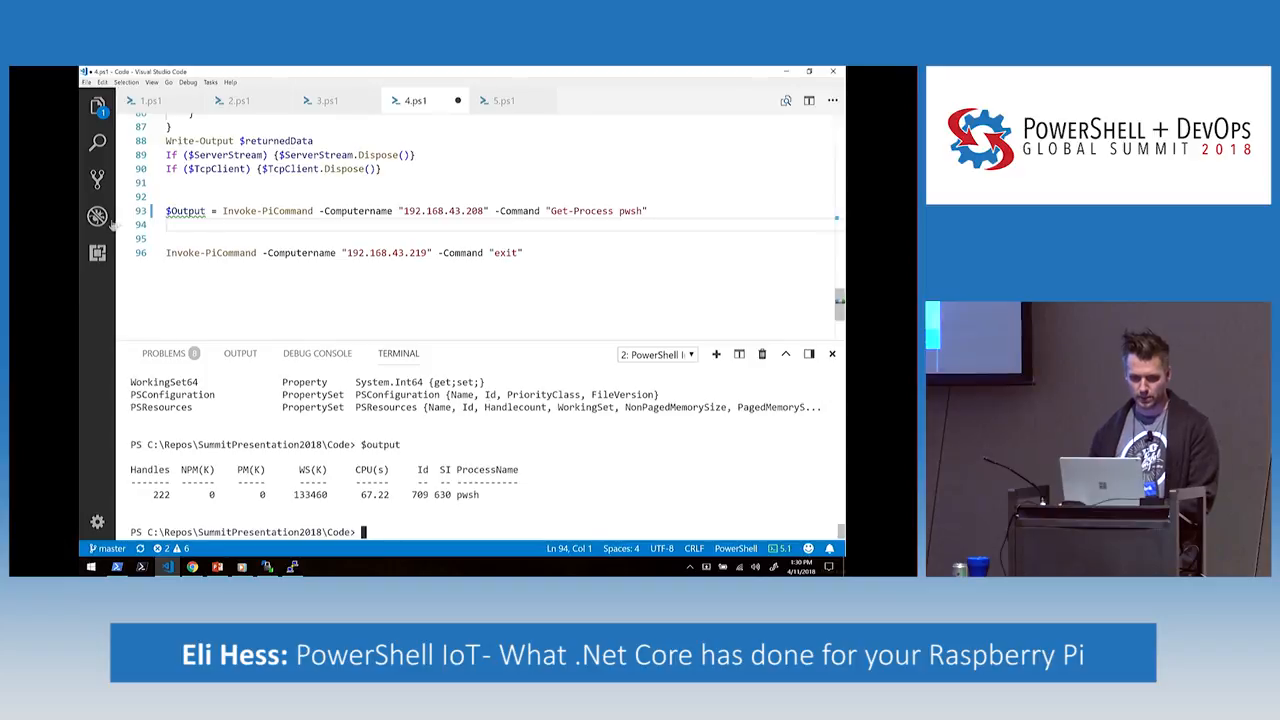
{"action": "key", "text": "ctrl+c"}
{"action": "key", "text": "Right"}
Step: Duplicate the line as an Invoke-PiCommand ls call on line 94 and run it with F8
{"action": "key", "text": "ctrl+v"}
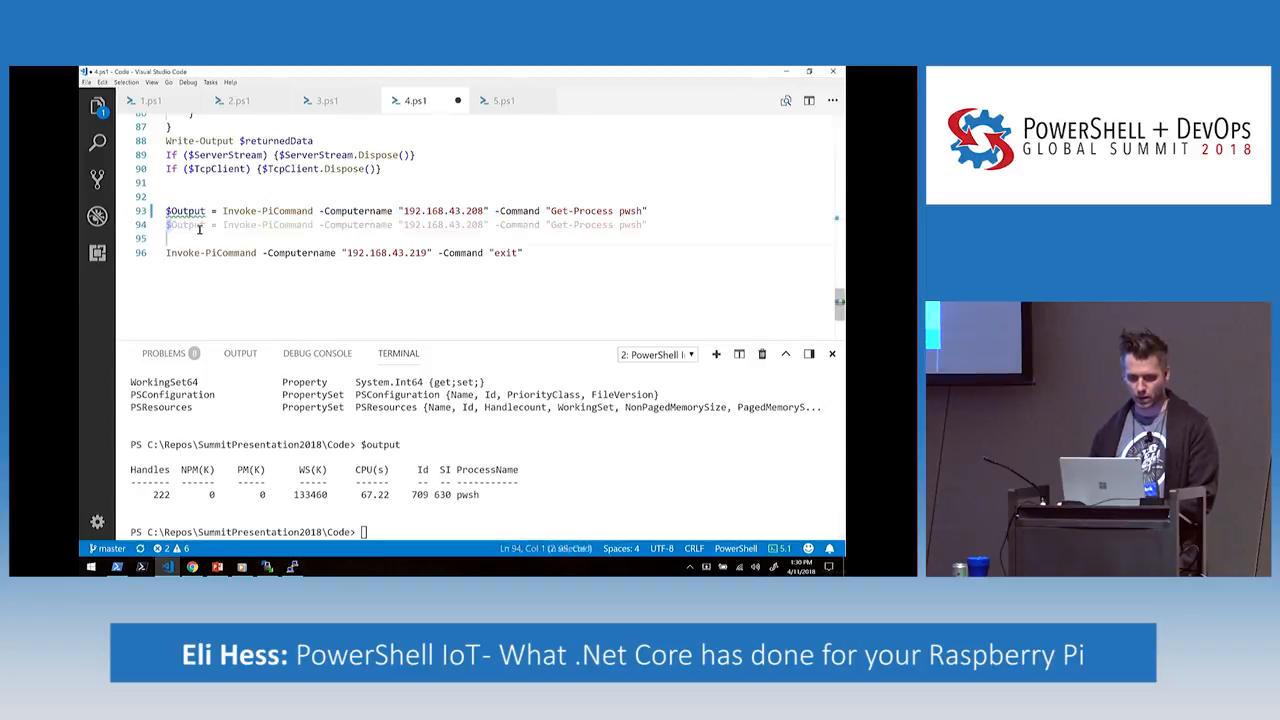
{"action": "left_click", "coordinate": [645, 225]}
{"action": "type", "text": "l"}
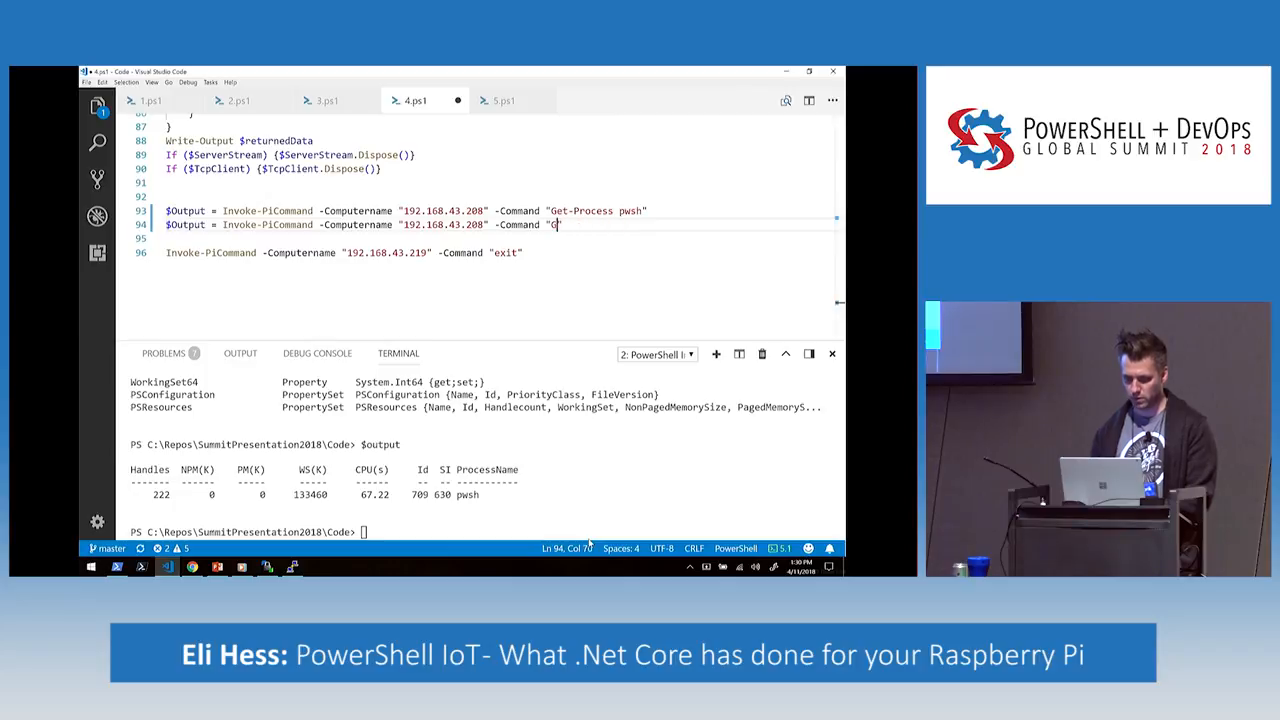
{"action": "left_click", "coordinate": [141, 230]}
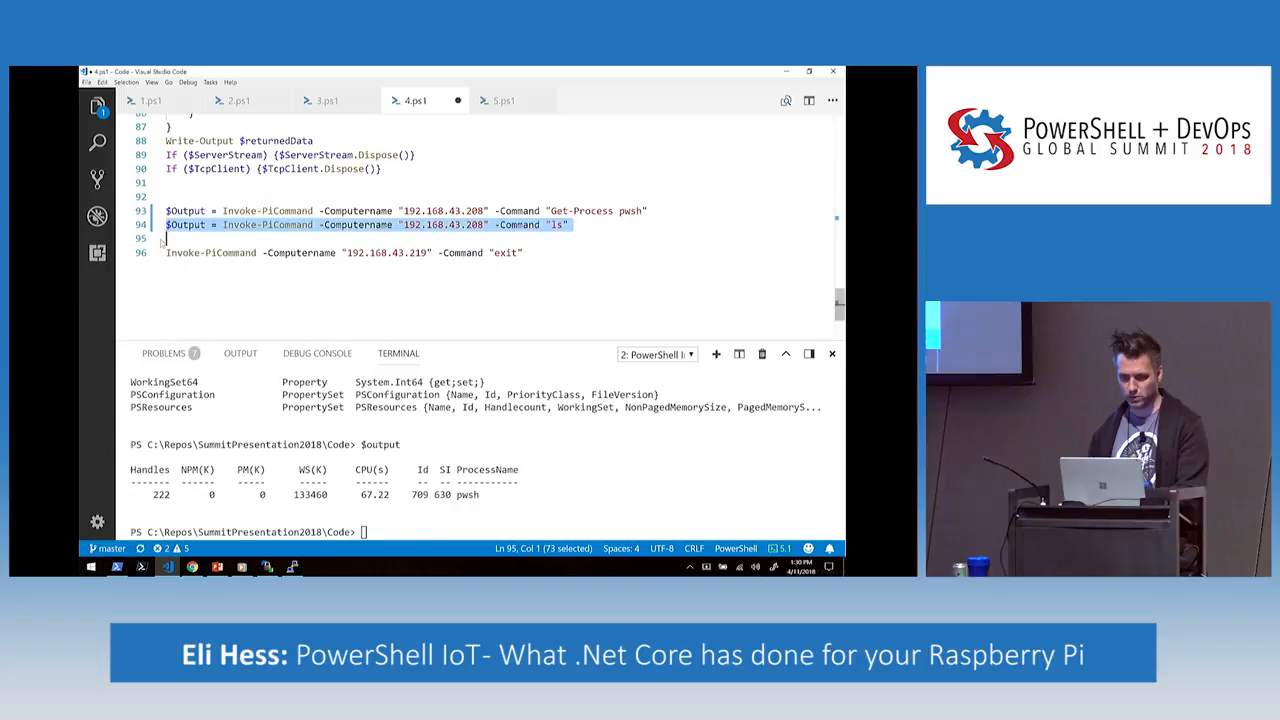
{"action": "key", "text": "F8"}
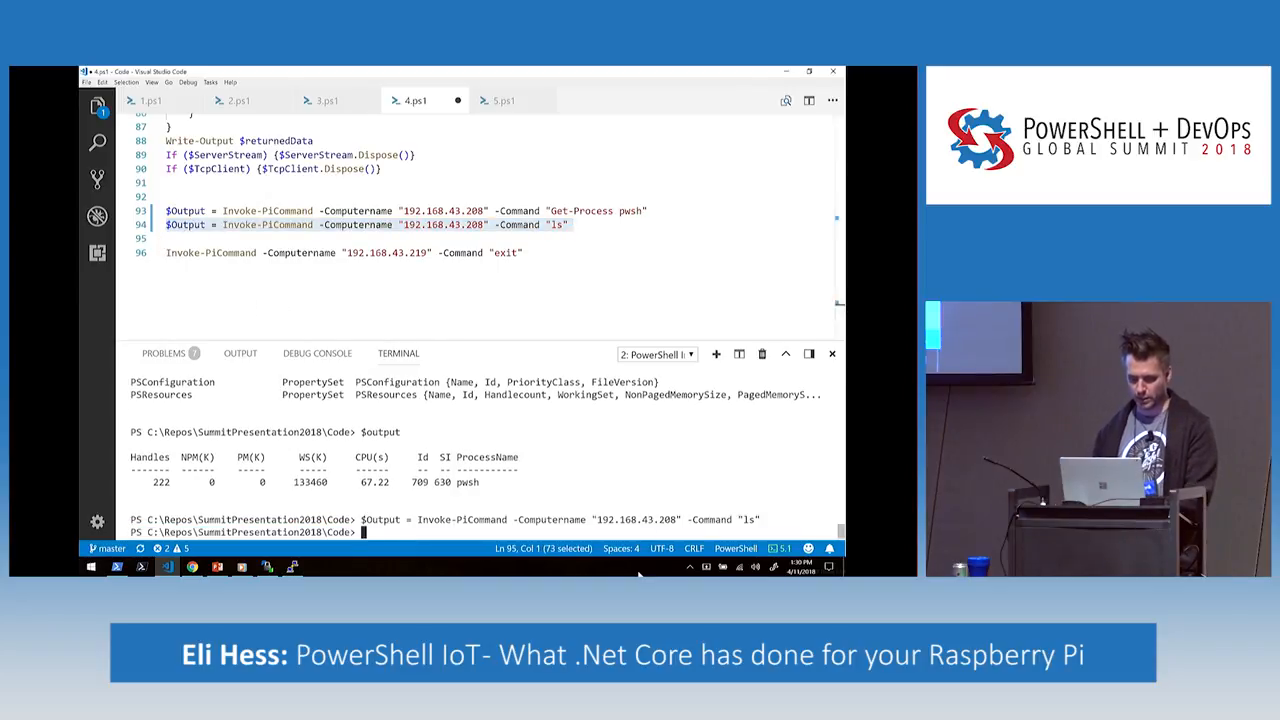
{"action": "left_click", "coordinate": [487, 532]}
{"action": "type", "text": "$output"}
Step: Display the ls listing in $output and show via gm that it holds System.String members
{"action": "key", "text": "Return"}
{"action": "type", "text": "|"}
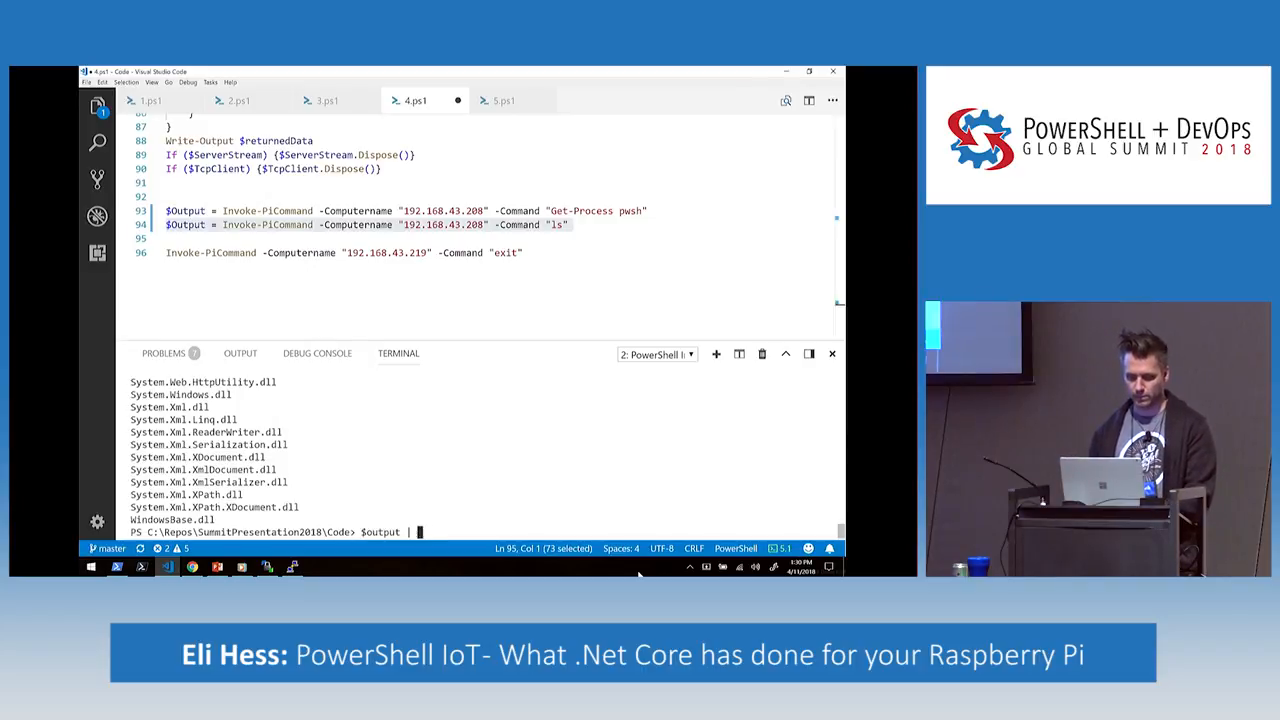
{"action": "type", "text": "gj"}
{"action": "key", "text": "Return"}
{"action": "key", "text": "Up"}
{"action": "key", "text": "BackSpace"}
{"action": "type", "text": "m"}
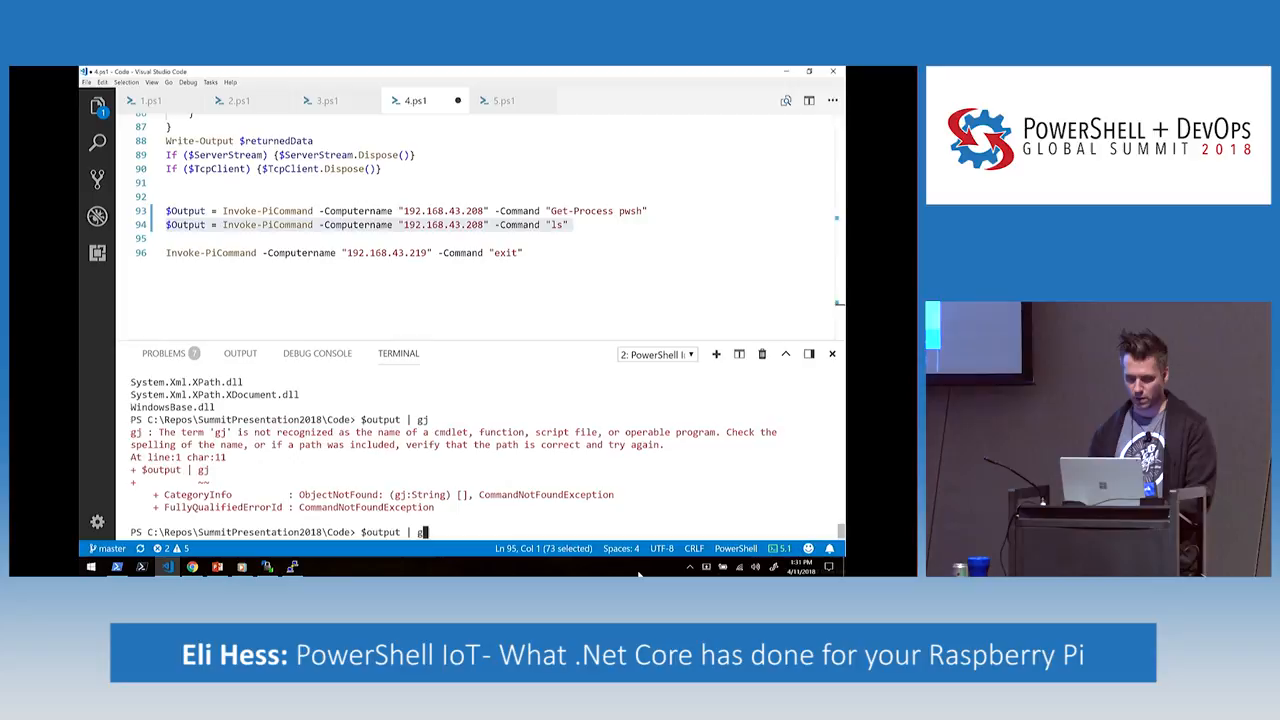
{"action": "key", "text": "Return"}
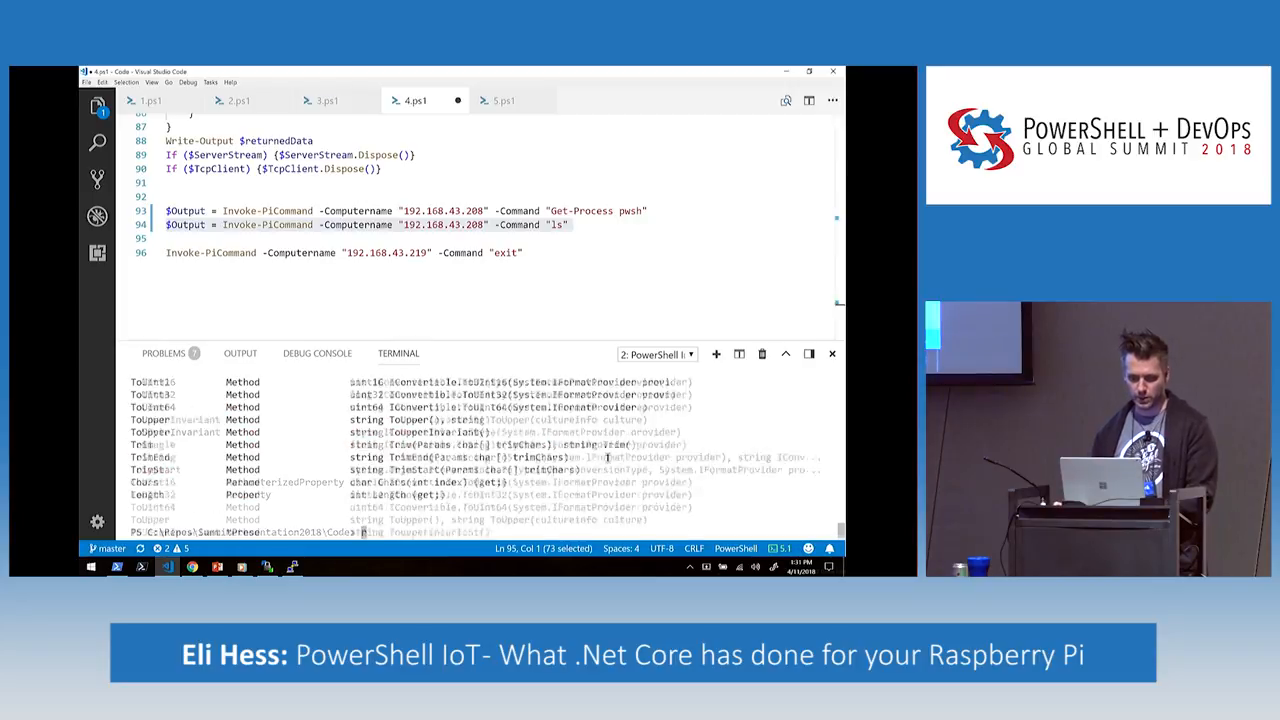
{"action": "scroll", "coordinate": [520, 450], "scroll_direction": "up", "scroll_amount": 3}
{"action": "scroll", "coordinate": [530, 448], "scroll_direction": "up", "scroll_amount": 5}
{"action": "scroll", "coordinate": [537, 447], "scroll_direction": "up", "scroll_amount": 3}
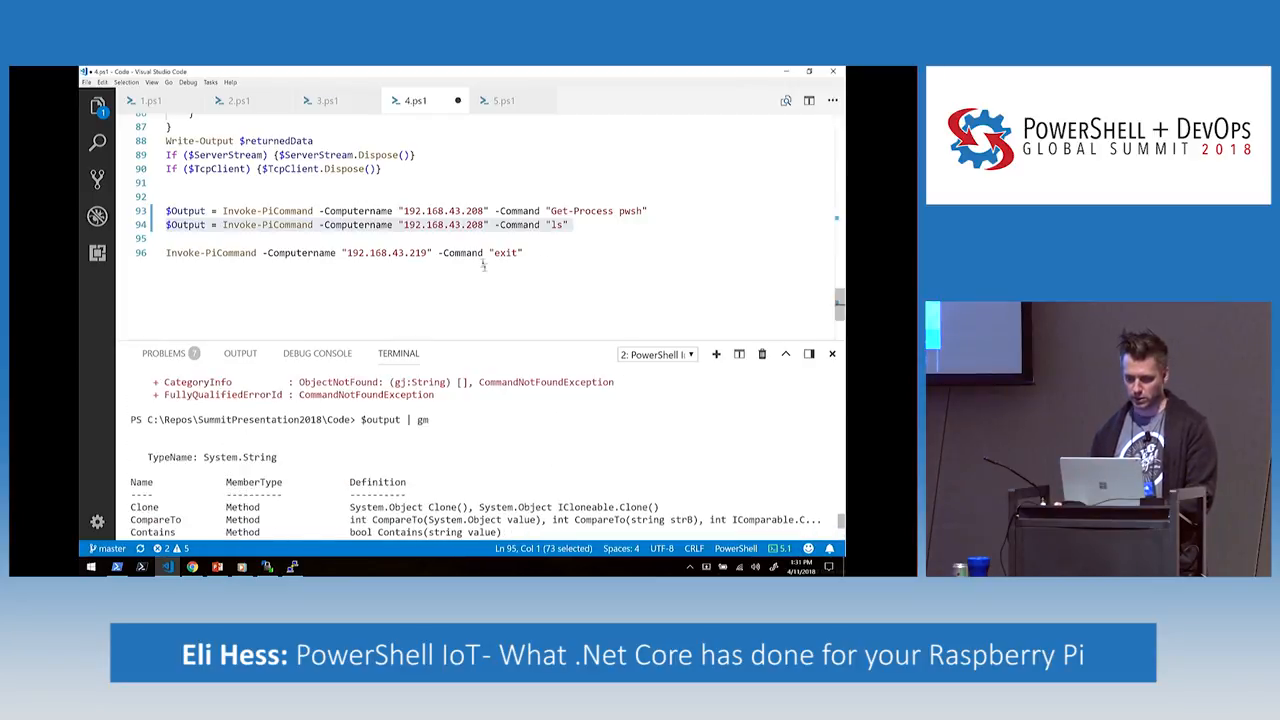
Step: Change line 94 to a Get-ChildItem query and run it, getting the out-of-range size warning
{"action": "left_click", "coordinate": [558, 211]}
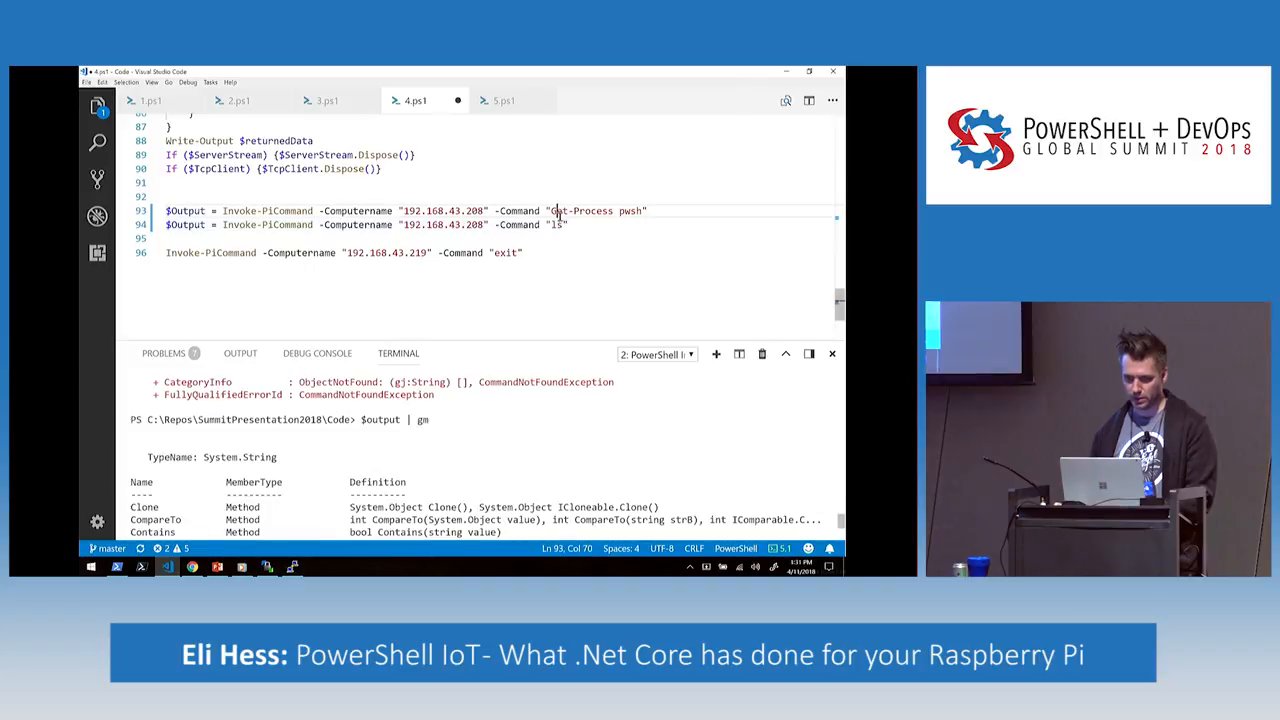
{"action": "left_click", "coordinate": [562, 224]}
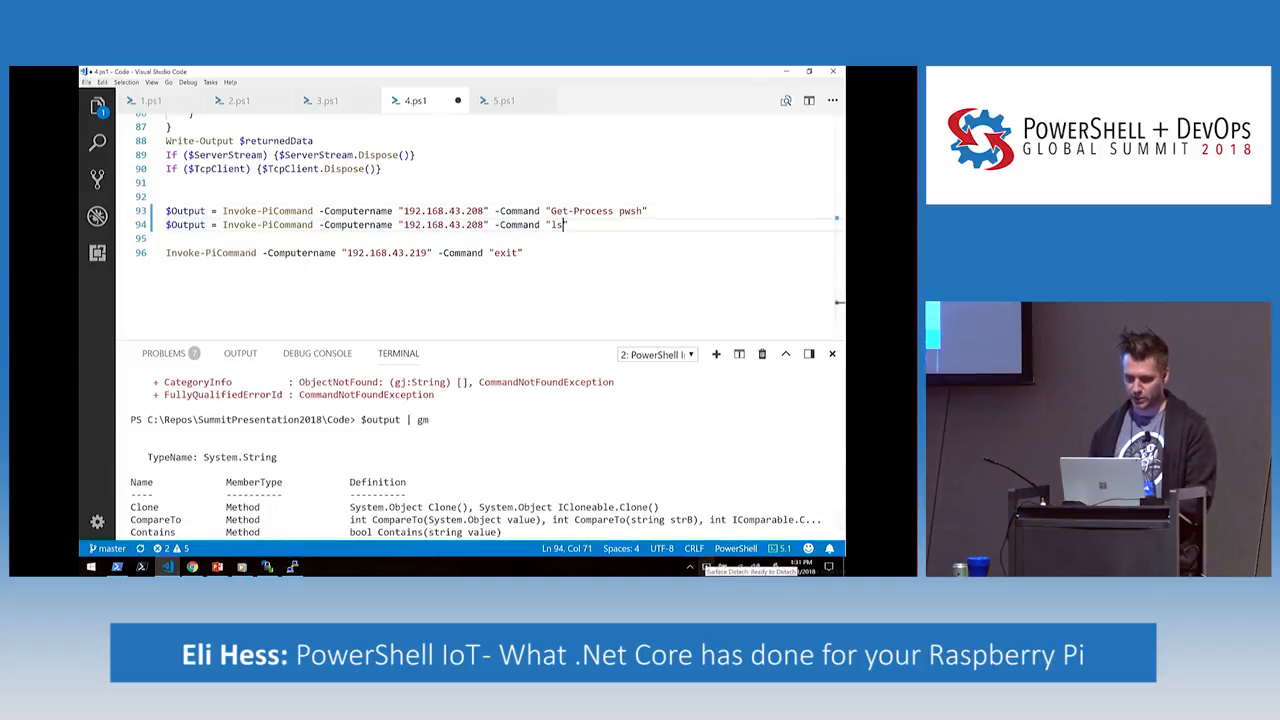
{"action": "type", "text": "Get-ChildItem"}
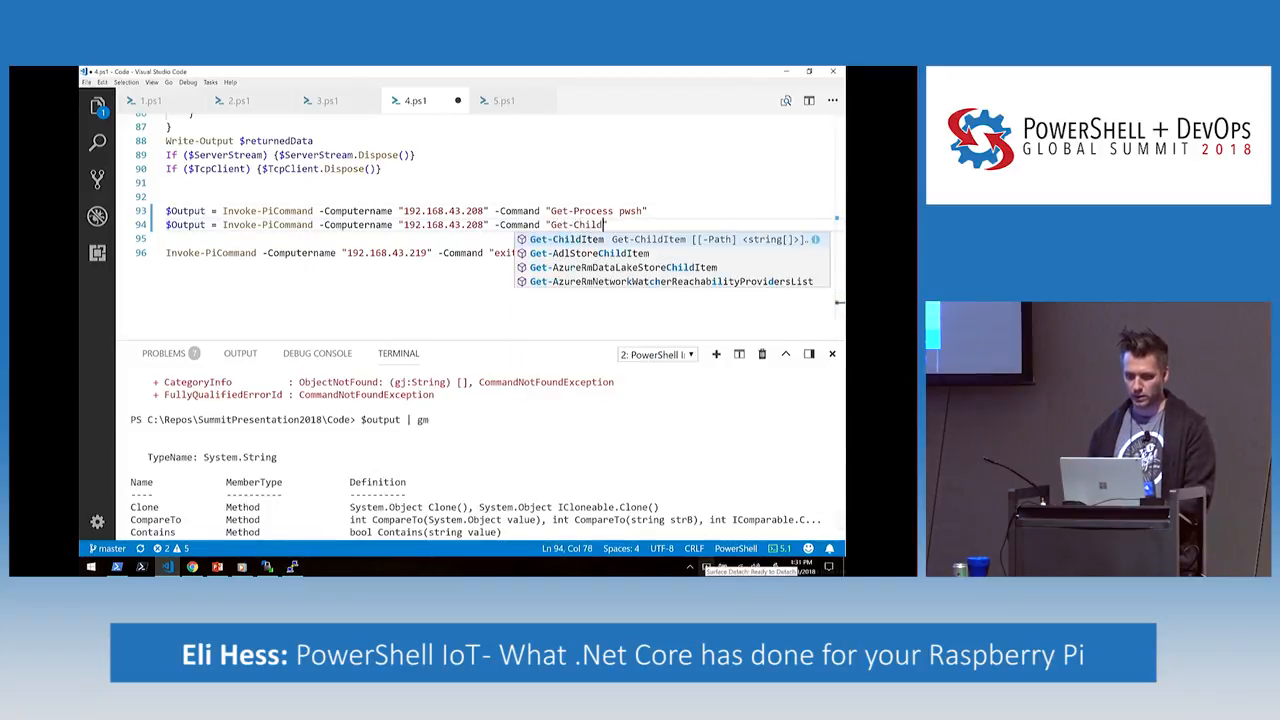
{"action": "left_click", "coordinate": [296, 238]}
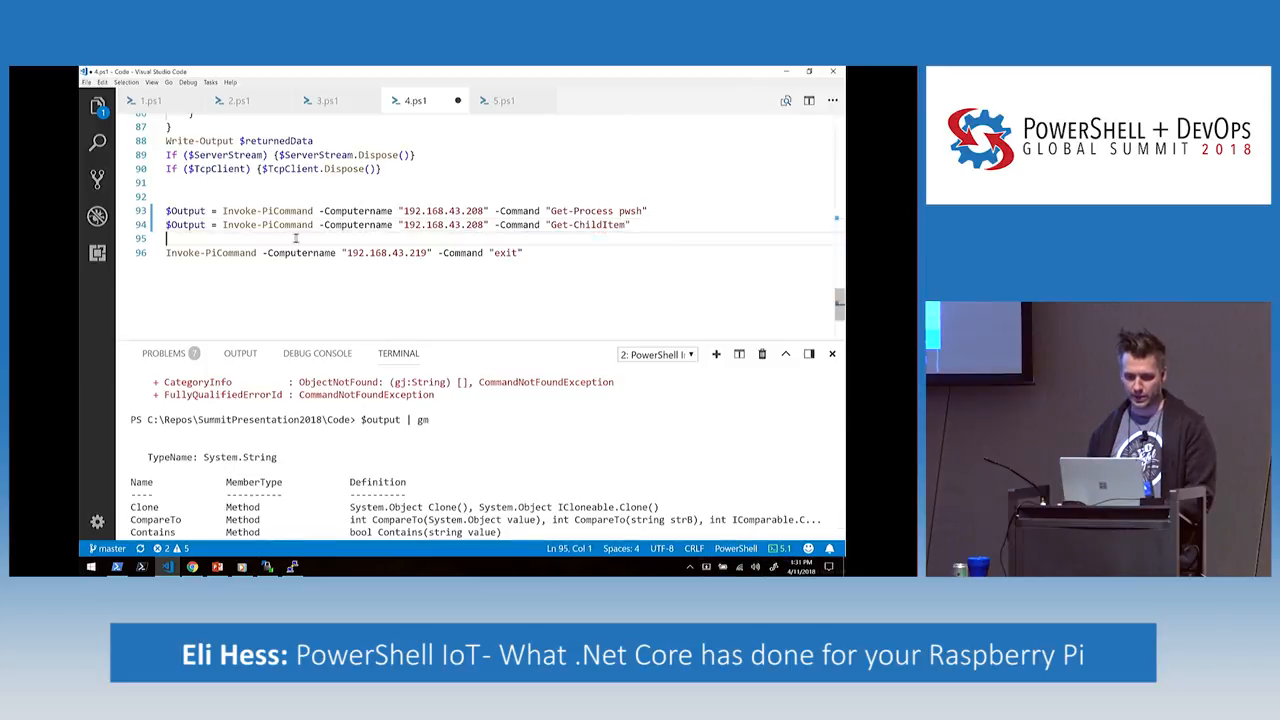
{"action": "left_click", "coordinate": [140, 224]}
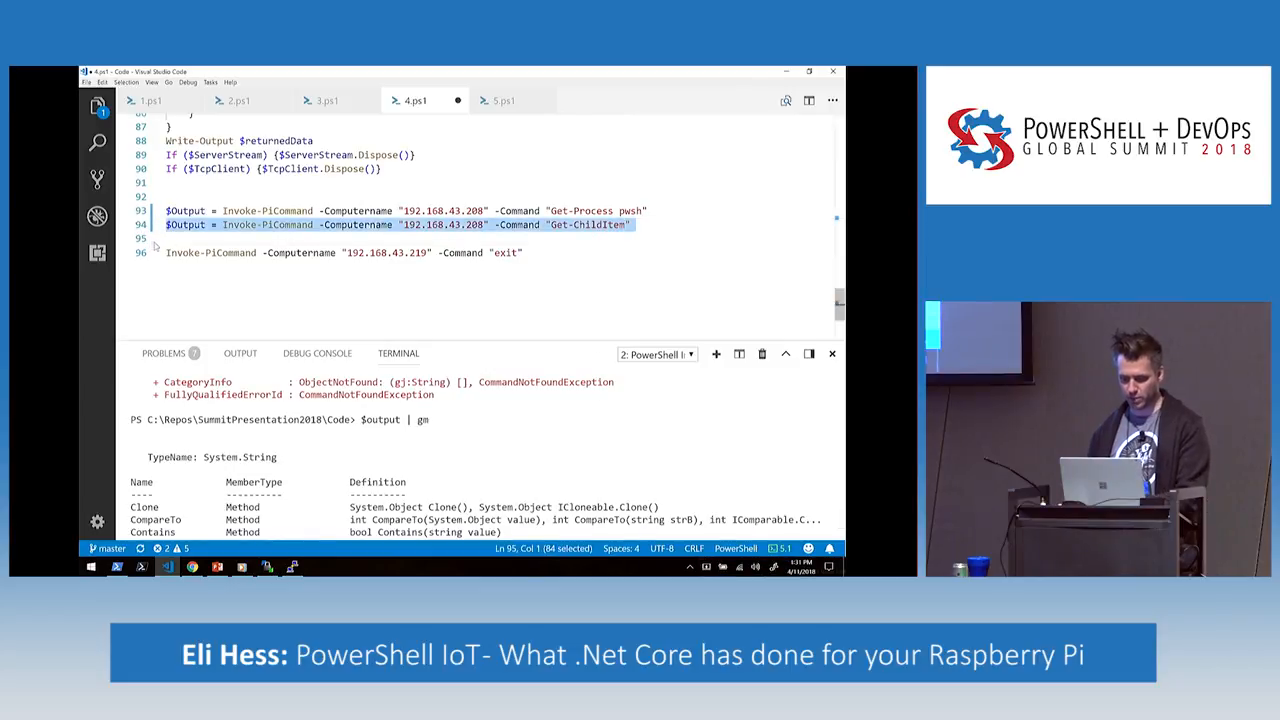
{"action": "key", "text": "F8"}
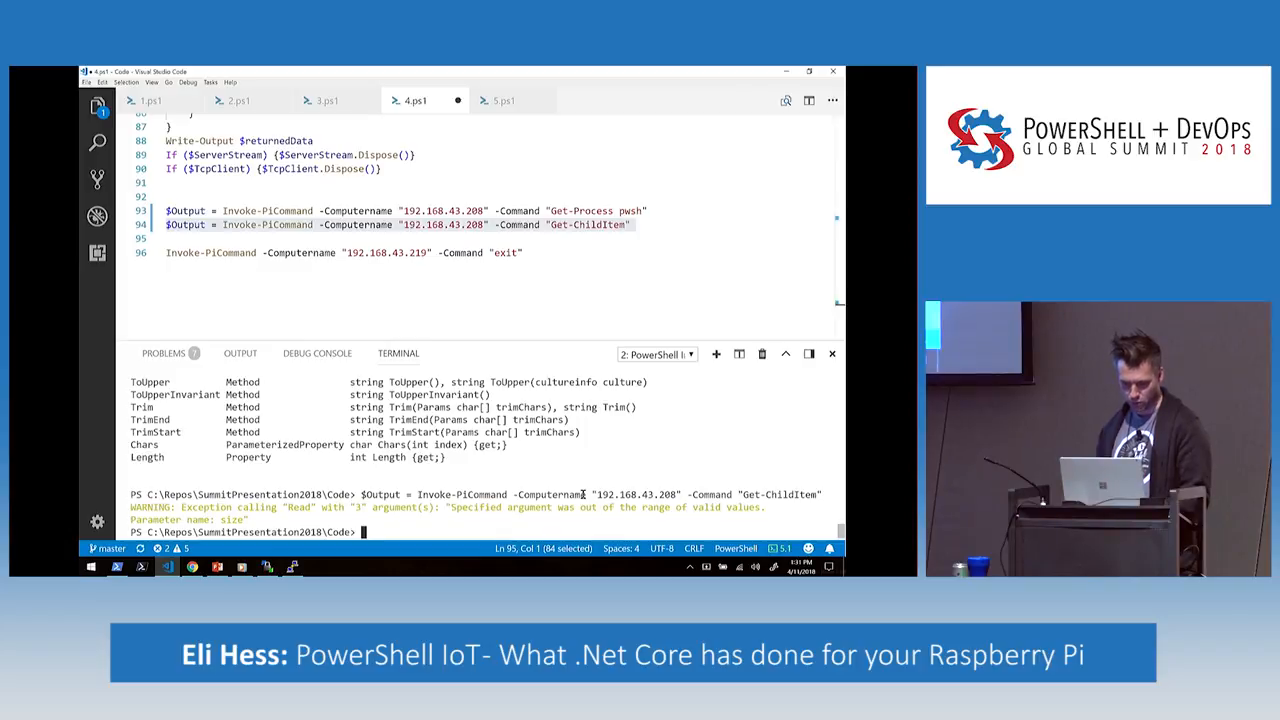
{"action": "type", "text": "eget"}
Step: Rerun the Get-ChildItem Invoke-PiCommand from the terminal, hitting the warning again, and show the Pi log
{"action": "key", "text": "BackSpace"}
{"action": "key", "text": "BackSpace"}
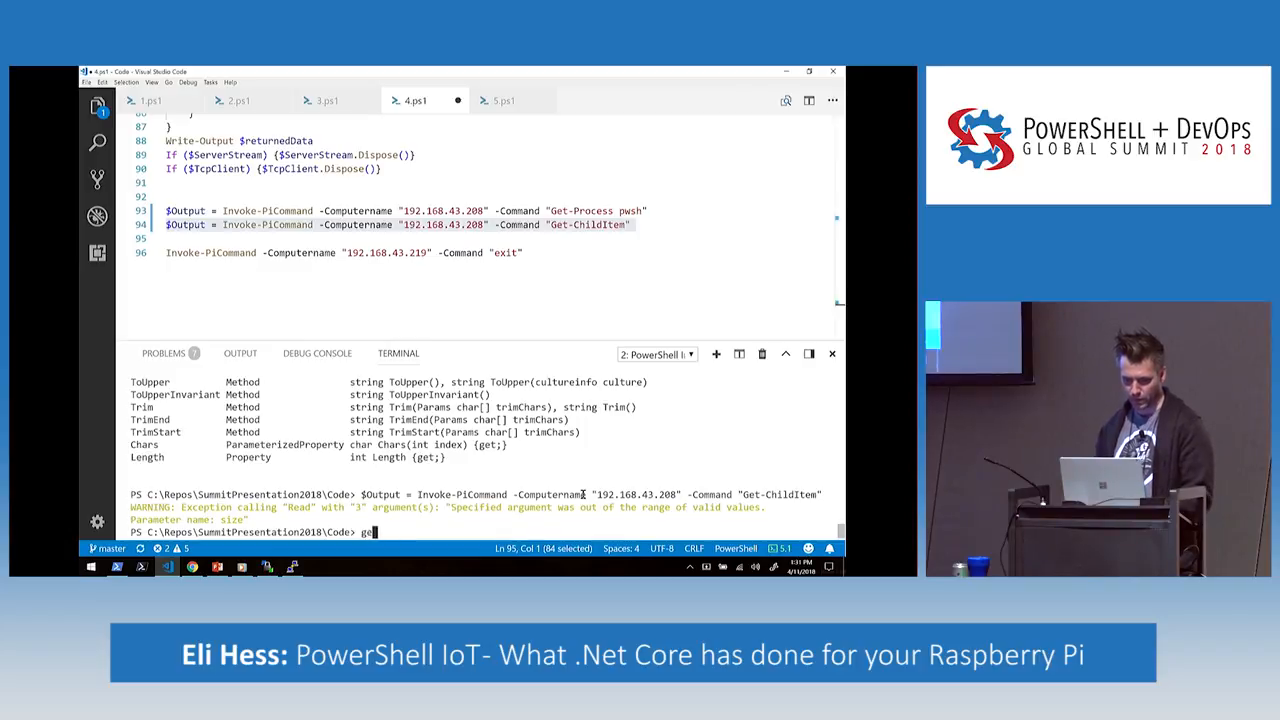
{"action": "type", "text": "get-ch"}
{"action": "key", "text": "BackSpace"}
{"action": "key", "text": "BackSpace"}
{"action": "key", "text": "BackSpace"}
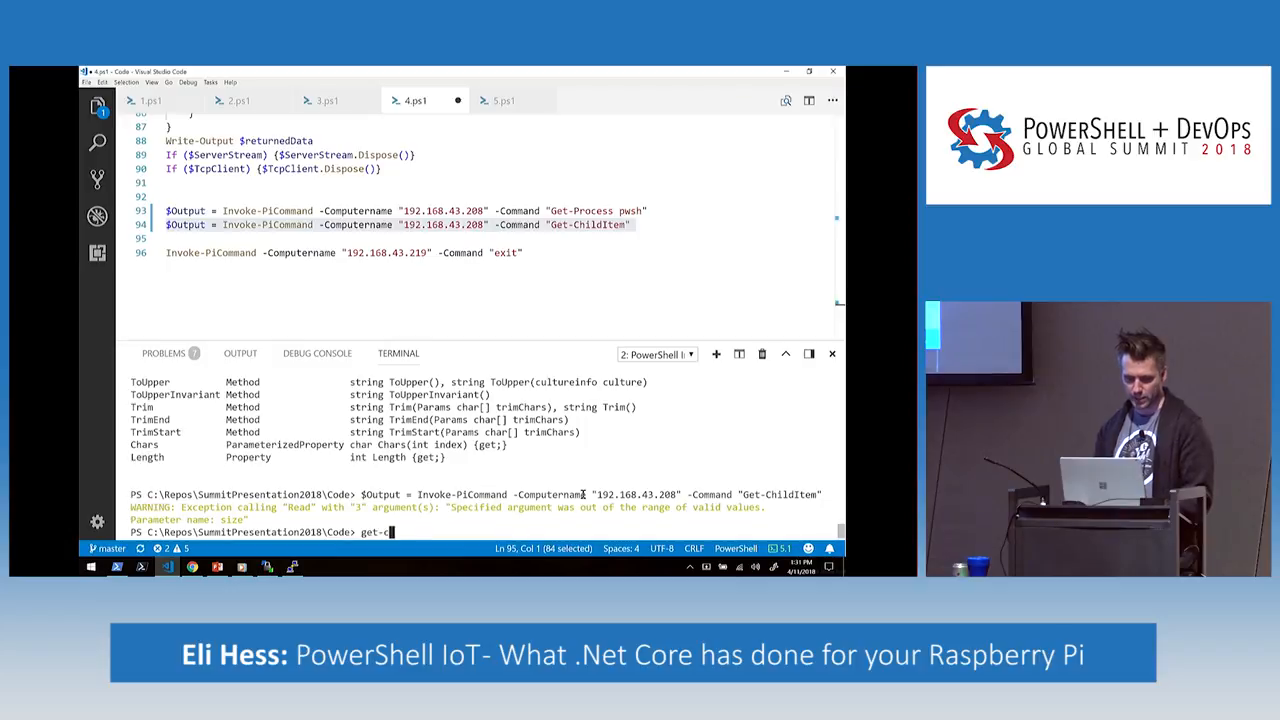
{"action": "type", "text": "-child"}
{"action": "key", "text": "Tab"}
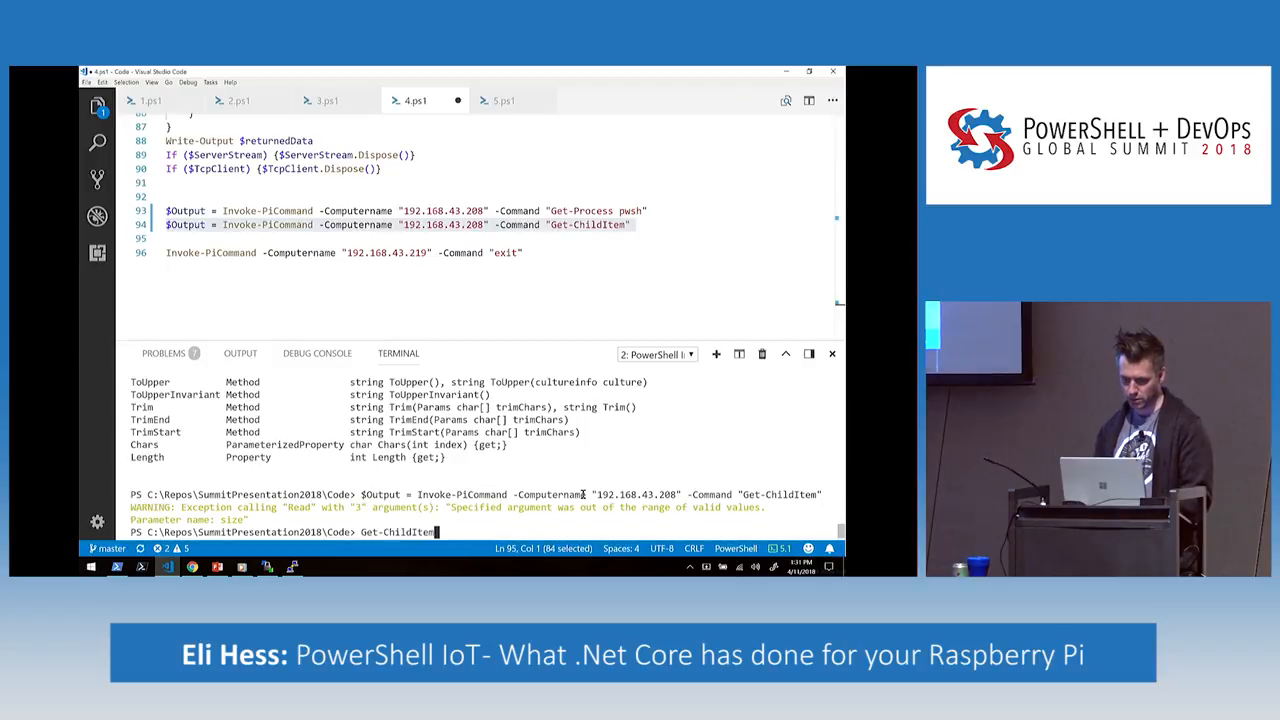
{"action": "key", "text": "BackSpace"}
{"action": "key", "text": "BackSpace"}
{"action": "key", "text": "BackSpace"}
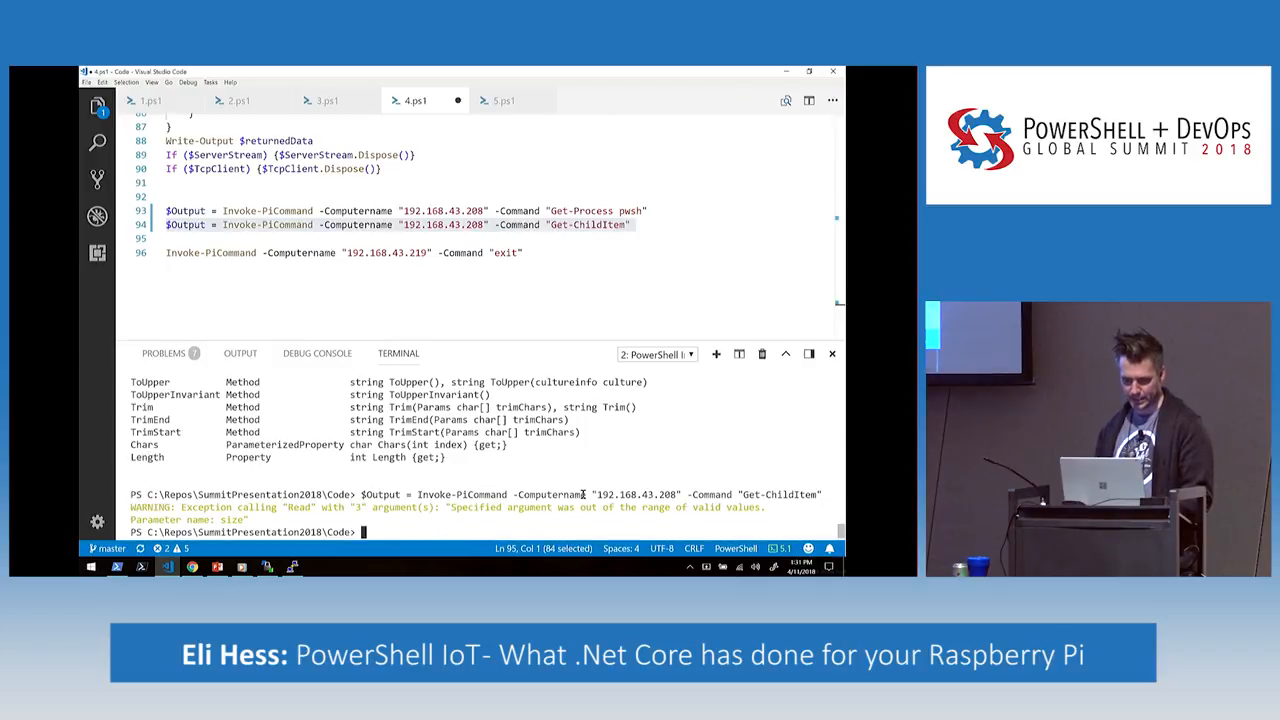
{"action": "key", "text": "Up"}
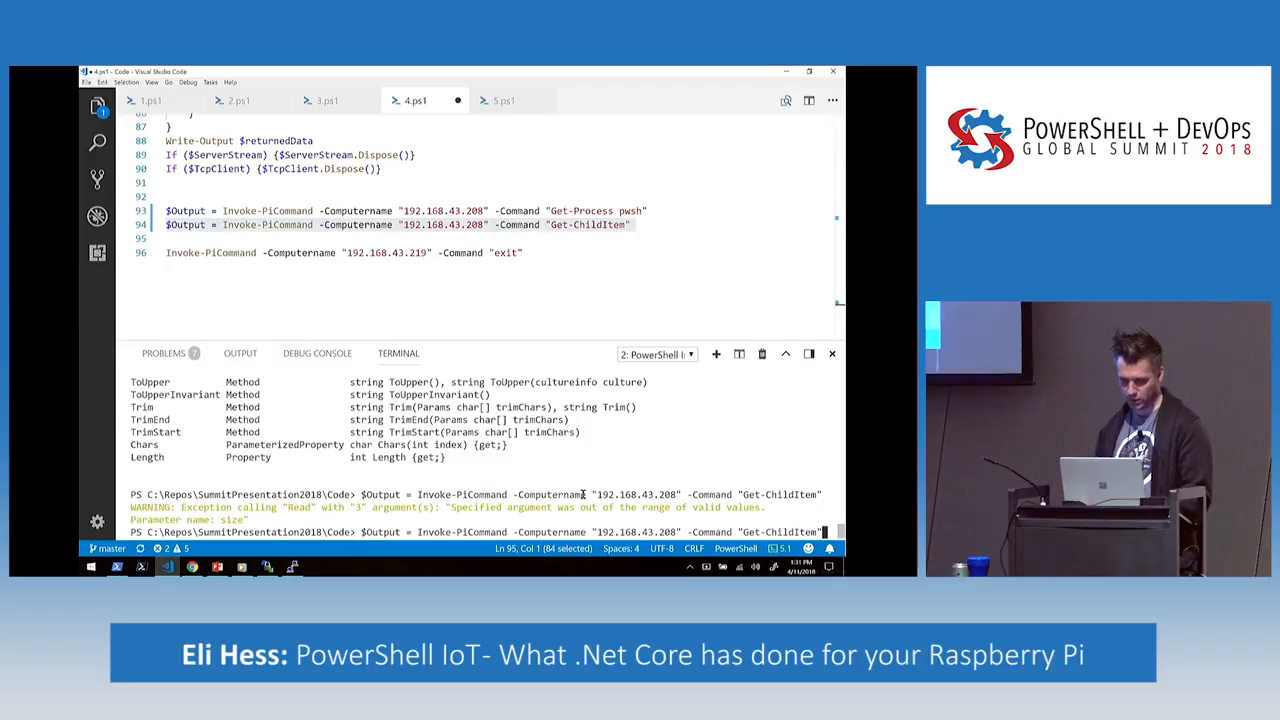
{"action": "key", "text": "Return"}
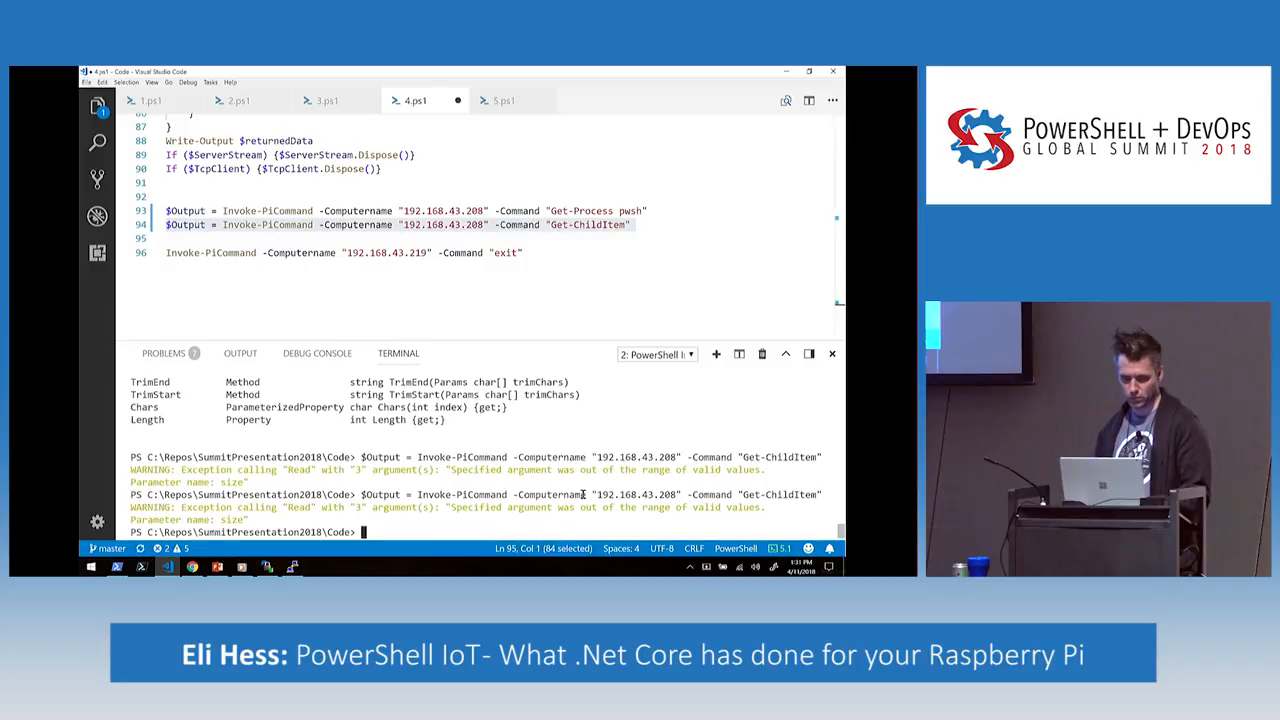
{"action": "left_click", "coordinate": [293, 567]}
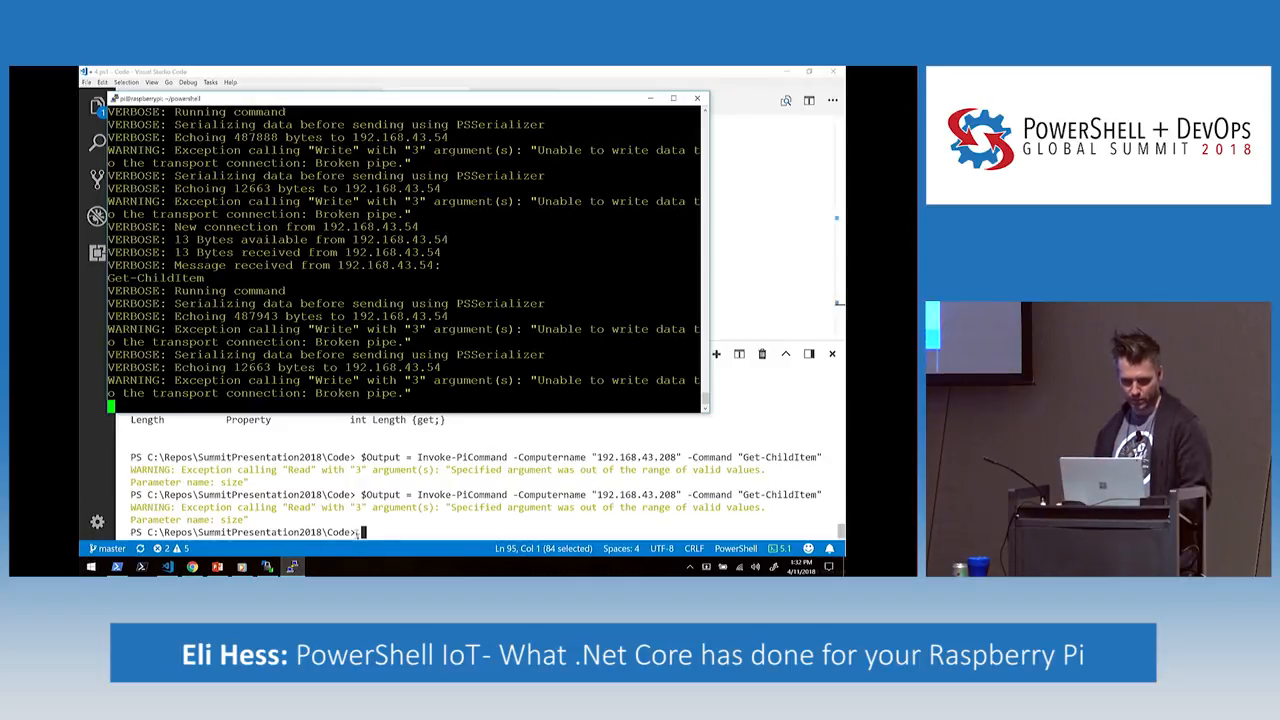
Step: Send an Invoke-PiCommand "exit" to PiServer at 192.168.43.208 from the VS Code terminal
{"action": "left_click", "coordinate": [296, 568]}
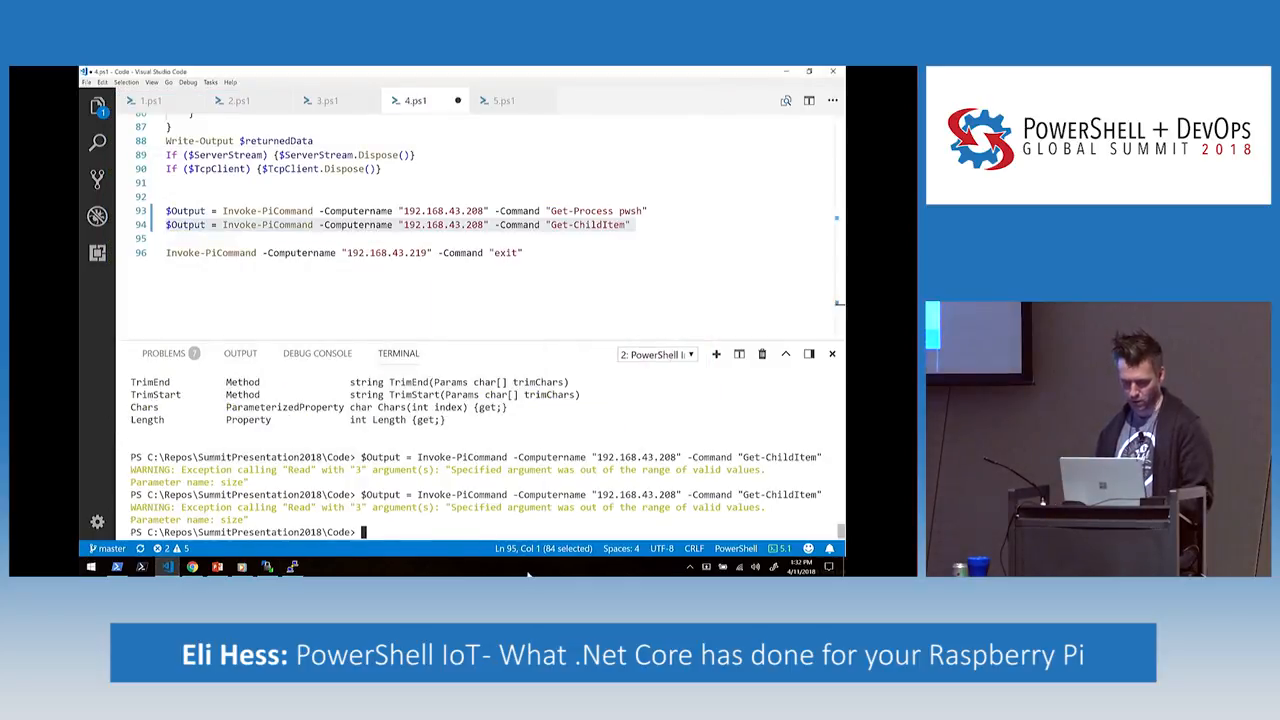
{"action": "key", "text": "Up"}
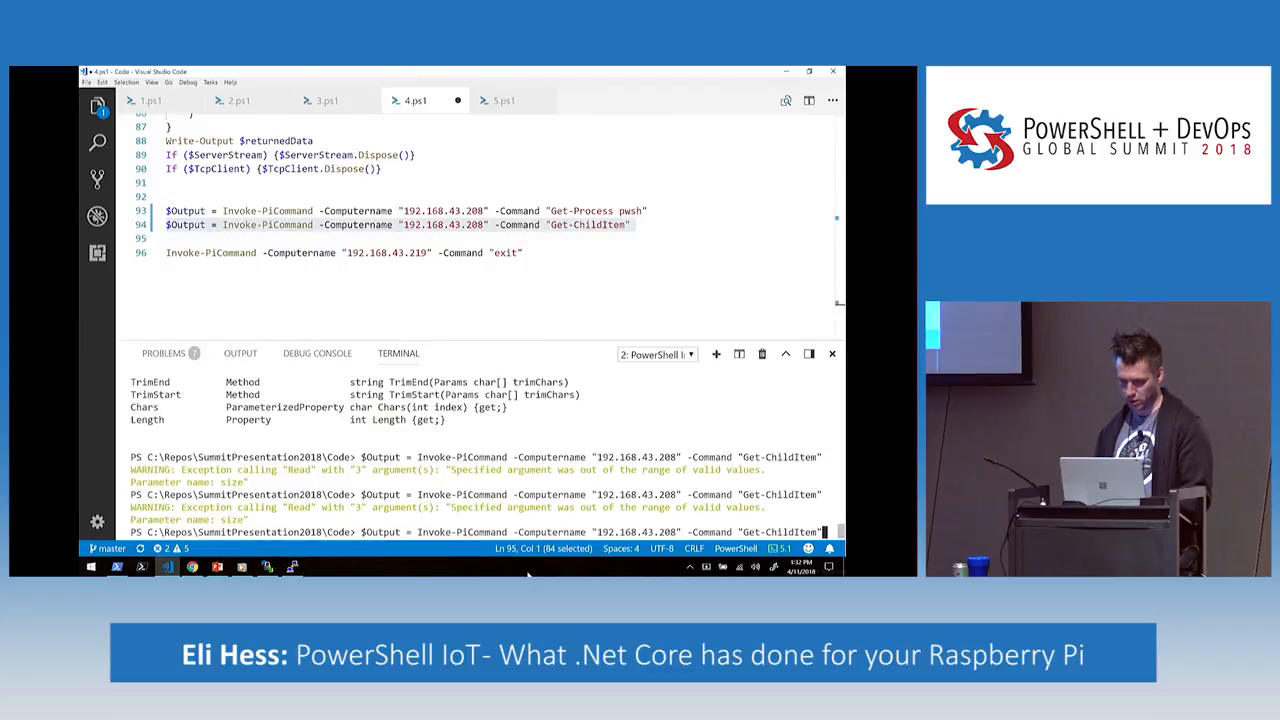
{"action": "key", "text": "BackSpace"}
{"action": "key", "text": "BackSpace"}
{"action": "key", "text": "BackSpace"}
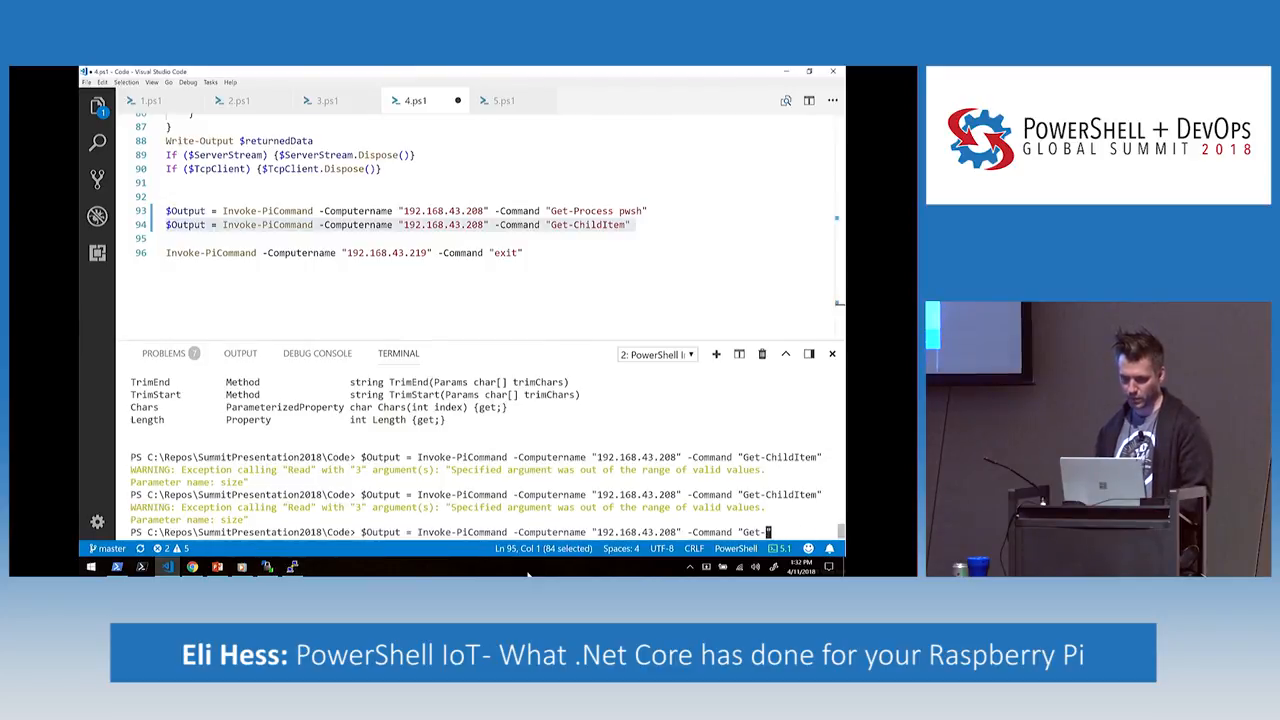
{"action": "type", "text": "exiit\""}
{"action": "key", "text": "Return"}
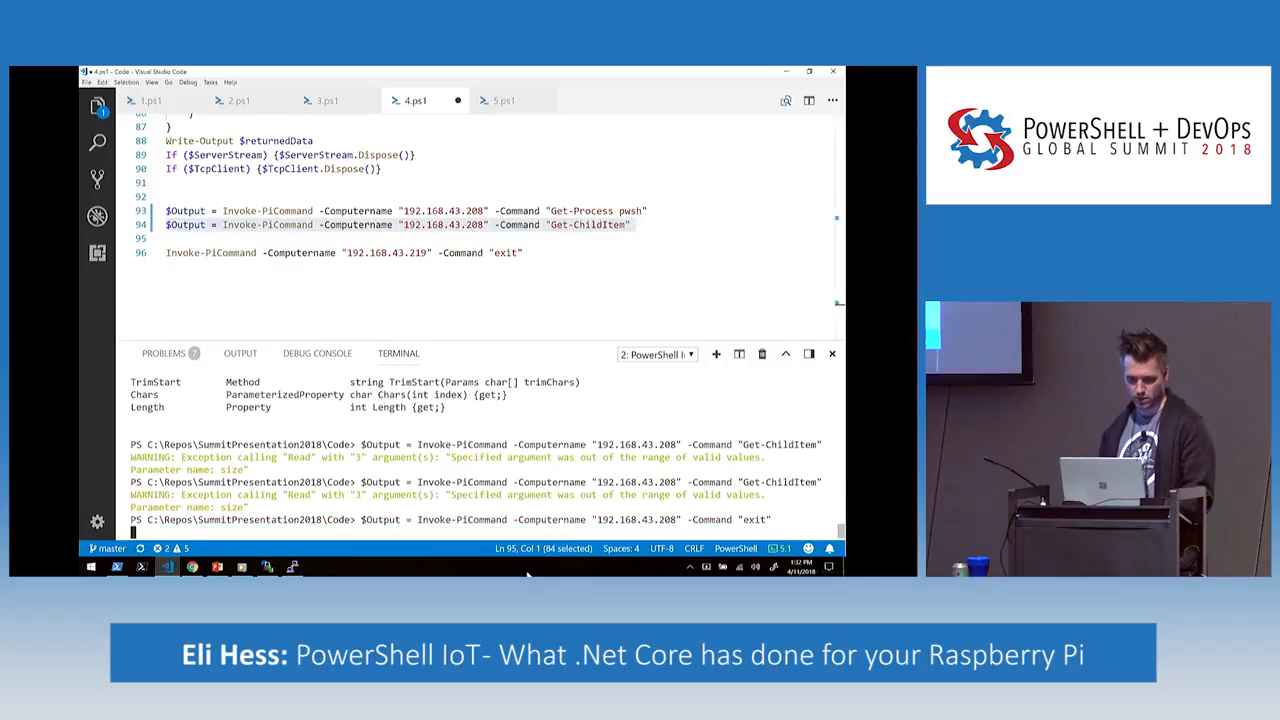
Step: Restart start-piserver -verbose in PuTTY and stop it with Ctrl+C
{"action": "left_click", "coordinate": [293, 567]}
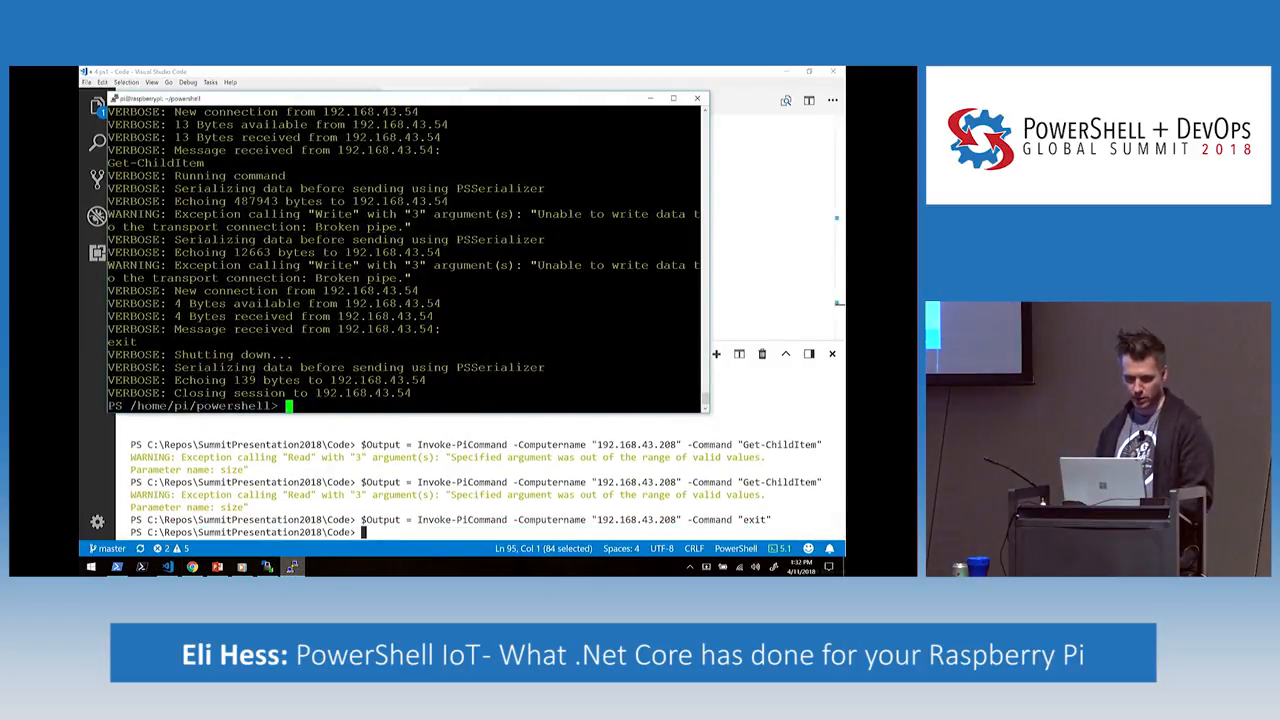
{"action": "key", "text": "Up"}
{"action": "key", "text": "Return"}
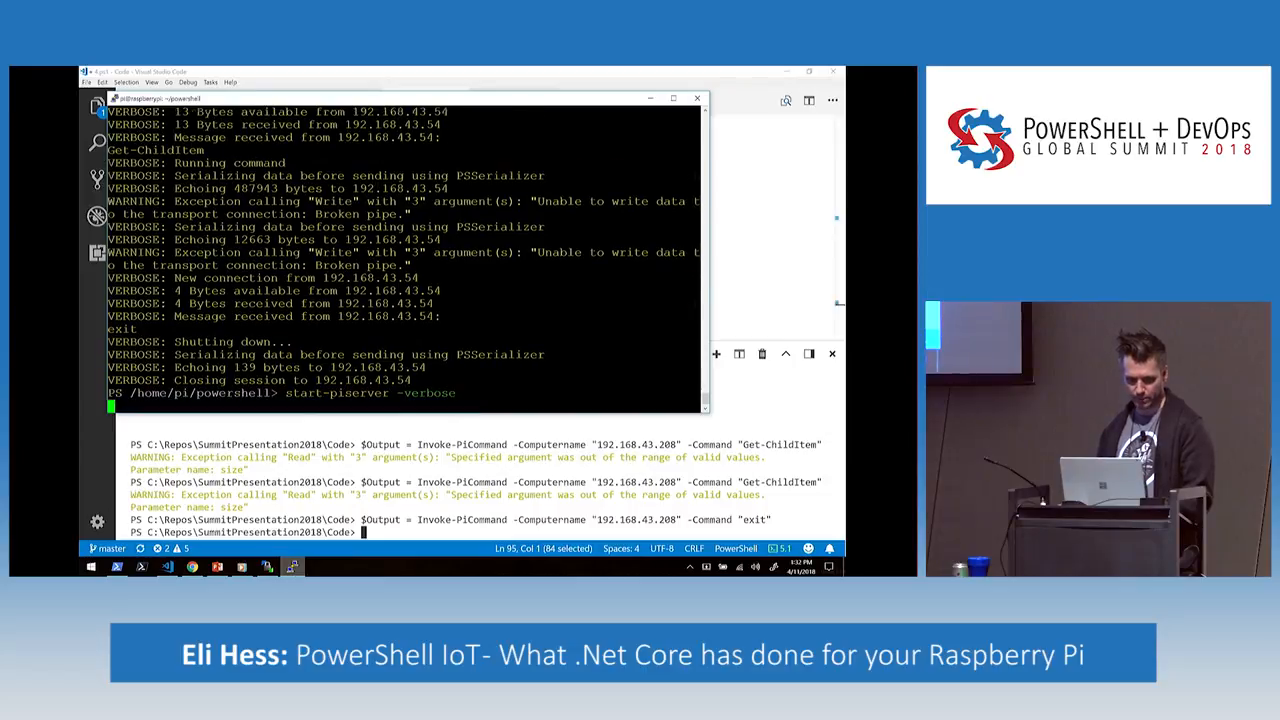
{"action": "key", "text": "ctrl+c"}
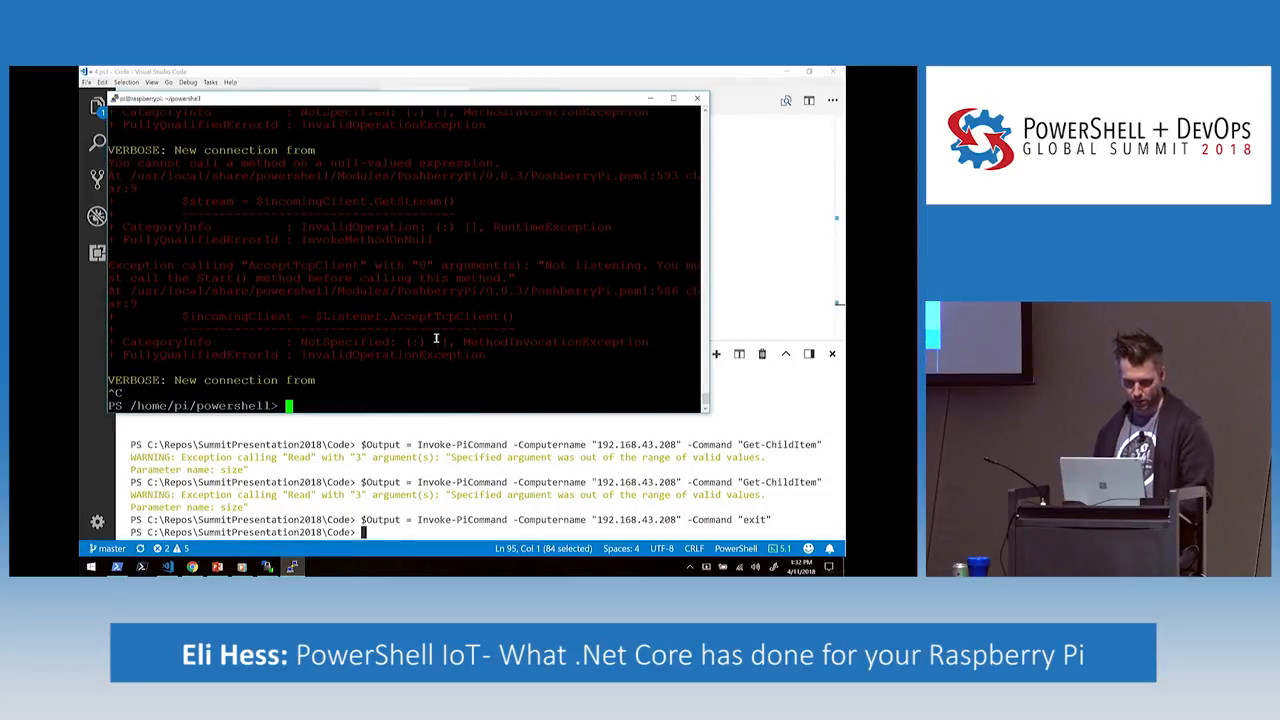
{"action": "type", "text": "shqu"}
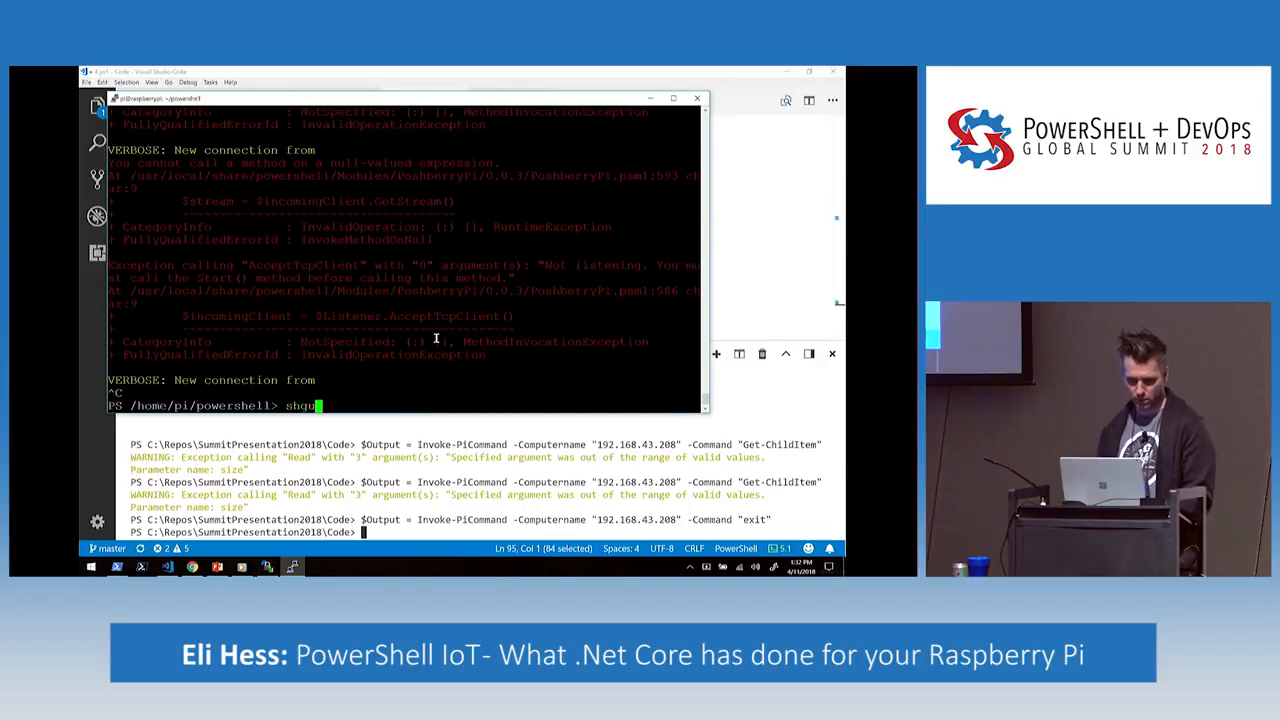
Step: Reboot the Pi with sudo shutdown -r now and dismiss the lost-connection error
{"action": "key", "text": "BackSpace"}
{"action": "key", "text": "BackSpace"}
{"action": "type", "text": "utdown "}
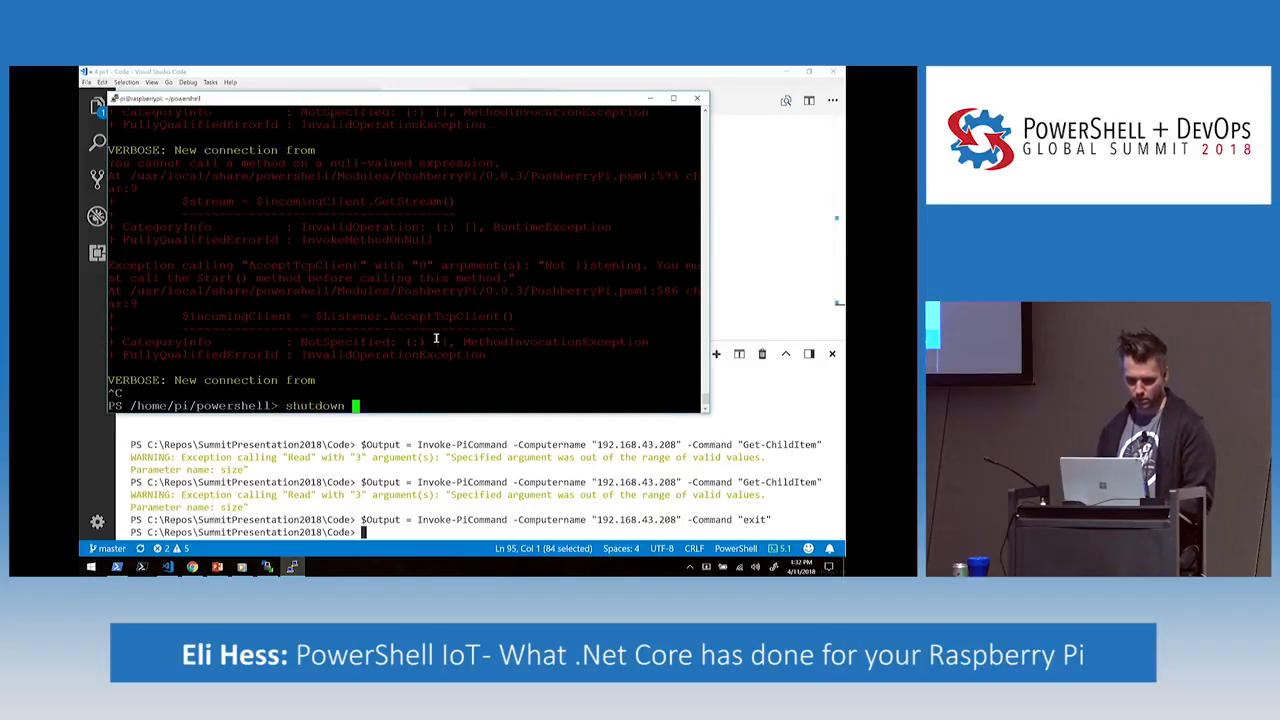
{"action": "type", "text": "-r no"}
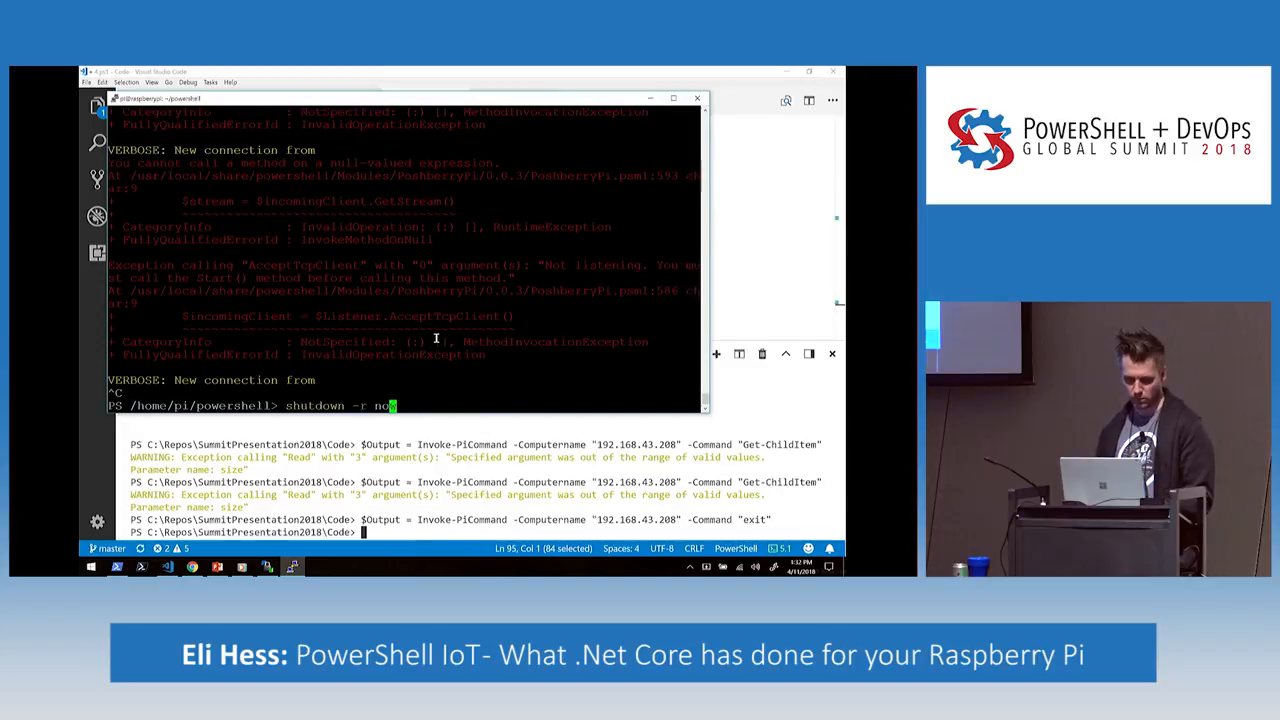
{"action": "type", "text": "w"}
{"action": "key", "text": "Home"}
{"action": "type", "text": "sudo"}
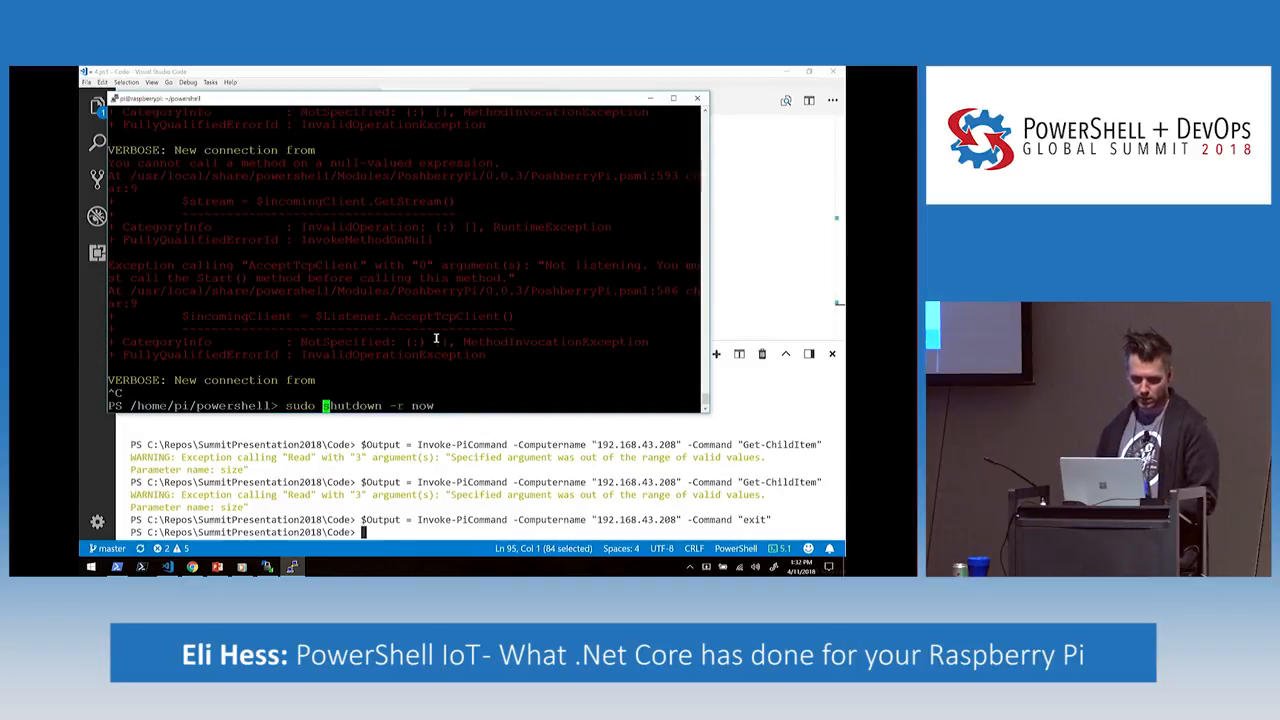
{"action": "key", "text": "Return"}
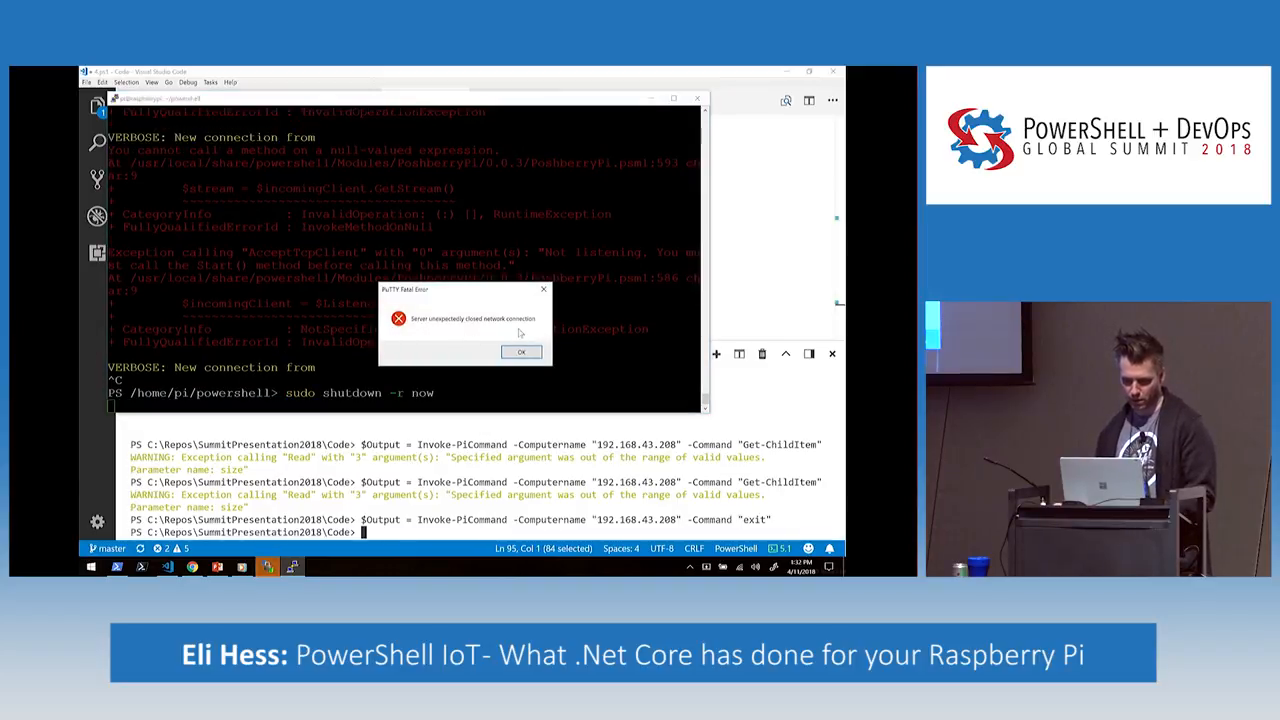
{"action": "left_click", "coordinate": [521, 351]}
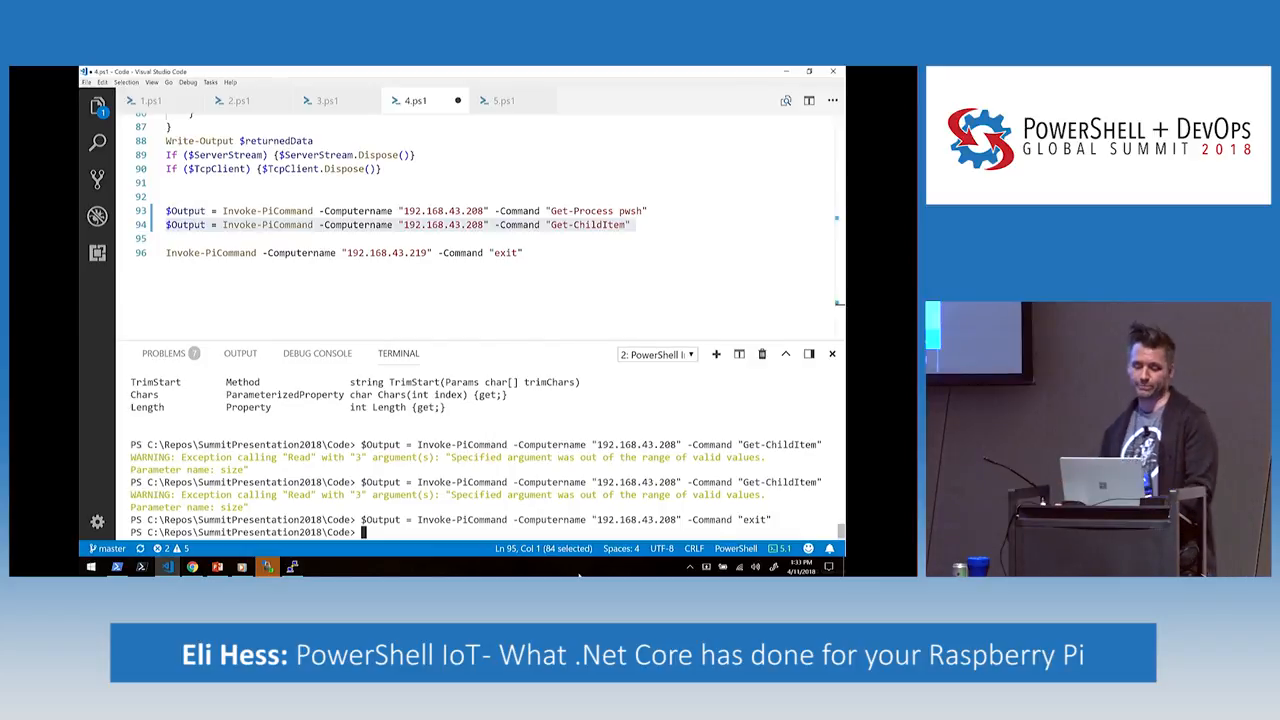
Step: Terminate the WinSCP session to 192.168.43.208 and close WinSCP, returning to VS Code
{"action": "left_click", "coordinate": [268, 567]}
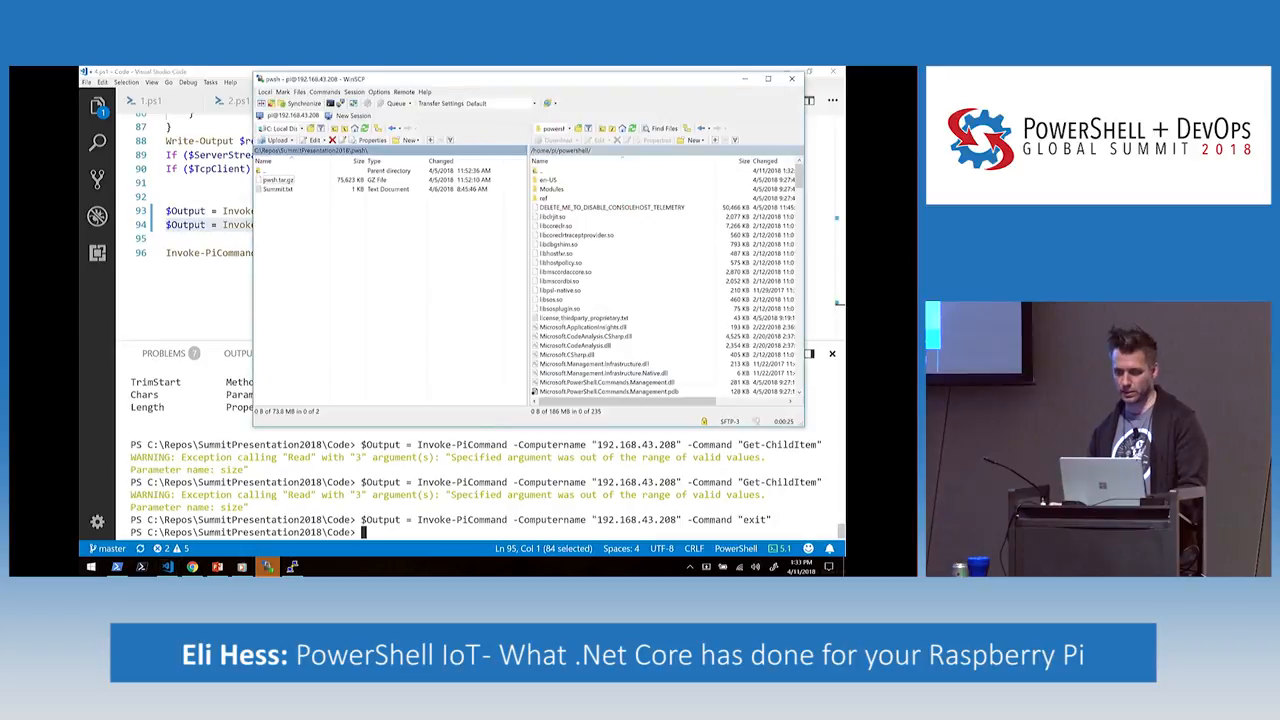
{"action": "left_click", "coordinate": [795, 78]}
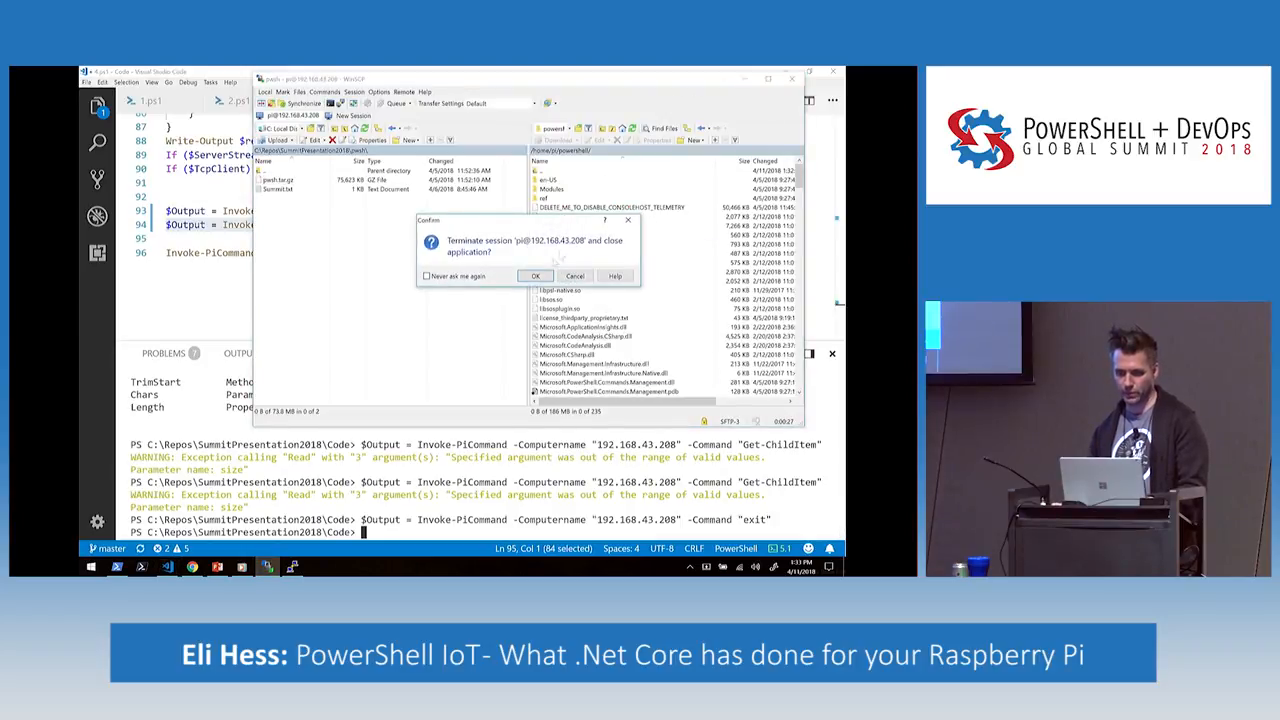
{"action": "left_click", "coordinate": [535, 276]}
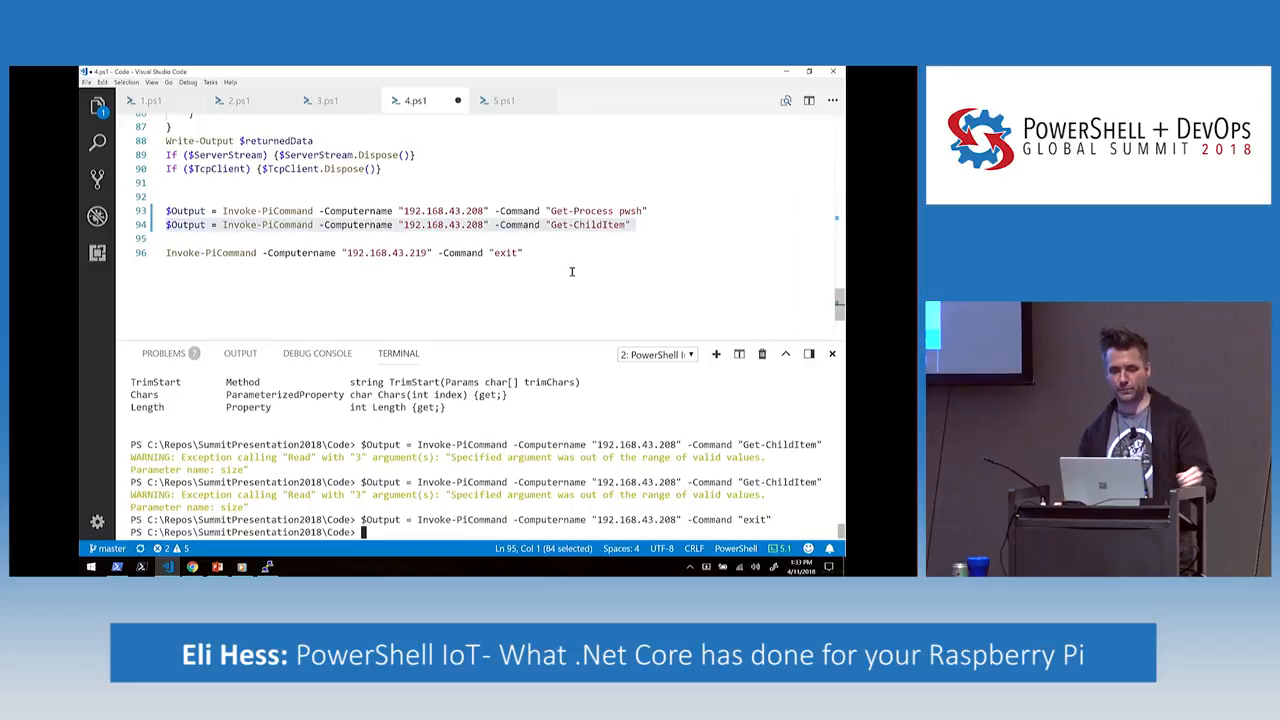
{"action": "left_click", "coordinate": [540, 253]}
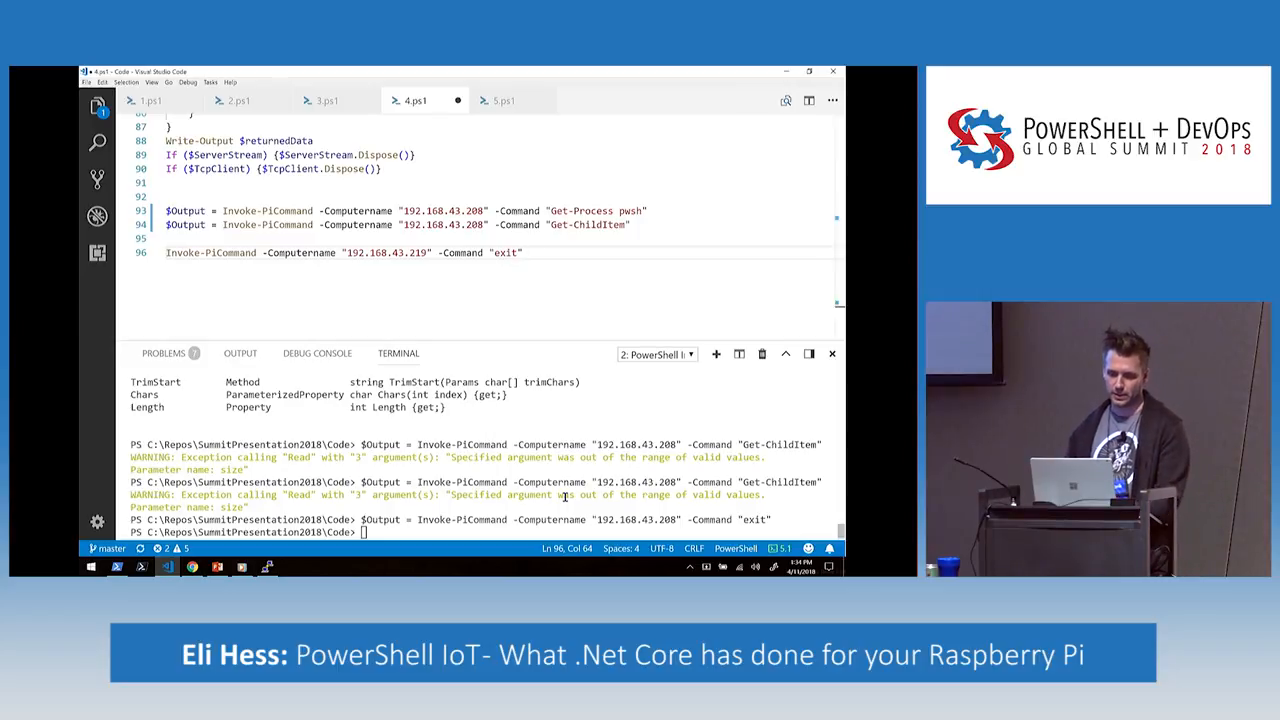
Step: Restore the inactive PuTTY window for the Raspberry Pi from the taskbar
{"action": "left_click", "coordinate": [267, 567]}
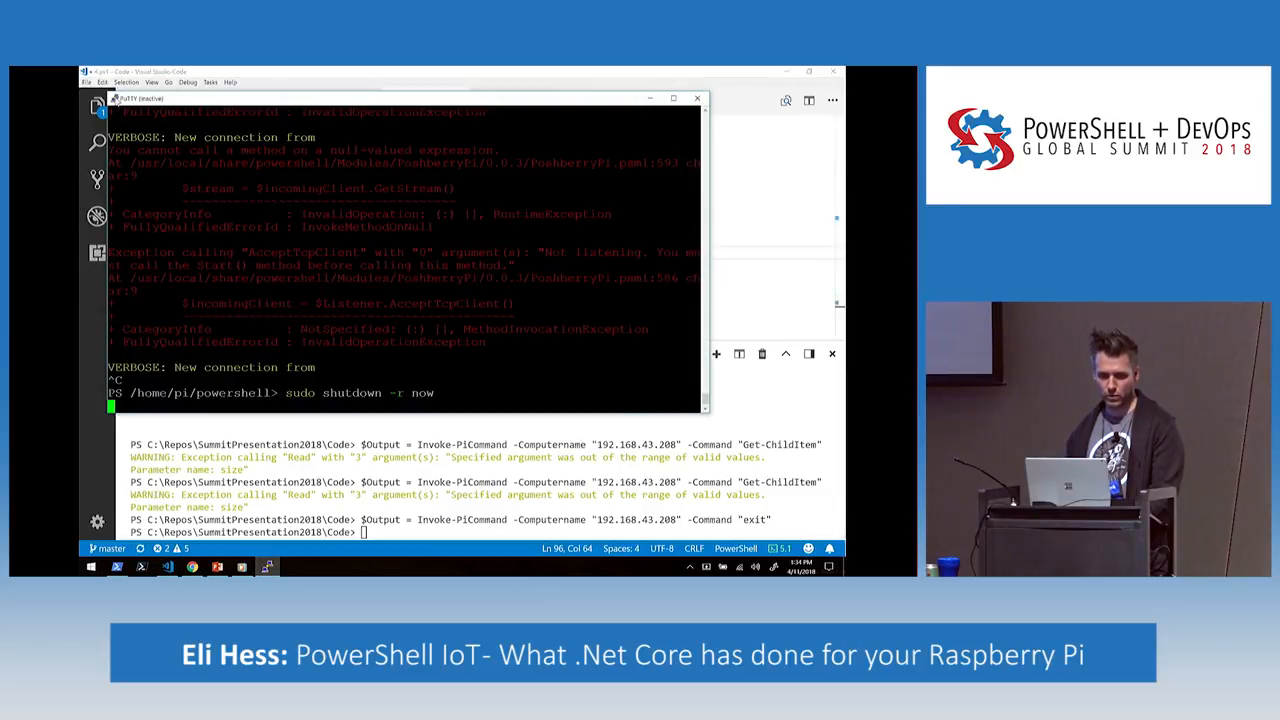
Step: Restart the disconnected SSH session and log back in to the rebooted Pi as pi
{"action": "left_click", "coordinate": [115, 98]}
{"action": "left_click", "coordinate": [141, 195]}
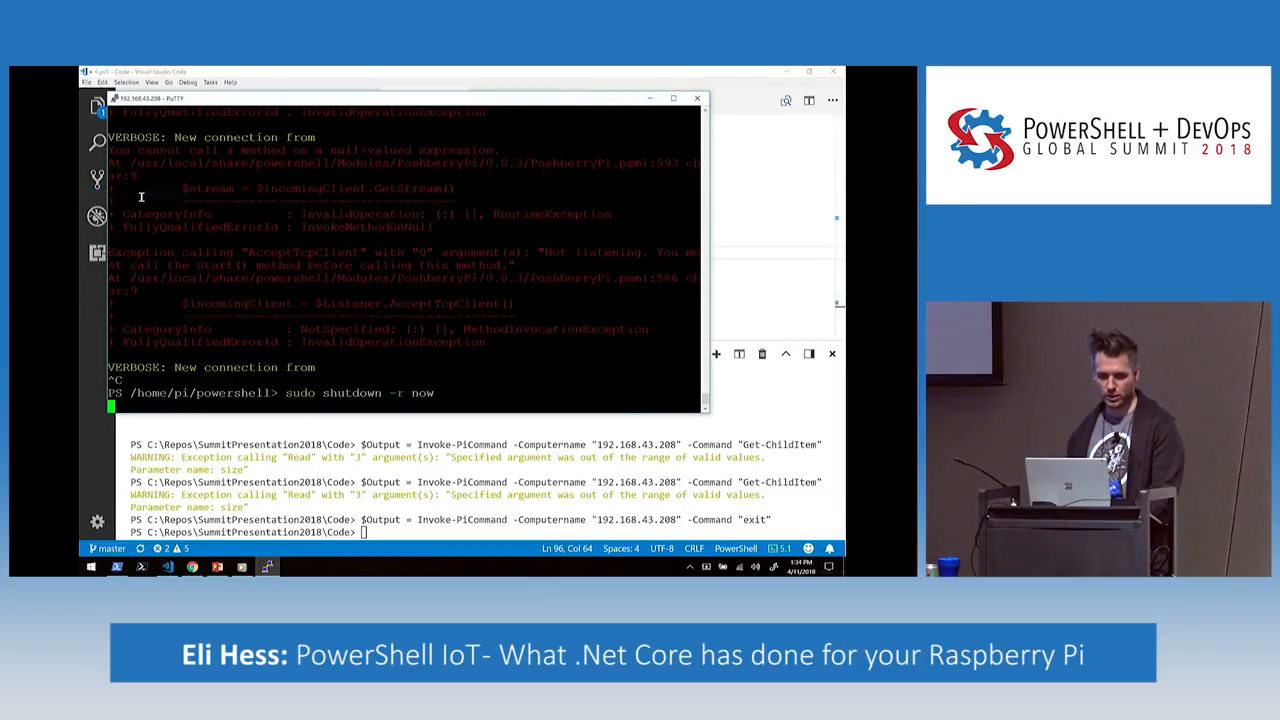
{"action": "type", "text": "pi"}
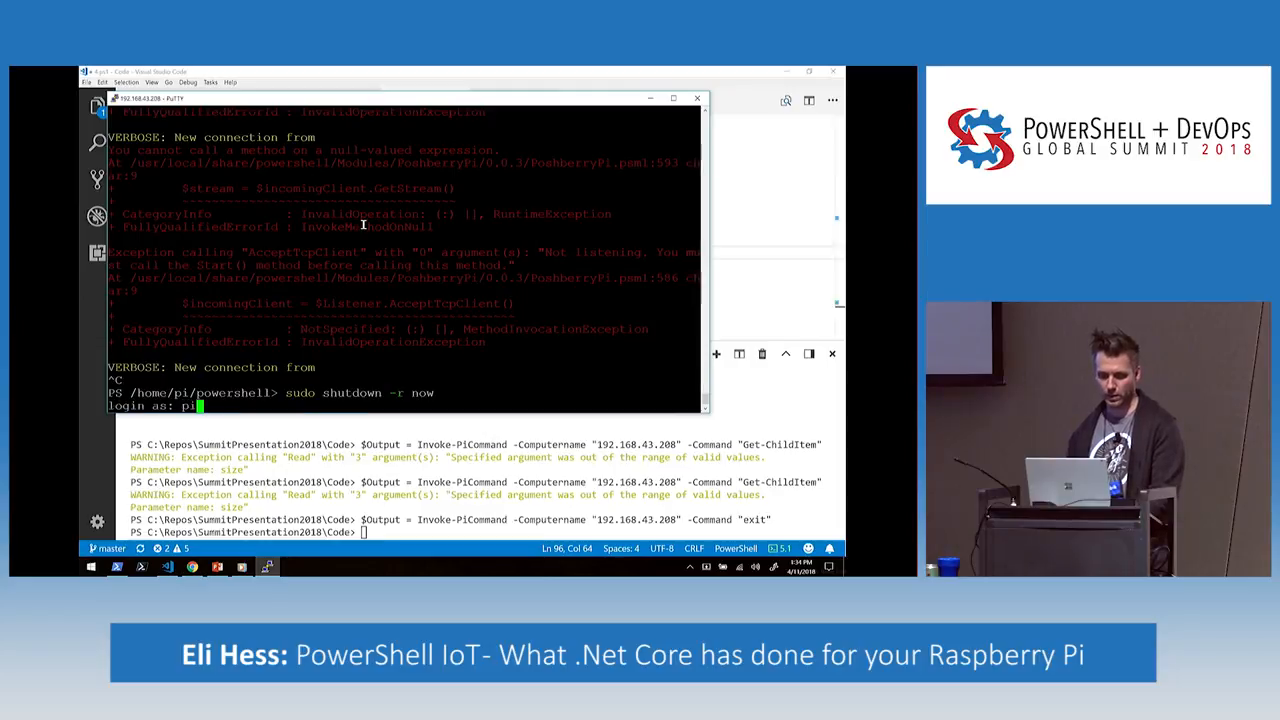
{"action": "key", "text": "Return"}
{"action": "key", "text": "Return"}
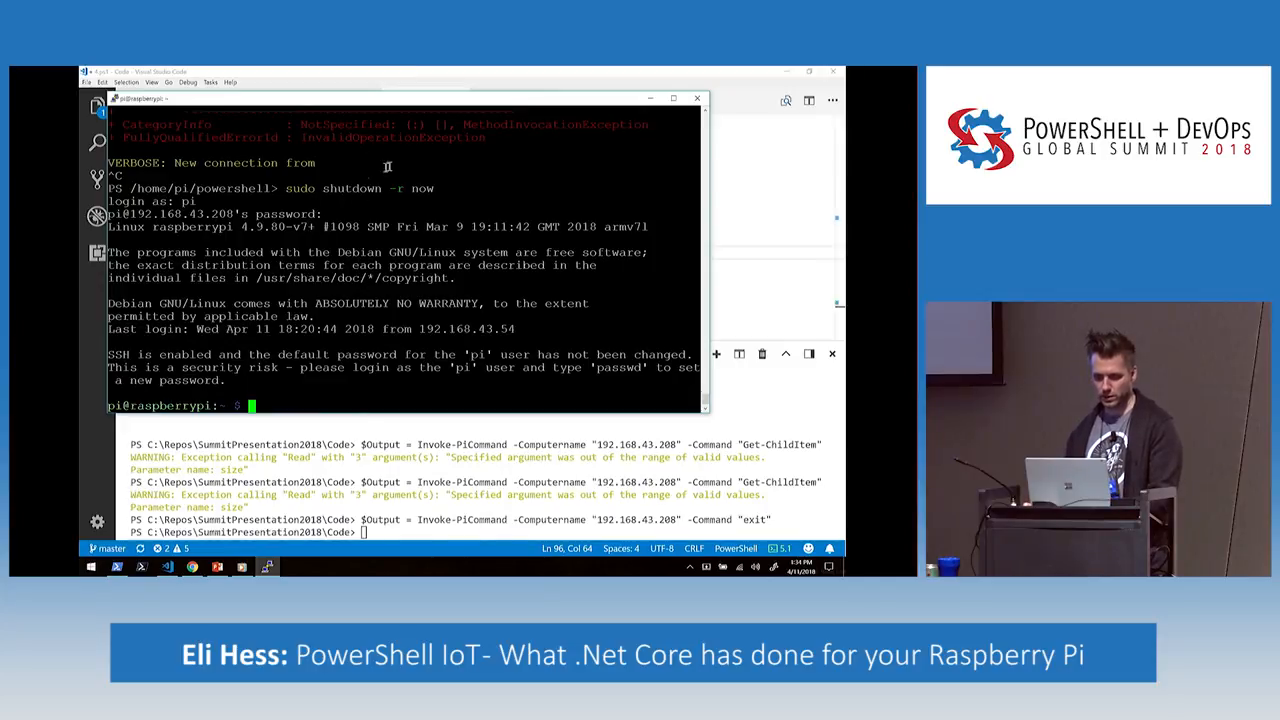
Step: Minimize PuTTY and switch to the 5.ps1 crontab script in VS Code
{"action": "left_click", "coordinate": [450, 82]}
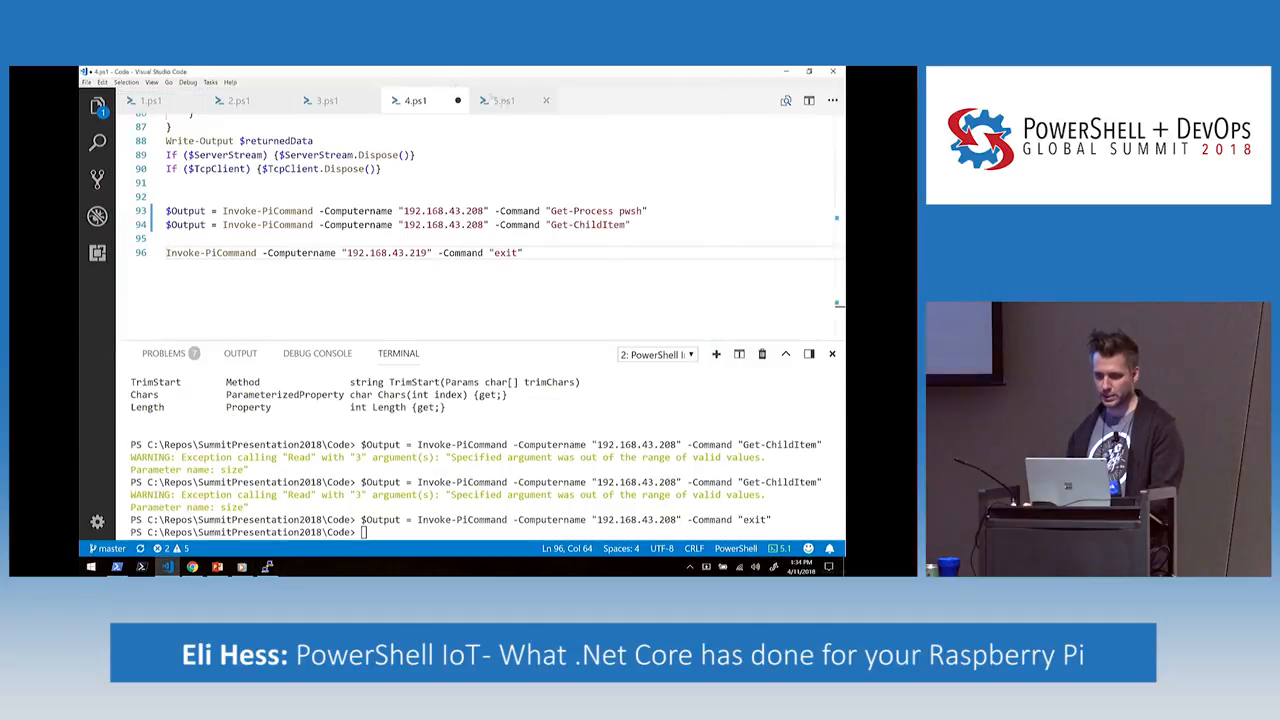
{"action": "left_click", "coordinate": [503, 100]}
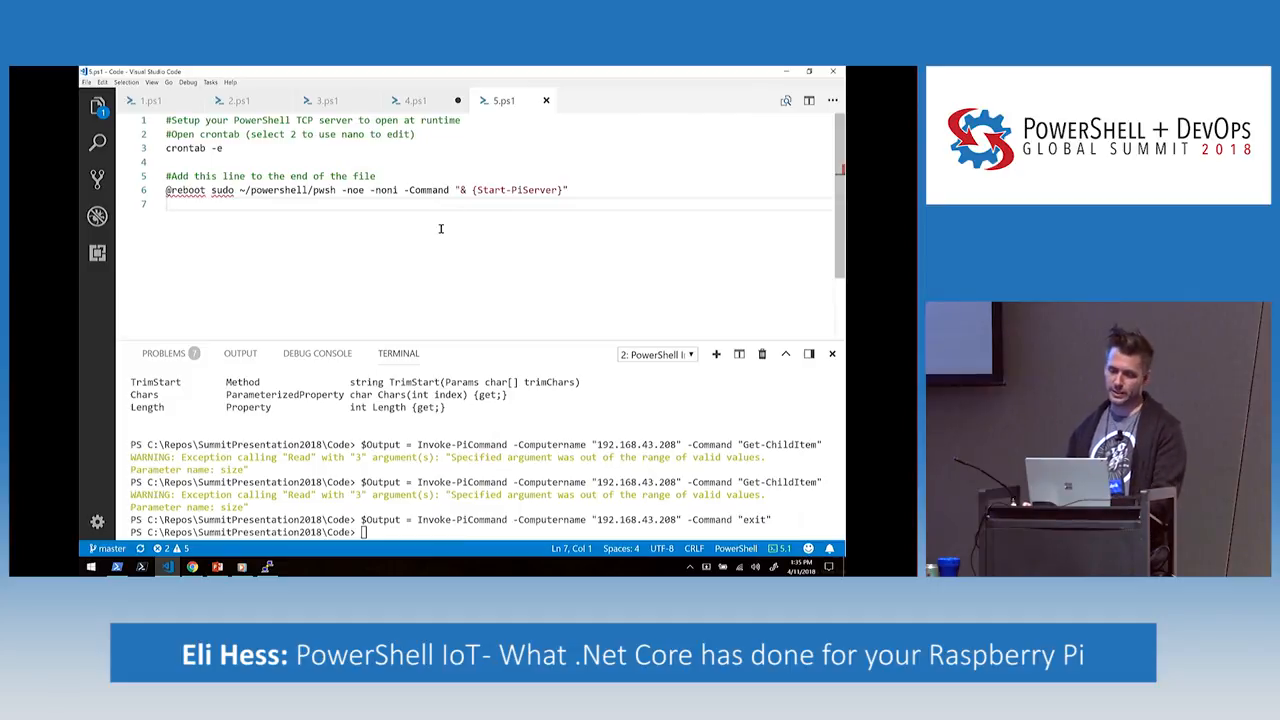
Step: Copy the crontab -e command from line 3 of 5.ps1 and return to the Pi terminal
{"action": "left_click_drag", "start_coordinate": [168, 161], "coordinate": [166, 147]}
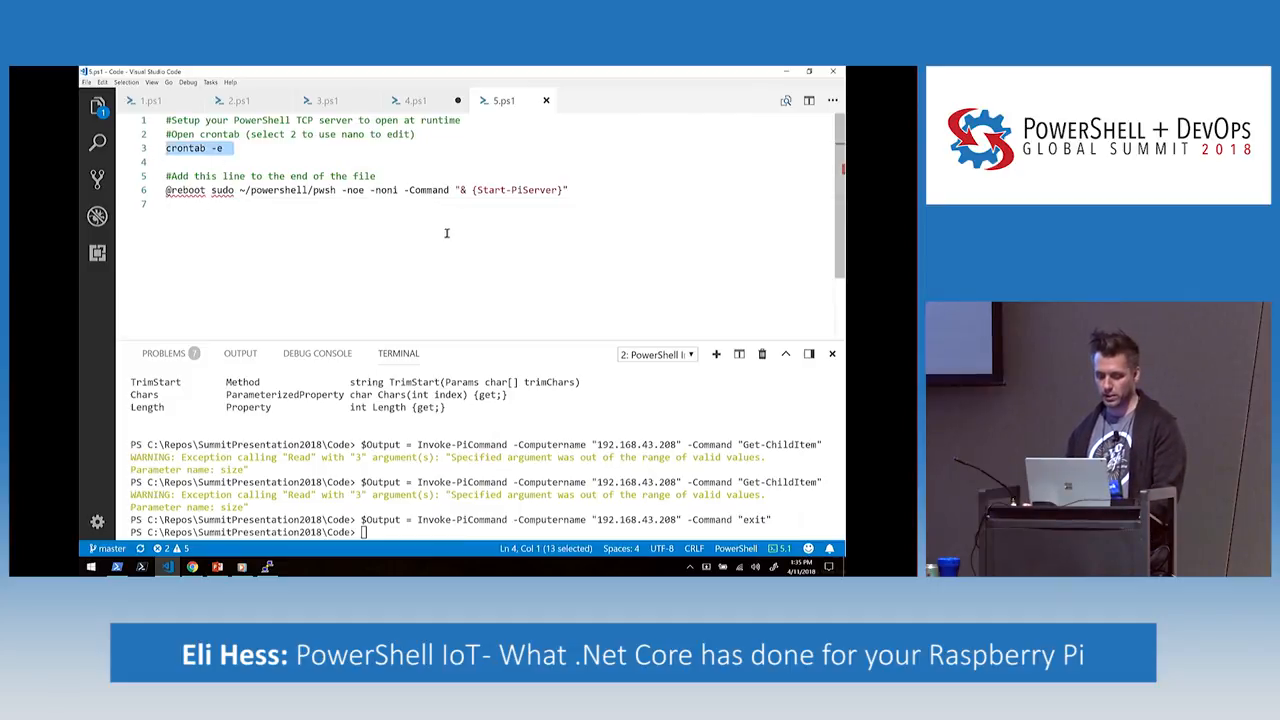
{"action": "key", "text": "ctrl+c"}
{"action": "left_click", "coordinate": [267, 567]}
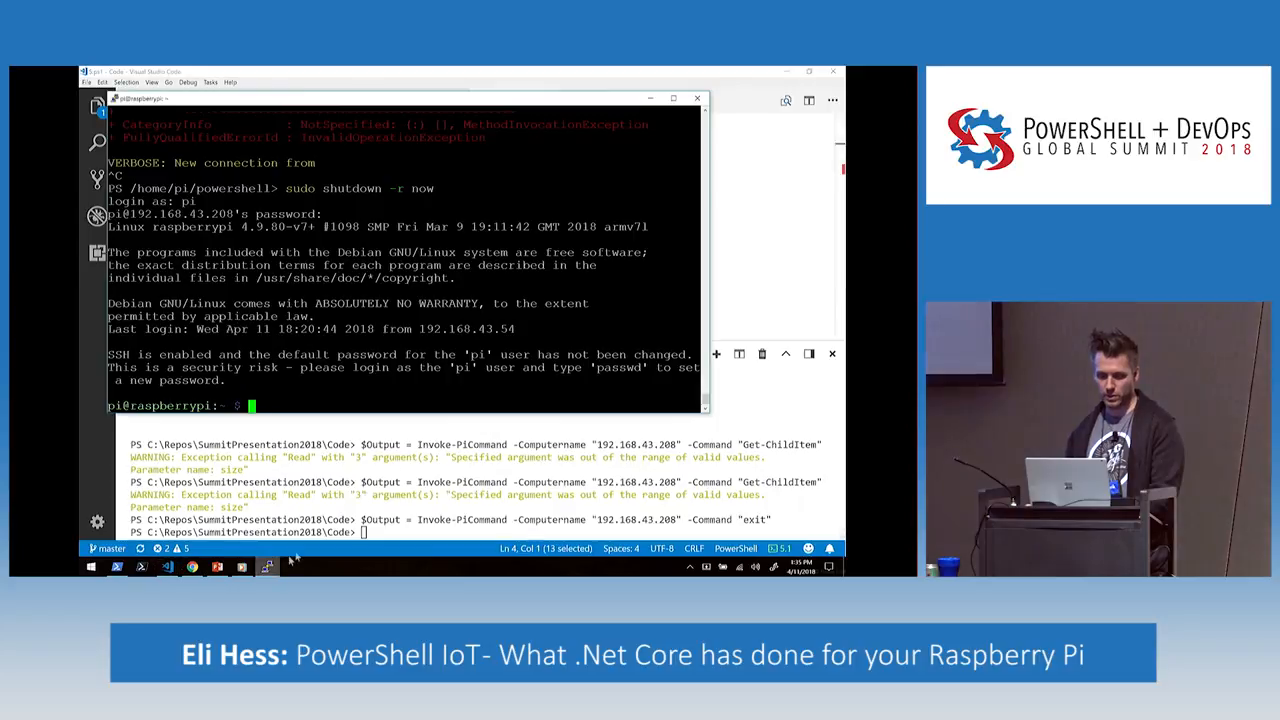
Step: Run crontab -e on the Pi, choose nano, and move to the end of the crontab file
{"action": "right_click", "coordinate": [481, 398]}
{"action": "key", "text": "Return"}
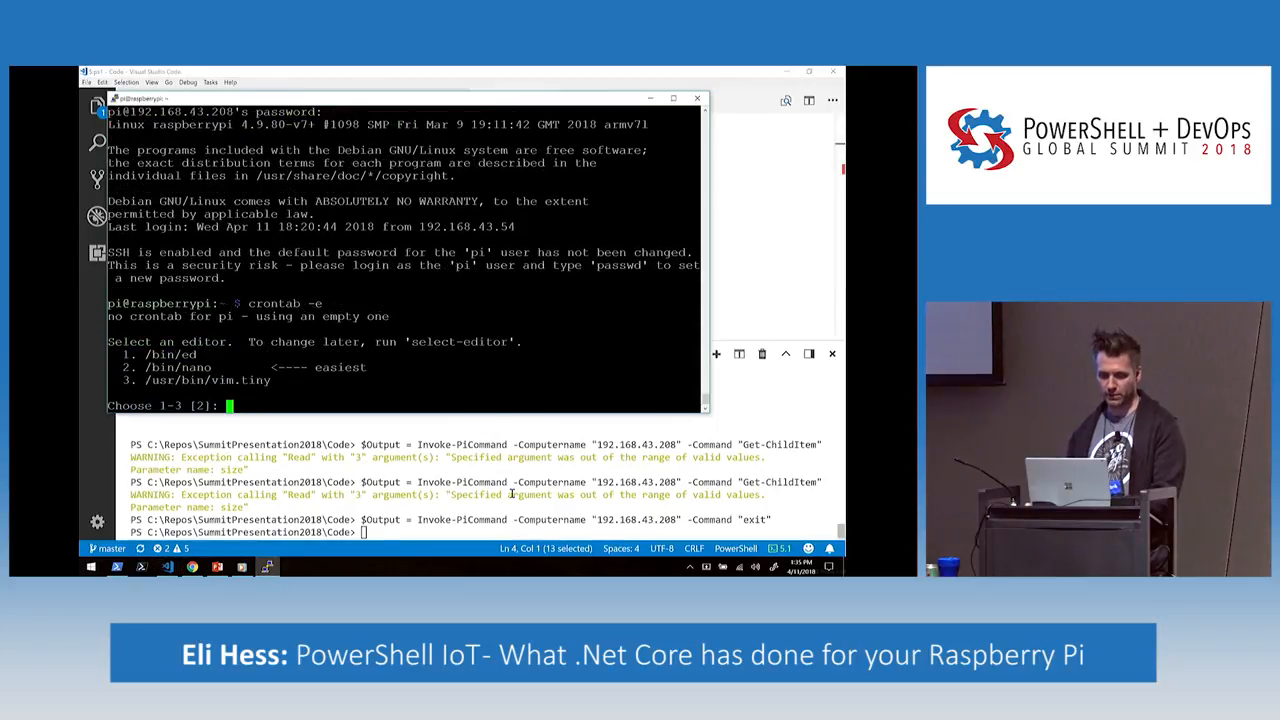
{"action": "type", "text": "2"}
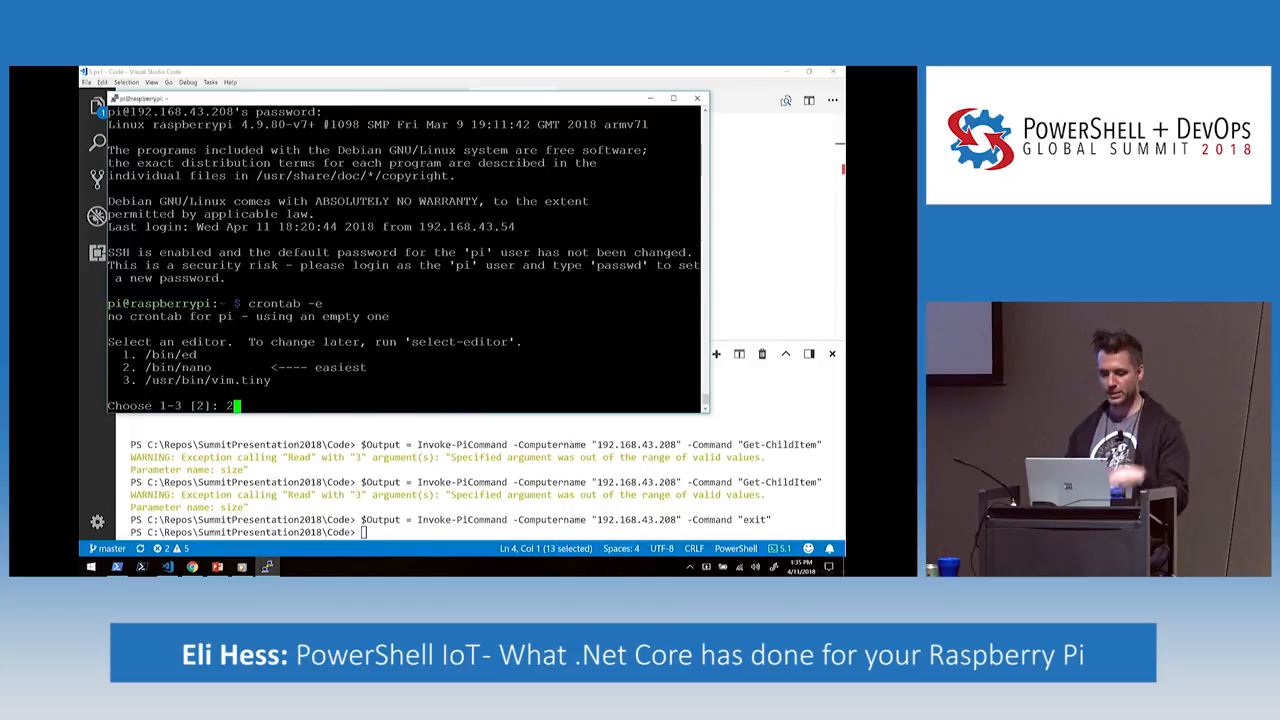
{"action": "key", "text": "Return"}
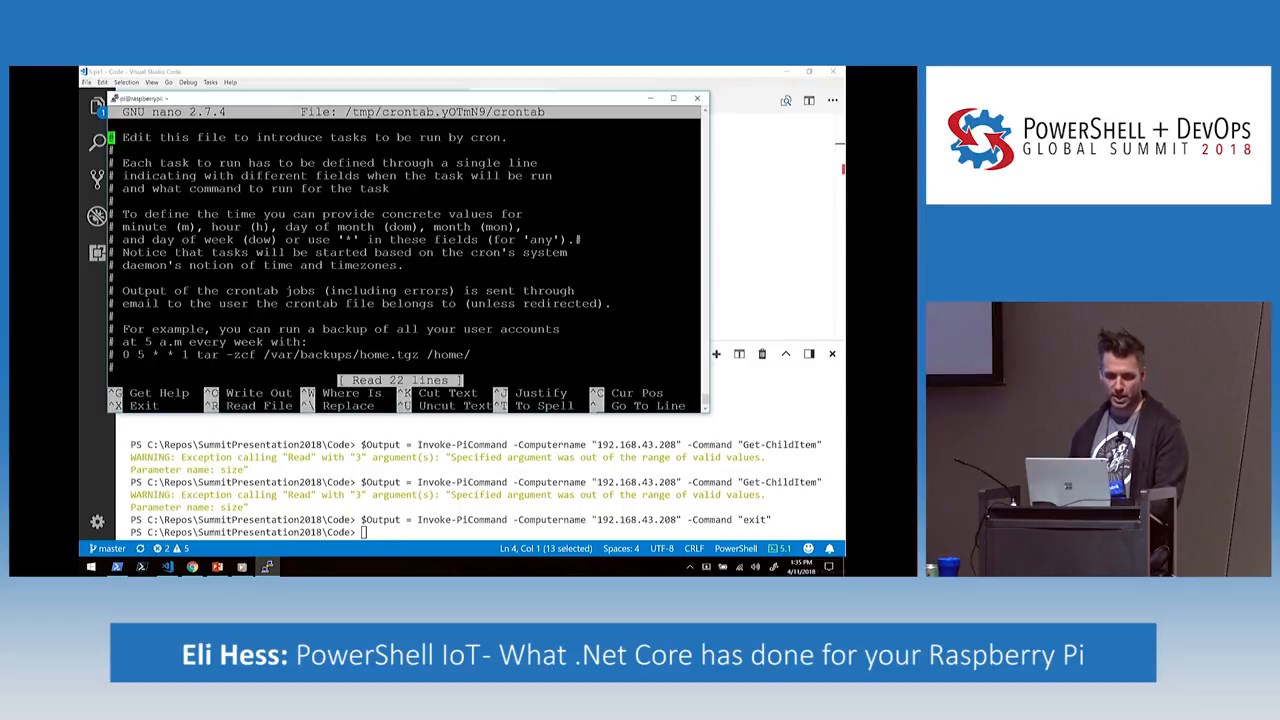
{"action": "key", "text": "Down"}
{"action": "key", "text": "Down"}
{"action": "key", "text": "Down"}
{"action": "key", "text": "Down"}
{"action": "key", "text": "Down"}
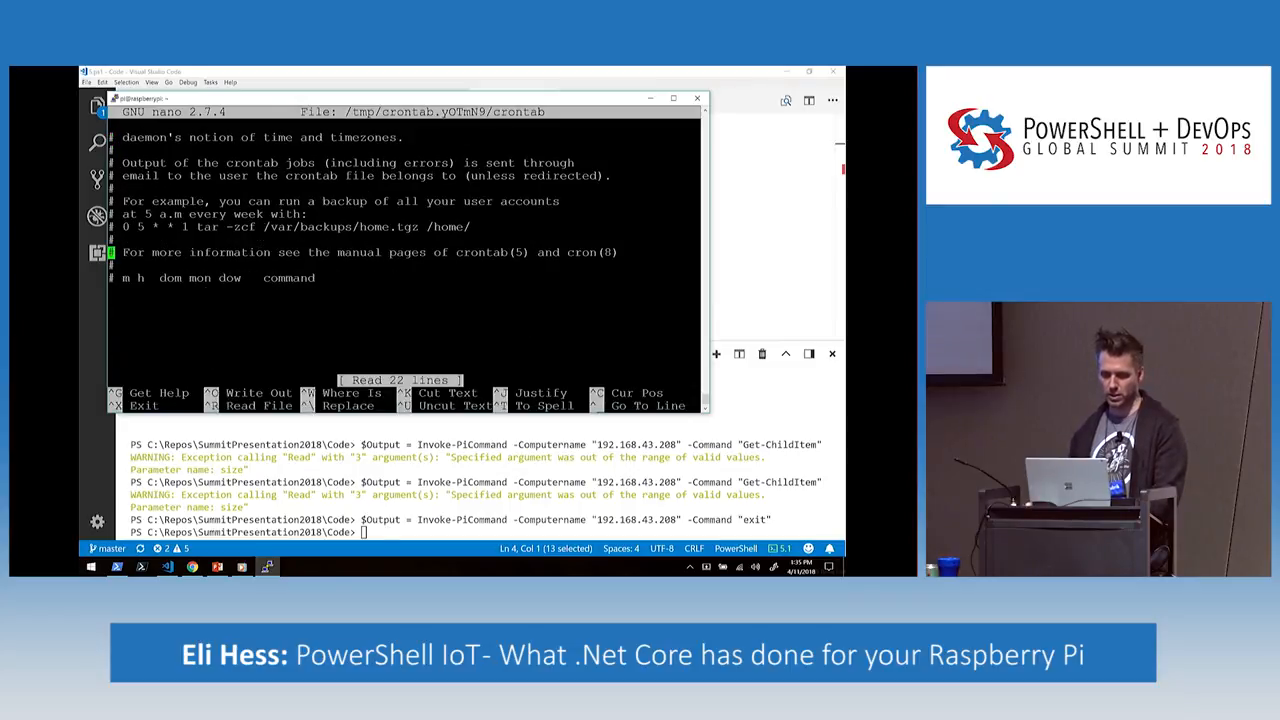
{"action": "key", "text": "Down"}
{"action": "key", "text": "Down"}
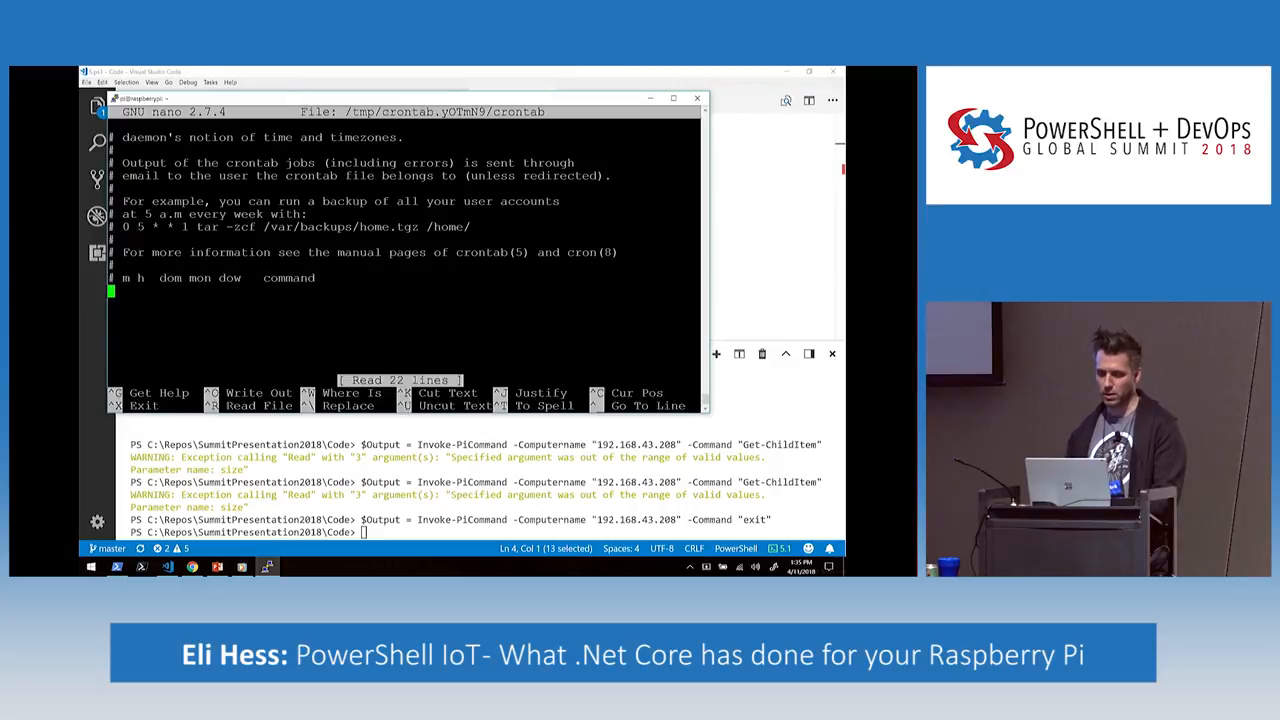
{"action": "key", "text": "alt+Tab"}
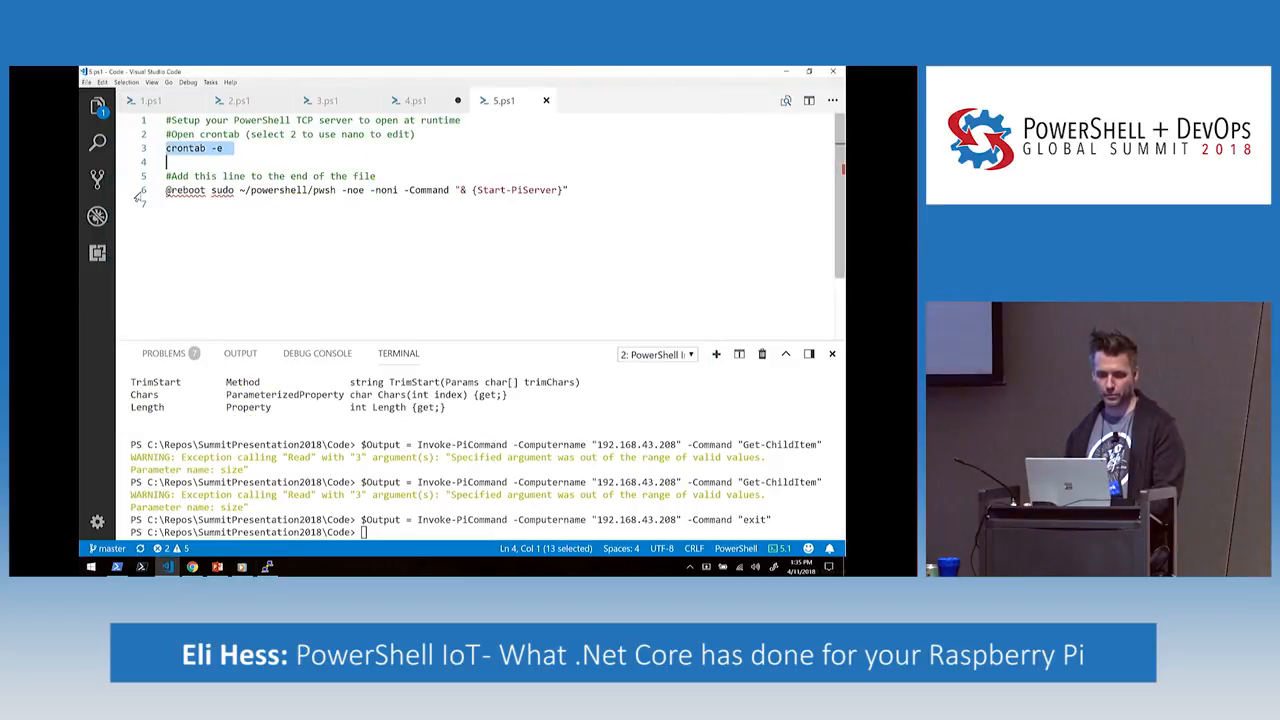
{"action": "left_click", "coordinate": [140, 191]}
{"action": "key", "text": "ctrl+c"}
{"action": "left_click", "coordinate": [268, 567]}
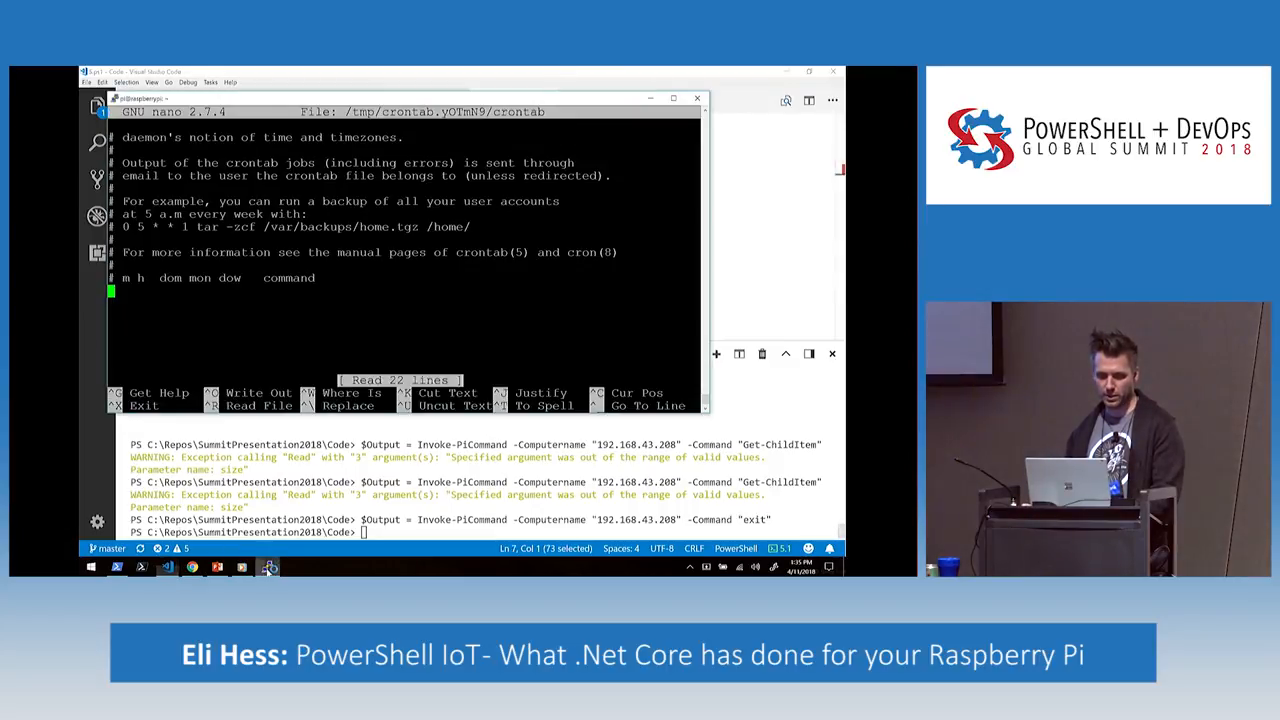
{"action": "right_click", "coordinate": [250, 284]}
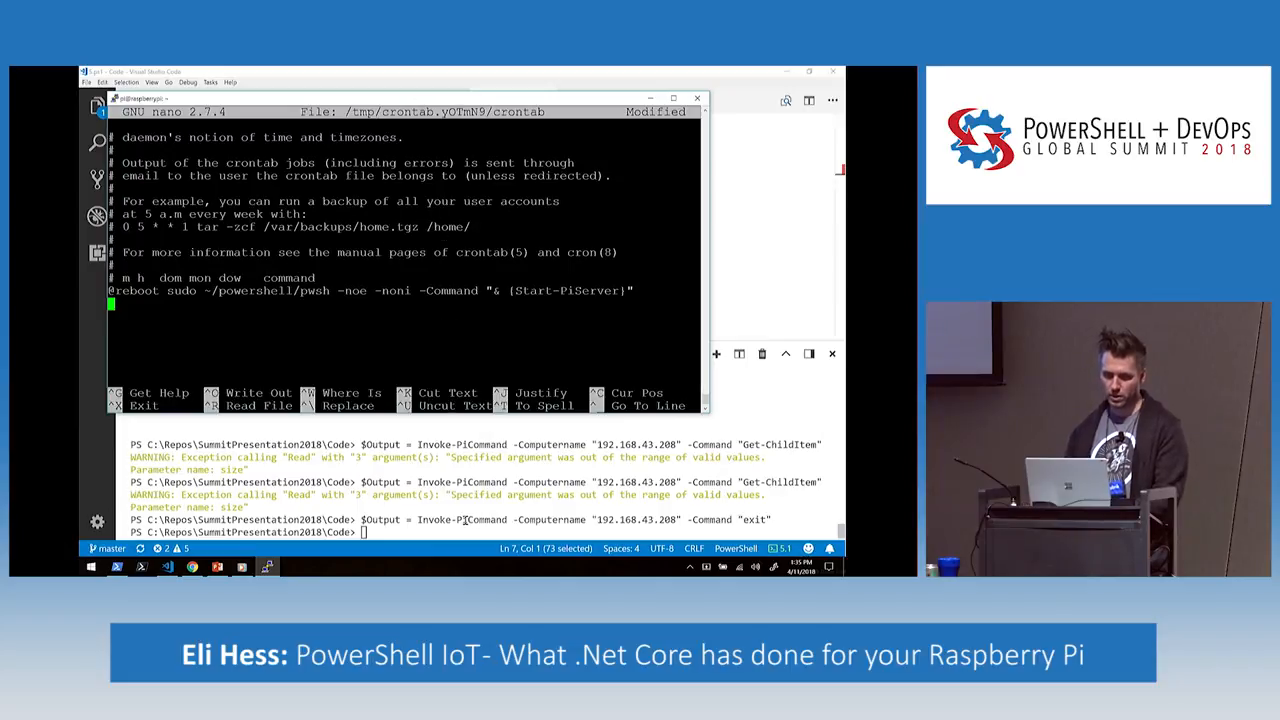
{"action": "key", "text": "ctrl+x"}
{"action": "key", "text": "y"}
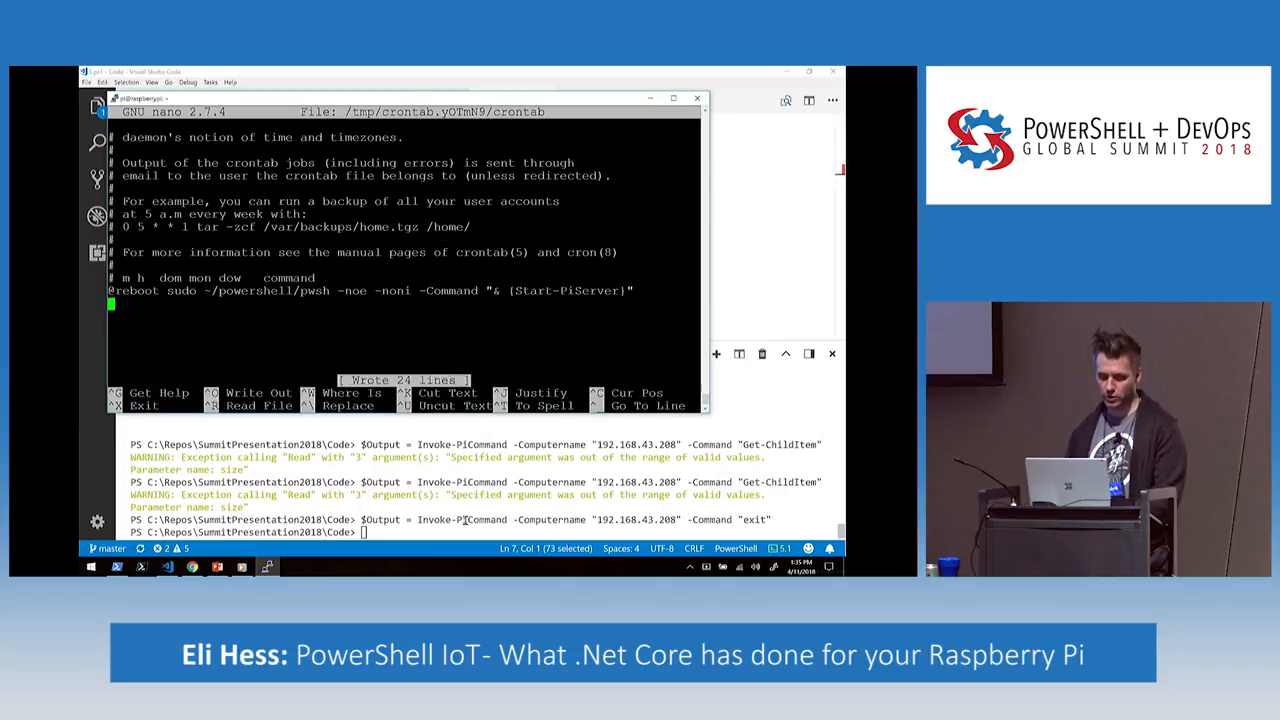
{"action": "key", "text": "Return"}
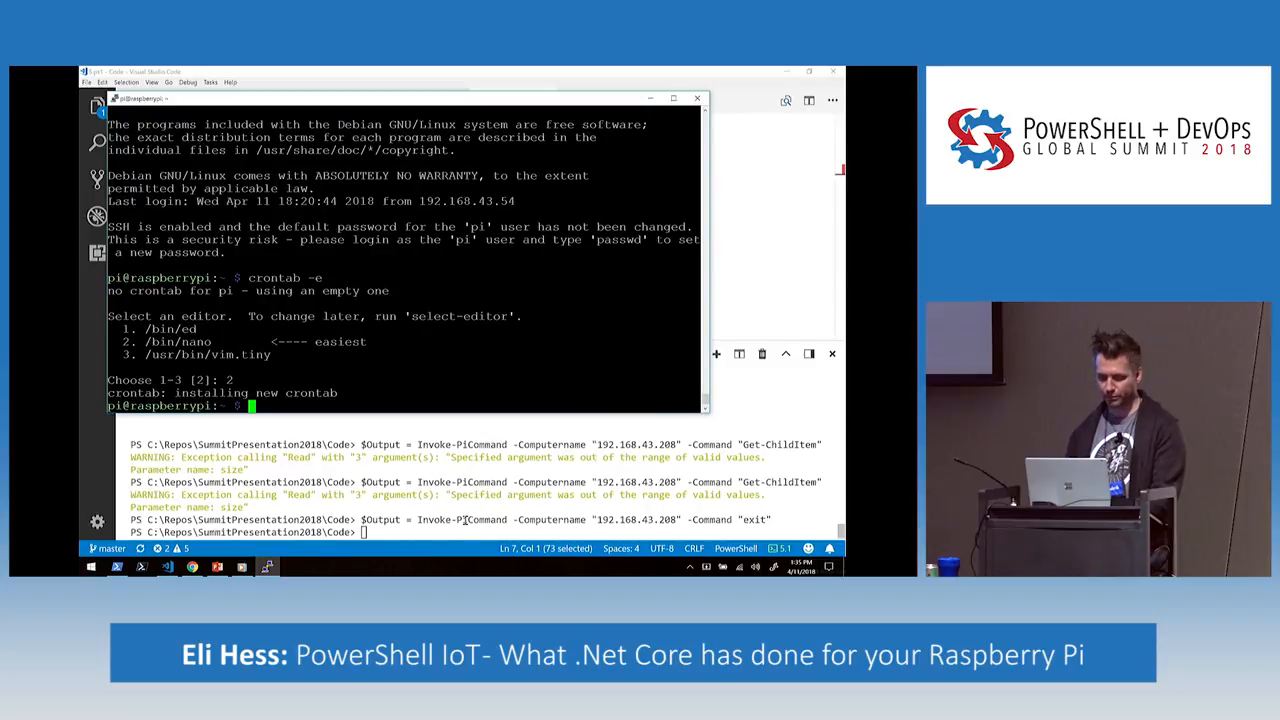
{"action": "type", "text": "sudo ./p"}
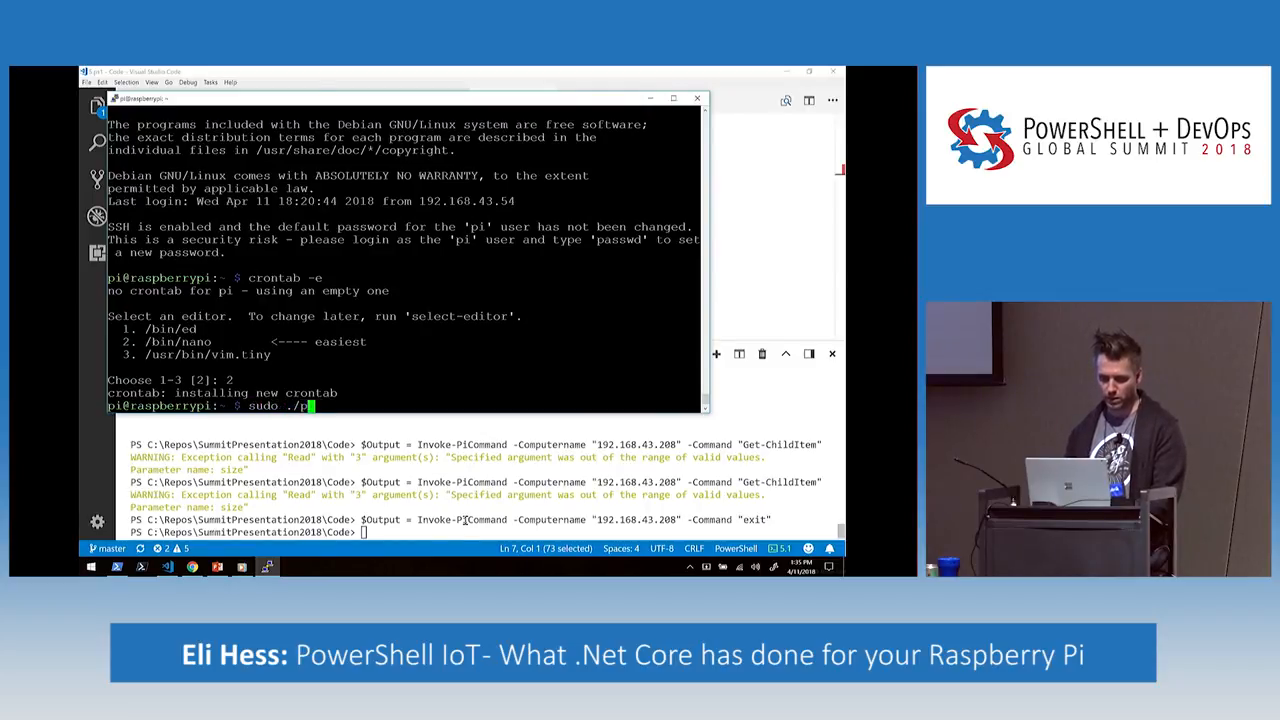
{"action": "type", "text": "owershell/pwsh"}
Step: Launch pwsh as root on the Pi and run Start-PiServer -verbose, which starts on port 1655
{"action": "key", "text": "Return"}
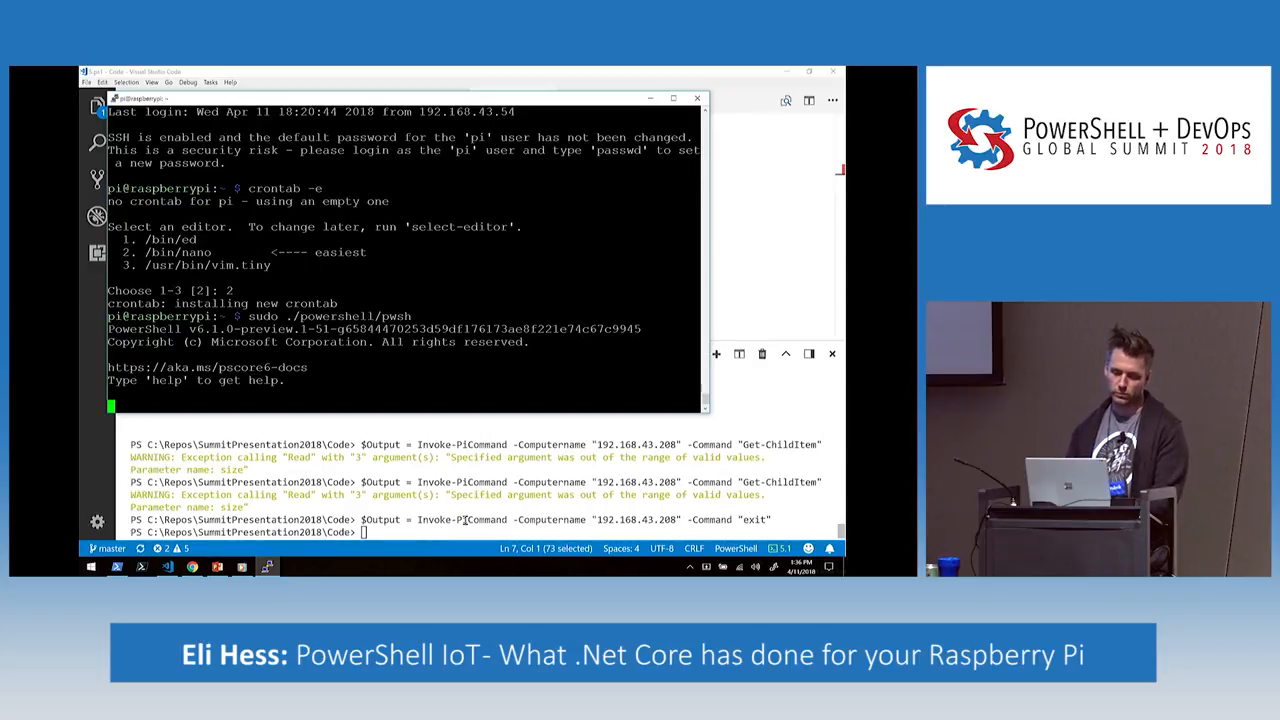
{"action": "type", "text": "start-o"}
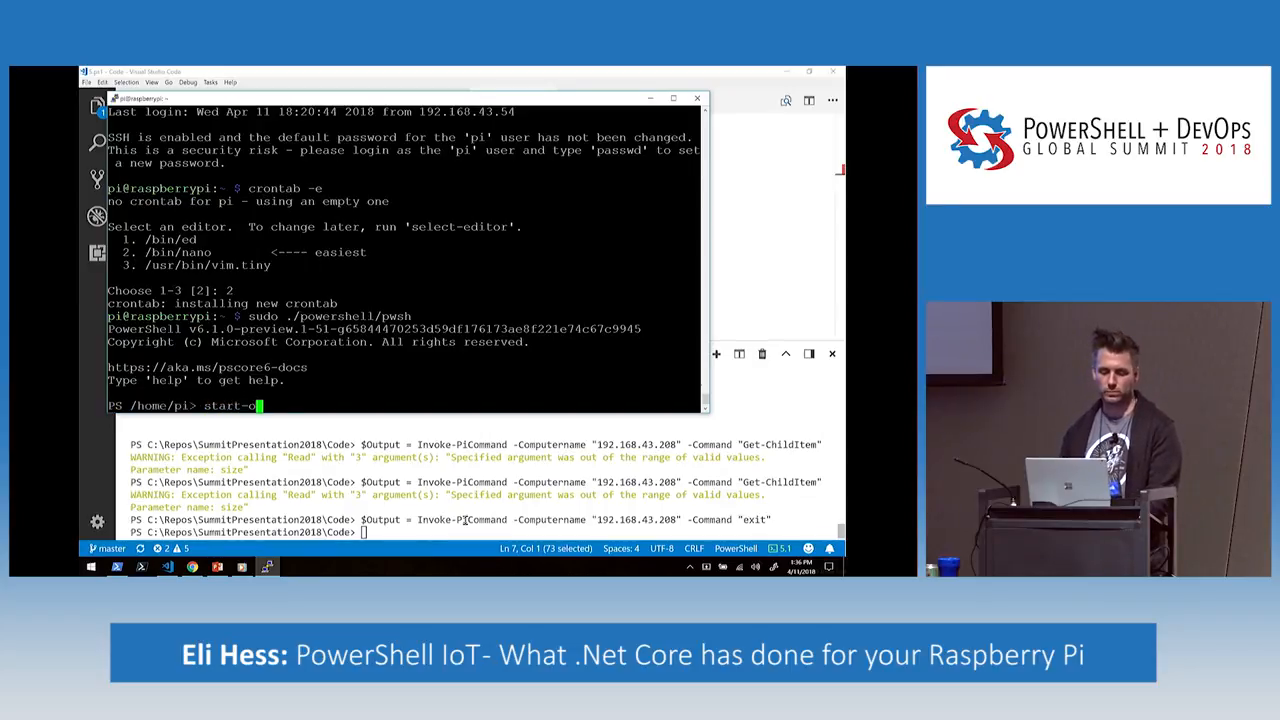
{"action": "type", "text": "sl"}
{"action": "key", "text": "BackSpace"}
{"action": "key", "text": "BackSpace"}
{"action": "type", "text": "piser"}
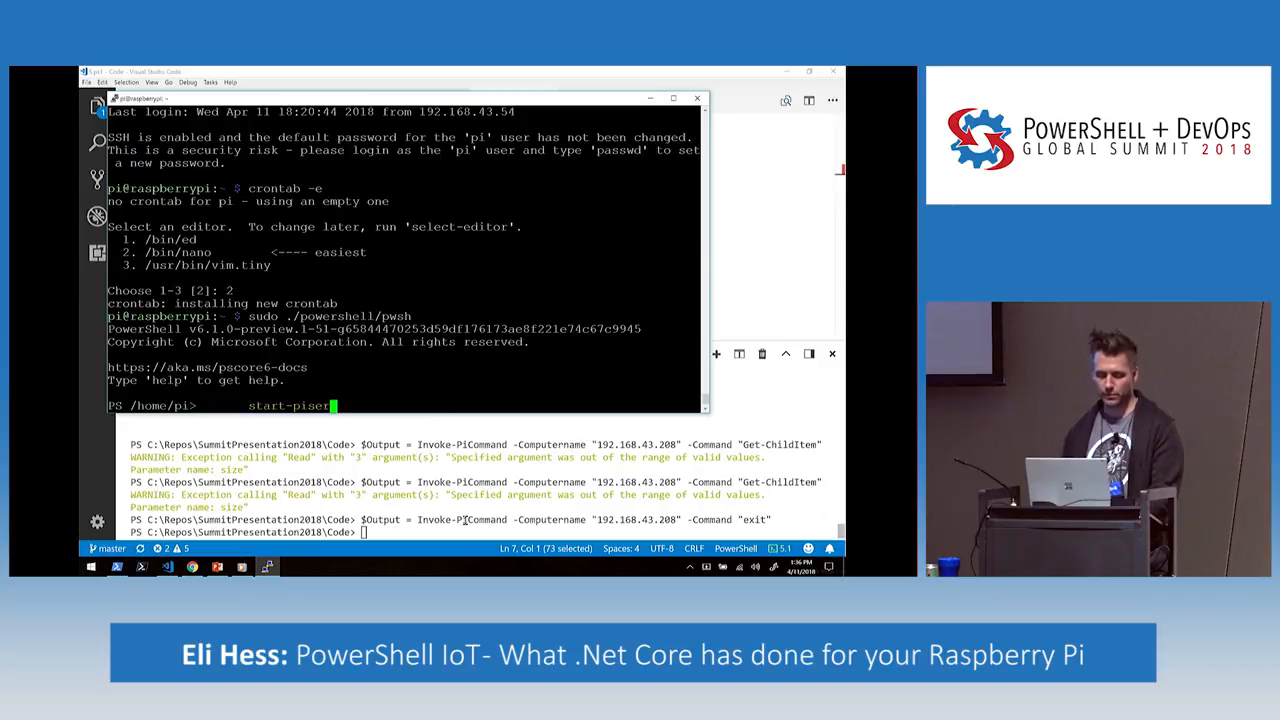
{"action": "key", "text": "Tab"}
{"action": "type", "text": "-verbose"}
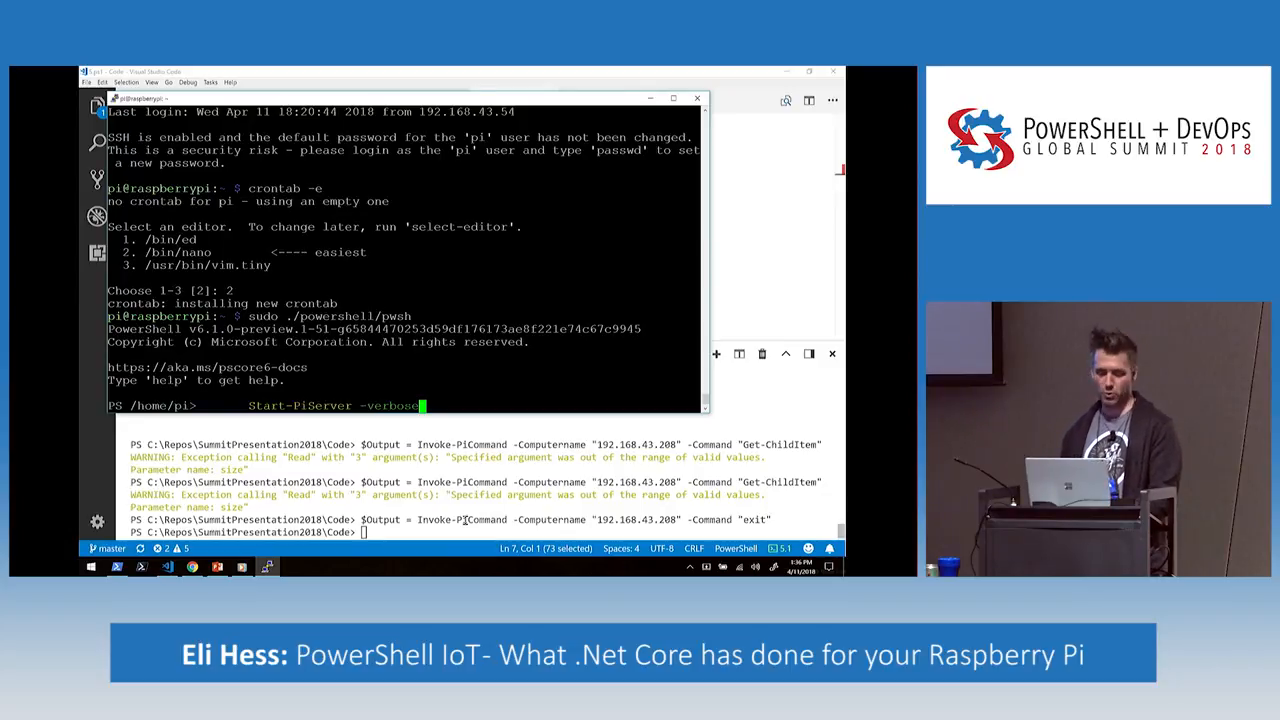
{"action": "key", "text": "Return"}
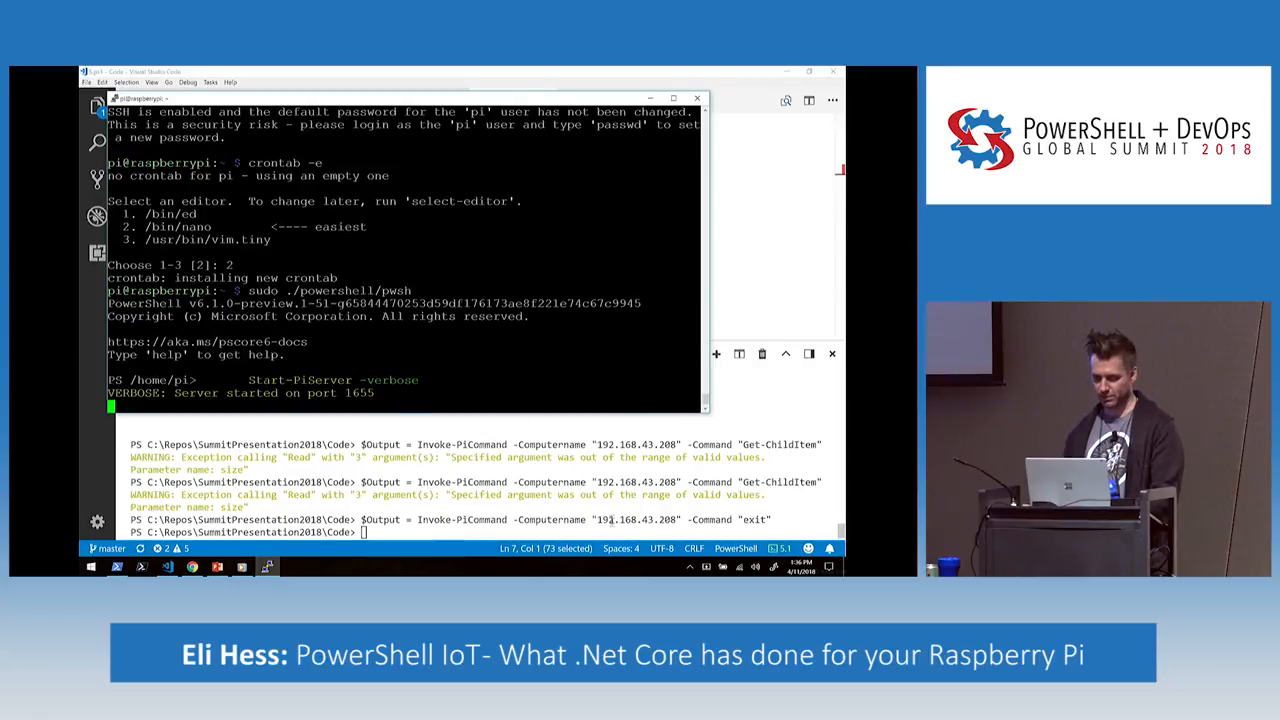
{"action": "left_click", "coordinate": [528, 471]}
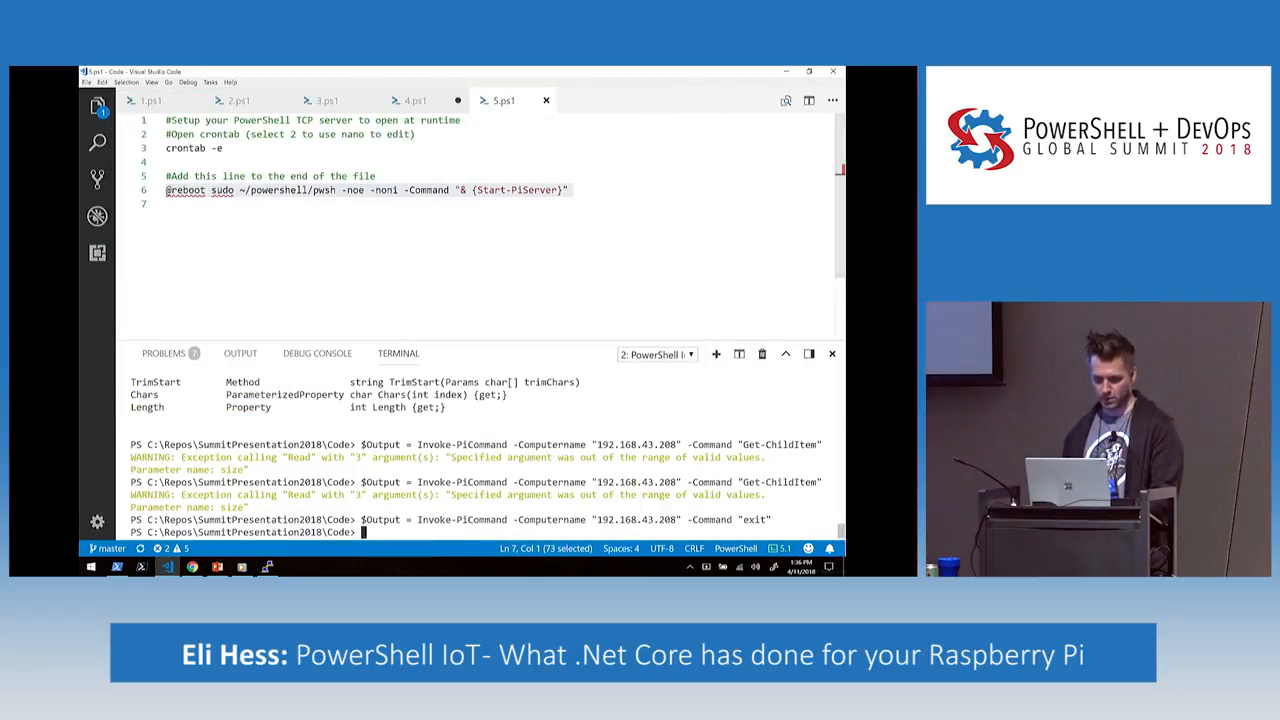
Step: Rerun the remote Get-ChildItem via Invoke-PiCommand and list $output members, showing deserialized DirectoryInfo objects
{"action": "key", "text": "Up"}
{"action": "key", "text": "Up"}
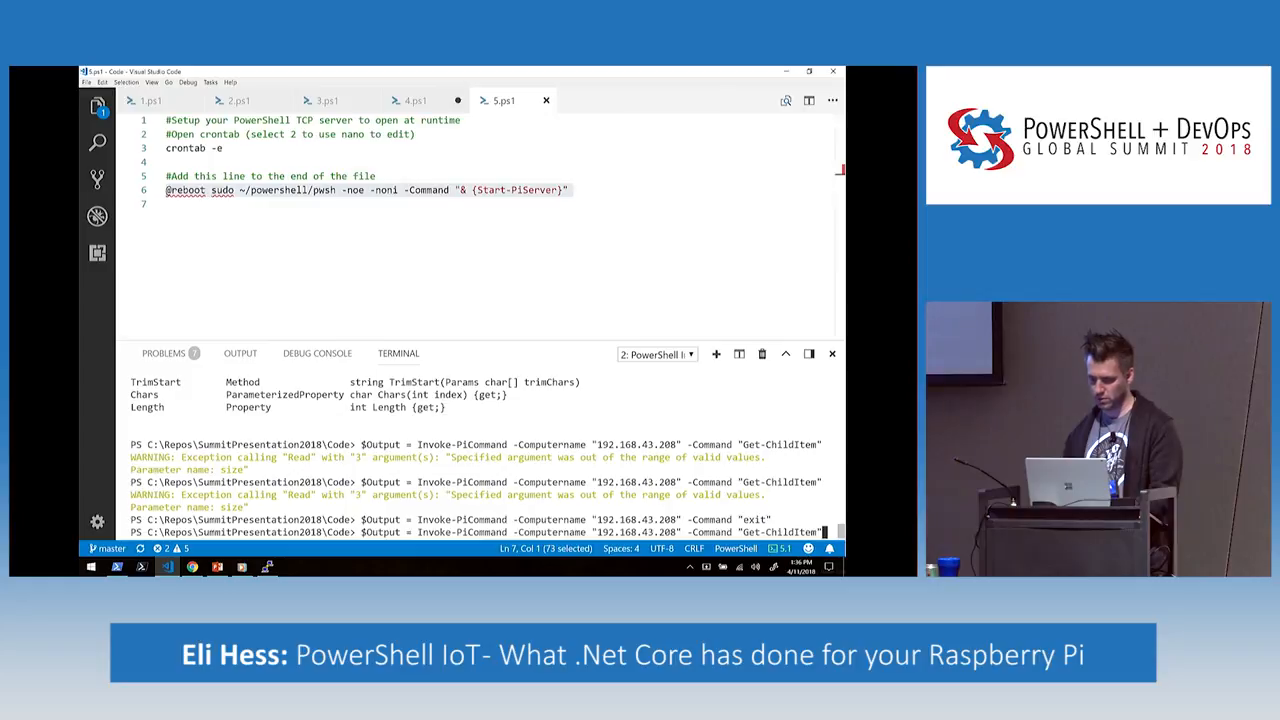
{"action": "key", "text": "Return"}
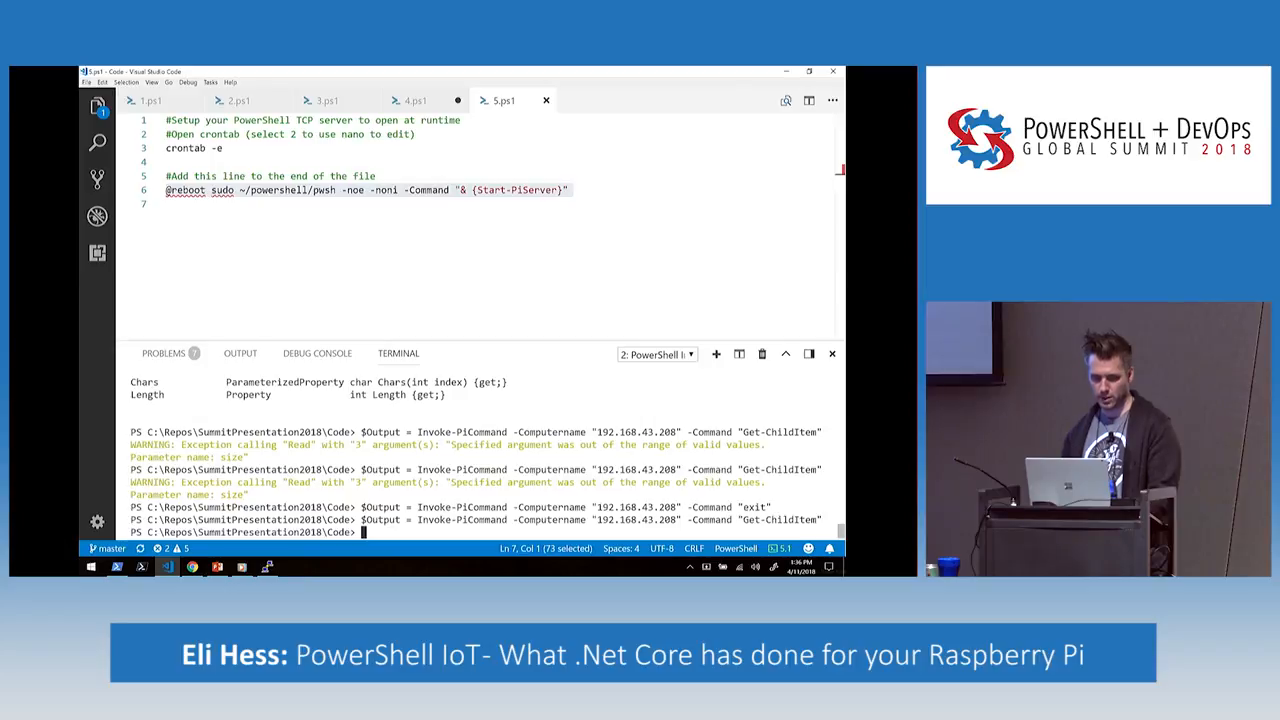
{"action": "type", "text": "$output"}
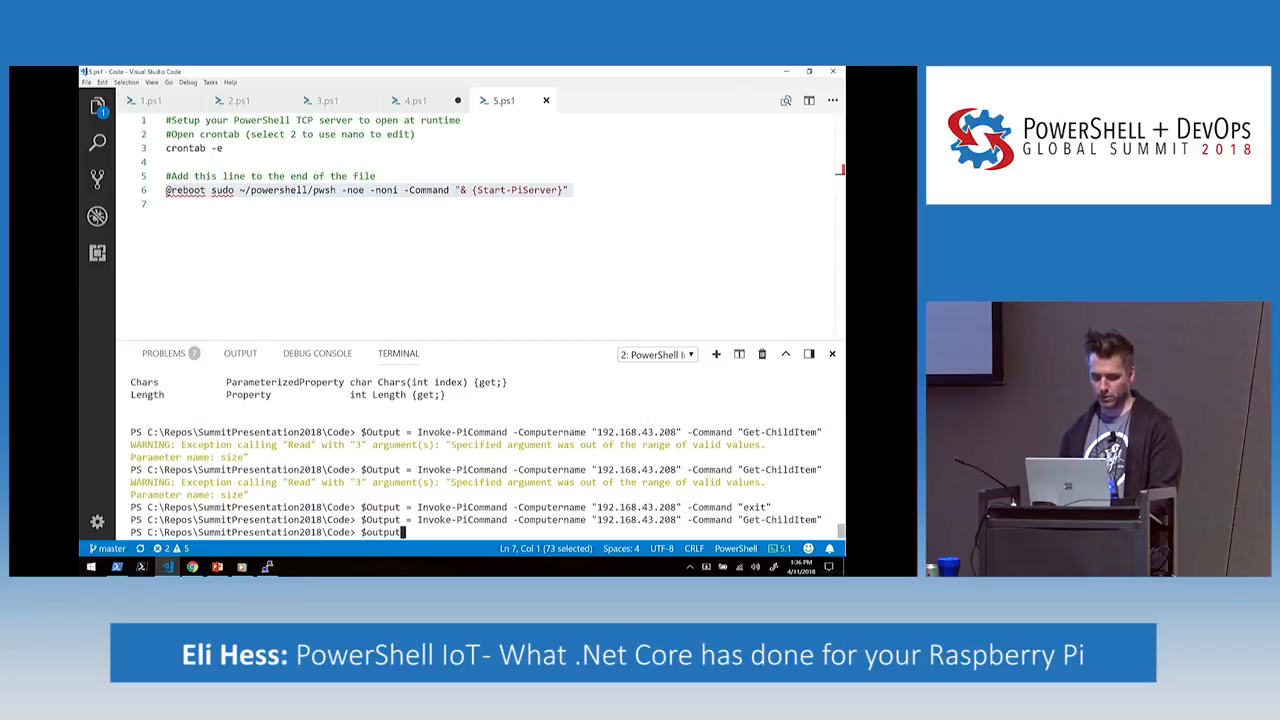
{"action": "type", "text": " | gm"}
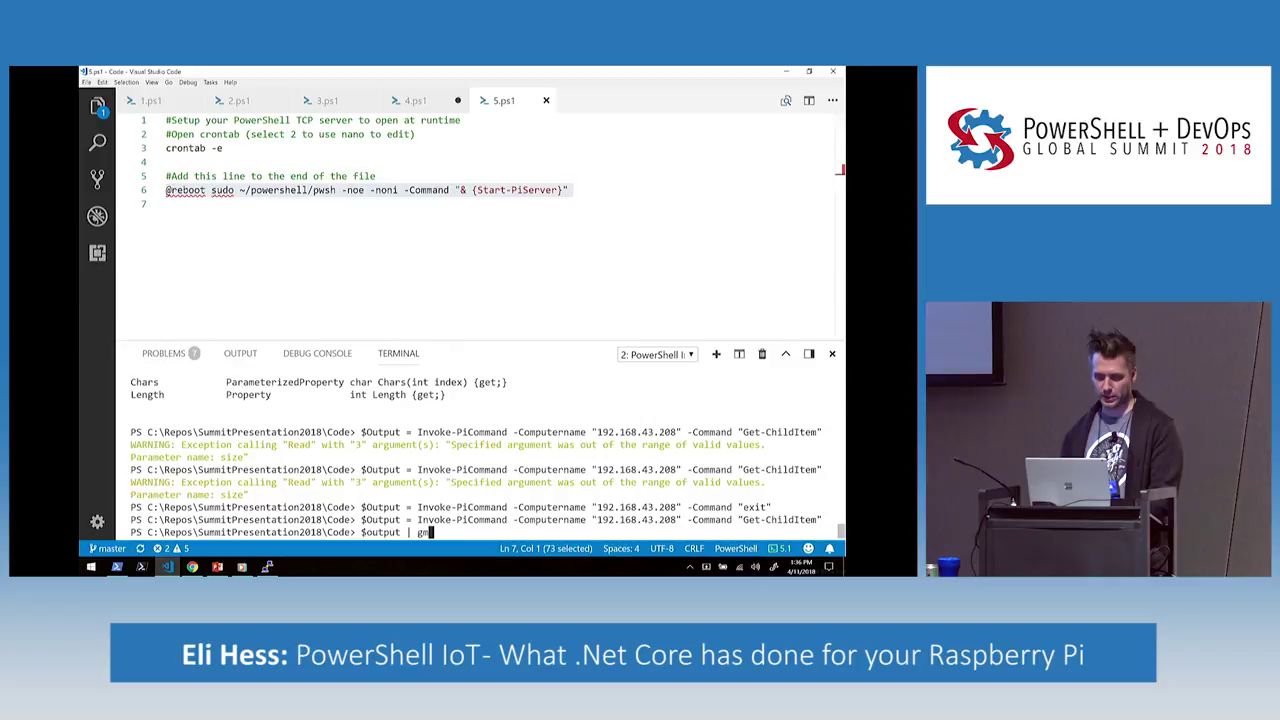
{"action": "key", "text": "Return"}
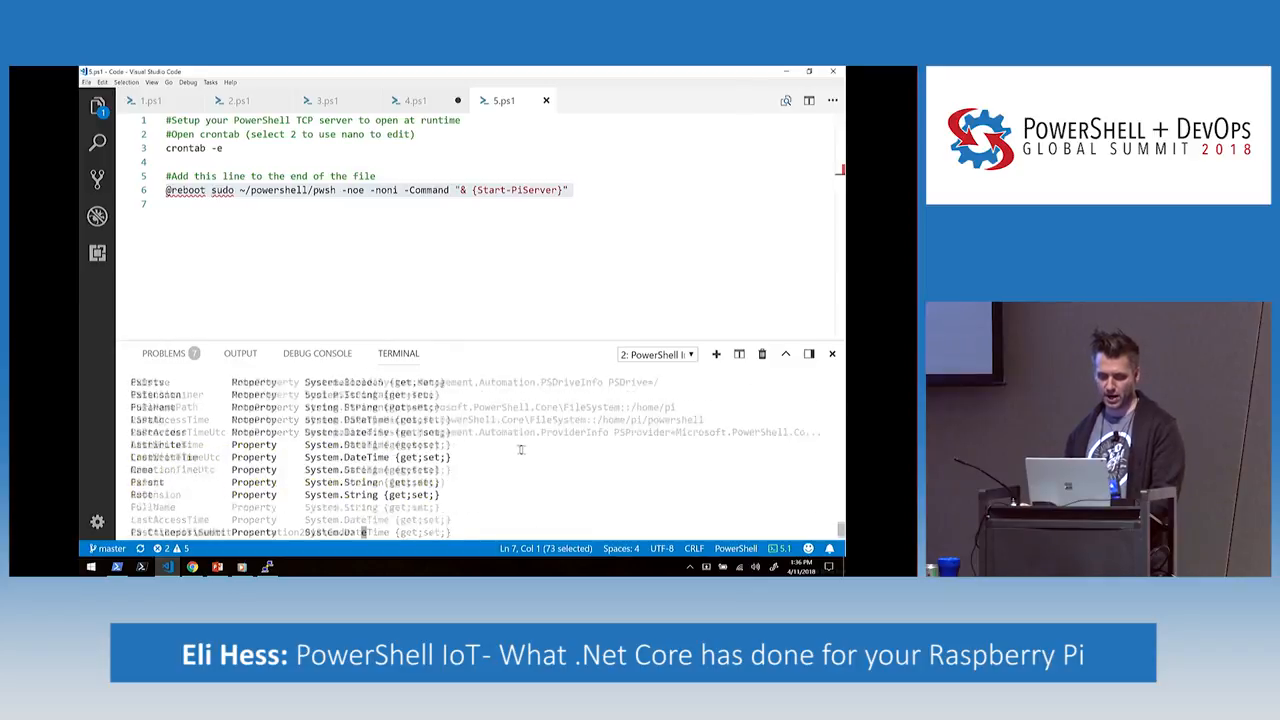
{"action": "scroll", "coordinate": [530, 450], "scroll_direction": "up", "scroll_amount": 5}
{"action": "scroll", "coordinate": [530, 440], "scroll_direction": "up", "scroll_amount": 5}
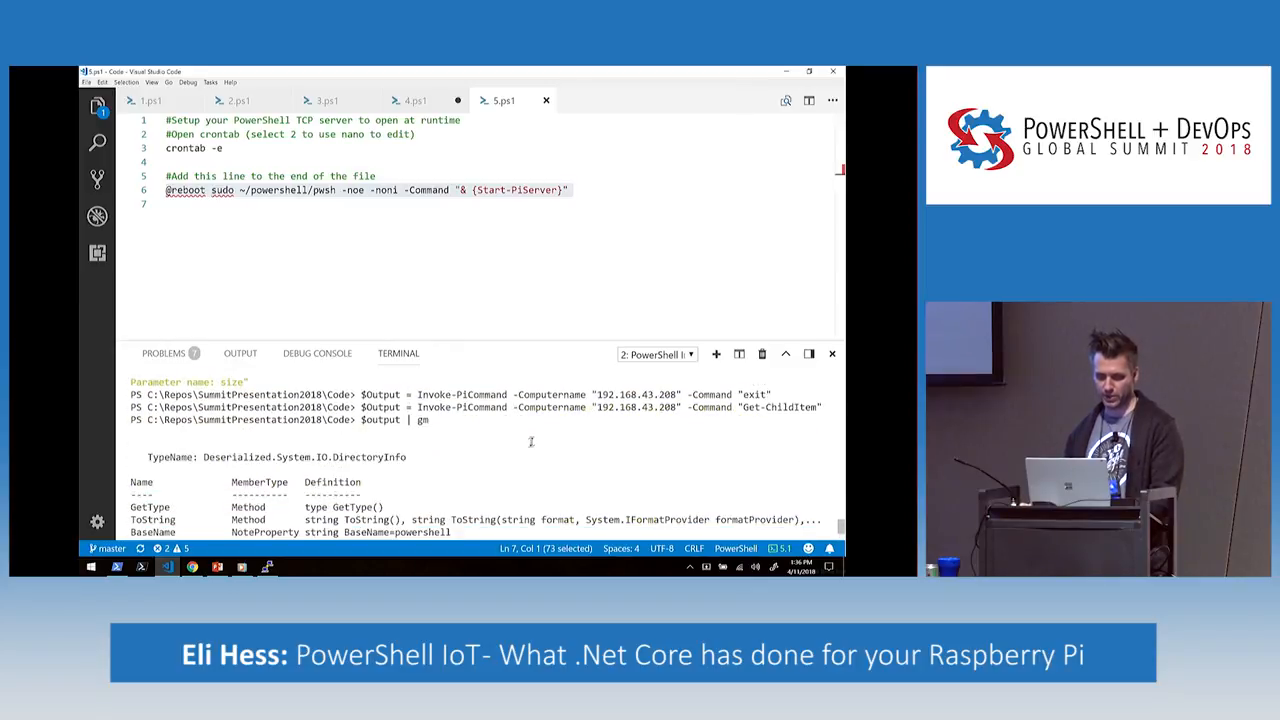
{"action": "scroll", "coordinate": [530, 443], "scroll_direction": "down", "scroll_amount": 5}
{"action": "scroll", "coordinate": [530, 443], "scroll_direction": "down", "scroll_amount": 5}
{"action": "scroll", "coordinate": [527, 443], "scroll_direction": "down", "scroll_amount": 5}
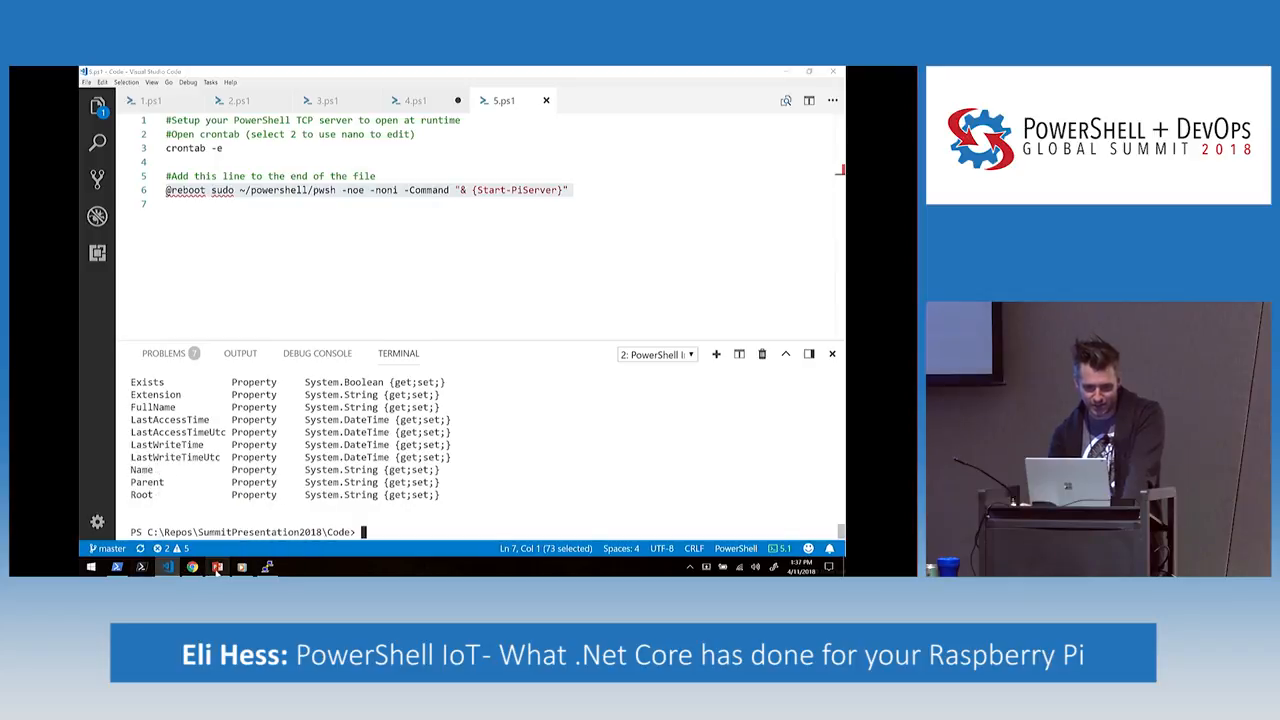
{"action": "left_click", "coordinate": [217, 567]}
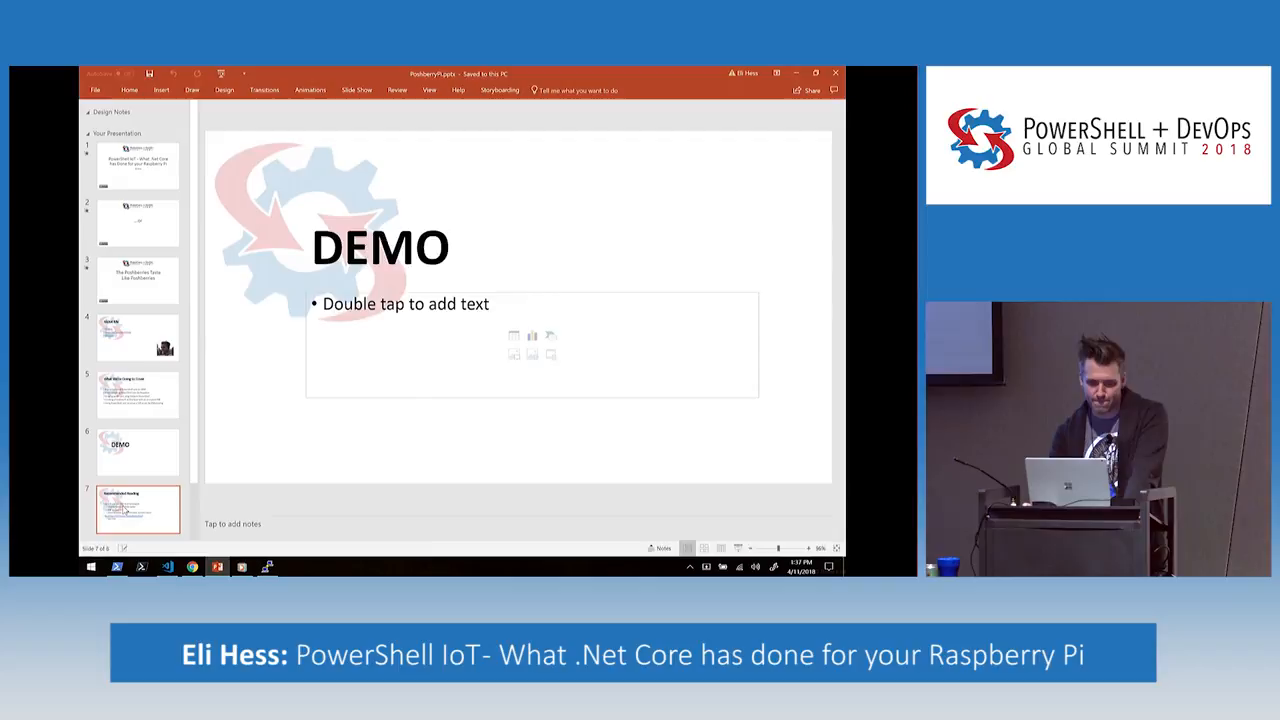
Step: Show slide 7, Recommended Reading, listing C#/.NET, TCP/IP sockets and Boe Prox's TCP server article
{"action": "left_click", "coordinate": [126, 508]}
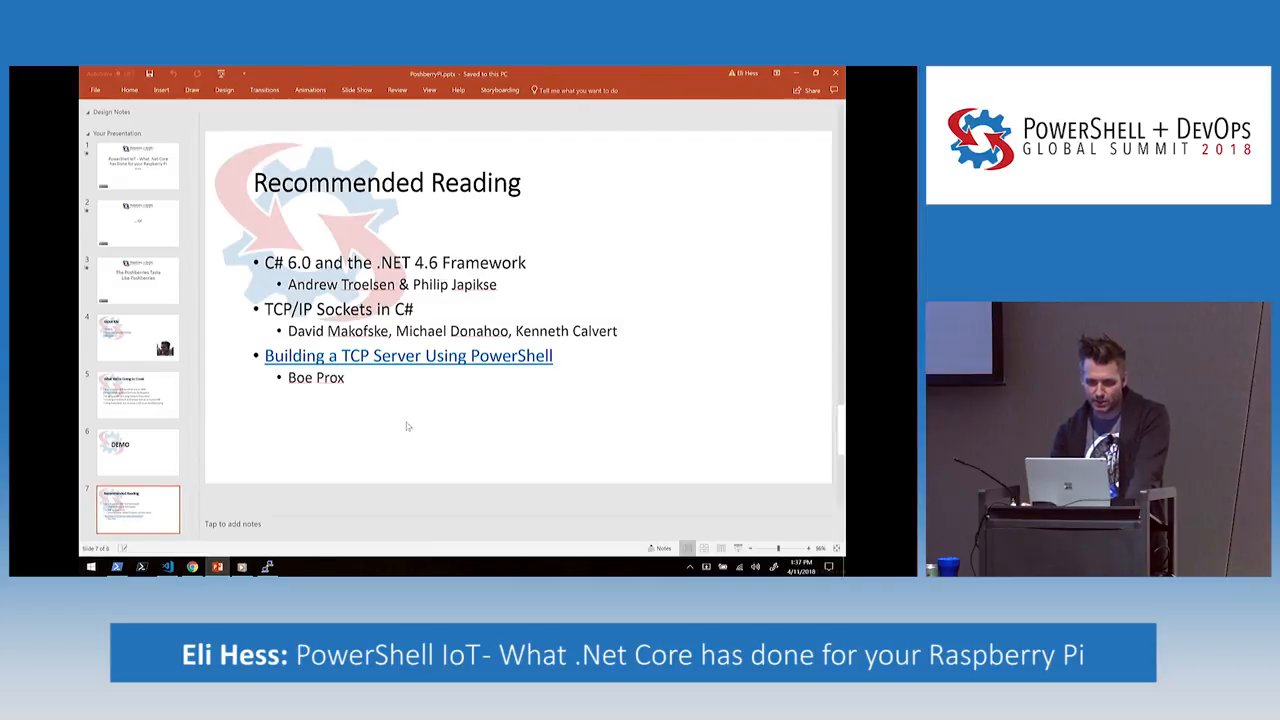